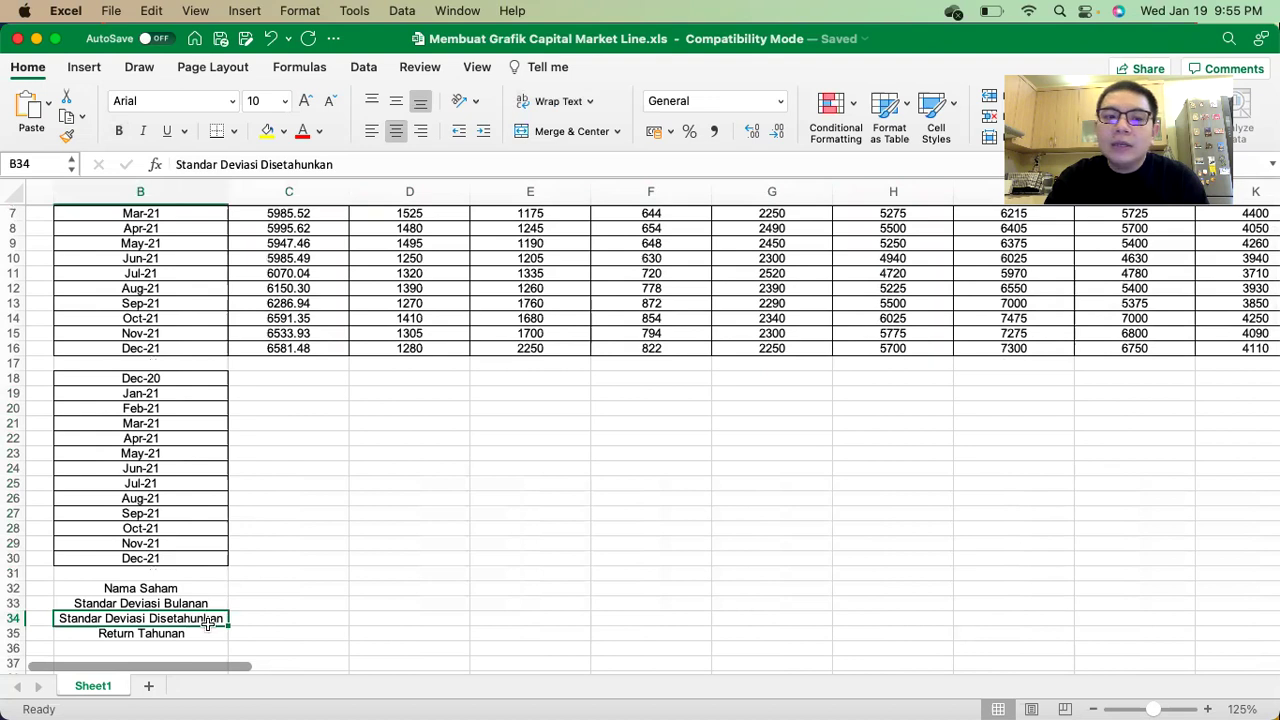
Calculate the IHSG monthly return for Jan-21 in C19 with the formula =C5/C4-1.
{"action": "left_click", "coordinate": [181, 639]}
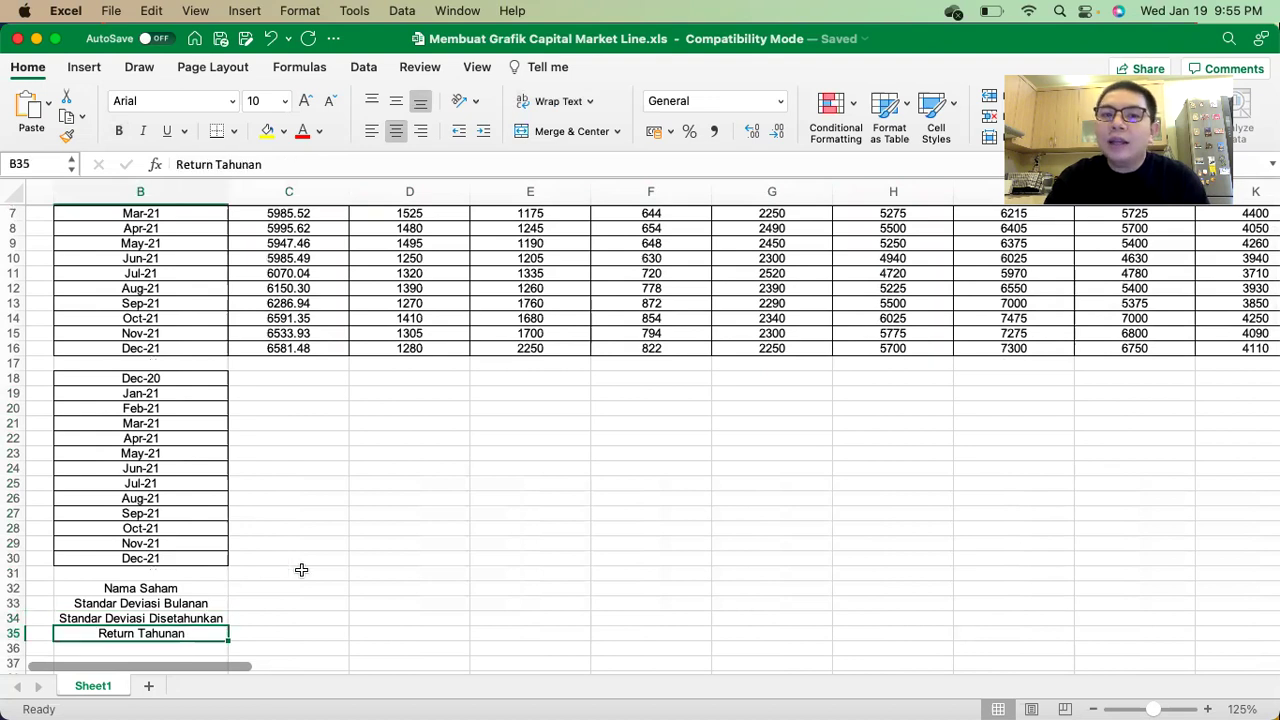
{"action": "scroll", "coordinate": [301, 569], "scroll_direction": "down", "scroll_amount": 2}
{"action": "scroll", "coordinate": [283, 376], "scroll_direction": "up", "scroll_amount": 3}
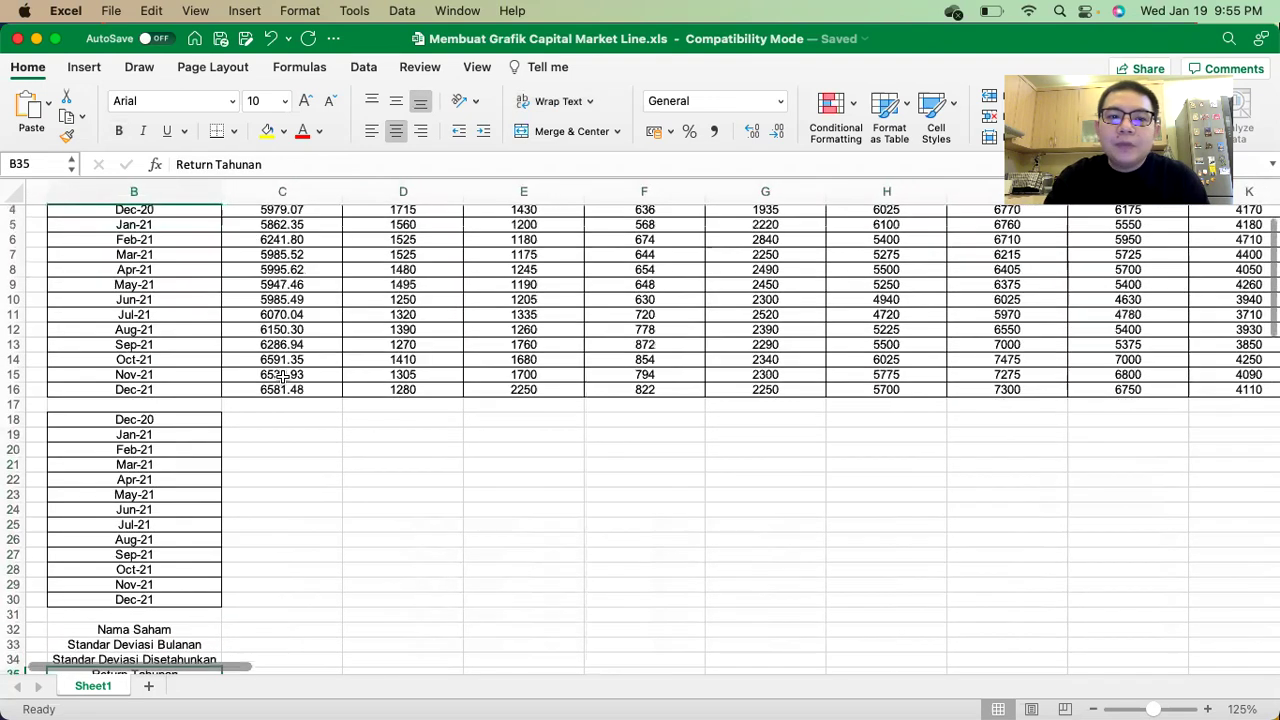
{"action": "left_click", "coordinate": [279, 430]}
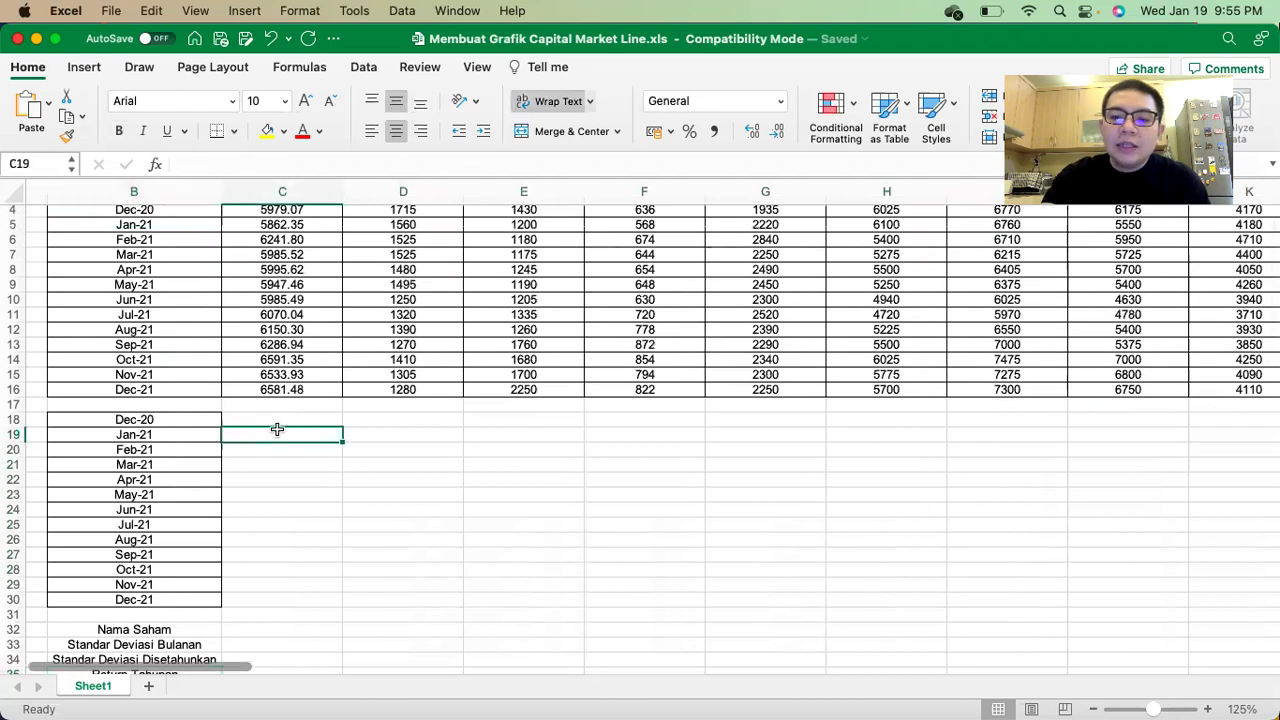
{"action": "type", "text": "="}
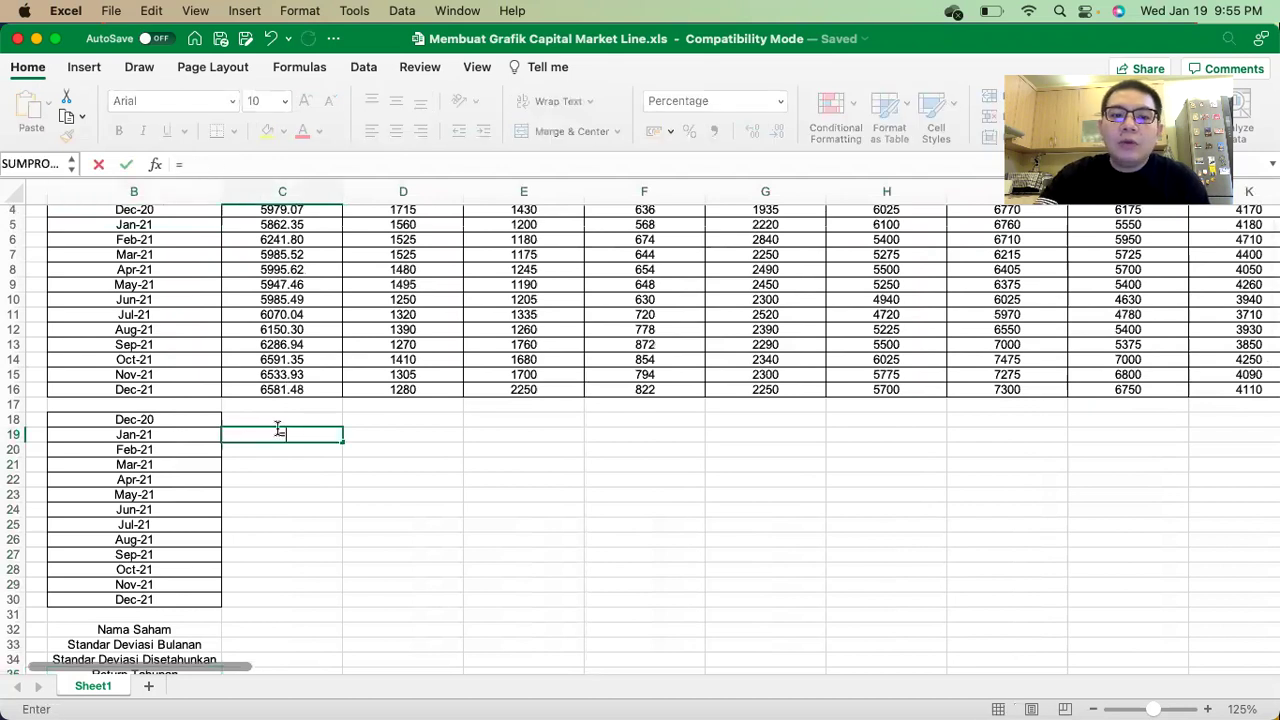
{"action": "scroll", "coordinate": [289, 336], "scroll_direction": "up", "scroll_amount": 3}
{"action": "left_click", "coordinate": [281, 300]}
{"action": "type", "text": "/"}
{"action": "left_click", "coordinate": [256, 288]}
{"action": "type", "text": "-1"}
{"action": "key", "text": "Return"}
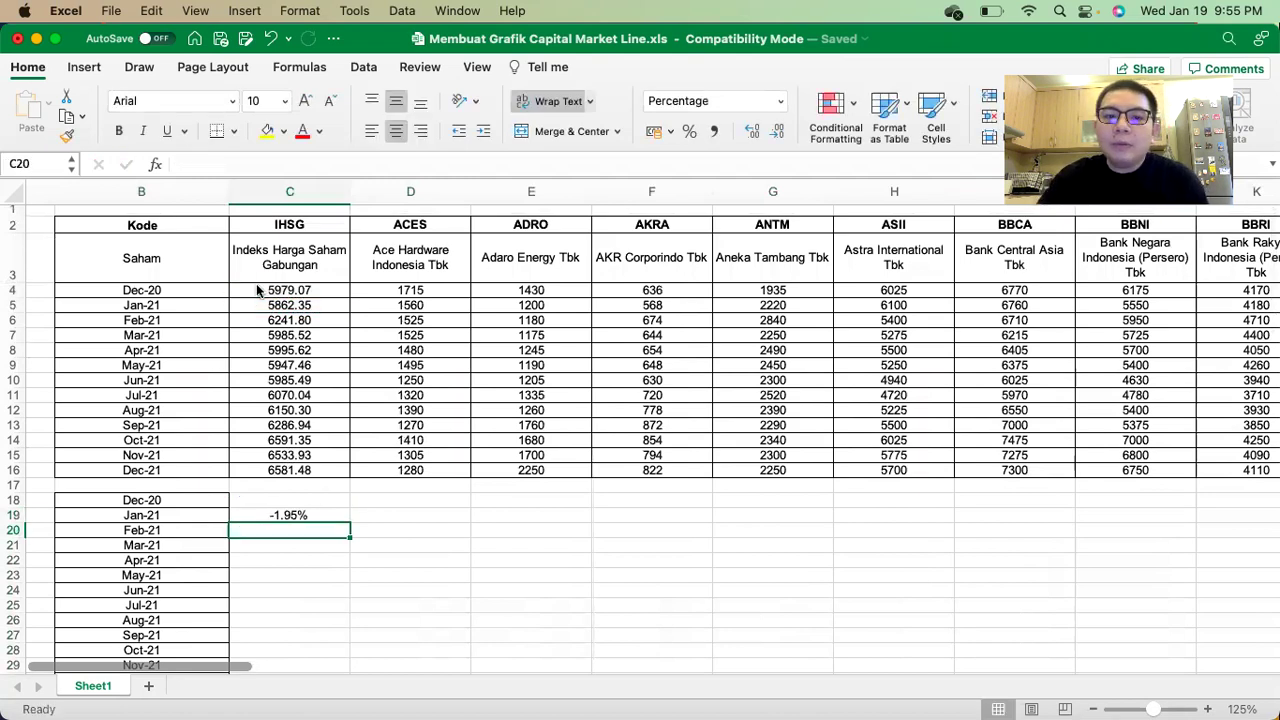
Fill the monthly return formula from C19 down through Dec-21 in C30.
{"action": "scroll", "coordinate": [337, 429], "scroll_direction": "down", "scroll_amount": 1}
{"action": "left_click", "coordinate": [329, 439]}
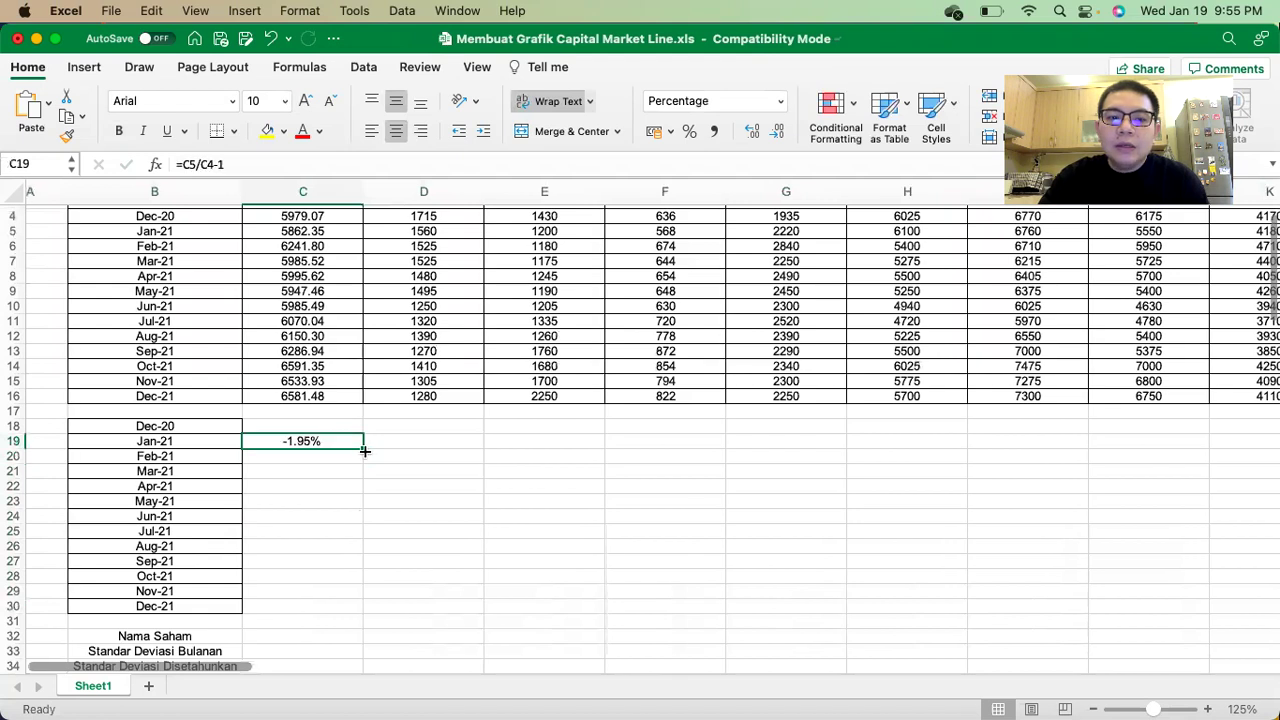
{"action": "left_click_drag", "start_coordinate": [363, 448], "coordinate": [325, 607]}
Link the Nama Saham cell C32 to the IHSG code in C2.
{"action": "scroll", "coordinate": [340, 554], "scroll_direction": "down", "scroll_amount": 2}
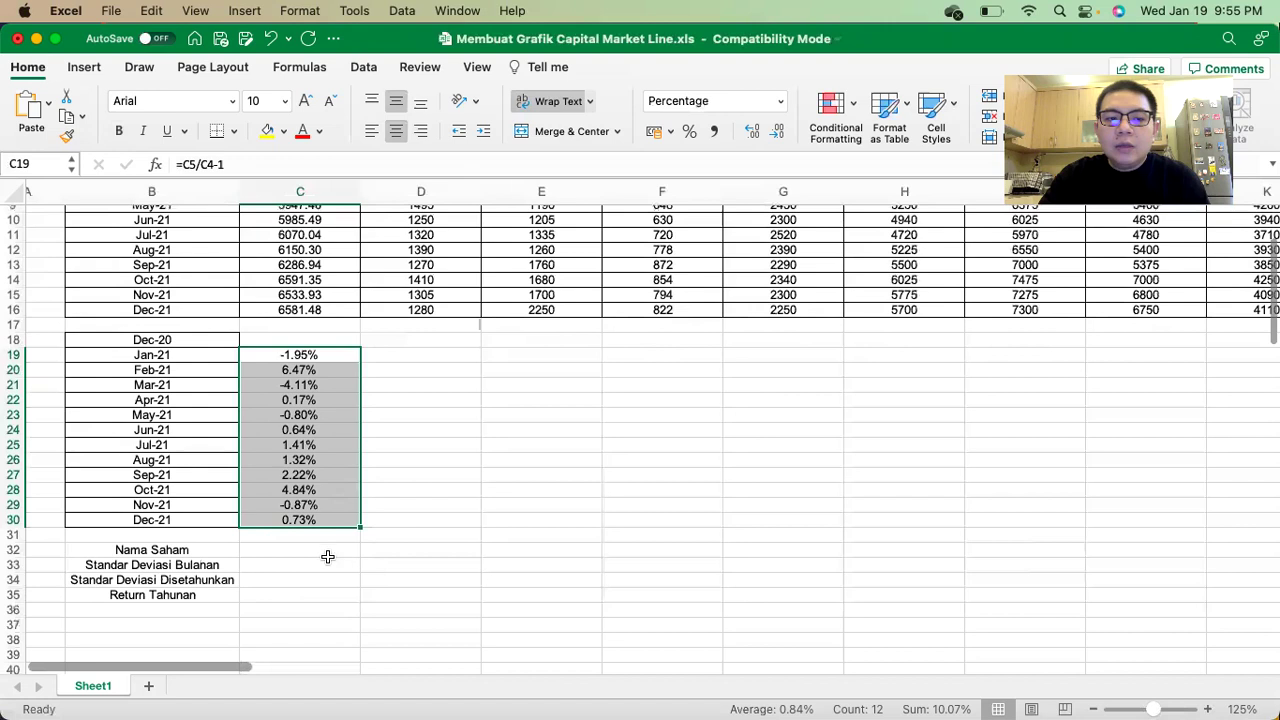
{"action": "left_click", "coordinate": [294, 552]}
{"action": "type", "text": "="}
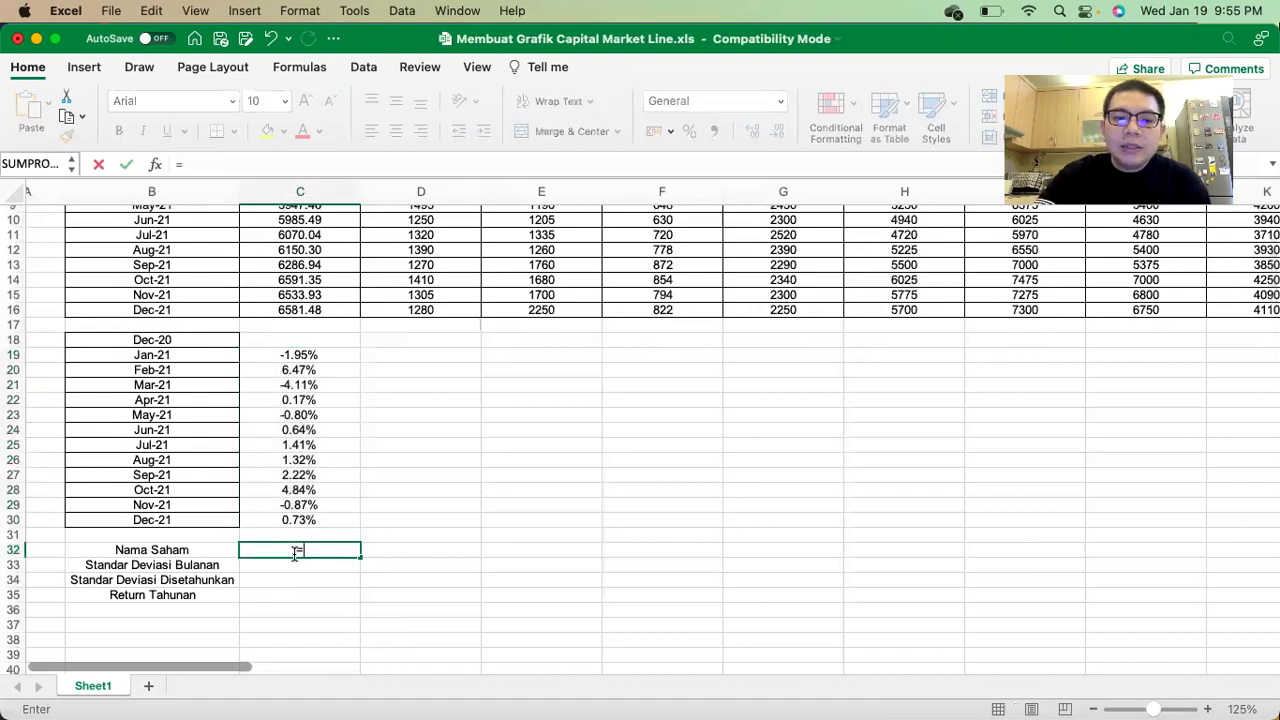
{"action": "scroll", "coordinate": [300, 370], "scroll_direction": "up", "scroll_amount": 4}
{"action": "left_click", "coordinate": [314, 230]}
{"action": "key", "text": "Return"}
Calculate the monthly standard deviation in C33 by applying STDEVA to the returns in C19:C30.
{"action": "scroll", "coordinate": [314, 236], "scroll_direction": "down", "scroll_amount": 2}
{"action": "type", "text": "=st"}
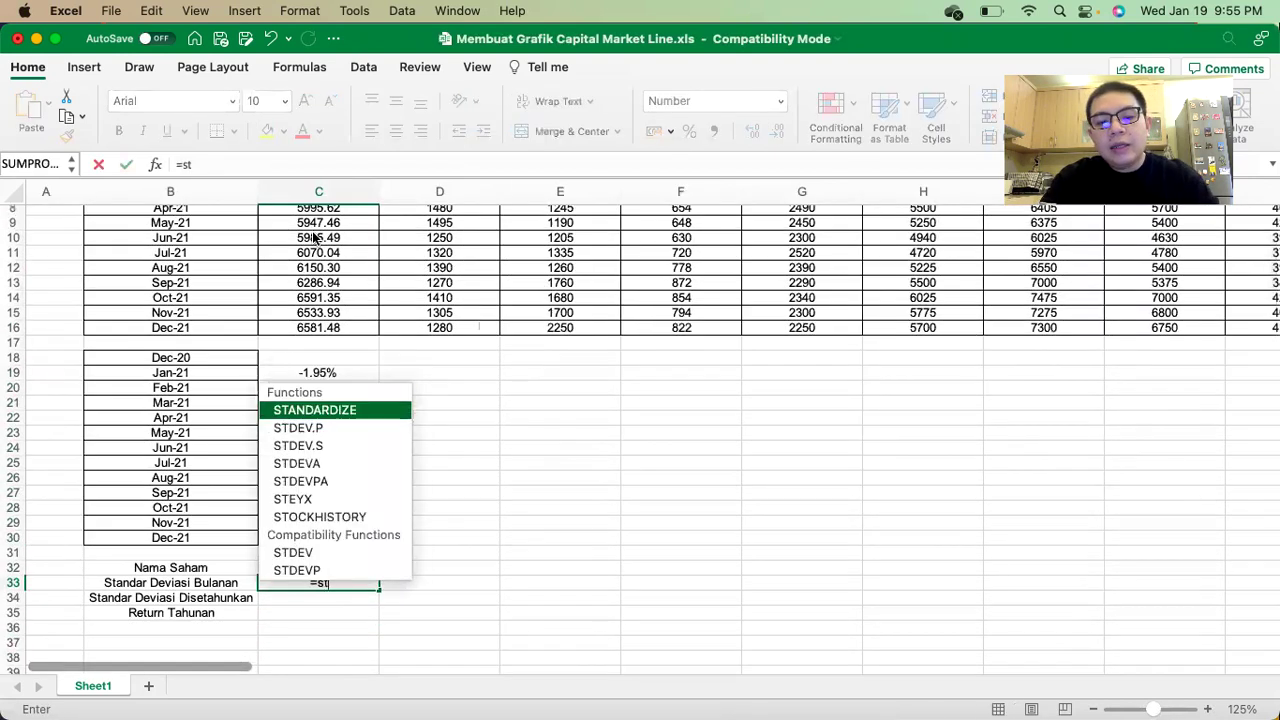
{"action": "type", "text": "deva("}
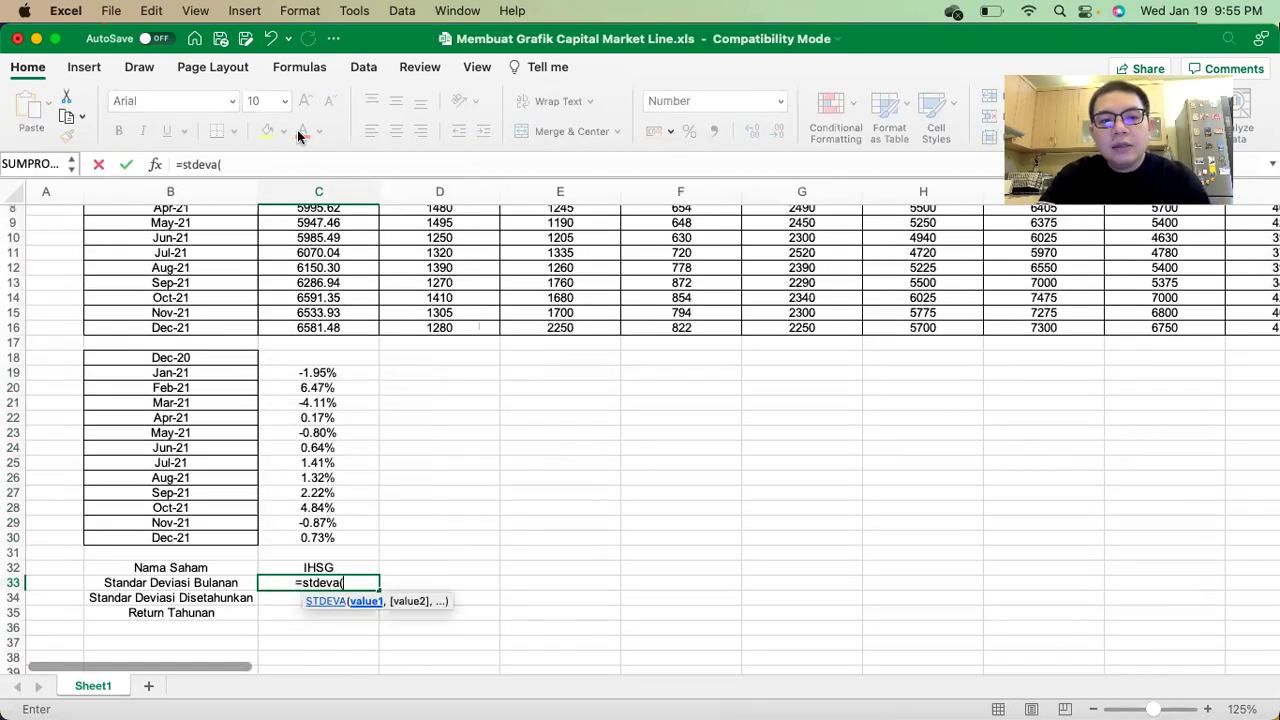
{"action": "left_click_drag", "start_coordinate": [314, 370], "coordinate": [297, 536]}
{"action": "key", "text": "Return"}
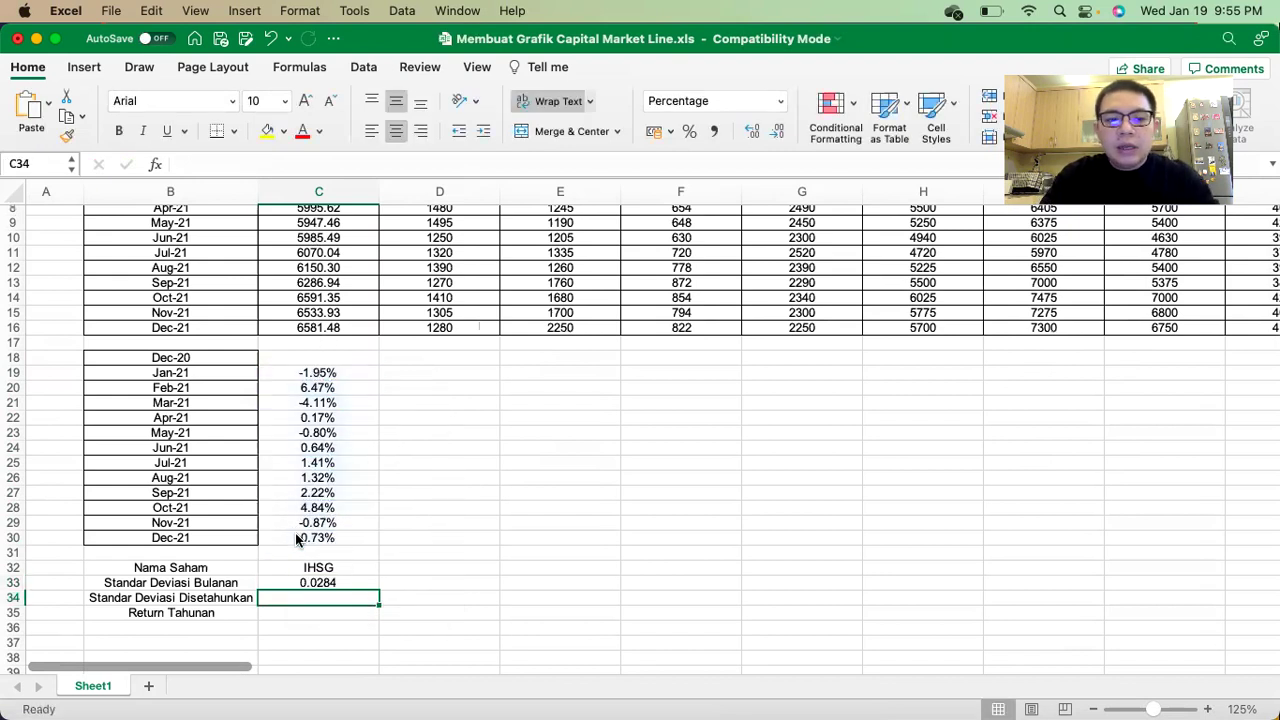
Calculate the annualized standard deviation in C34 with the formula =C33*12^0.5.
{"action": "type", "text": "="}
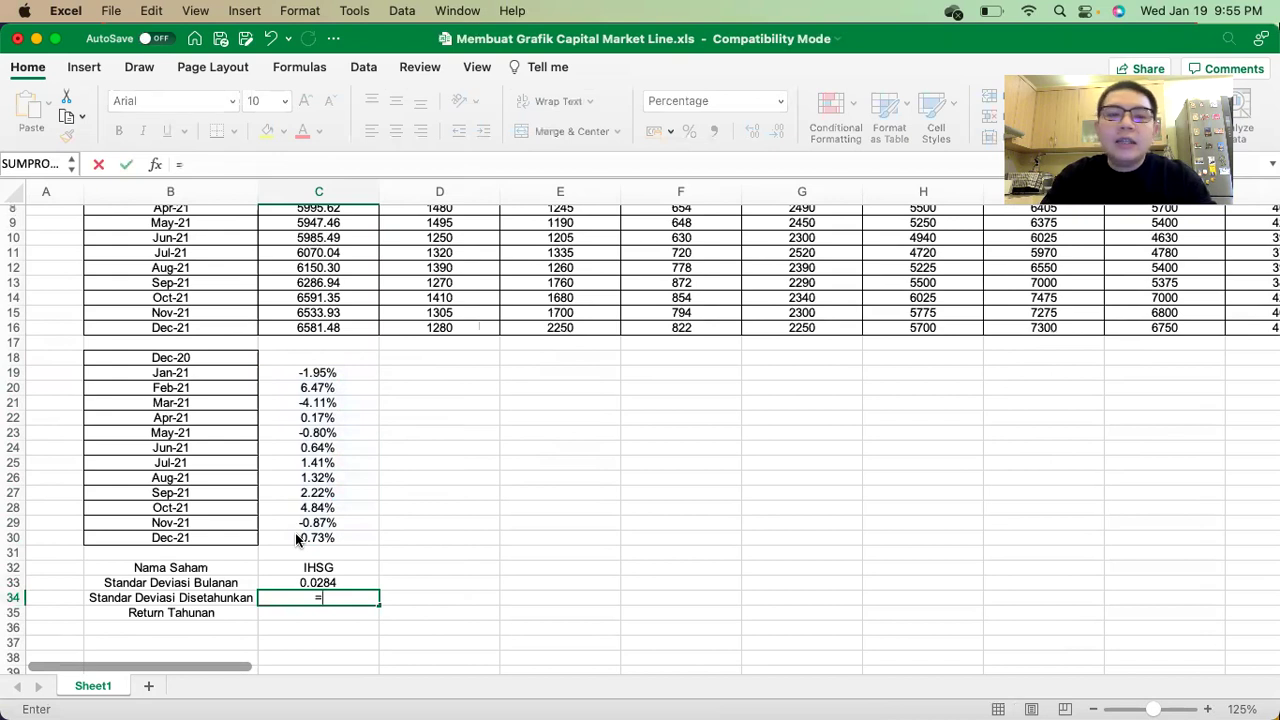
{"action": "key", "text": "Up"}
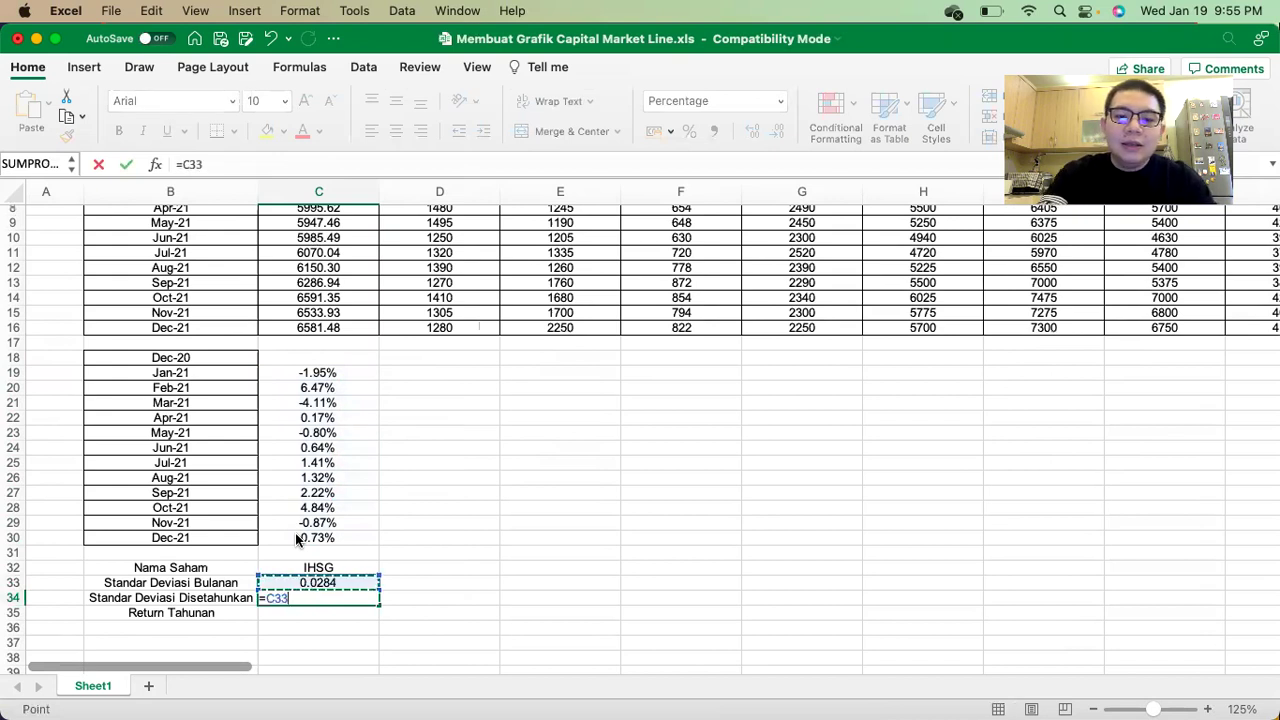
{"action": "type", "text": "*"}
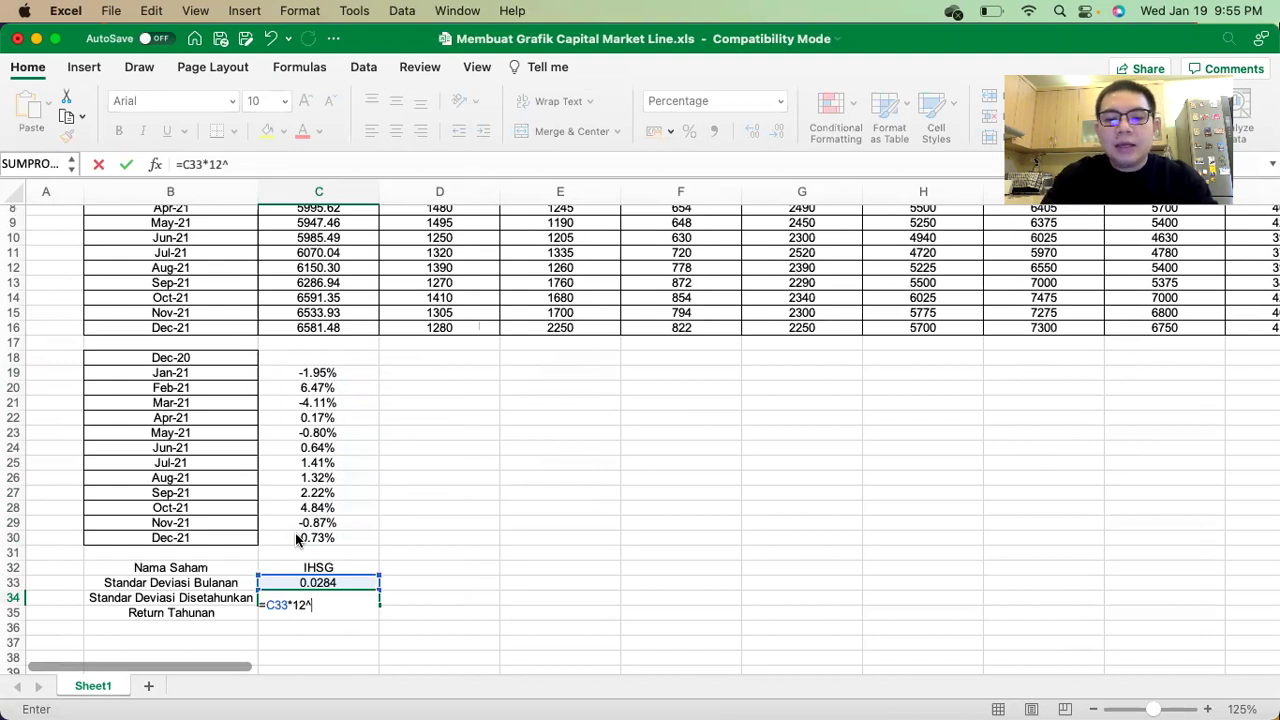
{"action": "key", "text": "Return"}
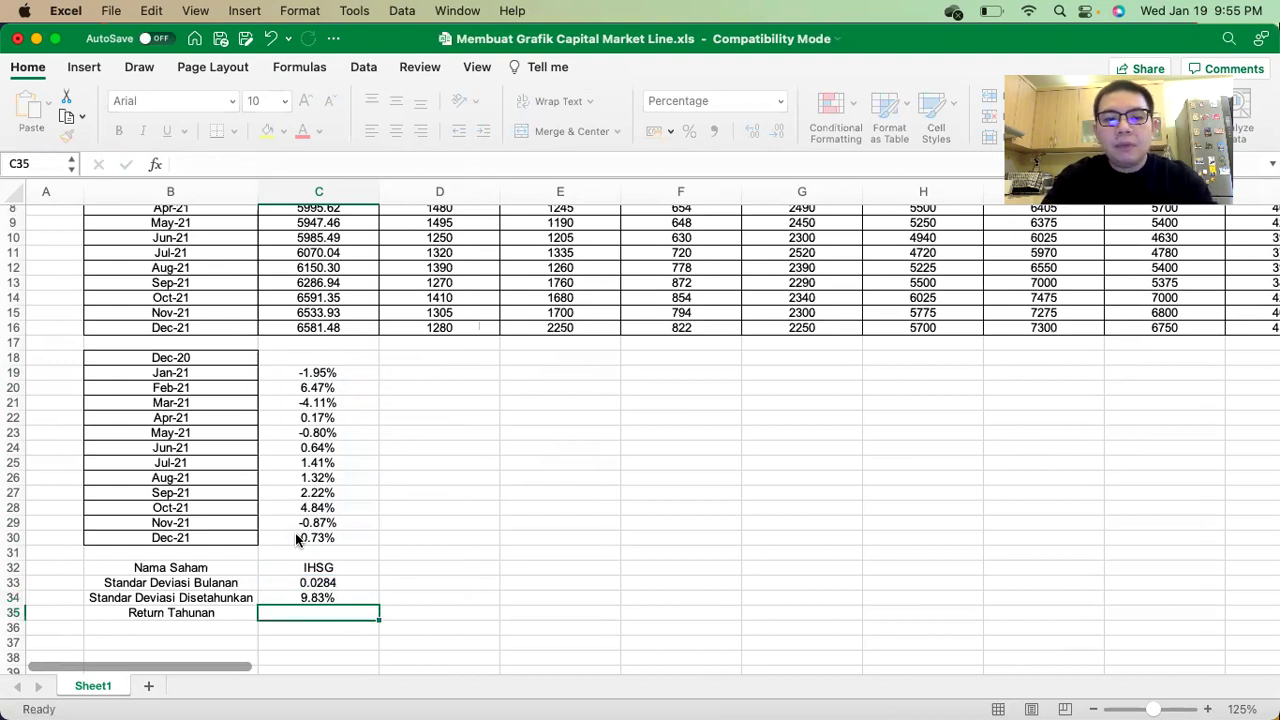
Calculate the IHSG annual return in C35 with the formula =C16/C4-1.
{"action": "type", "text": "="}
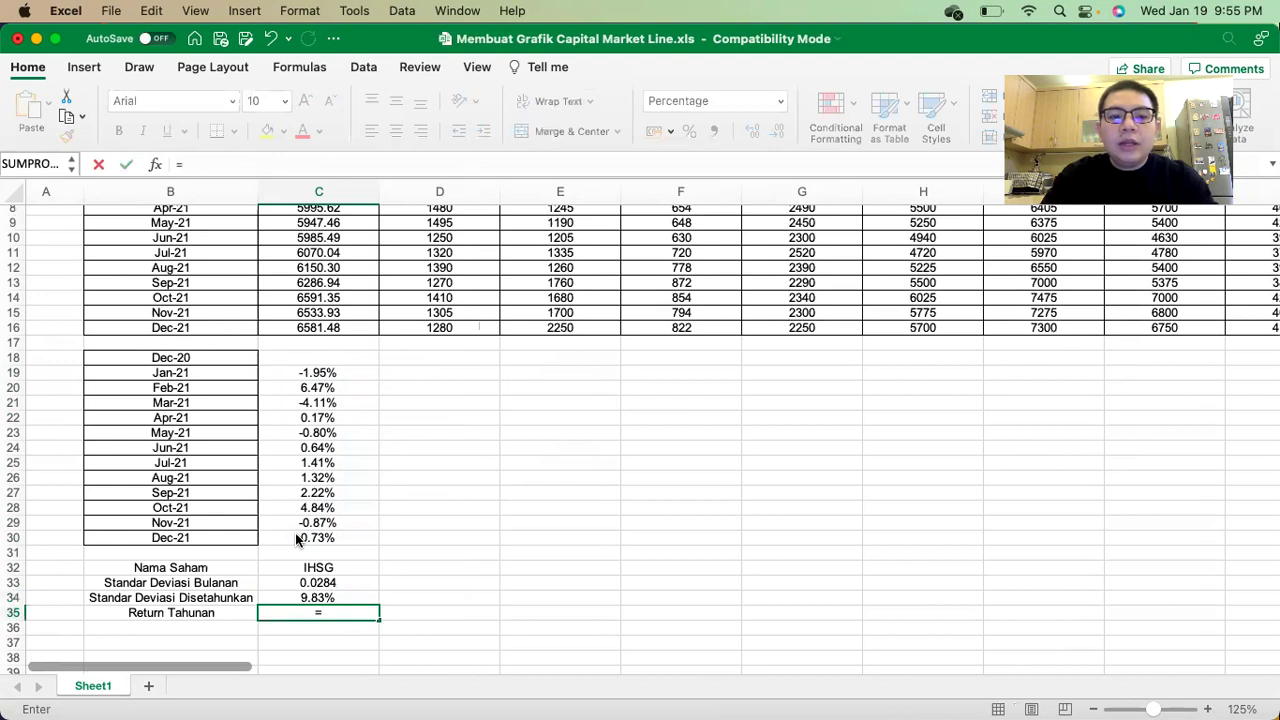
{"action": "left_click", "coordinate": [311, 330]}
{"action": "type", "text": "/"}
{"action": "scroll", "coordinate": [441, 330], "scroll_direction": "up", "scroll_amount": 5}
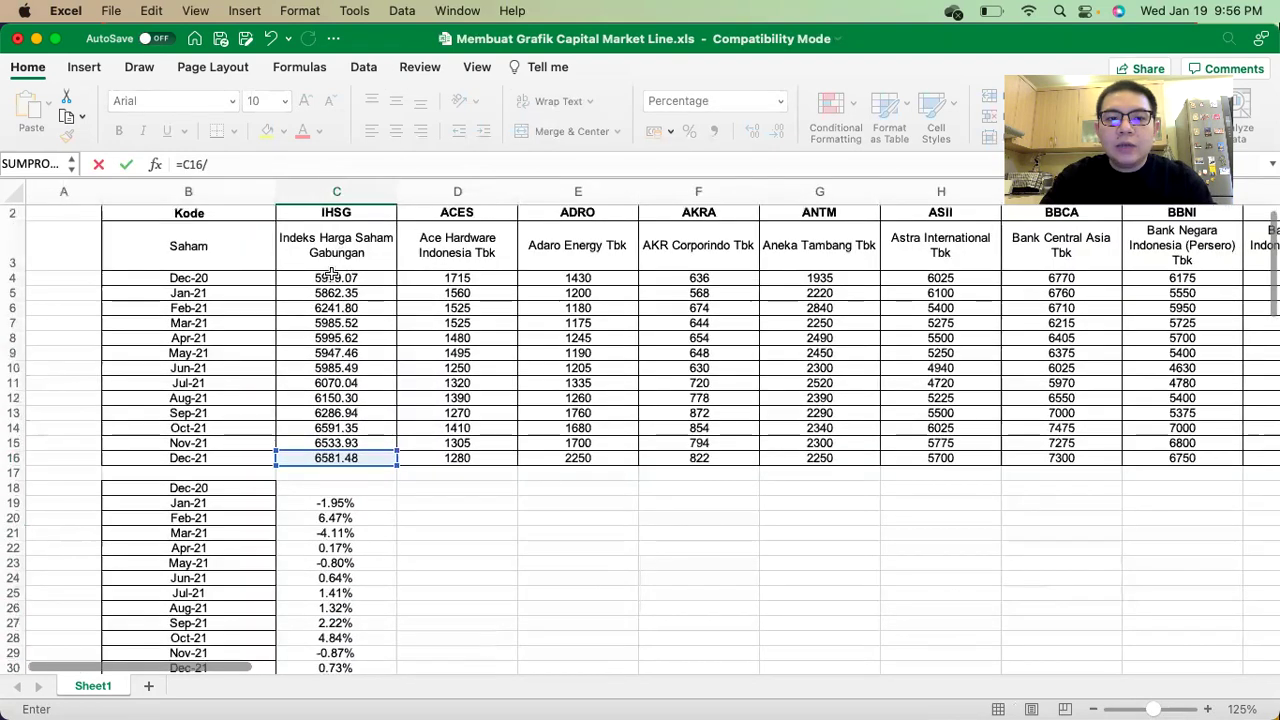
{"action": "left_click", "coordinate": [327, 280]}
{"action": "type", "text": "-1"}
{"action": "key", "text": "Return"}
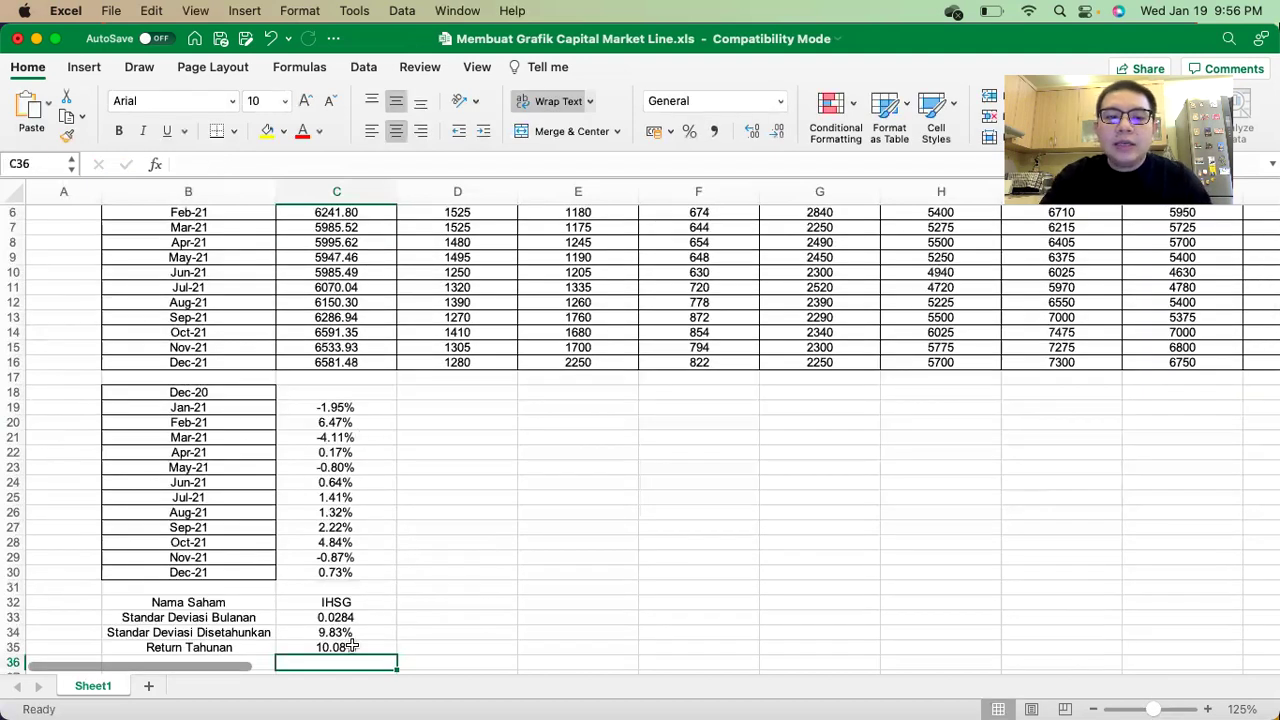
Format the monthly standard deviation in C33 as a percentage with two decimal places.
{"action": "scroll", "coordinate": [352, 645], "scroll_direction": "up", "scroll_amount": 5}
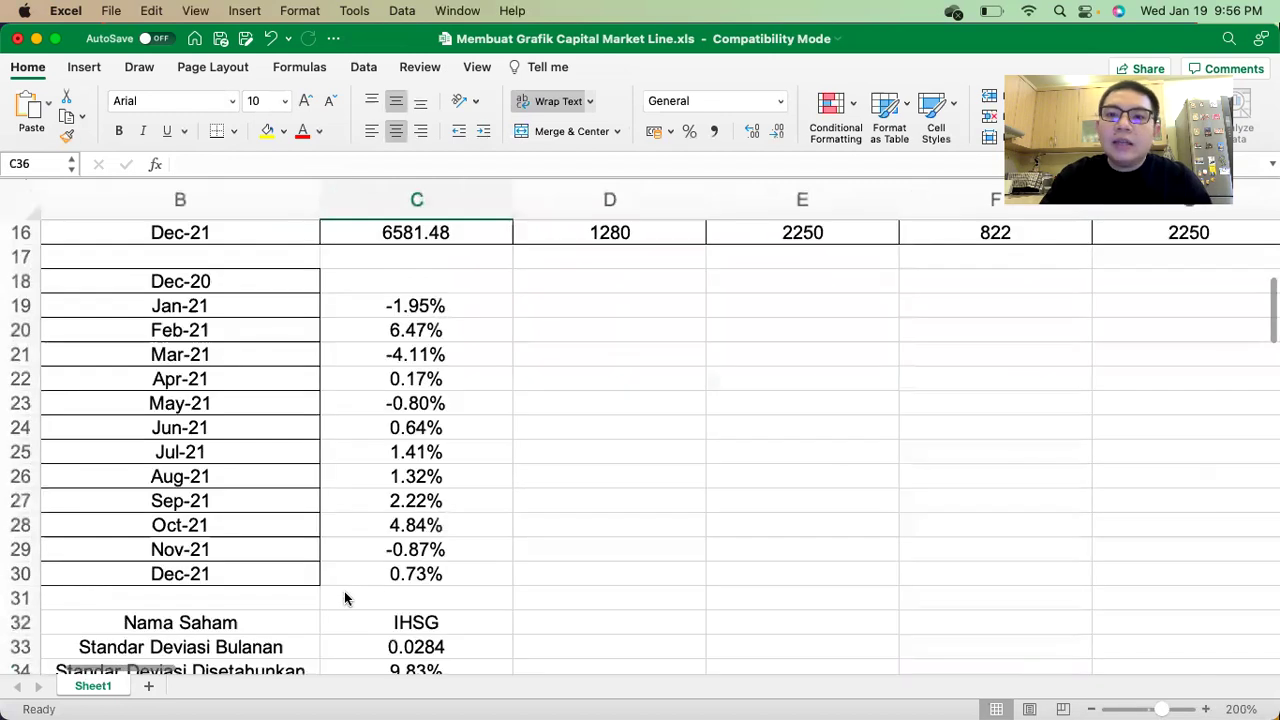
{"action": "scroll", "coordinate": [345, 598], "scroll_direction": "down", "scroll_amount": 3}
{"action": "left_click", "coordinate": [405, 566]}
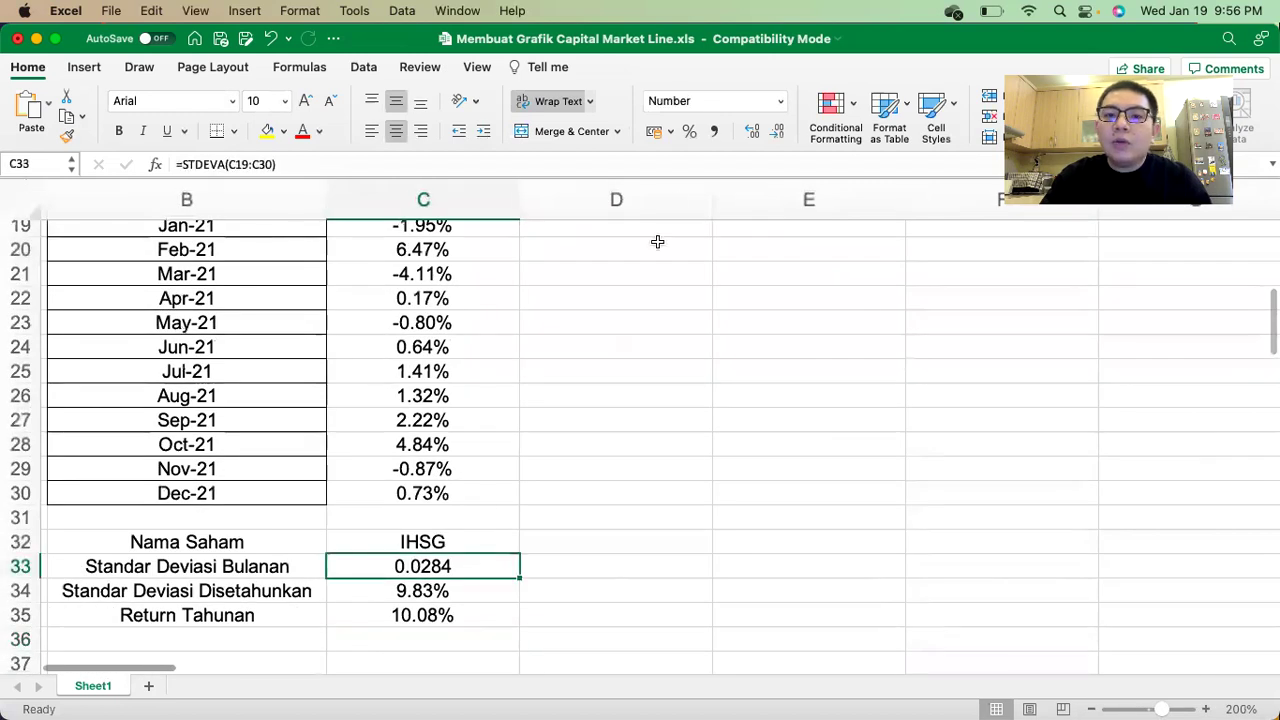
{"action": "left_click", "coordinate": [690, 133]}
{"action": "left_click", "coordinate": [752, 131]}
{"action": "left_click", "coordinate": [752, 131]}
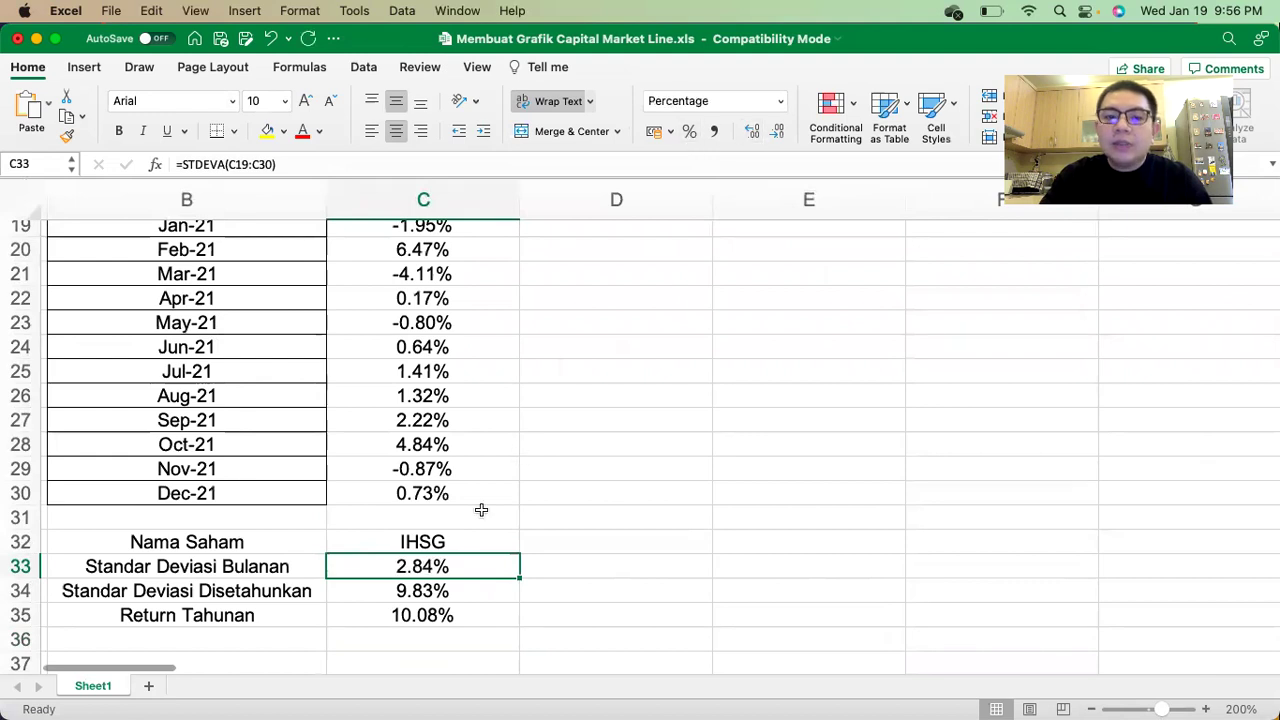
Copy the IHSG column's return and statistics formulas in C19:C35.
{"action": "left_click", "coordinate": [439, 591]}
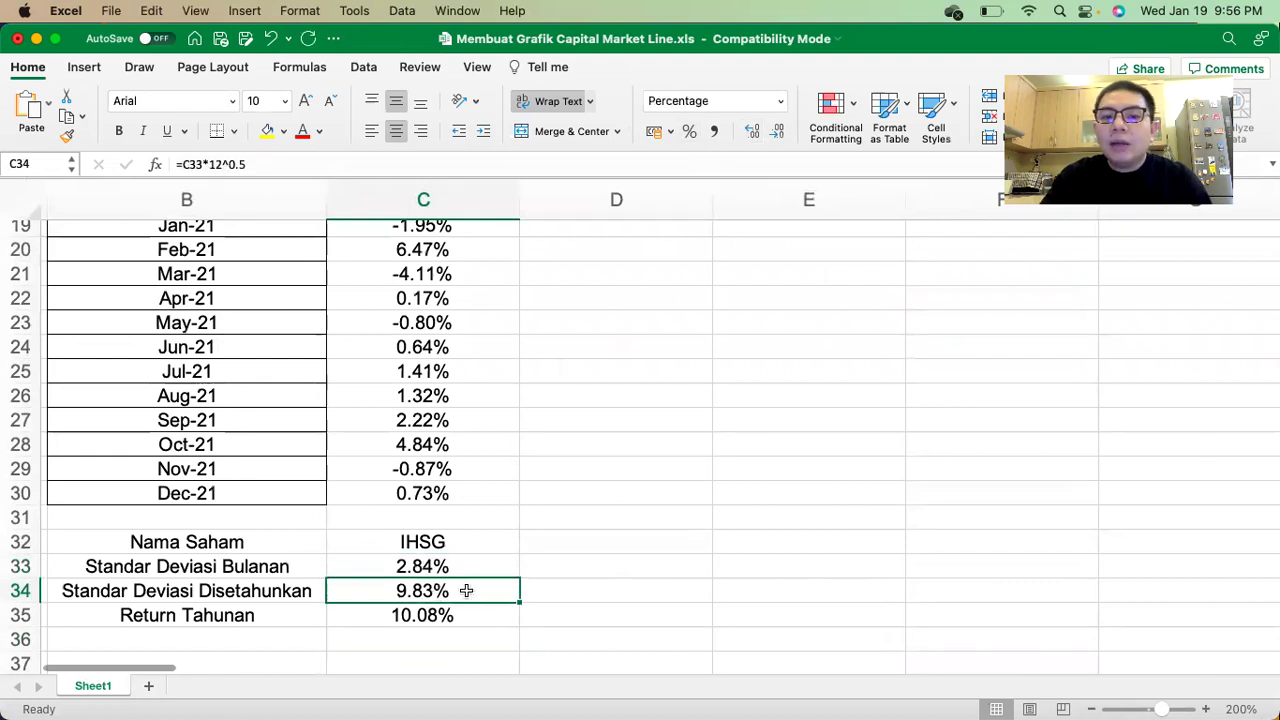
{"action": "scroll", "coordinate": [462, 575], "scroll_direction": "right", "scroll_amount": 5}
{"action": "scroll", "coordinate": [431, 543], "scroll_direction": "down", "scroll_amount": 2}
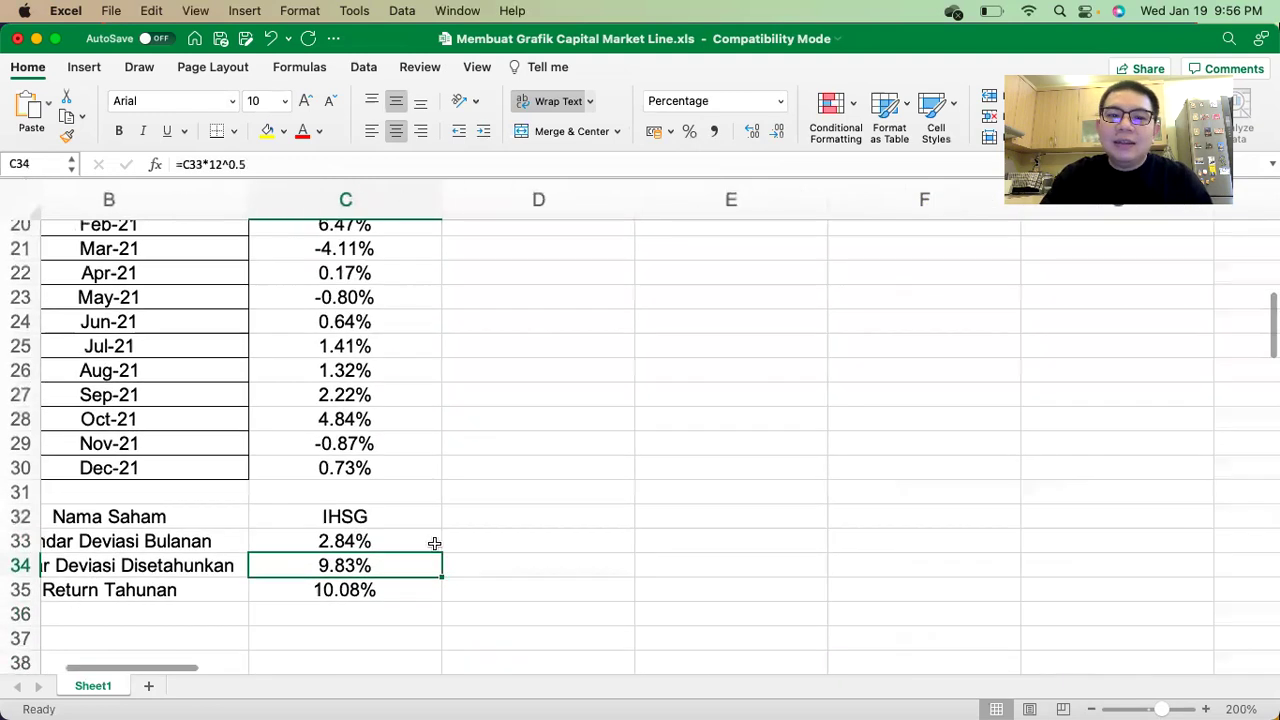
{"action": "scroll", "coordinate": [423, 509], "scroll_direction": "up", "scroll_amount": 3}
{"action": "scroll", "coordinate": [421, 510], "scroll_direction": "up", "scroll_amount": 2}
{"action": "scroll", "coordinate": [421, 508], "scroll_direction": "left", "scroll_amount": 1}
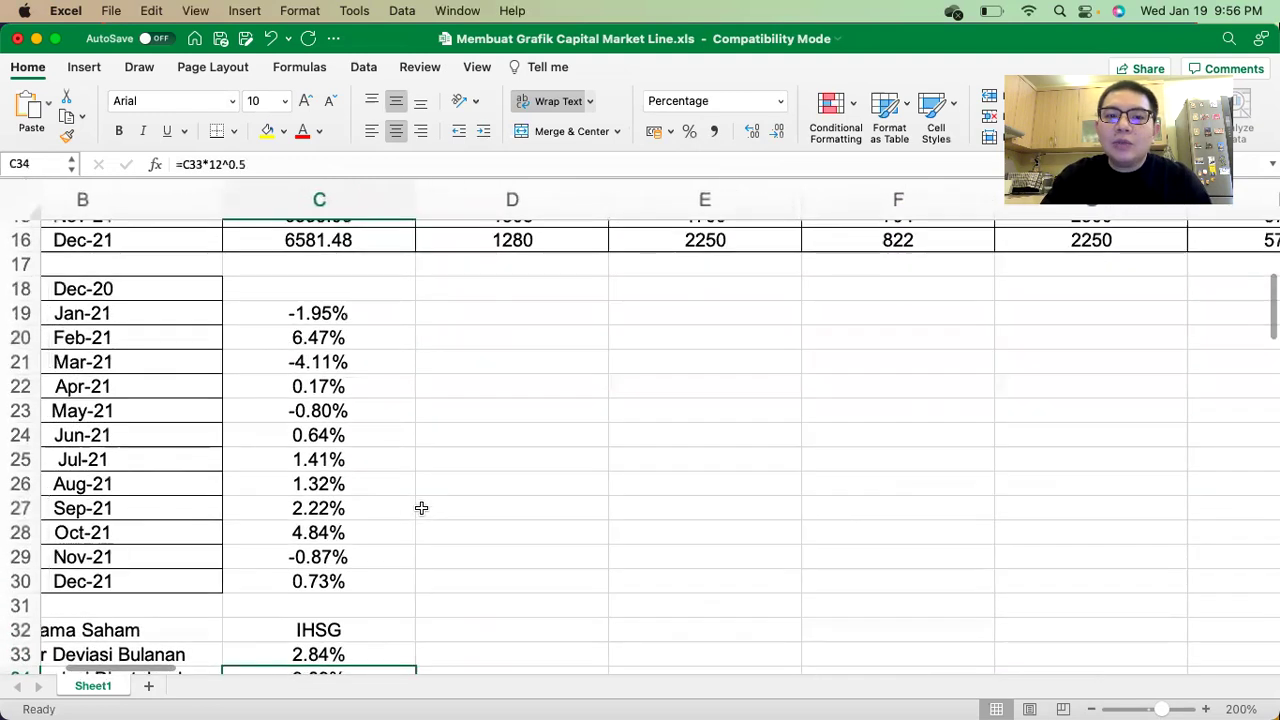
{"action": "left_click_drag", "start_coordinate": [380, 318], "coordinate": [361, 502]}
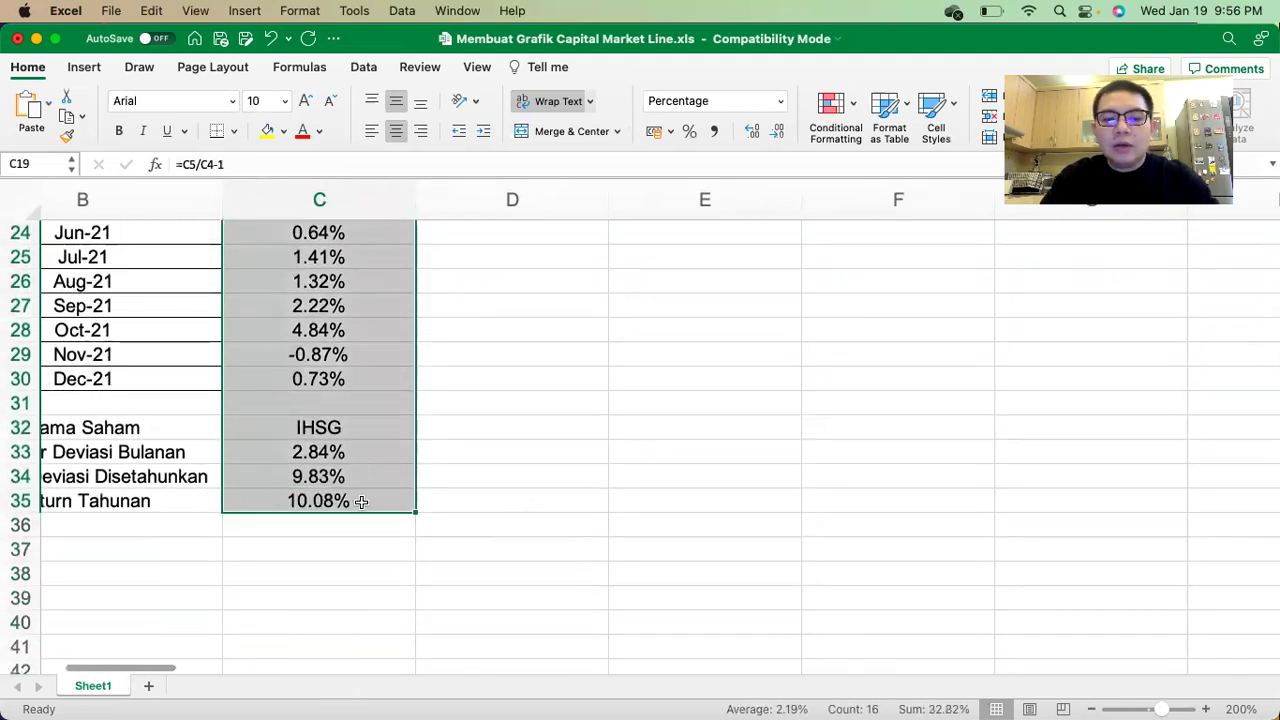
{"action": "key", "text": "super+c"}
Paste the copied formulas for all other stocks across columns D to AU, starting at row 19.
{"action": "scroll", "coordinate": [361, 505], "scroll_direction": "up", "scroll_amount": 10}
{"action": "scroll", "coordinate": [362, 508], "scroll_direction": "left", "scroll_amount": 1}
{"action": "left_click_drag", "start_coordinate": [530, 462], "coordinate": [1207, 463]}
{"action": "scroll", "coordinate": [1207, 463], "scroll_direction": "right", "scroll_amount": 15}
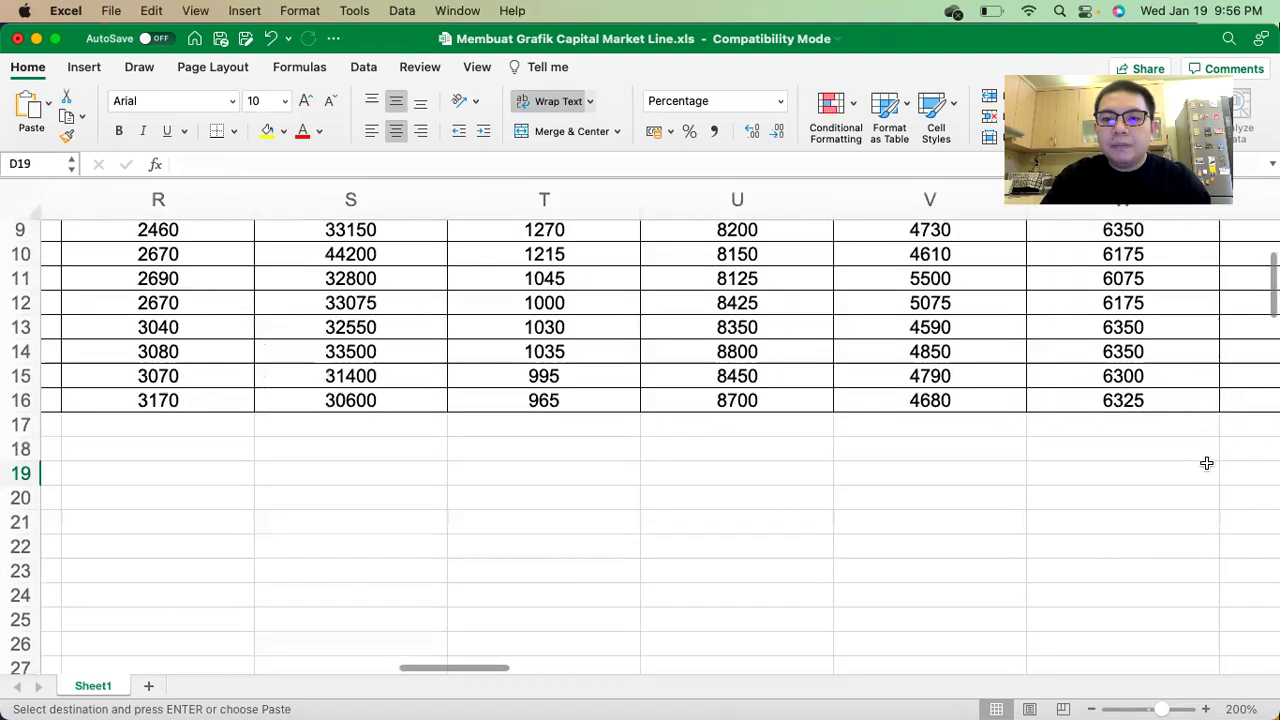
{"action": "scroll", "coordinate": [1207, 463], "scroll_direction": "right", "scroll_amount": 12}
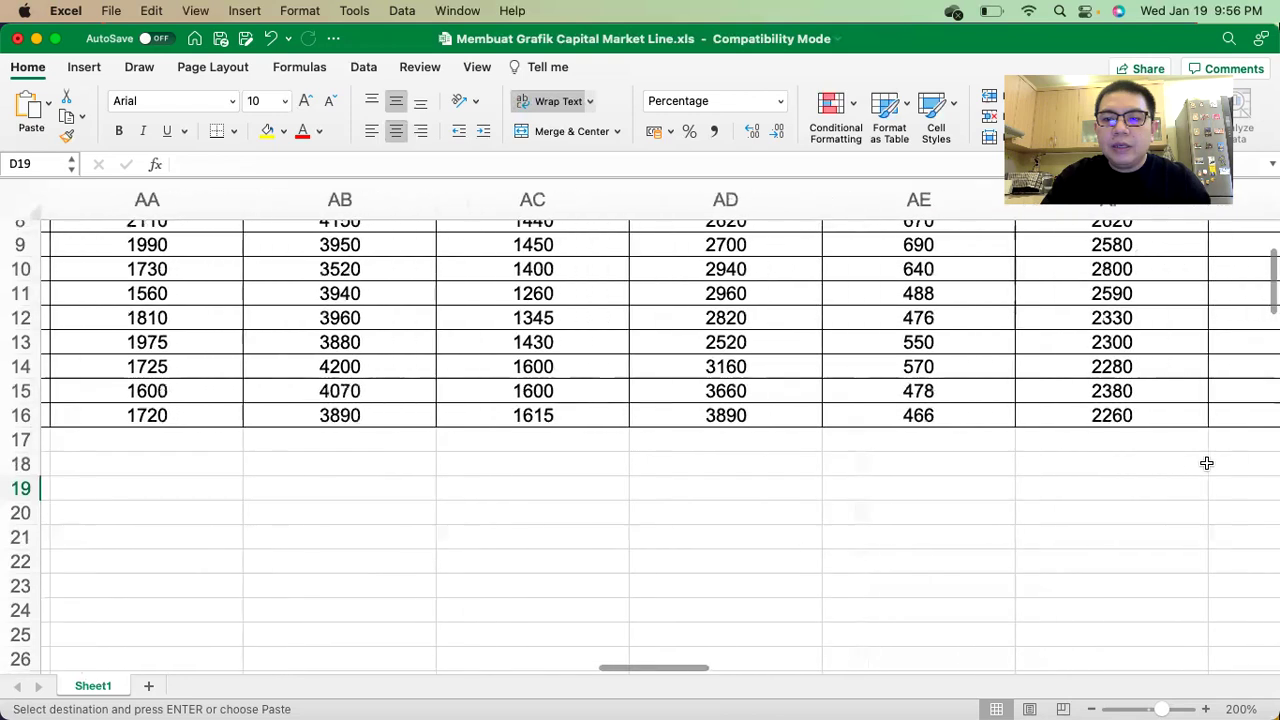
{"action": "scroll", "coordinate": [1207, 463], "scroll_direction": "right", "scroll_amount": 15}
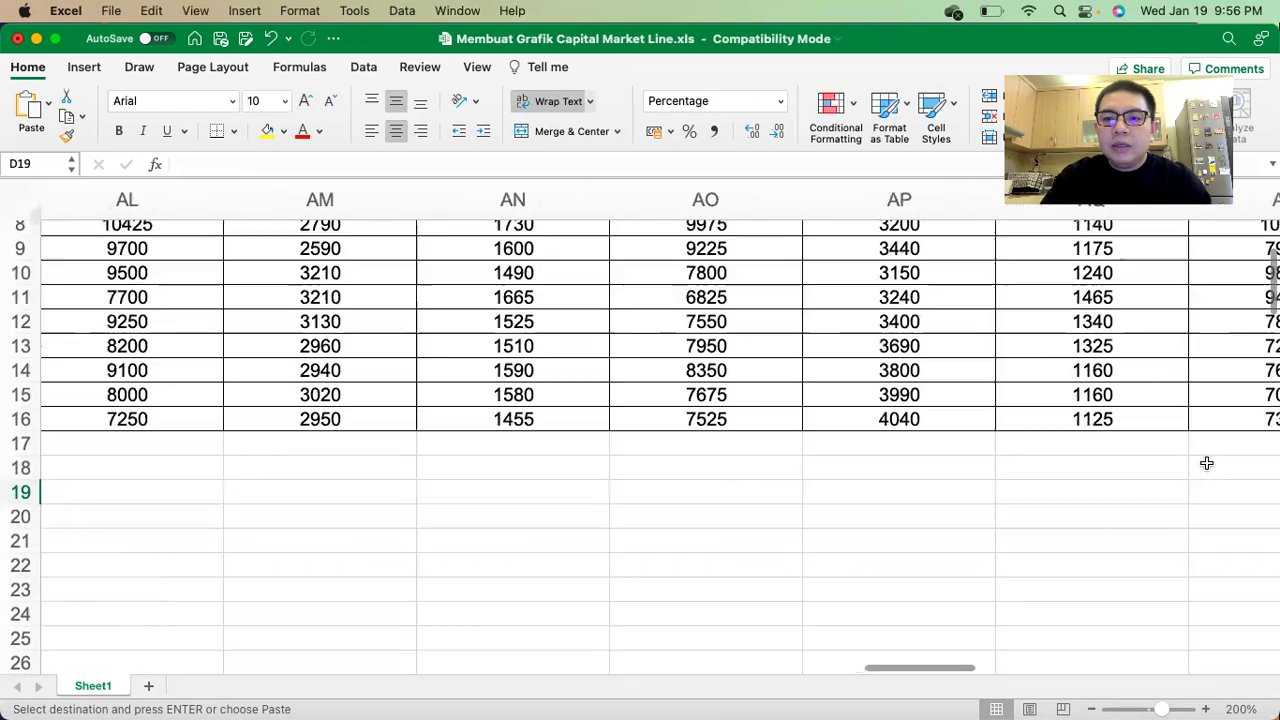
{"action": "scroll", "coordinate": [1207, 463], "scroll_direction": "right", "scroll_amount": 2}
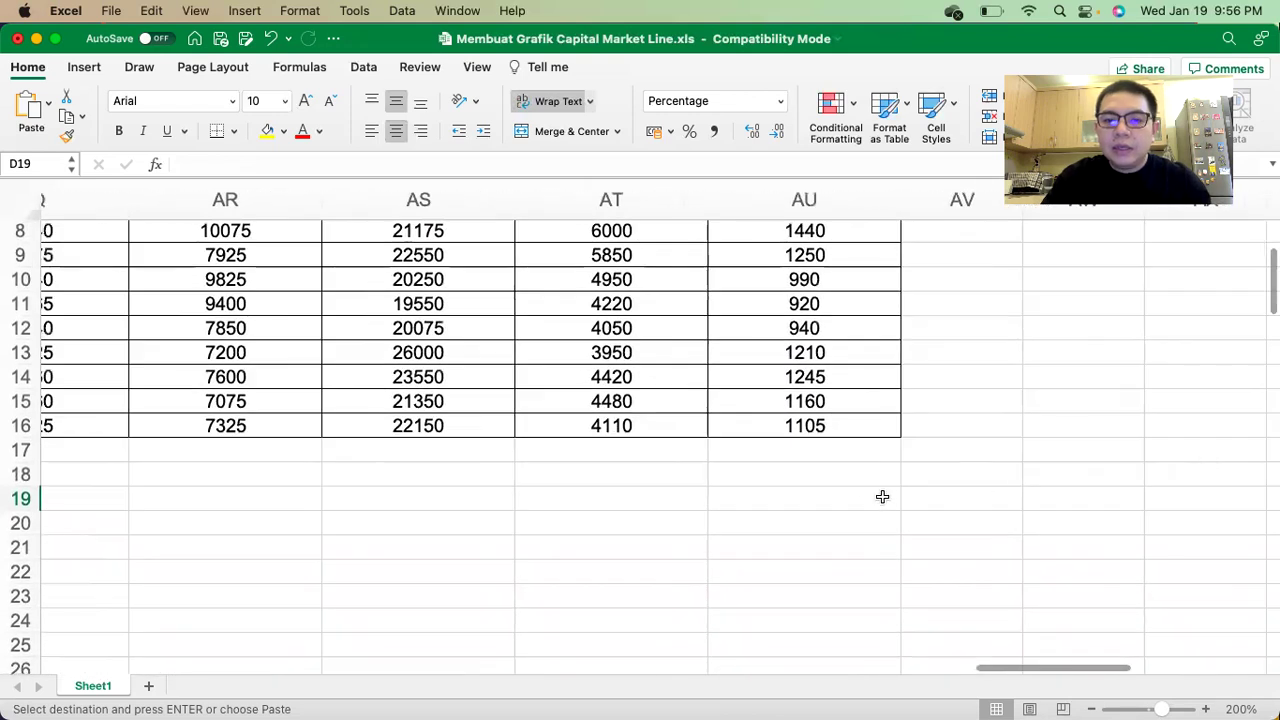
{"action": "left_click", "coordinate": [848, 497], "text": "shift"}
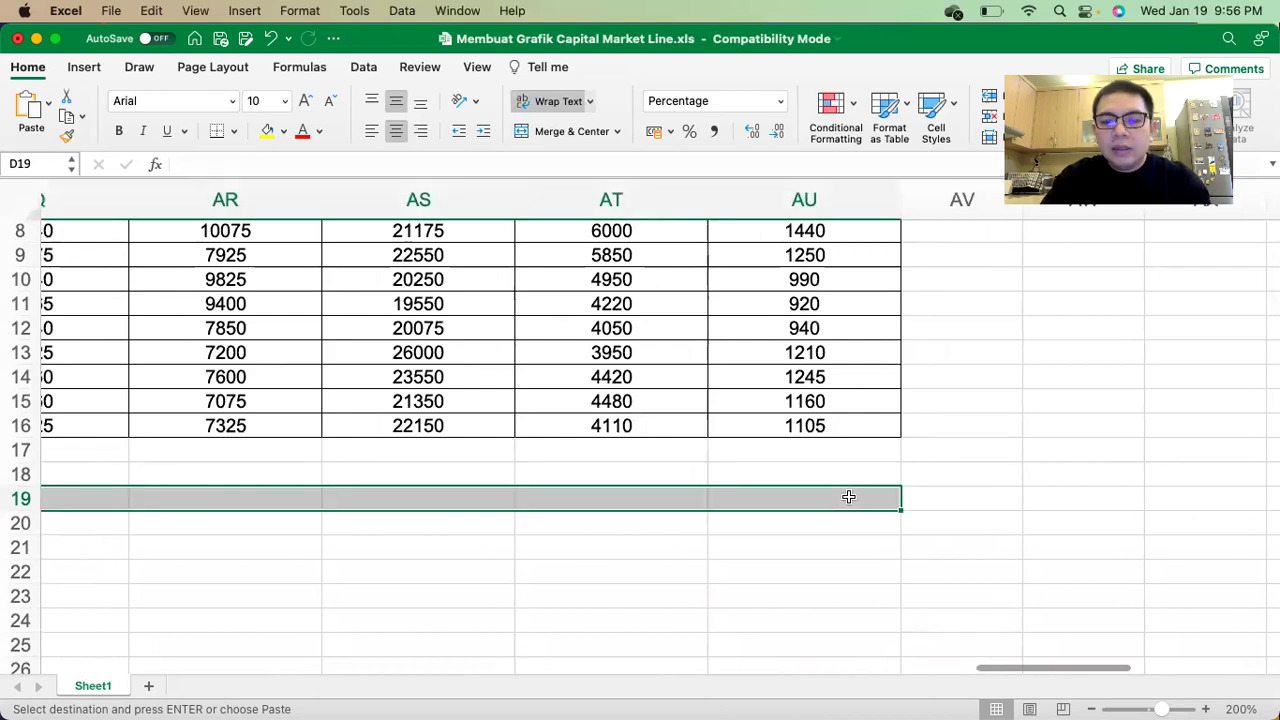
{"action": "right_click", "coordinate": [848, 502]}
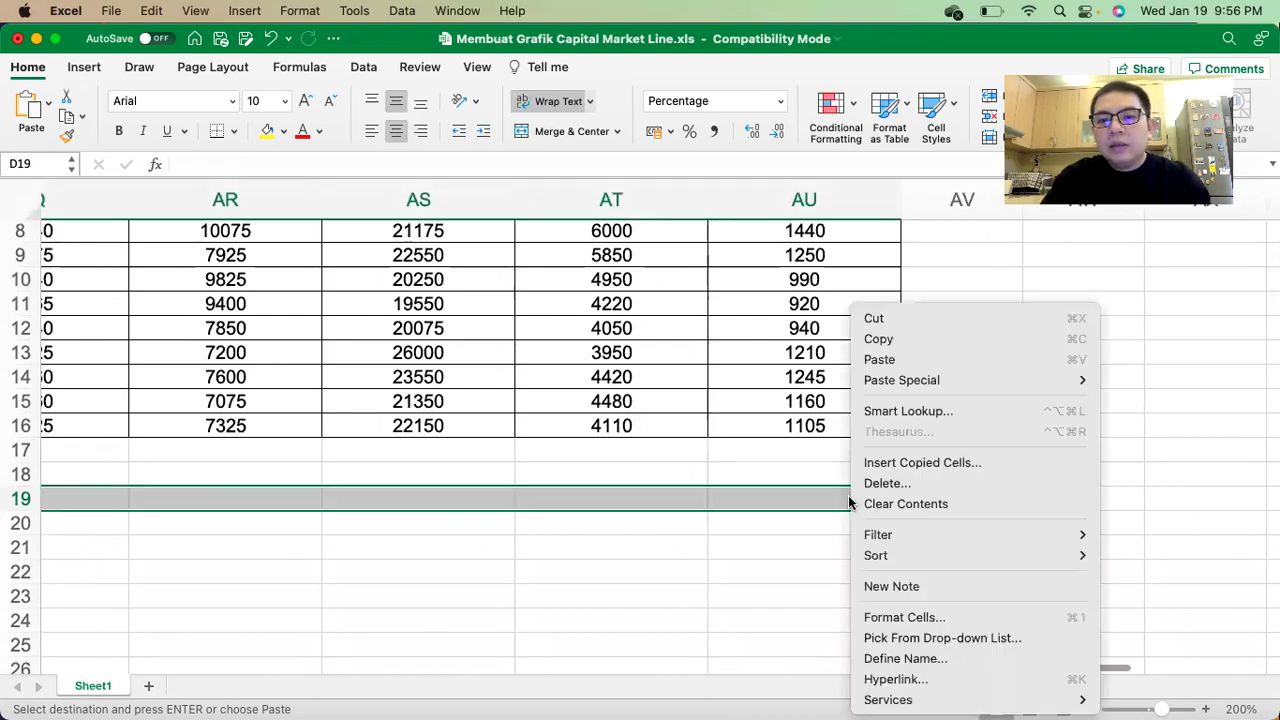
{"action": "left_click", "coordinate": [891, 360]}
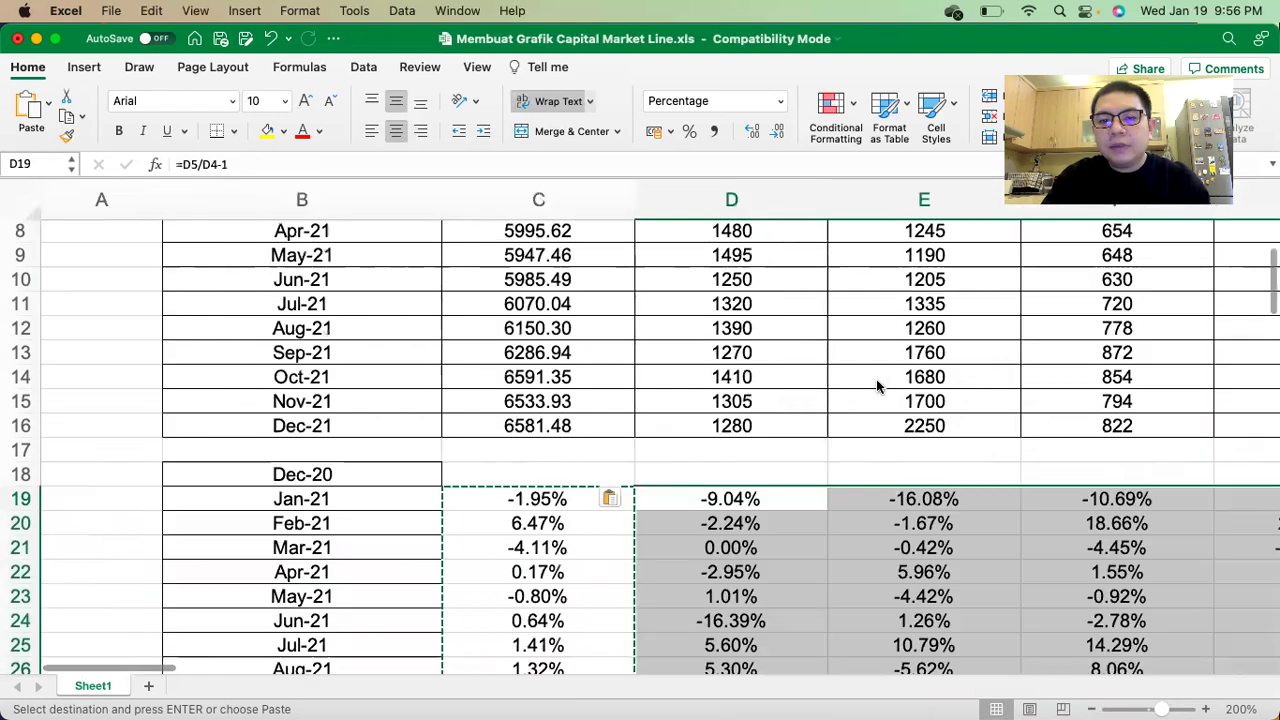
Examine the stock codes, standard deviations and annual returns in rows 32 to 35 across the stock columns.
{"action": "scroll", "coordinate": [807, 455], "scroll_direction": "down", "scroll_amount": 5}
{"action": "scroll", "coordinate": [807, 455], "scroll_direction": "down", "scroll_amount": 2}
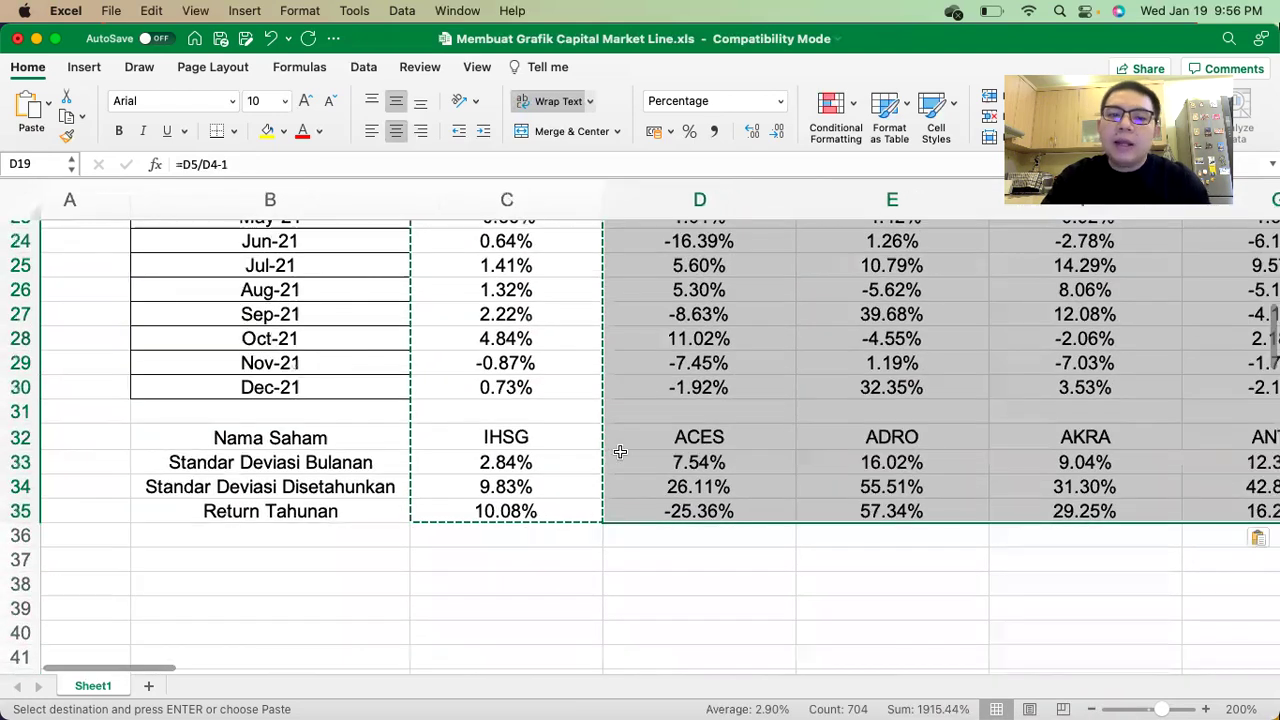
{"action": "left_click", "coordinate": [578, 441]}
{"action": "left_click", "coordinate": [766, 431]}
{"action": "left_click", "coordinate": [884, 426]}
{"action": "left_click", "coordinate": [1062, 435]}
{"action": "scroll", "coordinate": [880, 430], "scroll_direction": "right", "scroll_amount": 4}
{"action": "left_click", "coordinate": [920, 430]}
{"action": "left_click", "coordinate": [1070, 433]}
{"action": "scroll", "coordinate": [1070, 433], "scroll_direction": "right", "scroll_amount": 15}
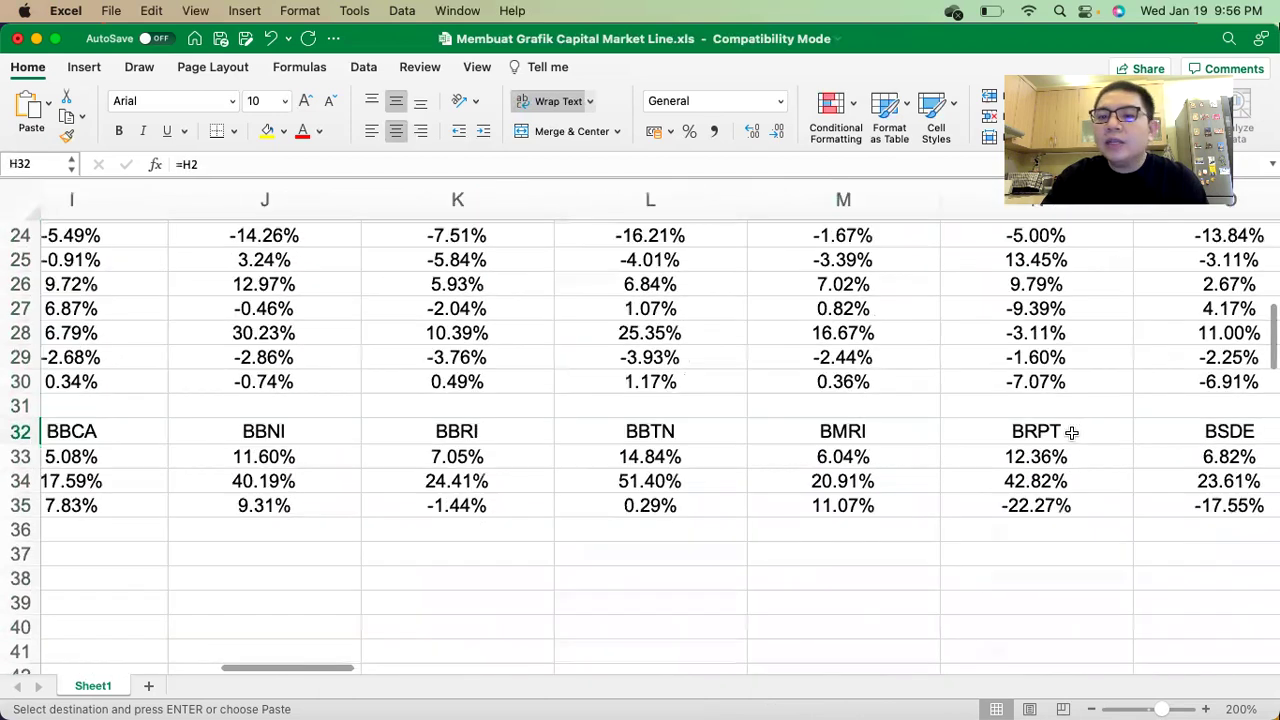
{"action": "scroll", "coordinate": [1071, 432], "scroll_direction": "right", "scroll_amount": 3}
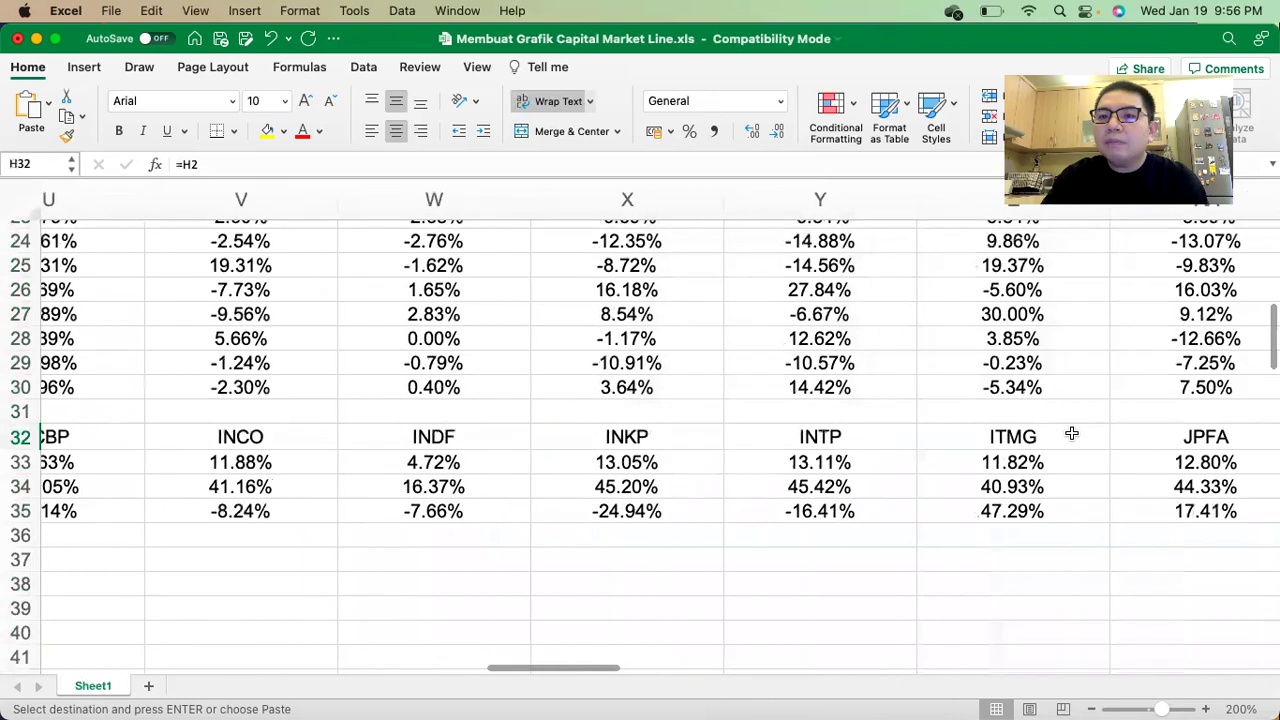
Copy the stock names in C32:AU32 together with the annualised standard deviations and annual returns in C34:AU35.
{"action": "scroll", "coordinate": [1071, 432], "scroll_direction": "left", "scroll_amount": 15}
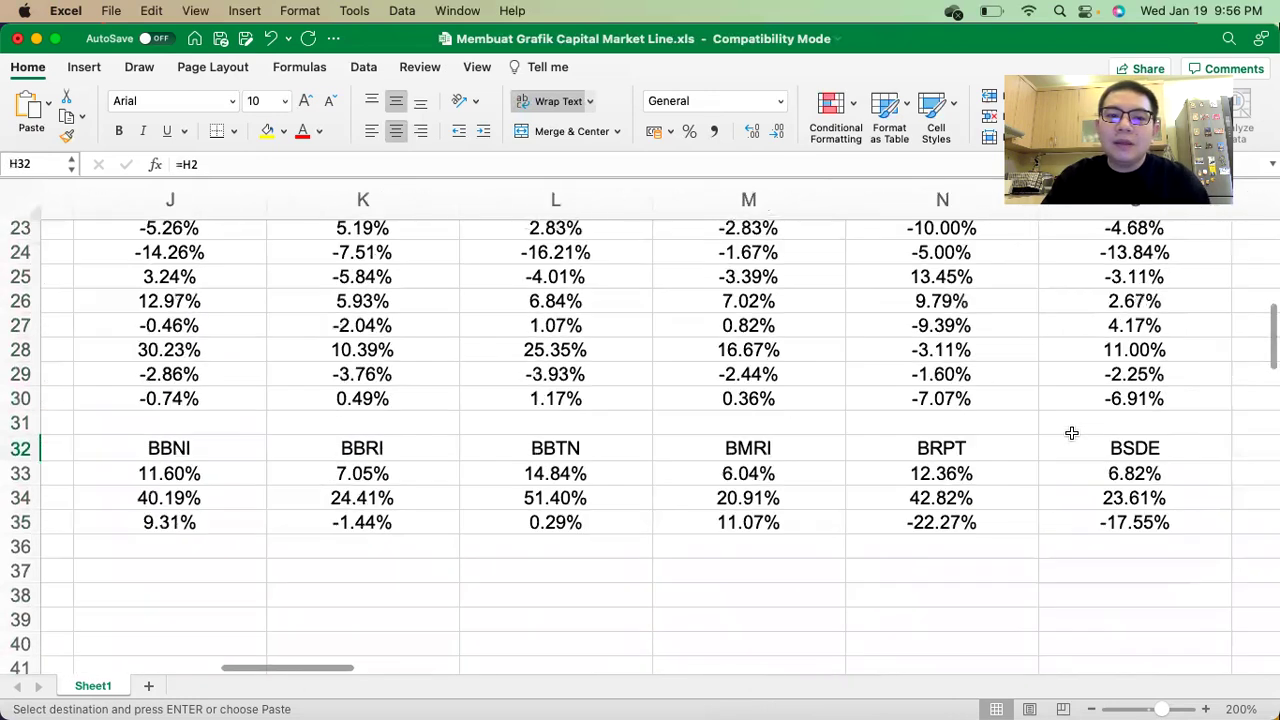
{"action": "scroll", "coordinate": [695, 433], "scroll_direction": "left", "scroll_amount": 5}
{"action": "scroll", "coordinate": [695, 433], "scroll_direction": "down", "scroll_amount": 8}
{"action": "scroll", "coordinate": [695, 433], "scroll_direction": "up", "scroll_amount": 7}
{"action": "scroll", "coordinate": [695, 433], "scroll_direction": "right", "scroll_amount": 1}
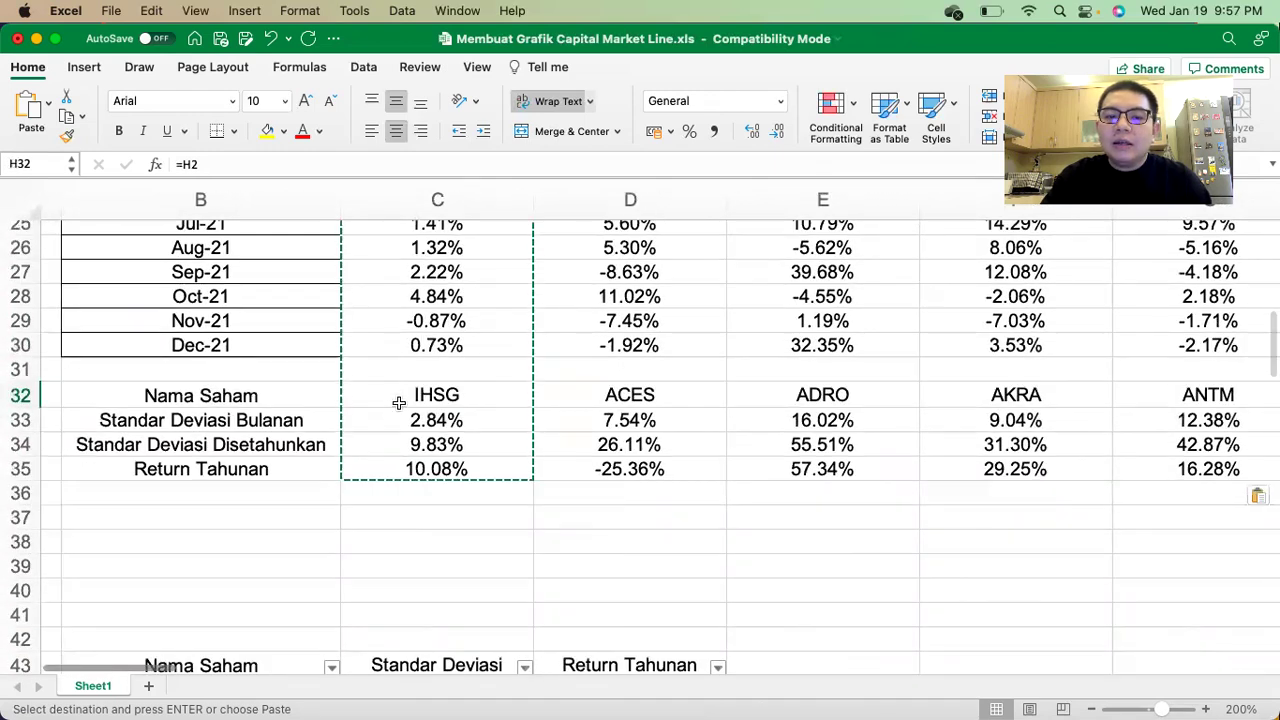
{"action": "left_click_drag", "start_coordinate": [299, 420], "coordinate": [1164, 403]}
{"action": "left_click", "coordinate": [423, 390]}
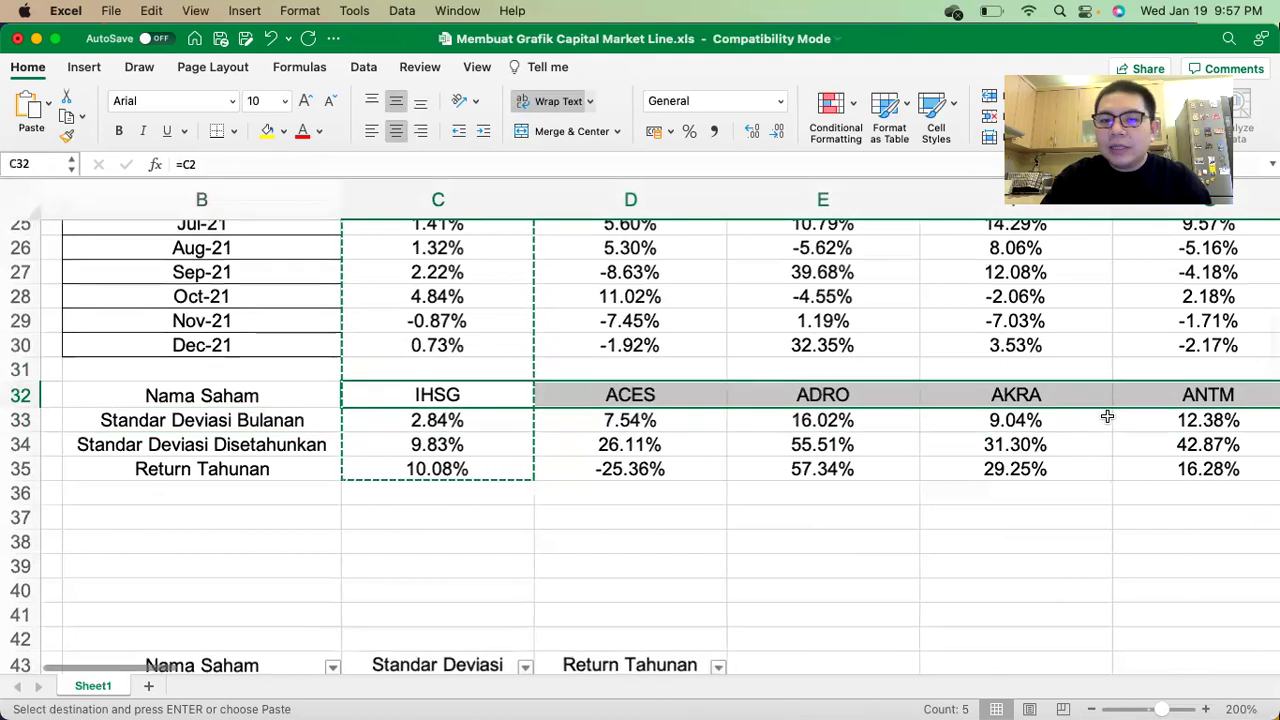
{"action": "scroll", "coordinate": [1107, 417], "scroll_direction": "down", "scroll_amount": 5}
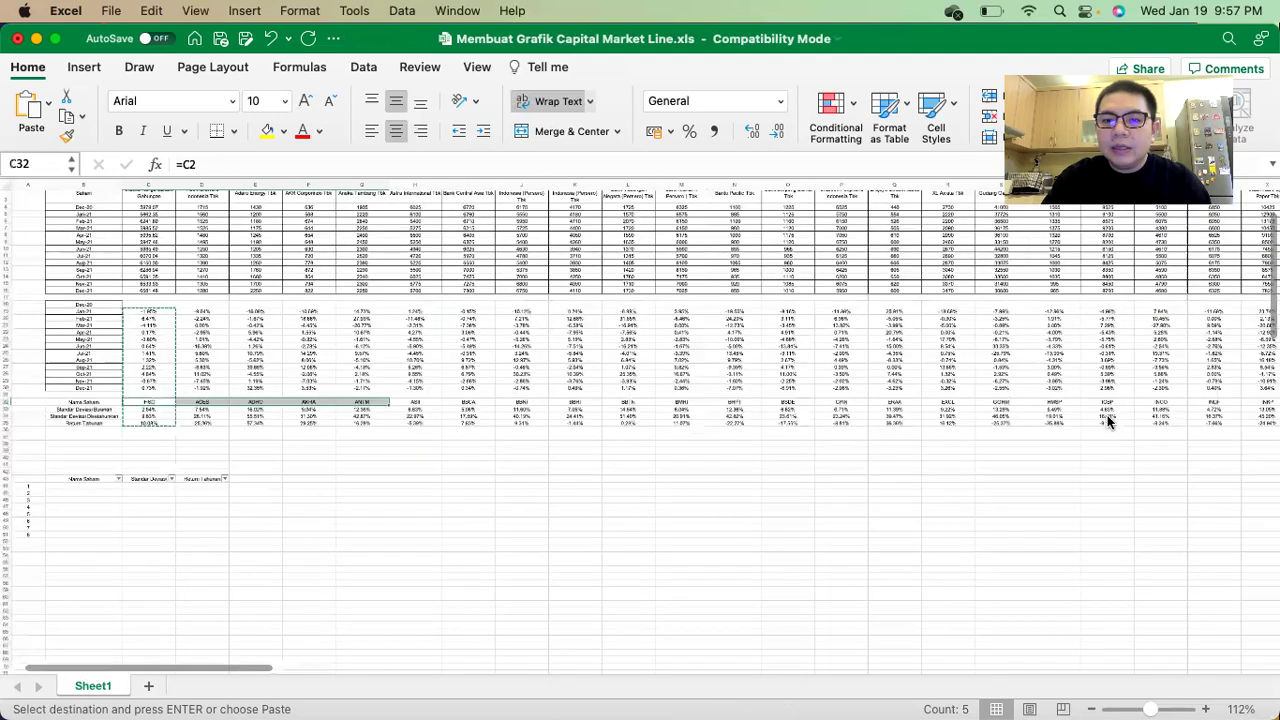
{"action": "scroll", "coordinate": [659, 430], "scroll_direction": "down", "scroll_amount": 5}
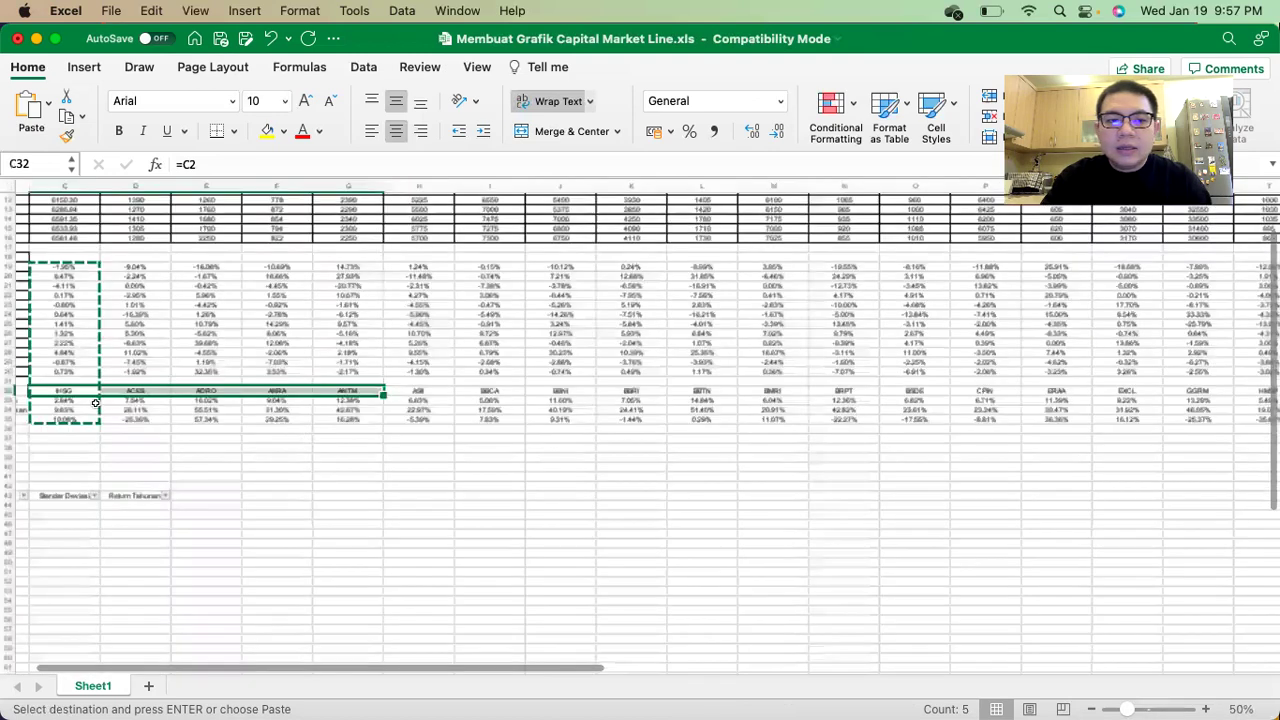
{"action": "scroll", "coordinate": [95, 403], "scroll_direction": "up", "scroll_amount": 2}
{"action": "left_click_drag", "start_coordinate": [138, 398], "coordinate": [1138, 408]}
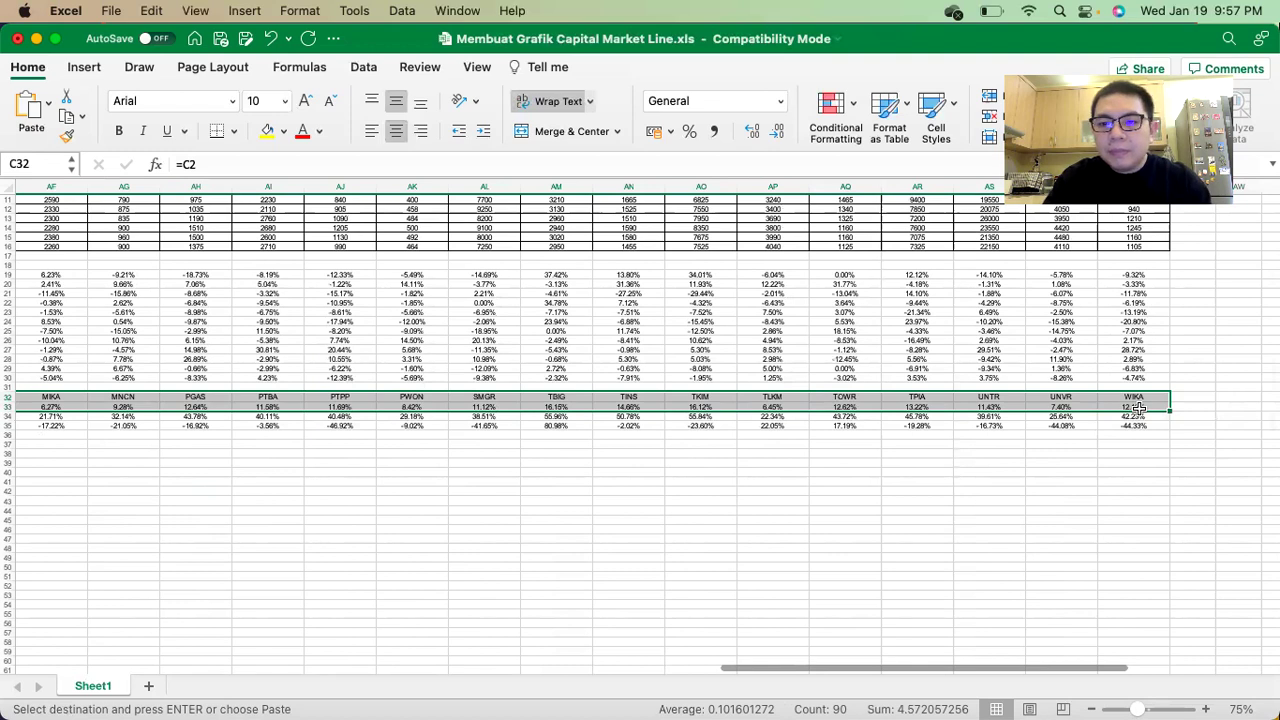
{"action": "key", "text": "shift+Up"}
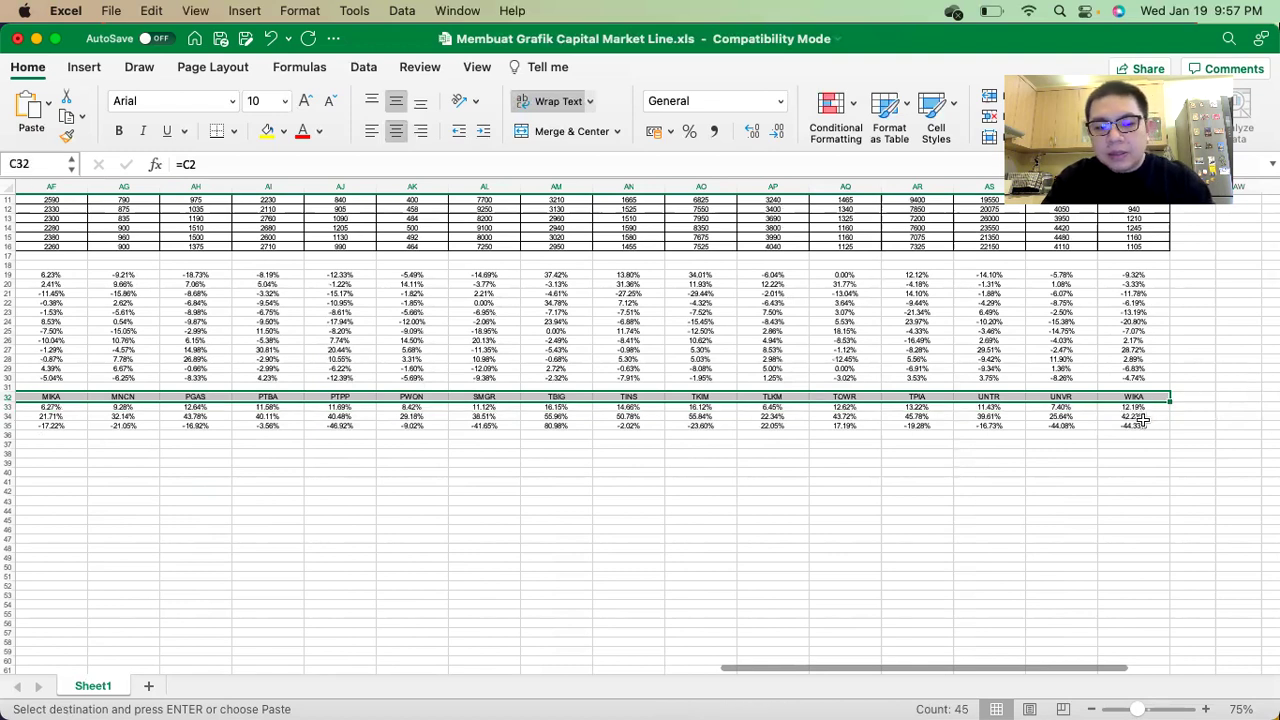
{"action": "left_click_drag", "start_coordinate": [1138, 418], "coordinate": [204, 428]}
{"action": "key", "text": "super+c"}
Paste the copied rows at B53 as a transposed list, using Paste Special with values and number formats.
{"action": "scroll", "coordinate": [271, 451], "scroll_direction": "right", "scroll_amount": 15}
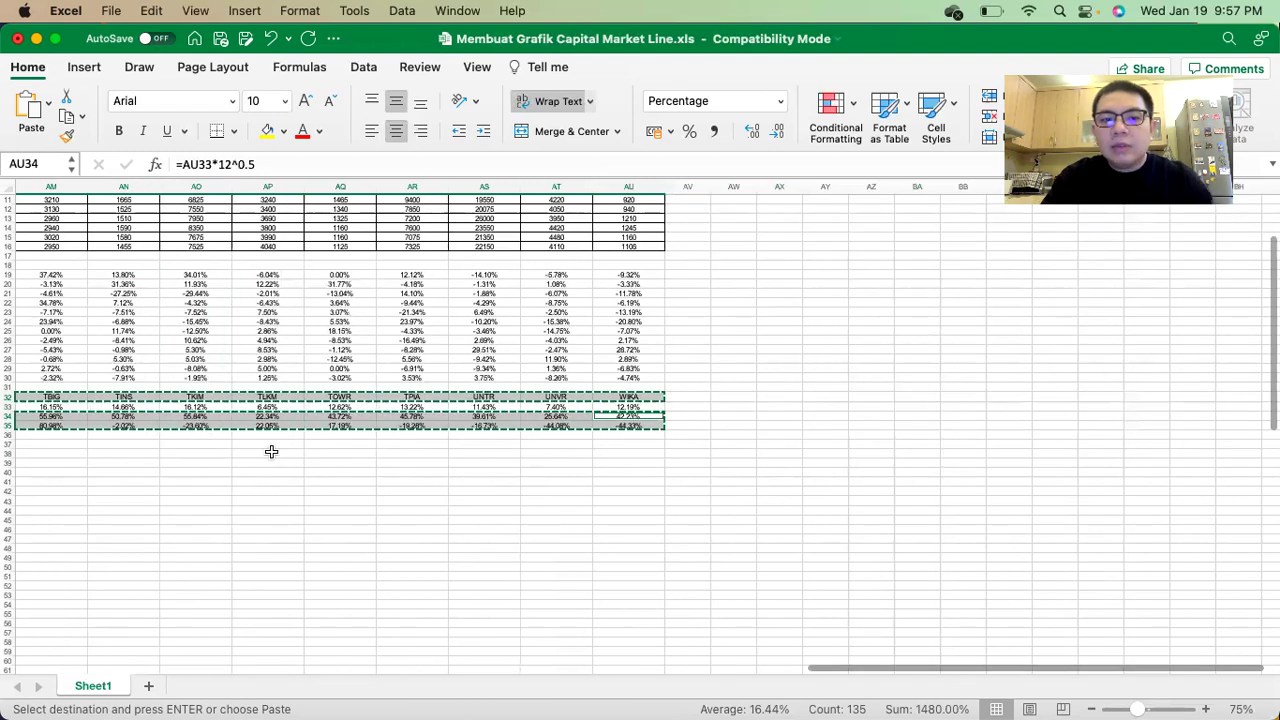
{"action": "scroll", "coordinate": [271, 451], "scroll_direction": "up", "scroll_amount": 2}
{"action": "scroll", "coordinate": [271, 451], "scroll_direction": "left", "scroll_amount": 15}
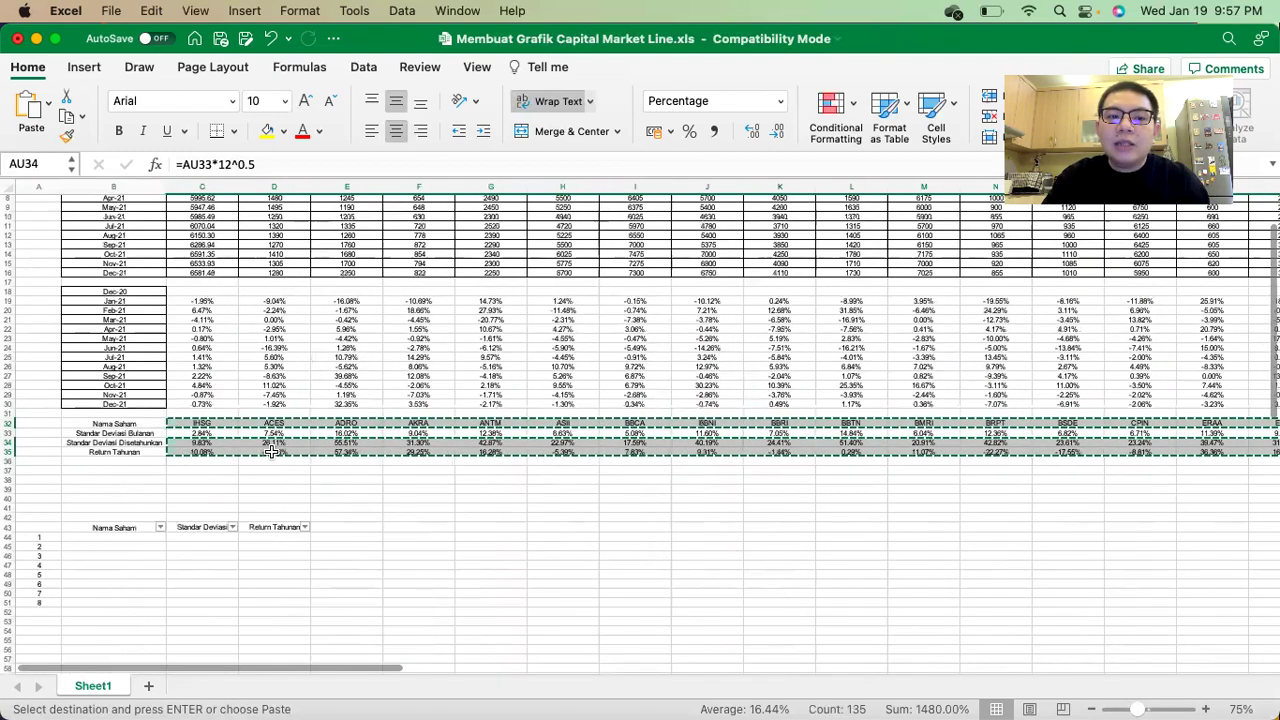
{"action": "scroll", "coordinate": [121, 456], "scroll_direction": "up", "scroll_amount": 2}
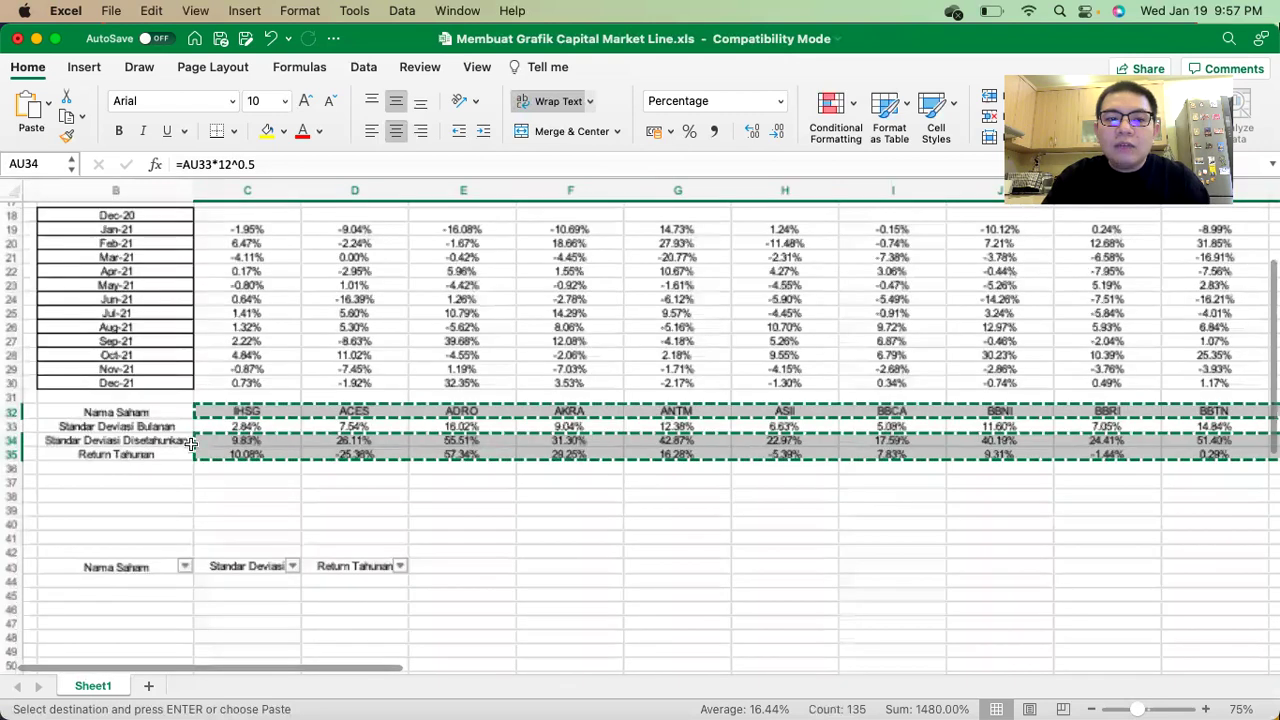
{"action": "scroll", "coordinate": [190, 444], "scroll_direction": "up", "scroll_amount": 3}
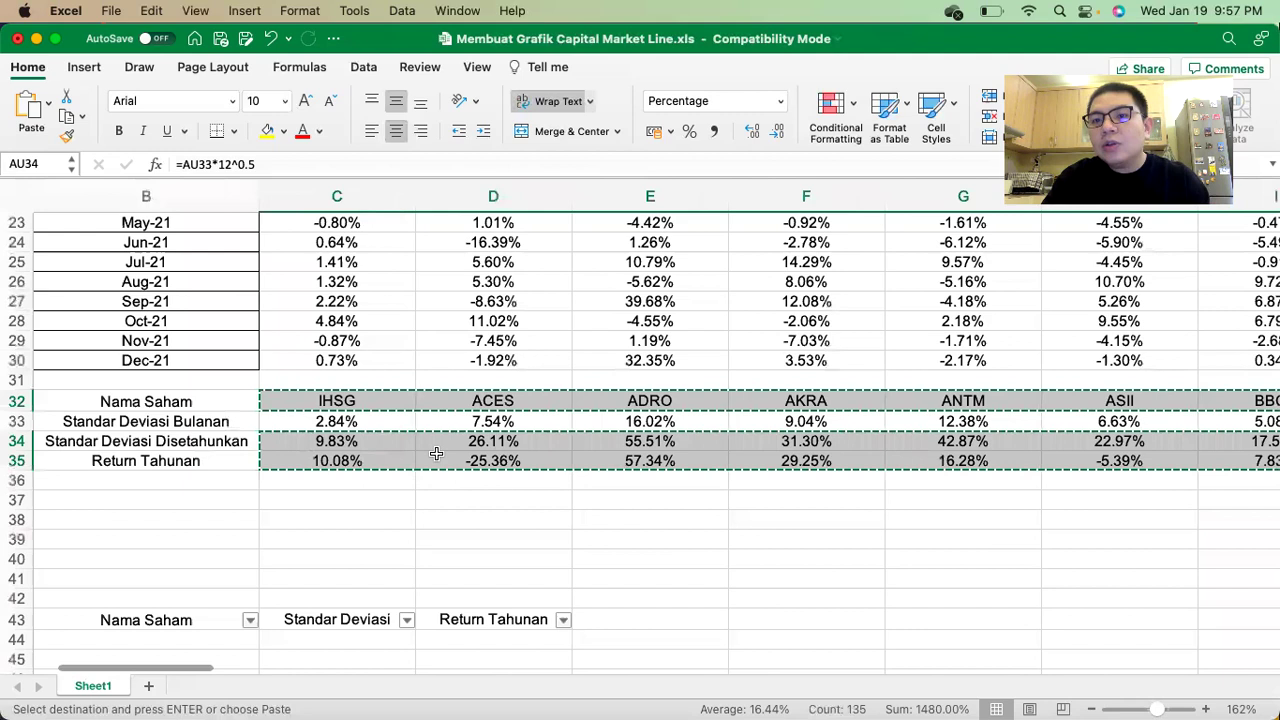
{"action": "scroll", "coordinate": [436, 454], "scroll_direction": "down", "scroll_amount": 5}
{"action": "scroll", "coordinate": [436, 454], "scroll_direction": "left", "scroll_amount": 2}
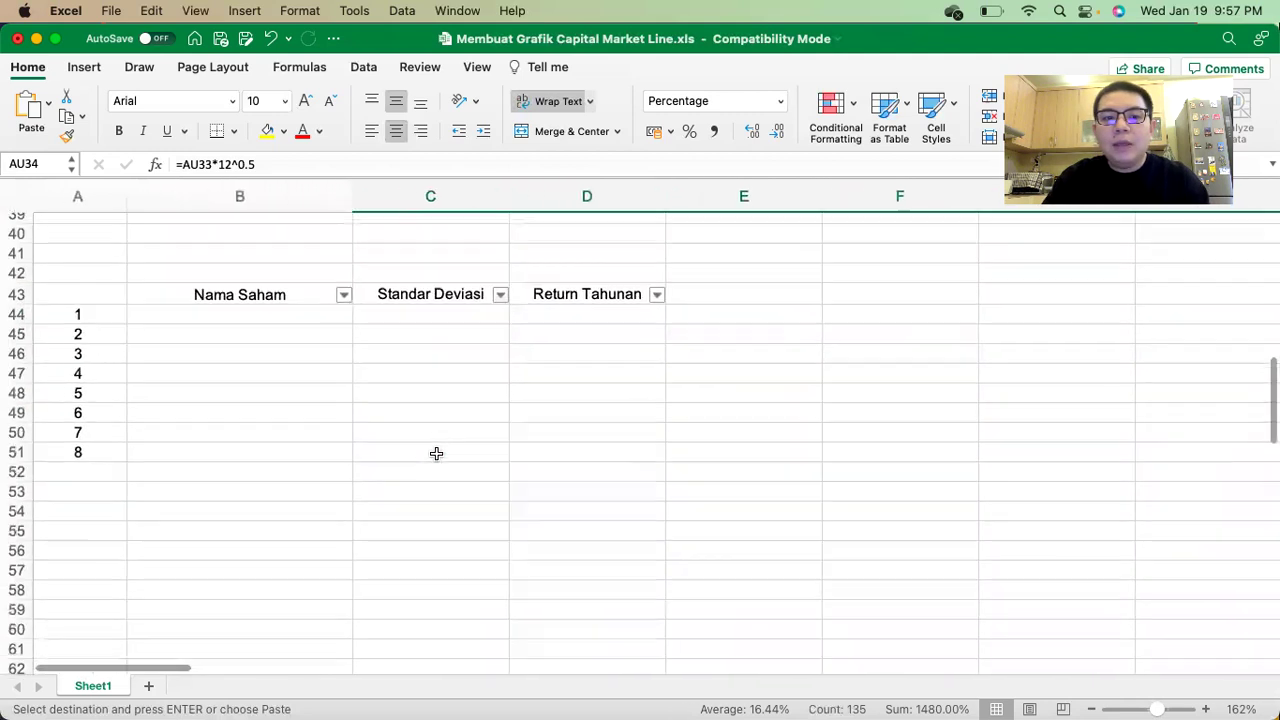
{"action": "left_click", "coordinate": [249, 478]}
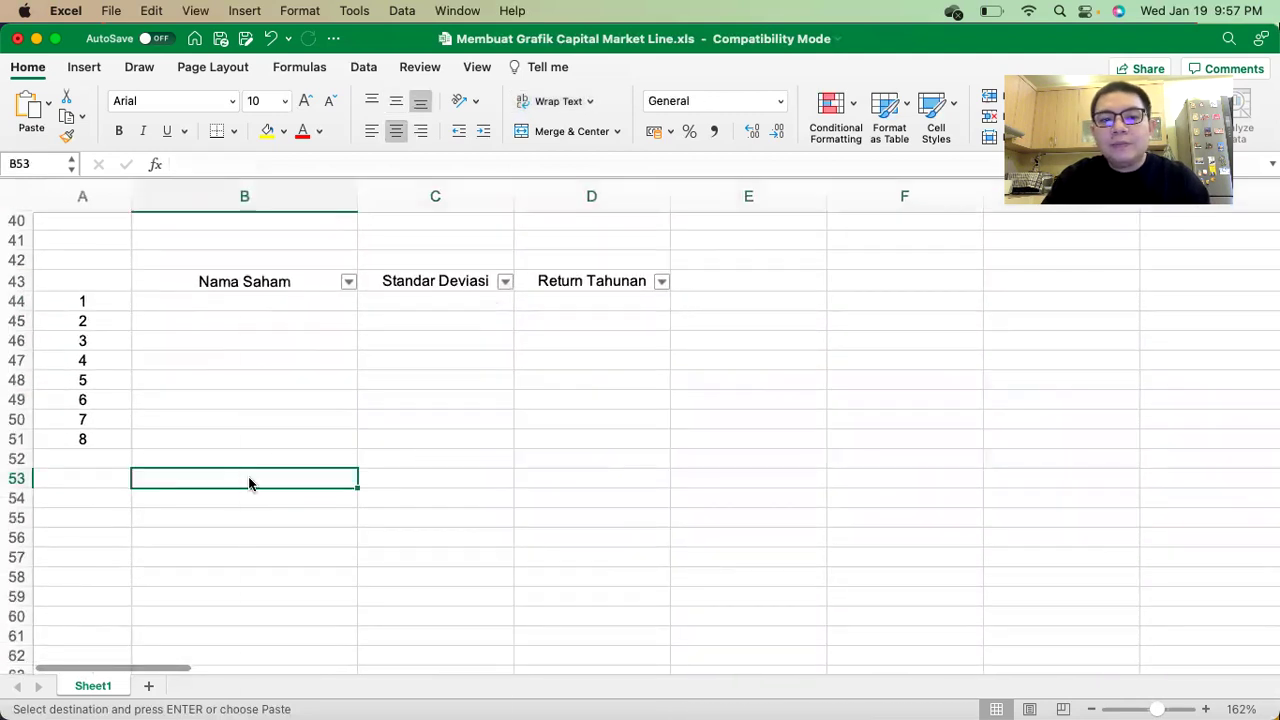
{"action": "right_click", "coordinate": [249, 479]}
{"action": "mouse_move", "coordinate": [354, 380]}
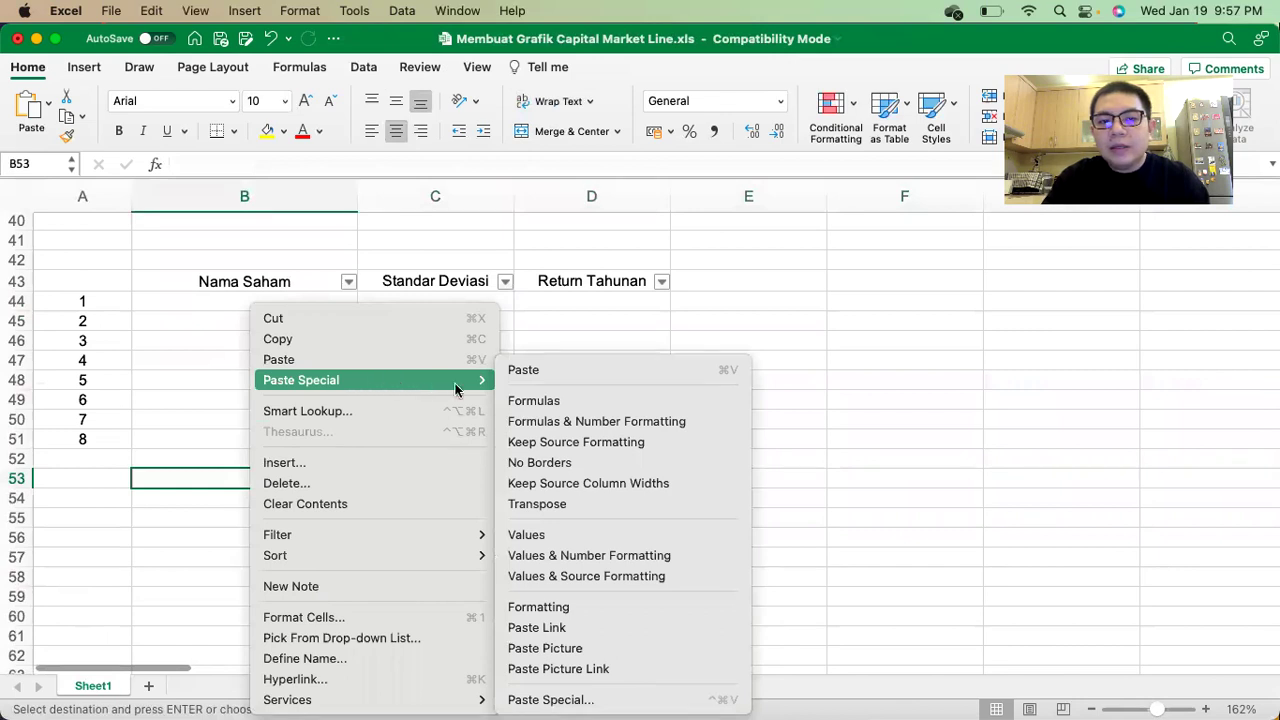
{"action": "left_click", "coordinate": [548, 700]}
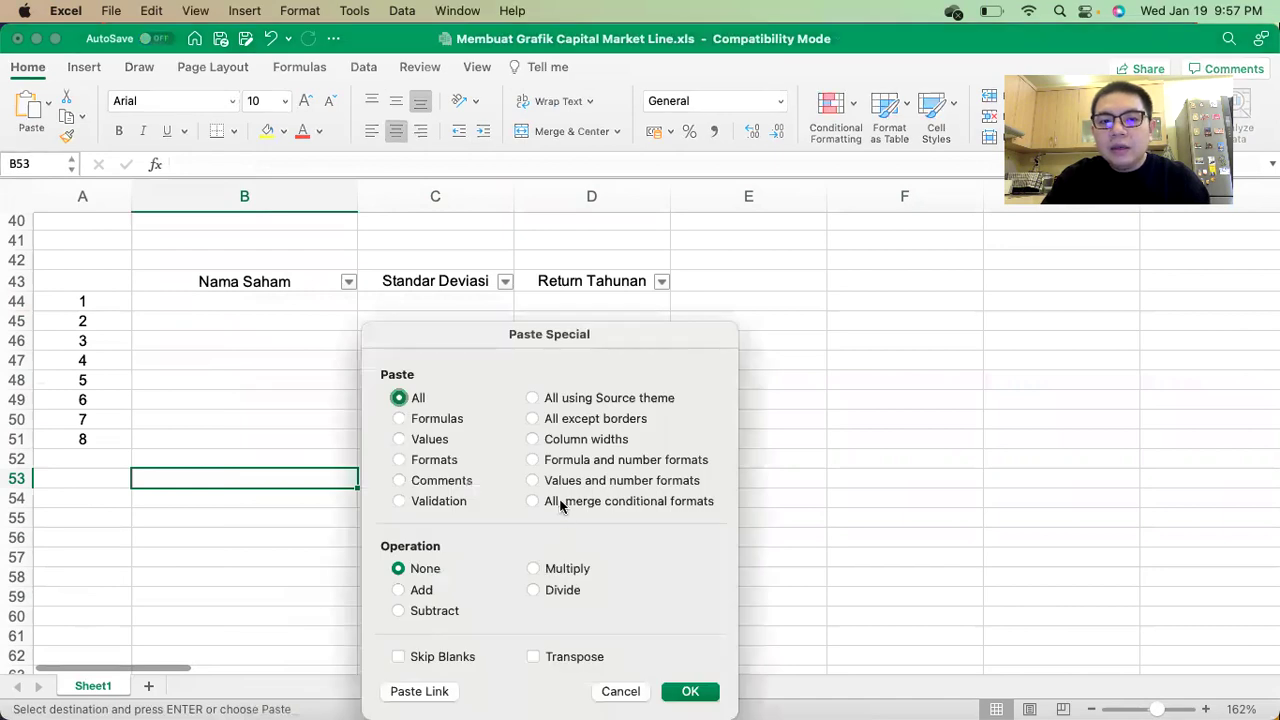
{"action": "left_click", "coordinate": [563, 484]}
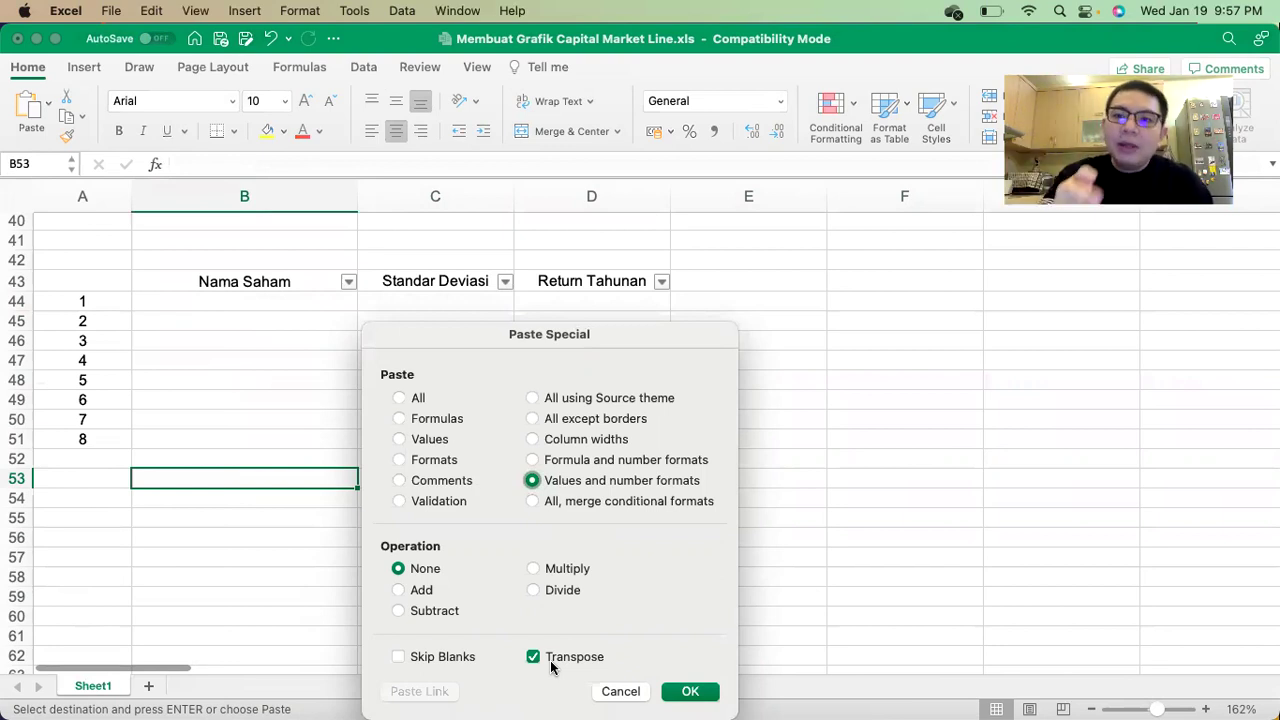
{"action": "left_click", "coordinate": [688, 692]}
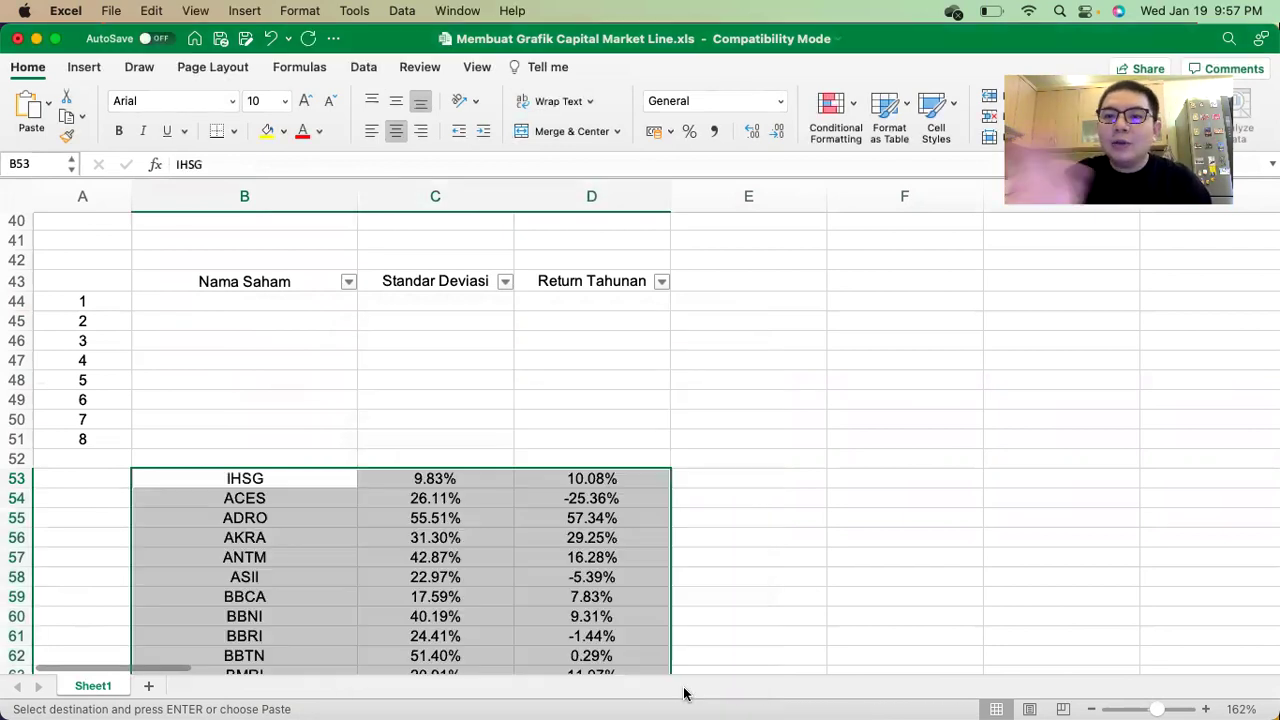
Copy the IHSG entry in B53:D53 into the first row of the Nama Saham table at B44.
{"action": "scroll", "coordinate": [369, 451], "scroll_direction": "down", "scroll_amount": 1}
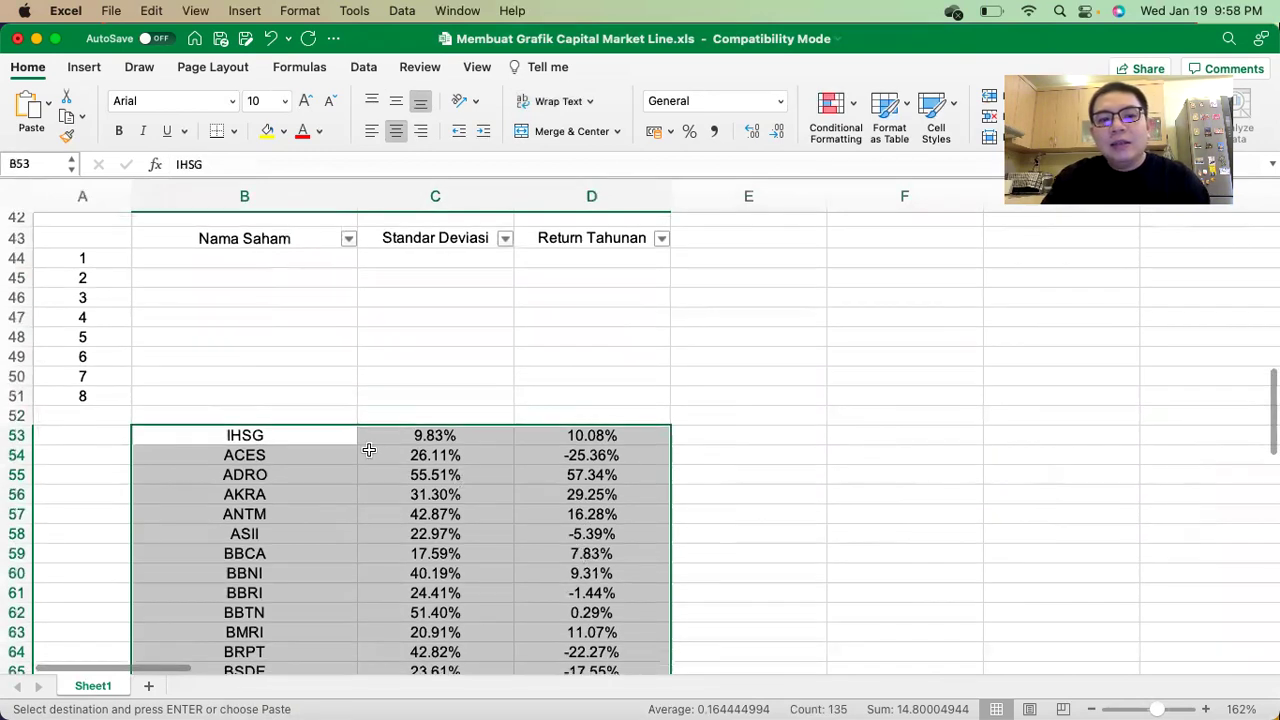
{"action": "left_click", "coordinate": [307, 438]}
{"action": "left_click", "coordinate": [306, 455]}
{"action": "scroll", "coordinate": [305, 455], "scroll_direction": "down", "scroll_amount": 5}
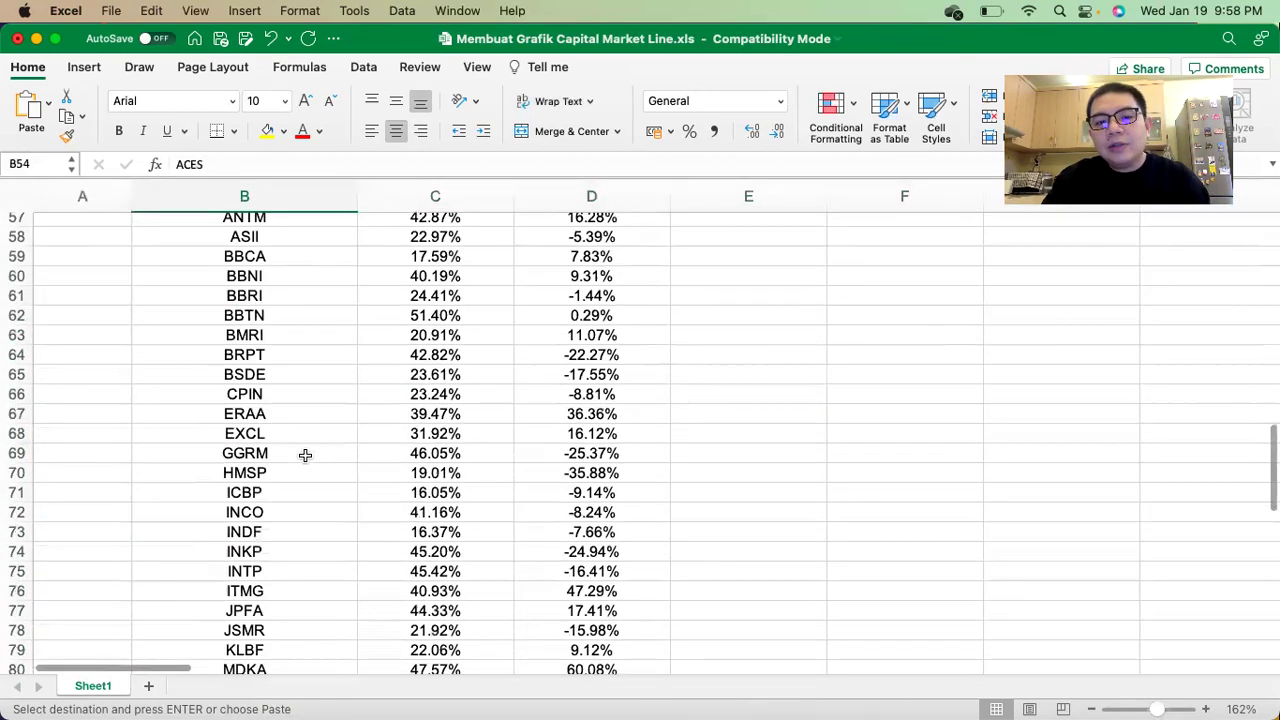
{"action": "scroll", "coordinate": [305, 455], "scroll_direction": "up", "scroll_amount": 7}
{"action": "left_click", "coordinate": [424, 551]}
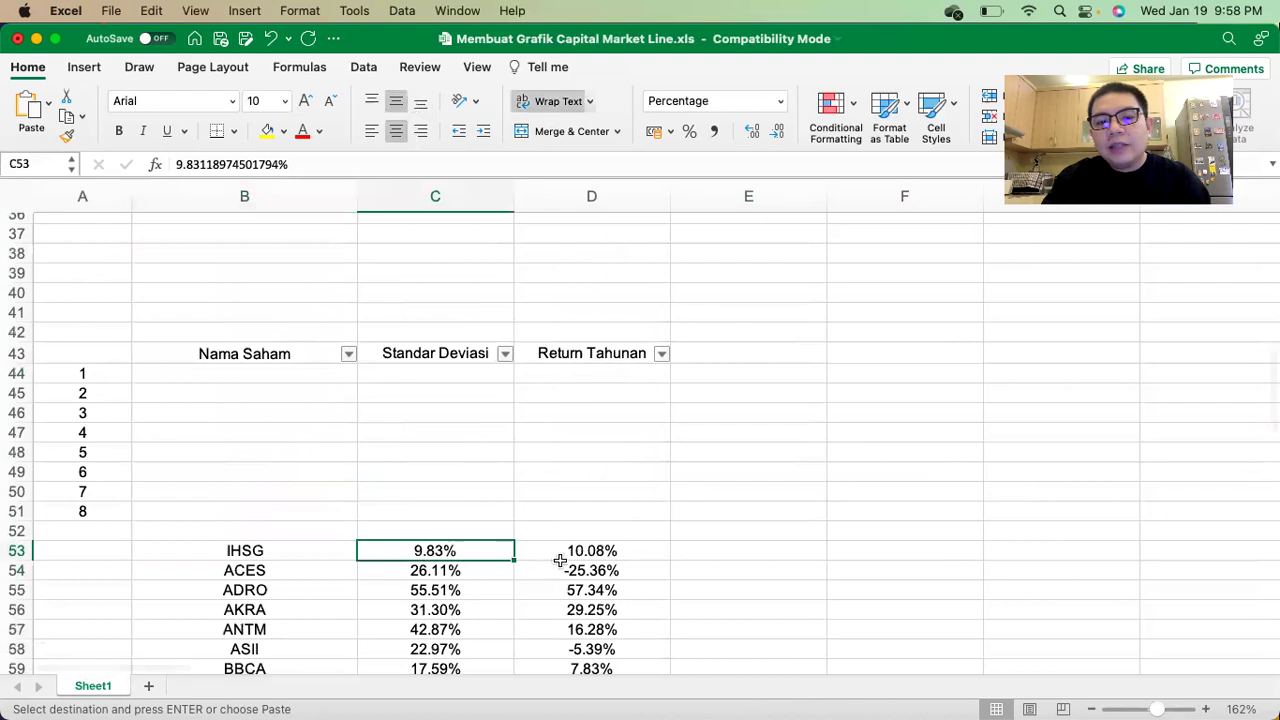
{"action": "left_click", "coordinate": [586, 550]}
{"action": "left_click_drag", "start_coordinate": [314, 551], "coordinate": [560, 540]}
{"action": "key", "text": "super+c"}
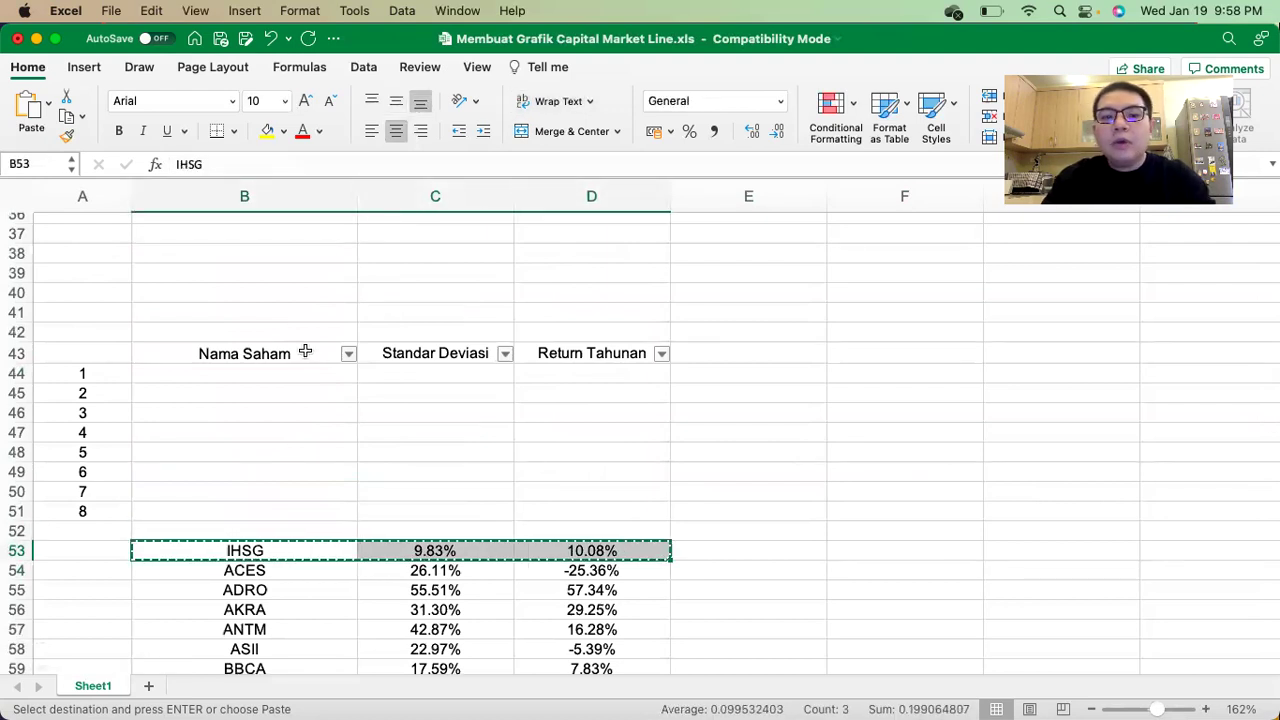
{"action": "left_click", "coordinate": [272, 375]}
{"action": "key", "text": "cmd+v"}
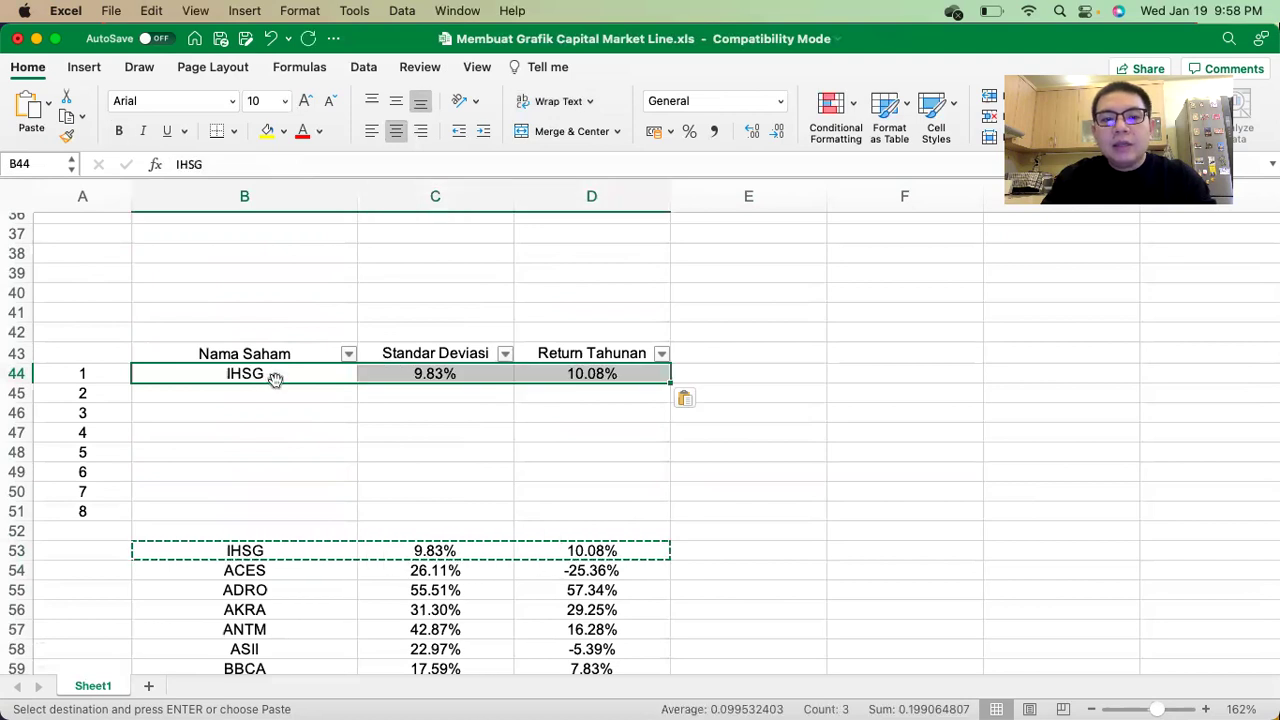
Add a "Risk Free" entry in B45 with a standard deviation of 0 in C45.
{"action": "left_click", "coordinate": [268, 387]}
{"action": "type", "text": "Risk Free"}
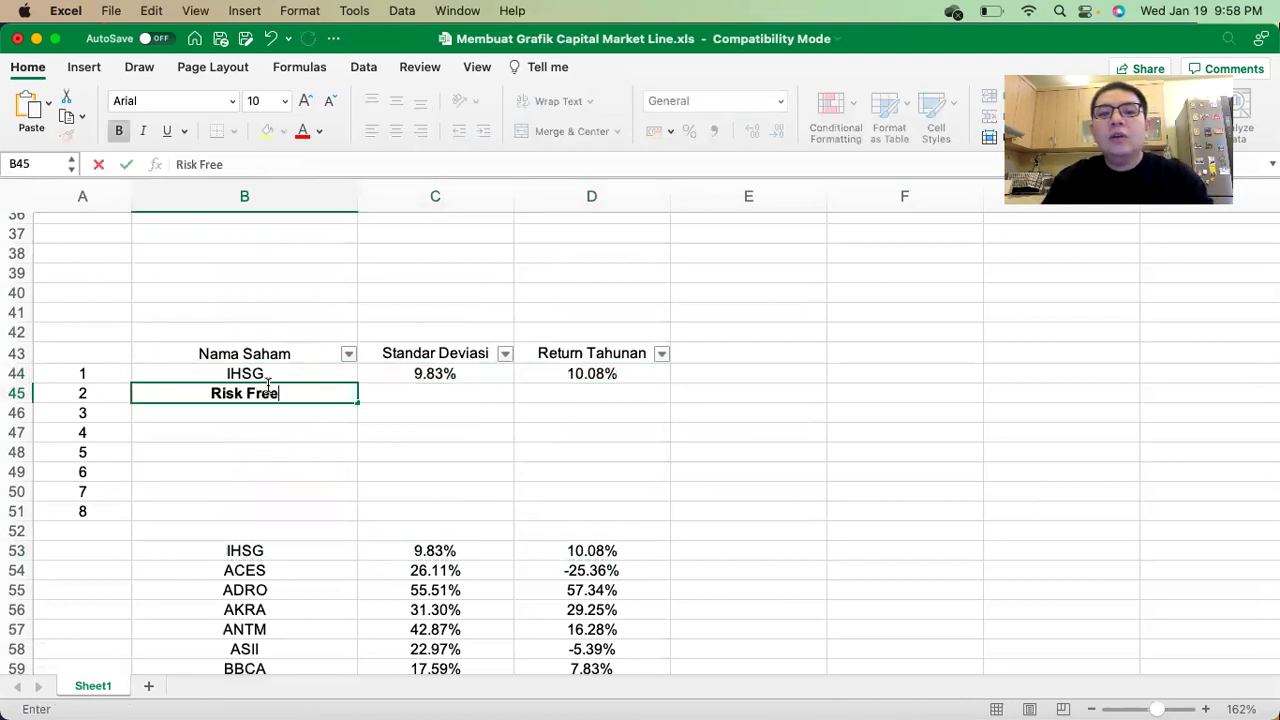
{"action": "key", "text": "Tab"}
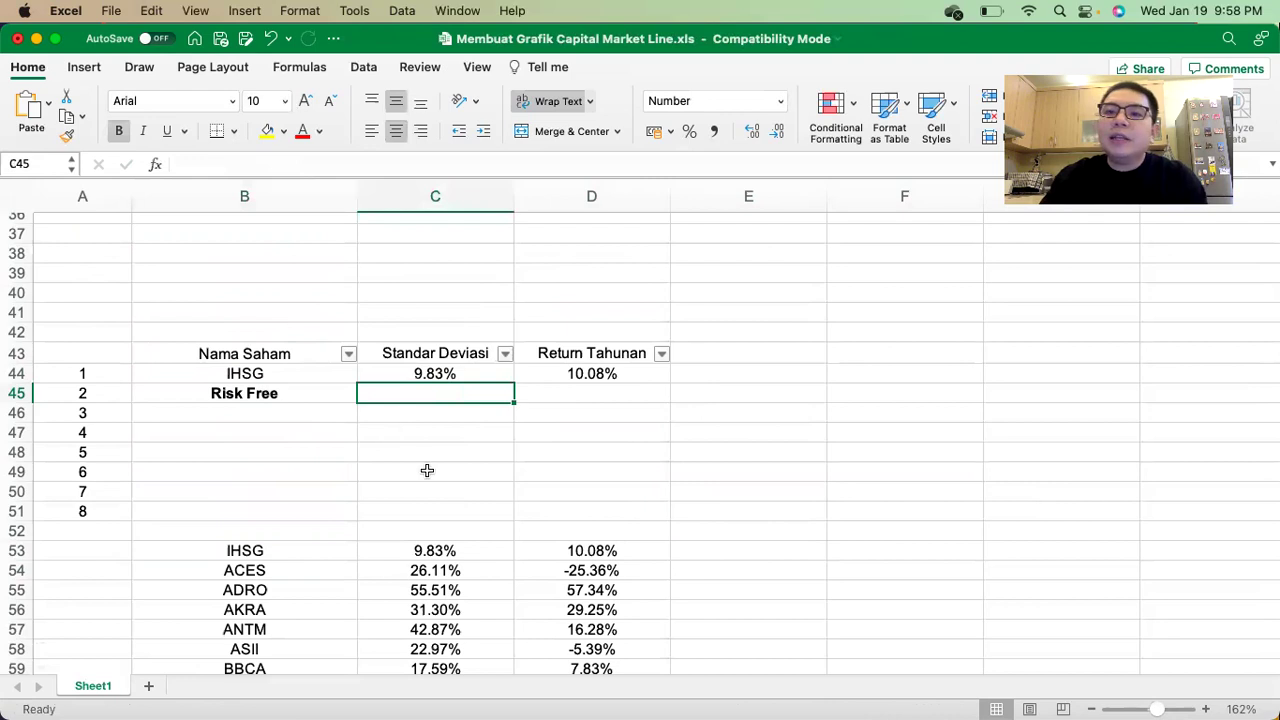
{"action": "type", "text": "0"}
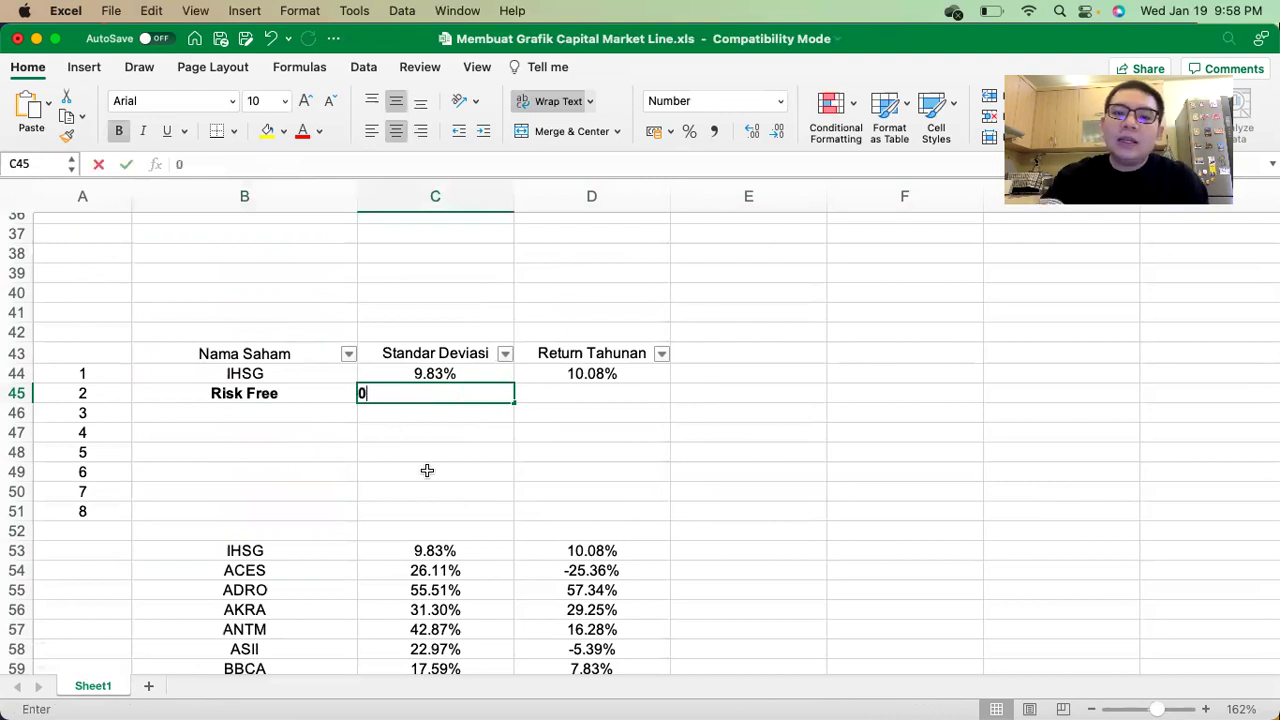
{"action": "key", "text": "Tab"}
{"action": "key", "text": "Left"}
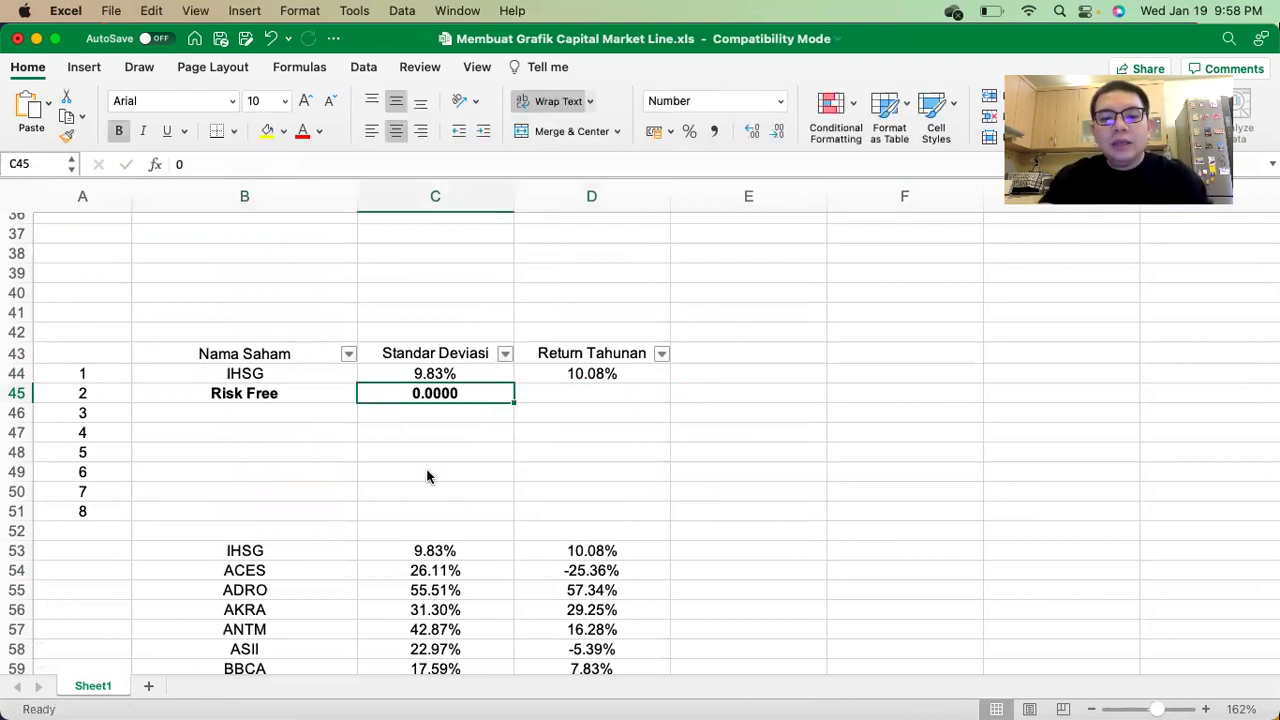
{"action": "type", "text": "0"}
{"action": "key", "text": "Return"}
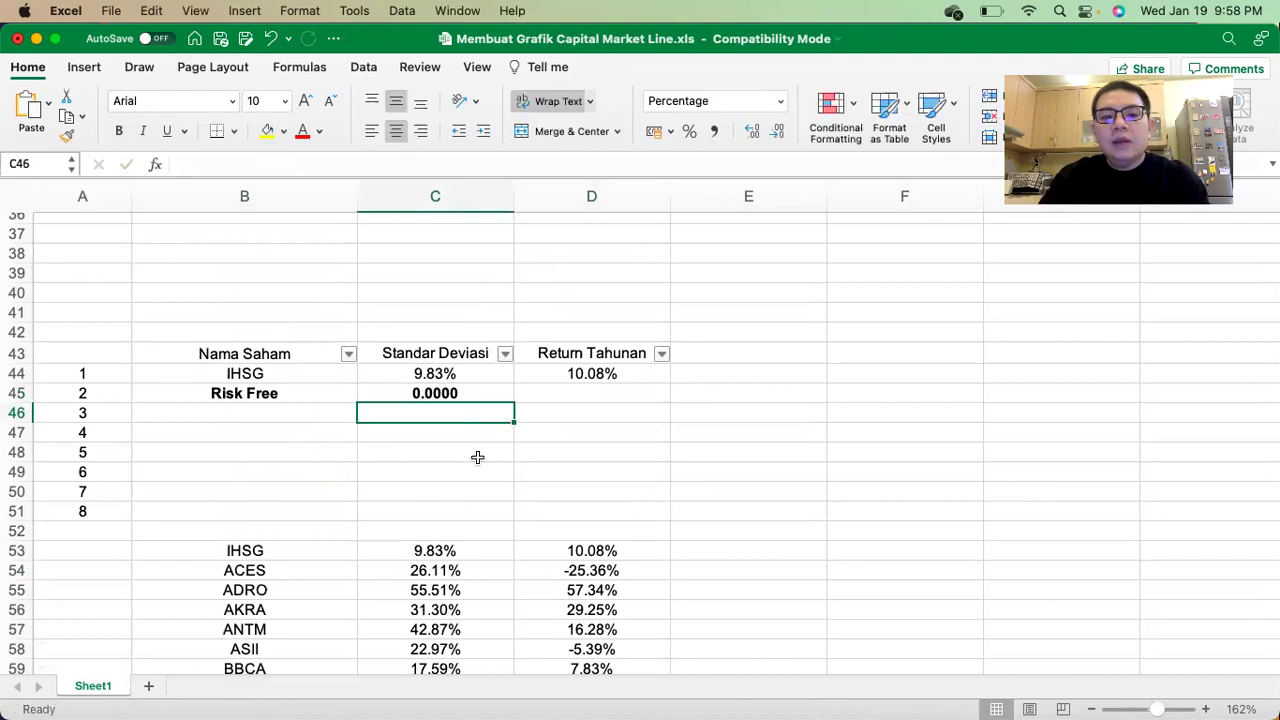
Format the Risk Free standard deviation in C45 as a percentage with two decimal places.
{"action": "left_click", "coordinate": [479, 396]}
{"action": "left_click", "coordinate": [690, 135]}
{"action": "left_click", "coordinate": [752, 131]}
{"action": "left_click", "coordinate": [752, 131]}
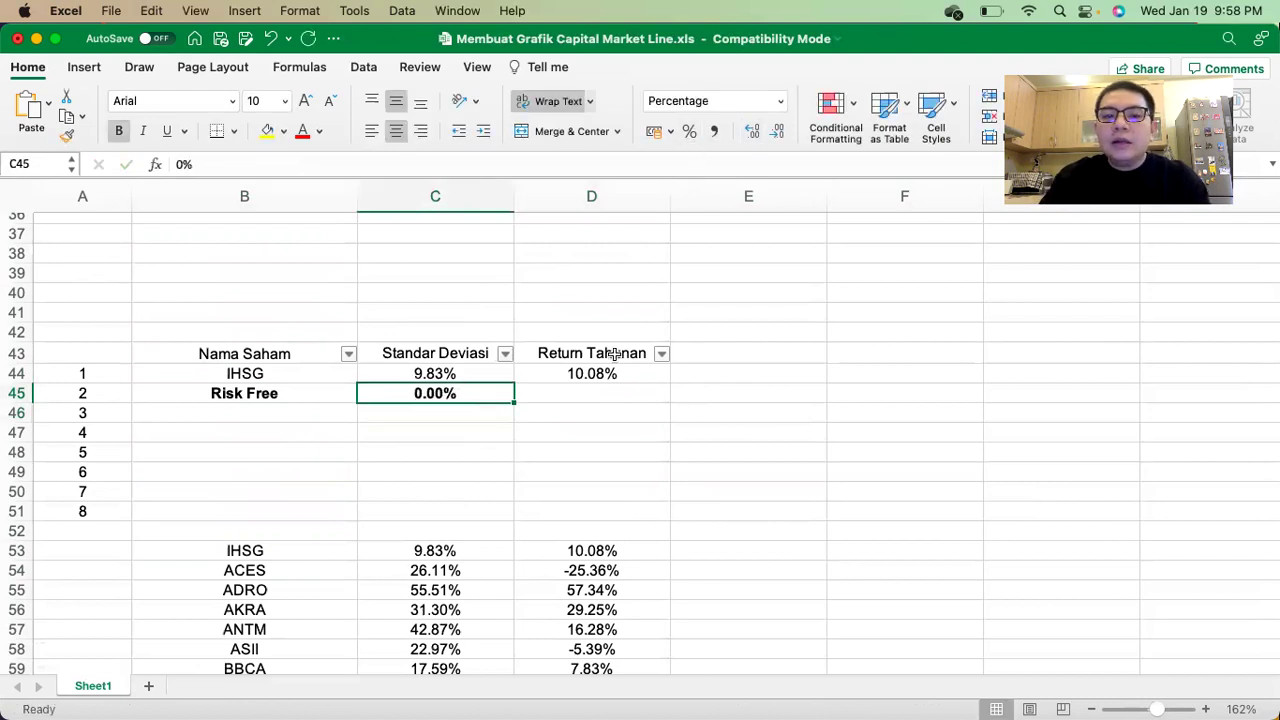
Enter 3% as the Risk Free annual return in D45.
{"action": "left_click", "coordinate": [588, 387]}
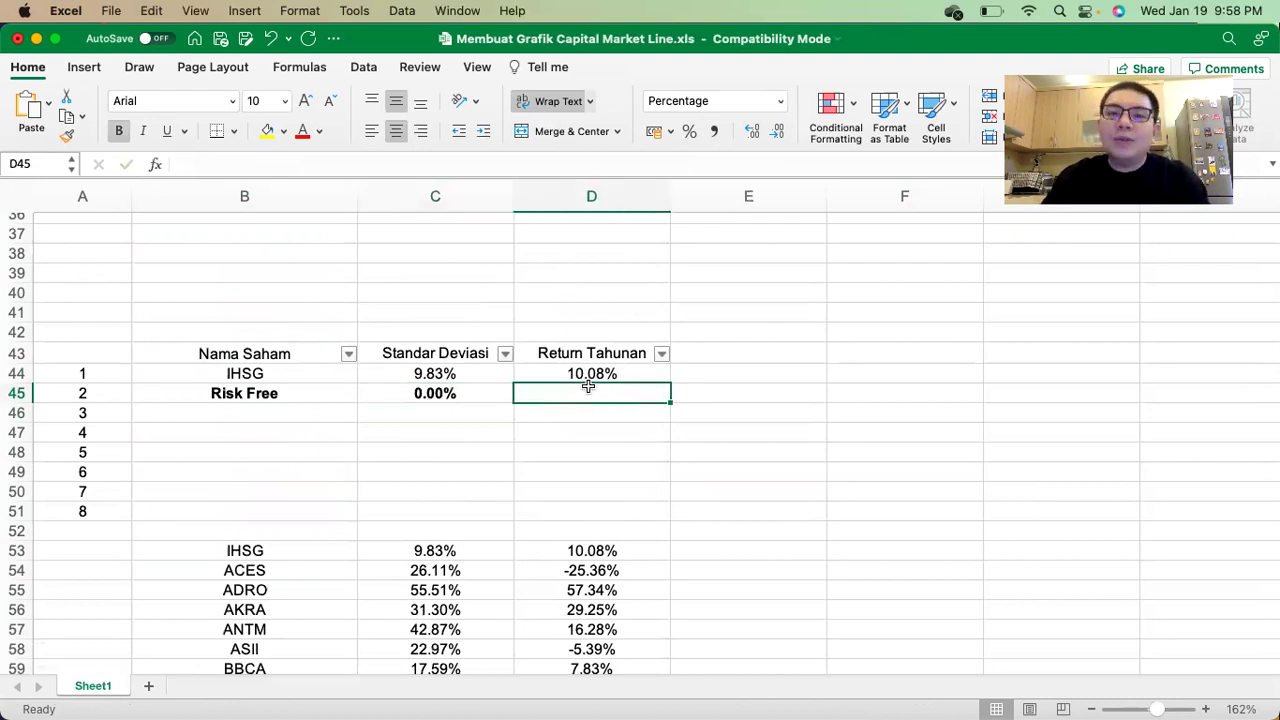
{"action": "type", "text": "3"}
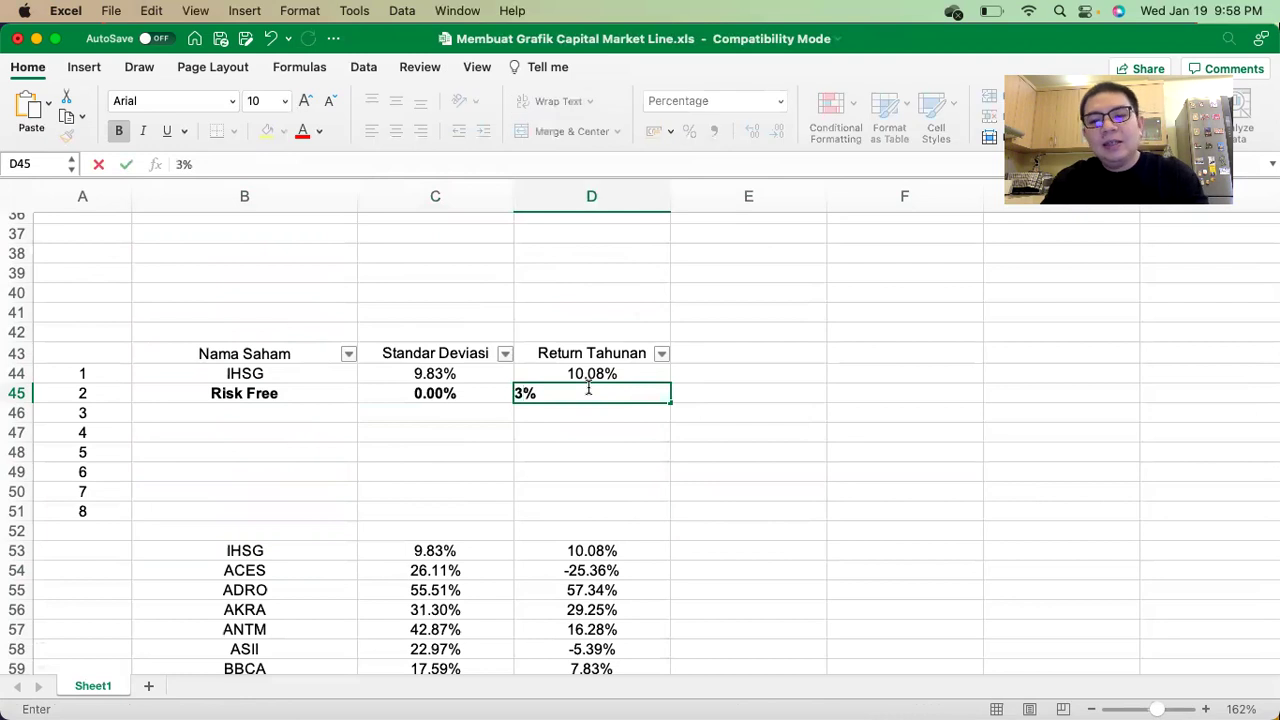
{"action": "key", "text": "Return"}
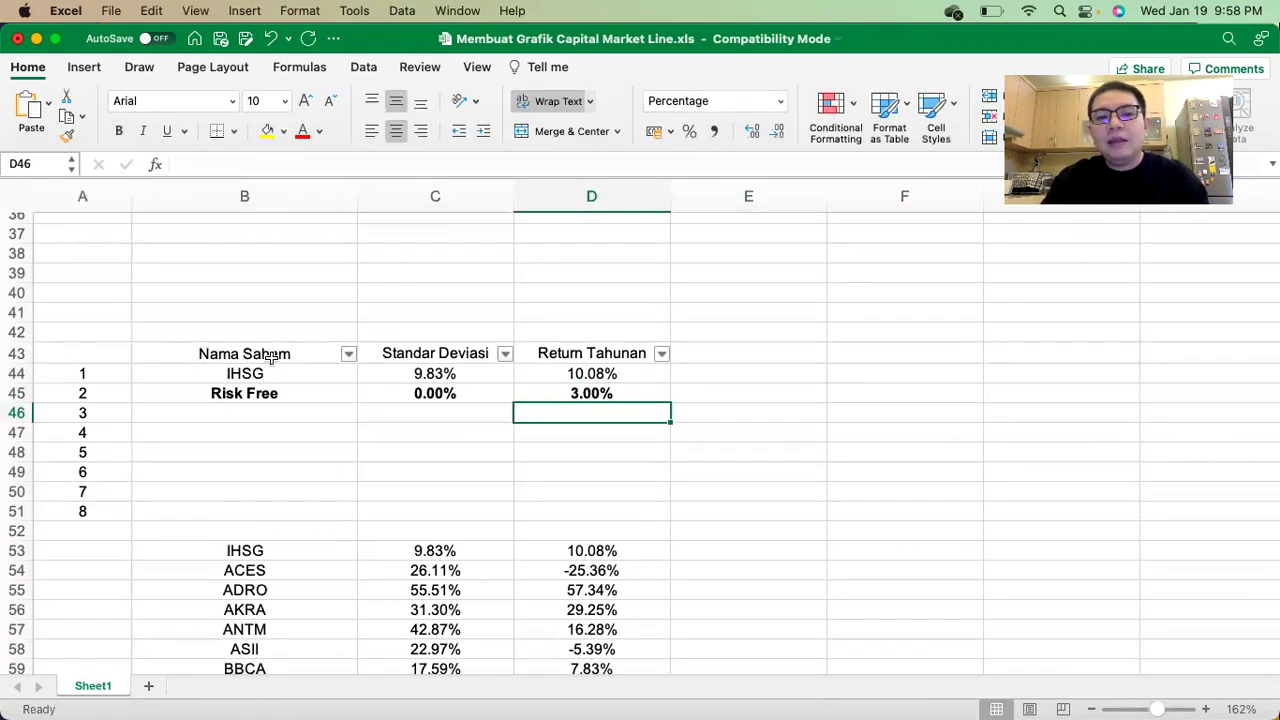
Insert a markers-only scatter chart from the standard deviation and annual return data in C43:D45.
{"action": "left_click_drag", "start_coordinate": [436, 348], "coordinate": [600, 395]}
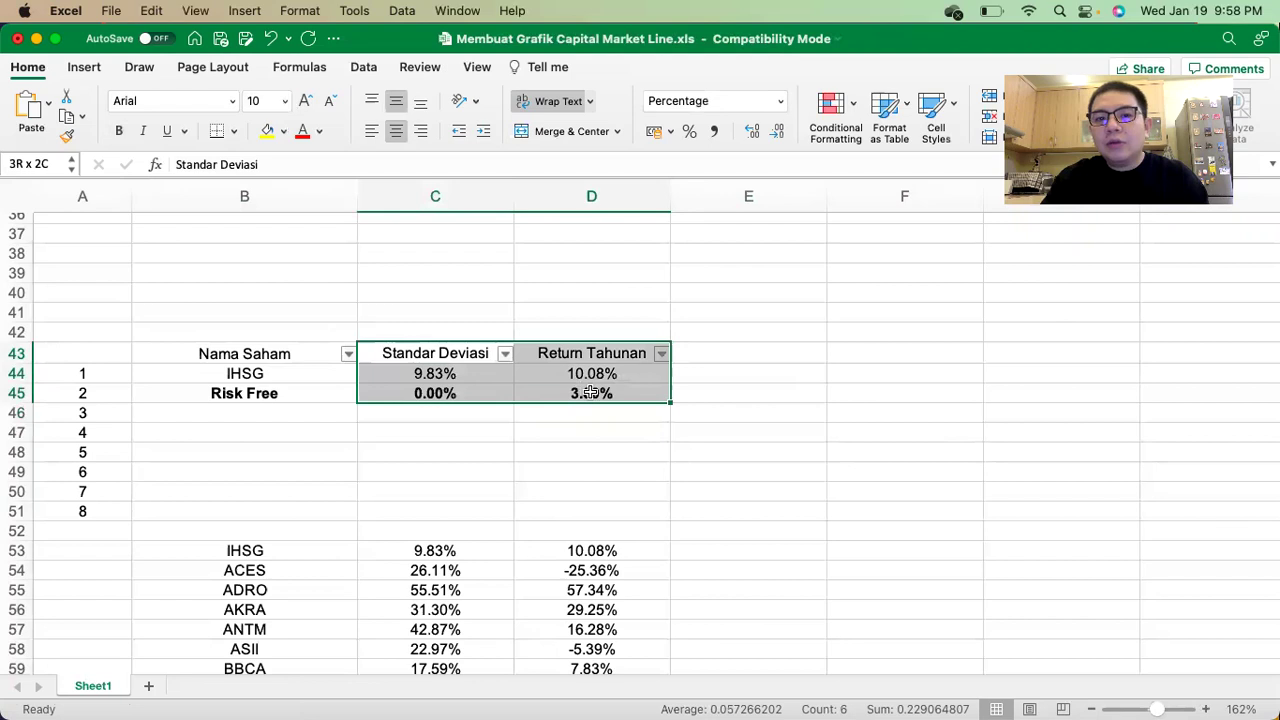
{"action": "left_click", "coordinate": [86, 67]}
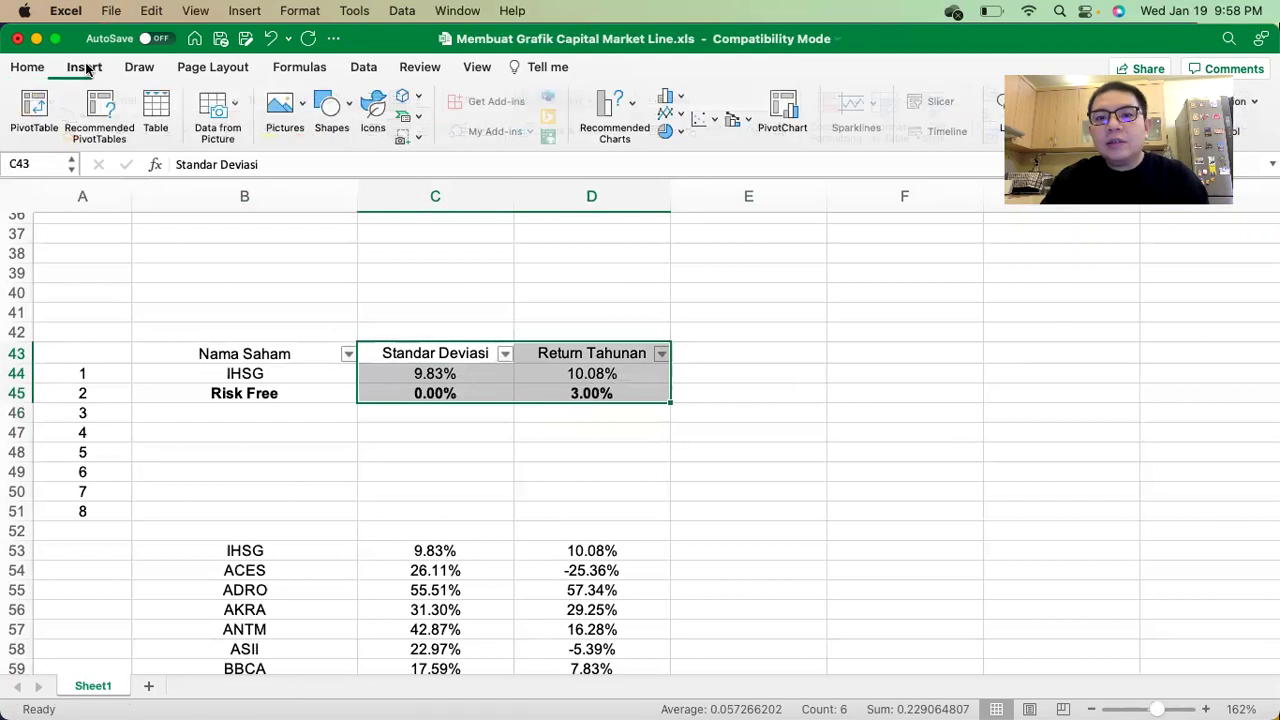
{"action": "left_click", "coordinate": [700, 119]}
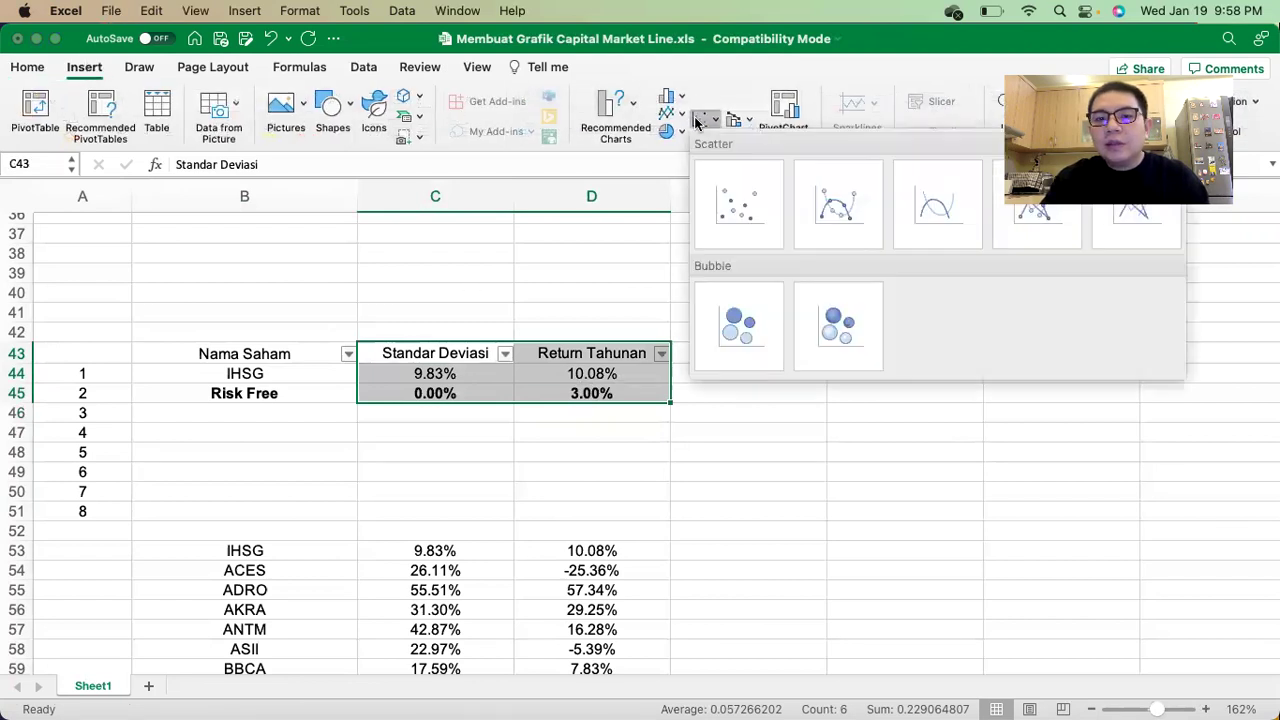
{"action": "left_click", "coordinate": [742, 206]}
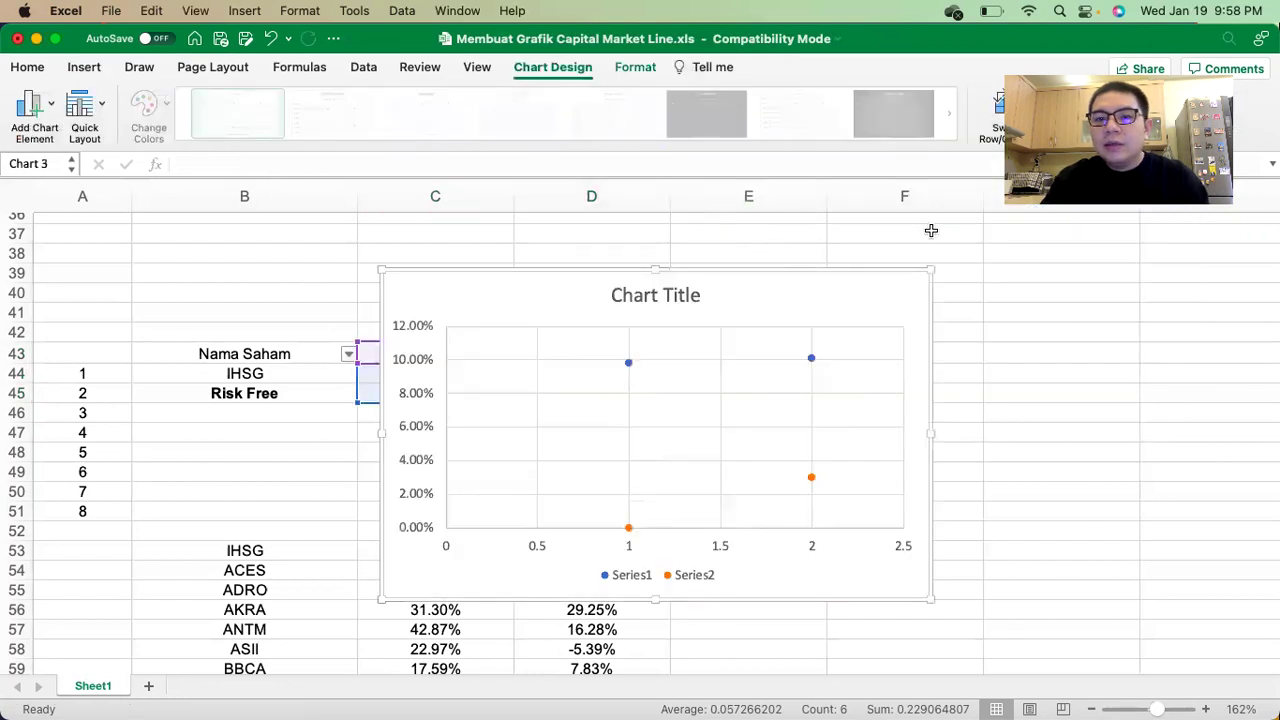
Move the scatter chart beside the summary table over columns E to H and switch its rows and columns.
{"action": "left_click_drag", "start_coordinate": [810, 272], "coordinate": [1109, 260]}
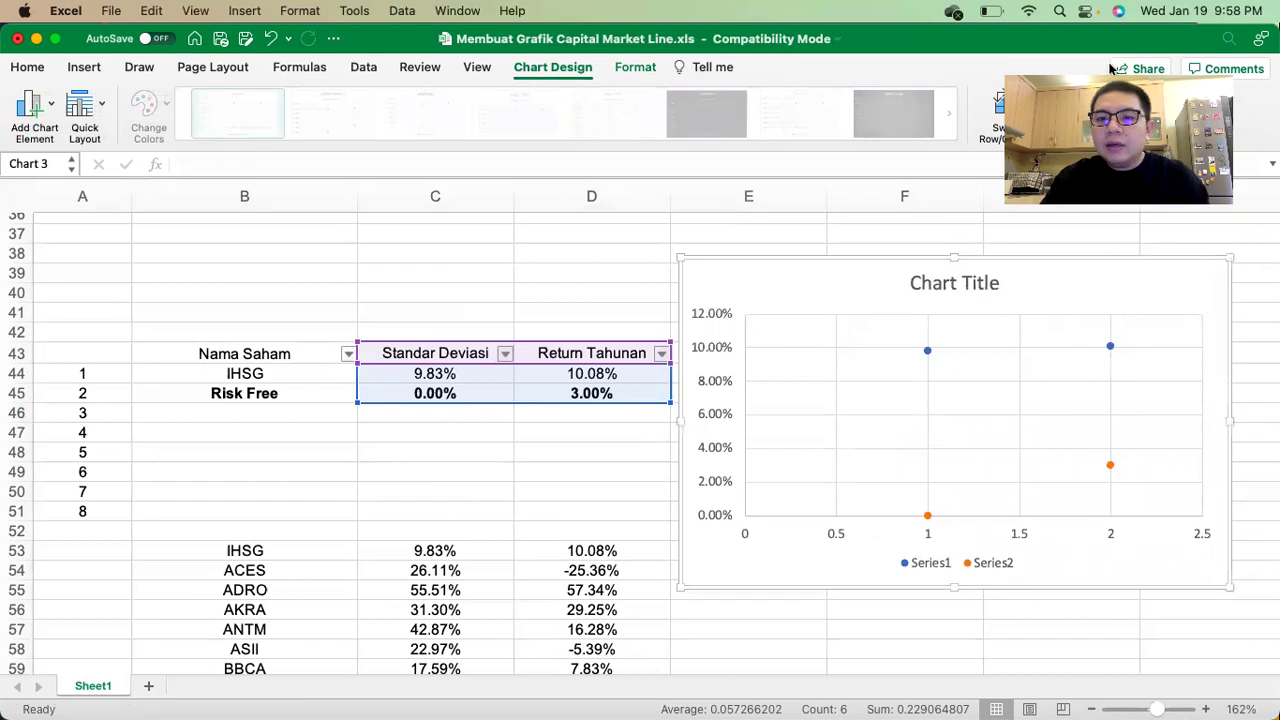
{"action": "left_click", "coordinate": [1005, 110]}
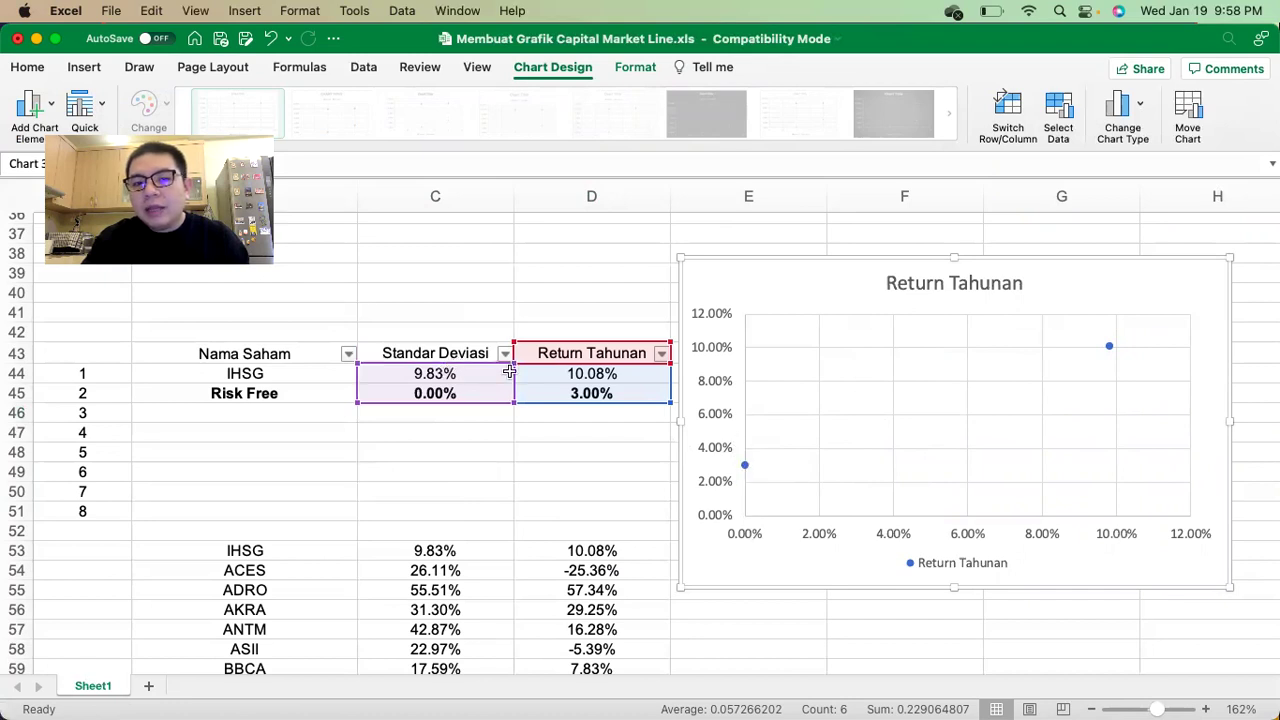
Add a linear trendline to the Return Tahunan series in the scatter chart.
{"action": "left_click", "coordinate": [1110, 348]}
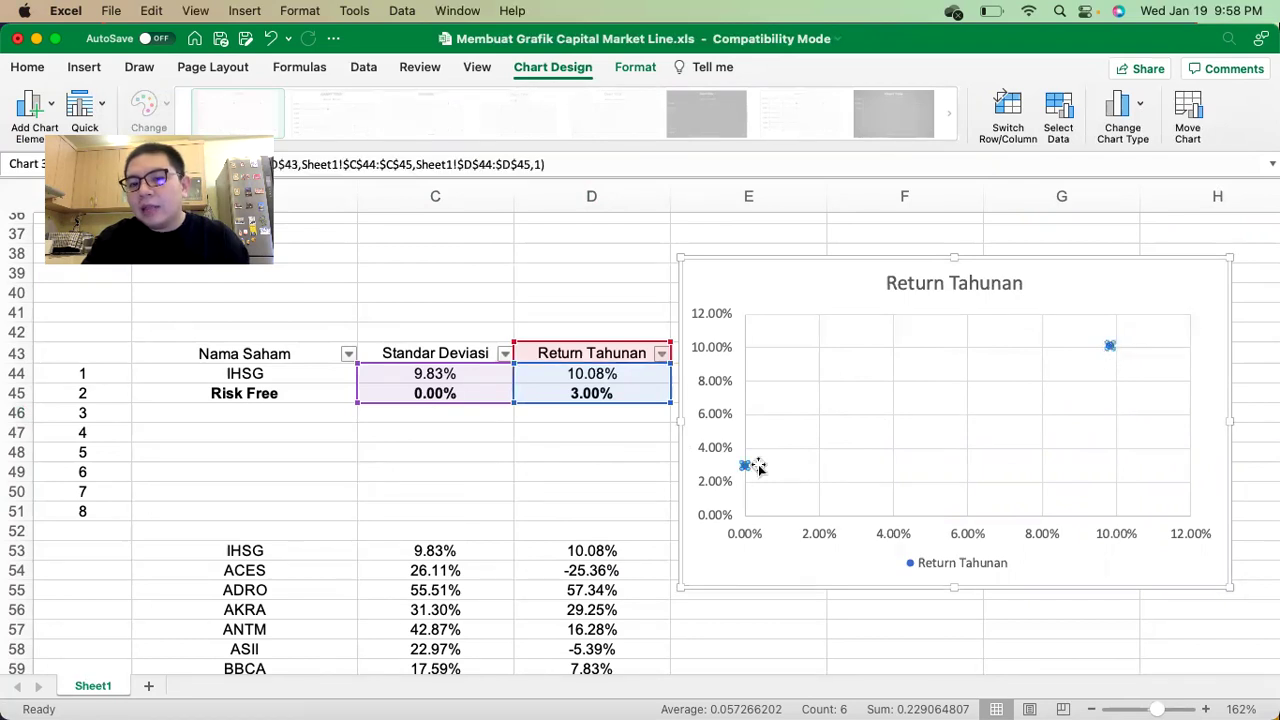
{"action": "right_click", "coordinate": [1108, 348]}
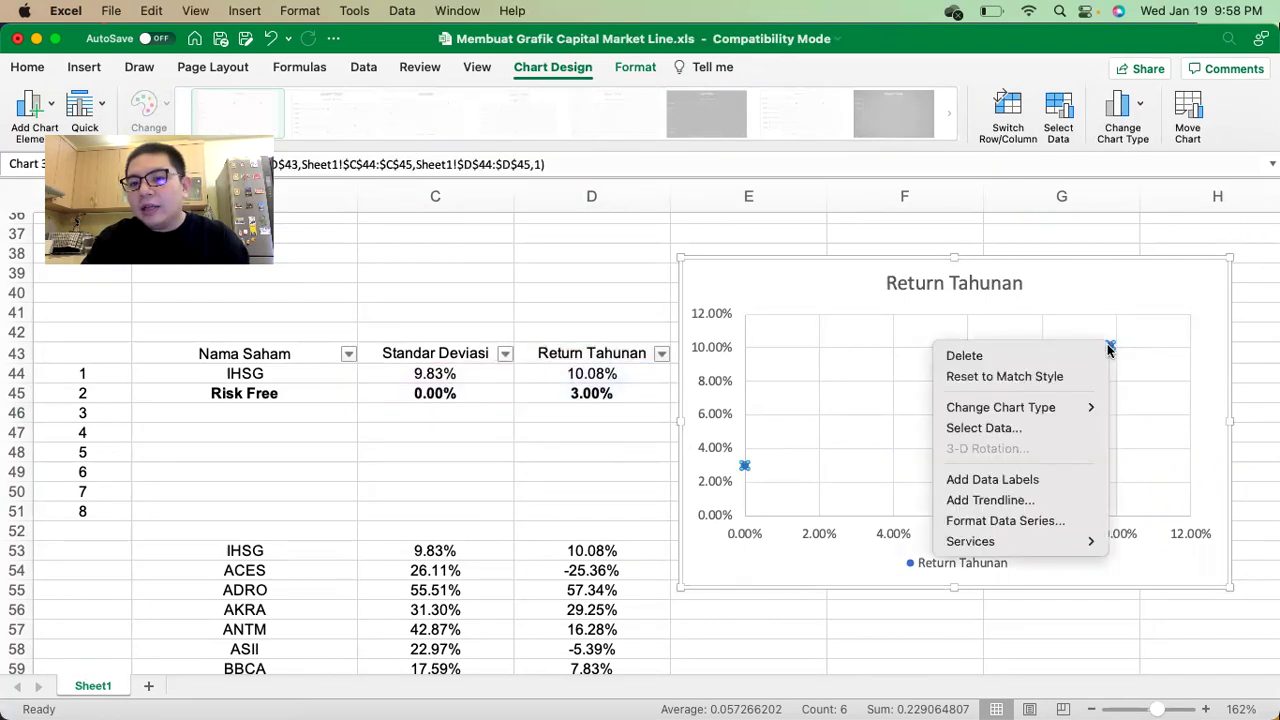
{"action": "left_click", "coordinate": [1024, 500]}
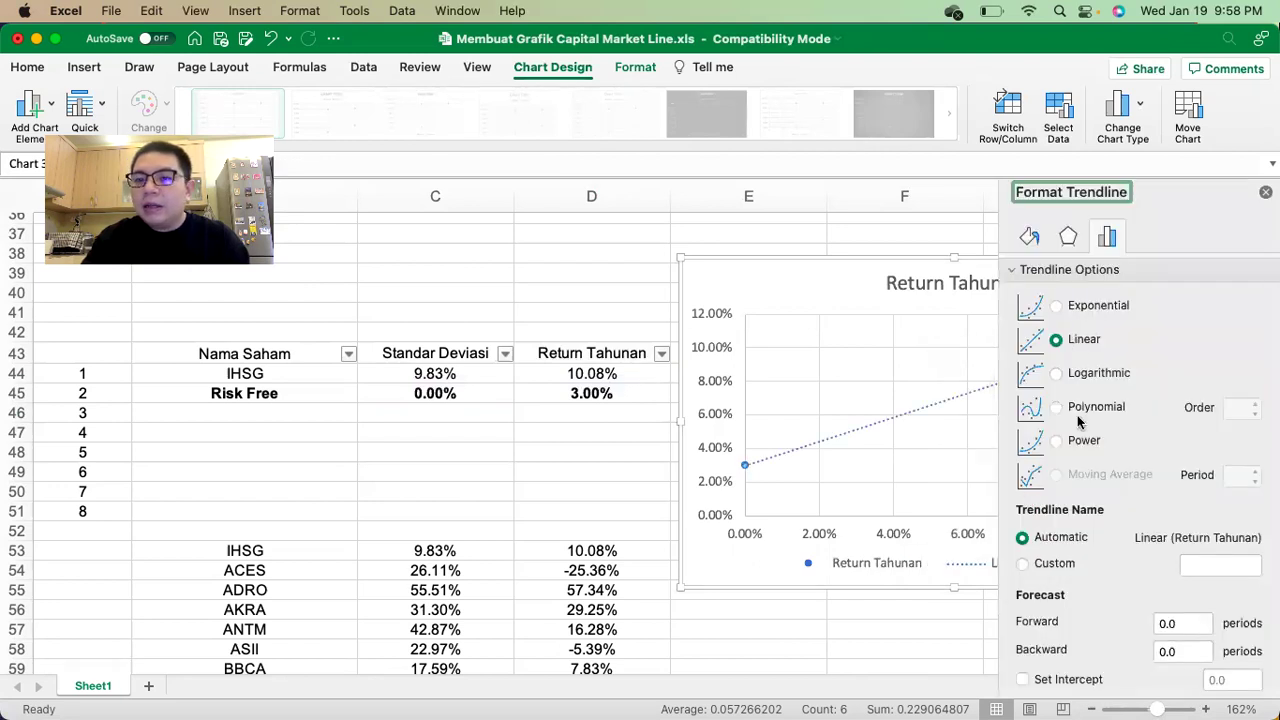
Extend the trendline with a forward forecast of .4 periods and deselect the chart.
{"action": "scroll", "coordinate": [1080, 440], "scroll_direction": "down", "scroll_amount": 2}
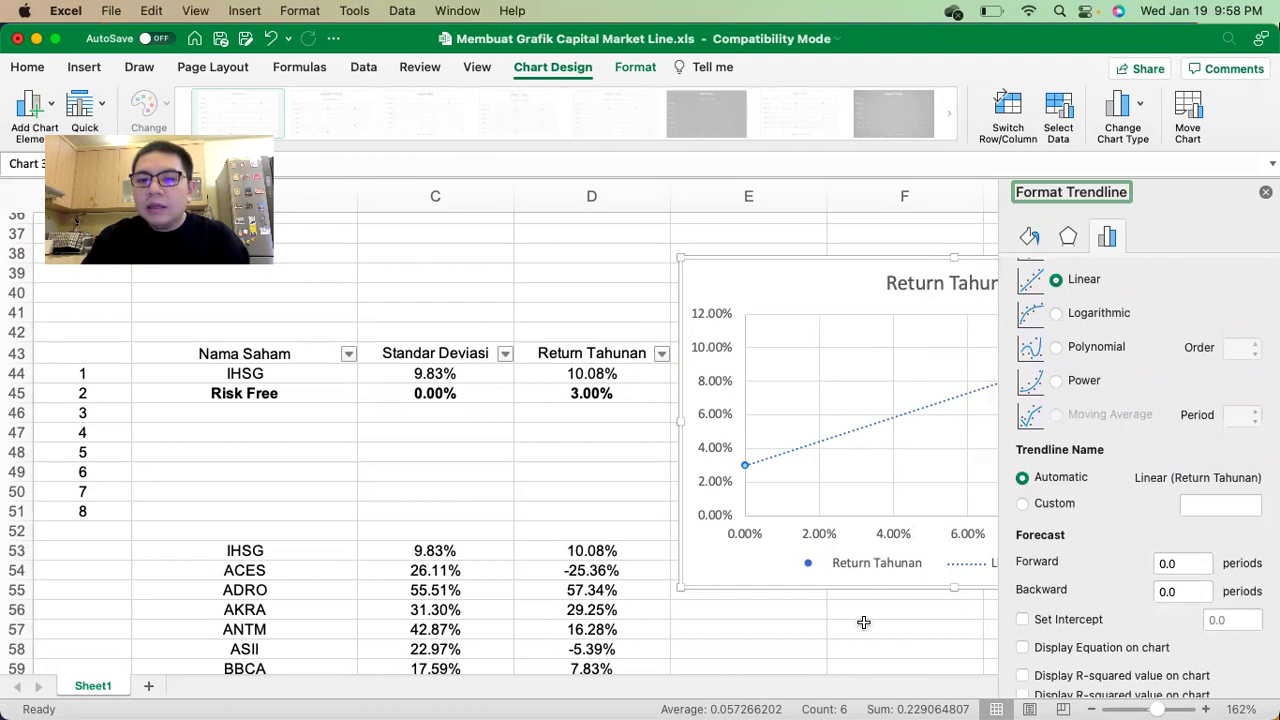
{"action": "scroll", "coordinate": [864, 622], "scroll_direction": "right", "scroll_amount": 5}
{"action": "scroll", "coordinate": [864, 622], "scroll_direction": "down", "scroll_amount": 1}
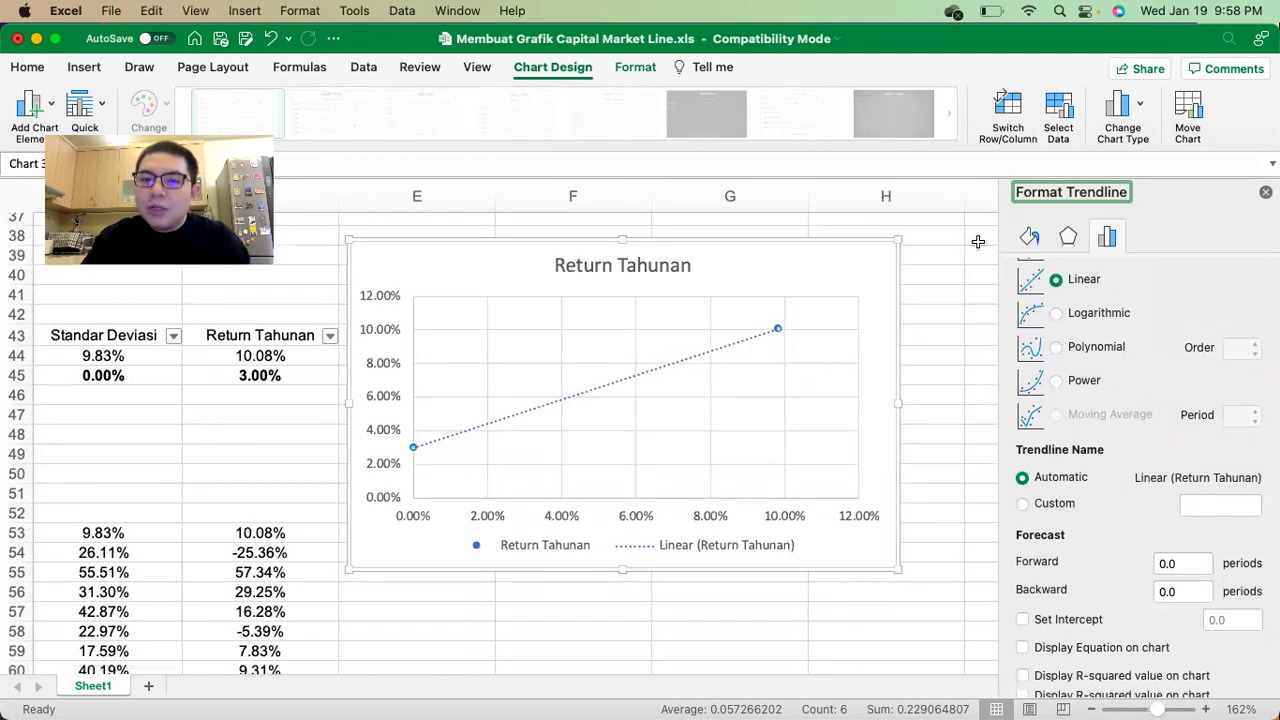
{"action": "scroll", "coordinate": [1123, 395], "scroll_direction": "down", "scroll_amount": 1}
{"action": "scroll", "coordinate": [1122, 555], "scroll_direction": "up", "scroll_amount": 1}
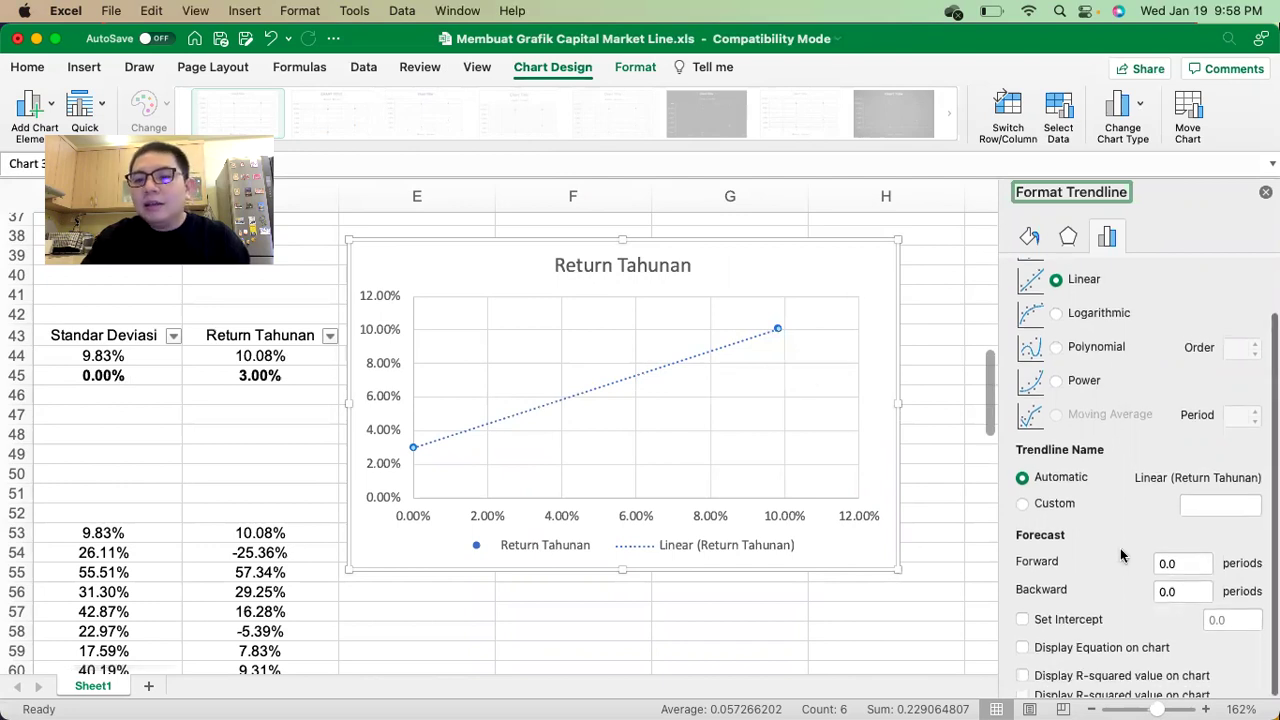
{"action": "left_click", "coordinate": [1171, 563]}
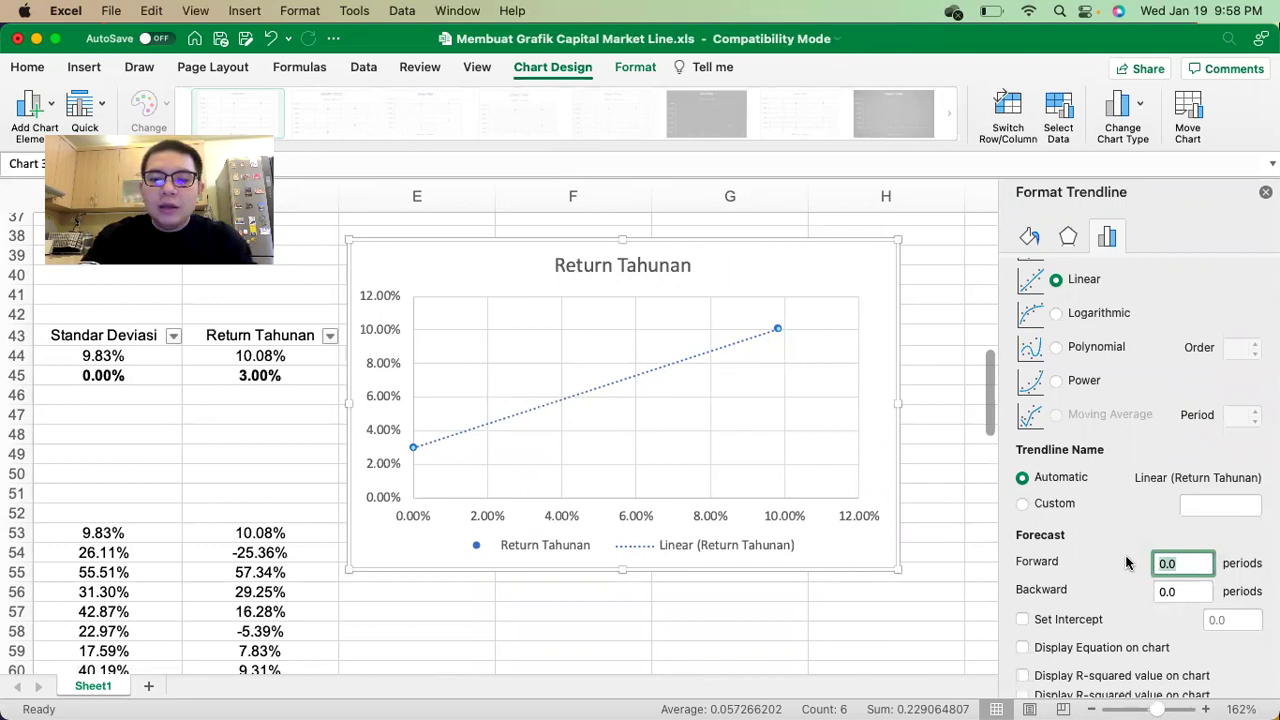
{"action": "key", "text": "BackSpace"}
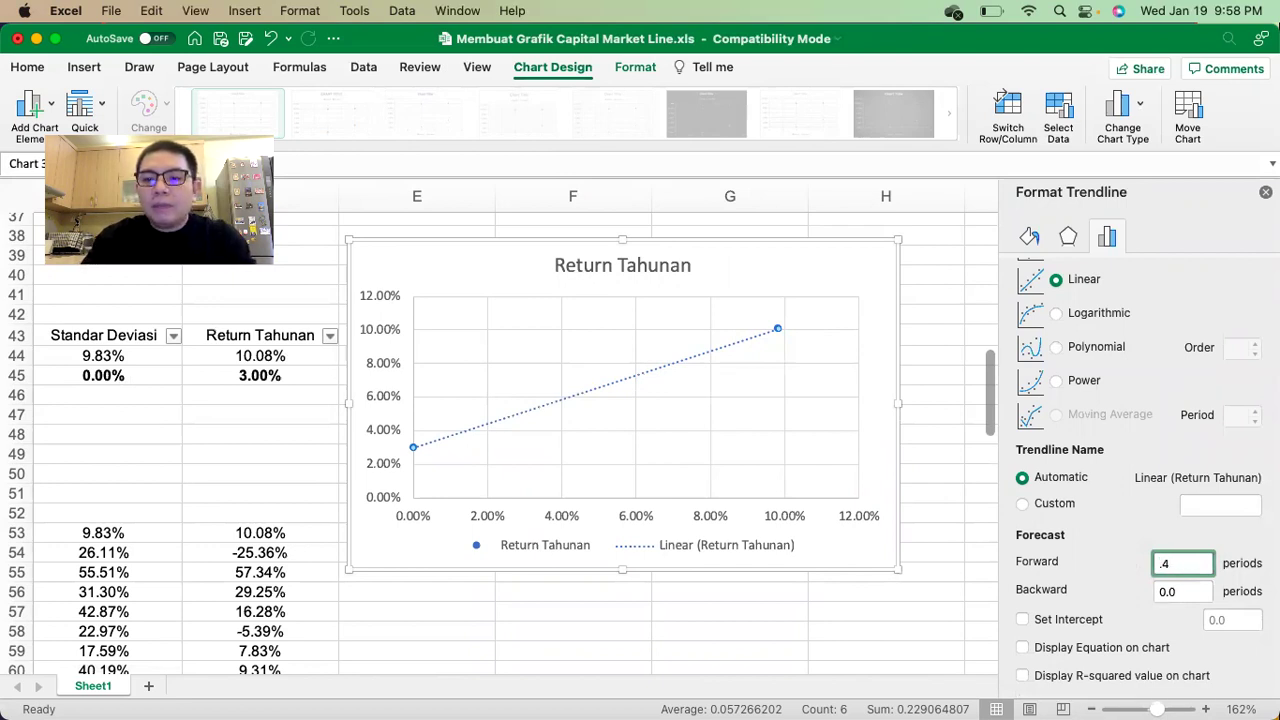
{"action": "key", "text": "Return"}
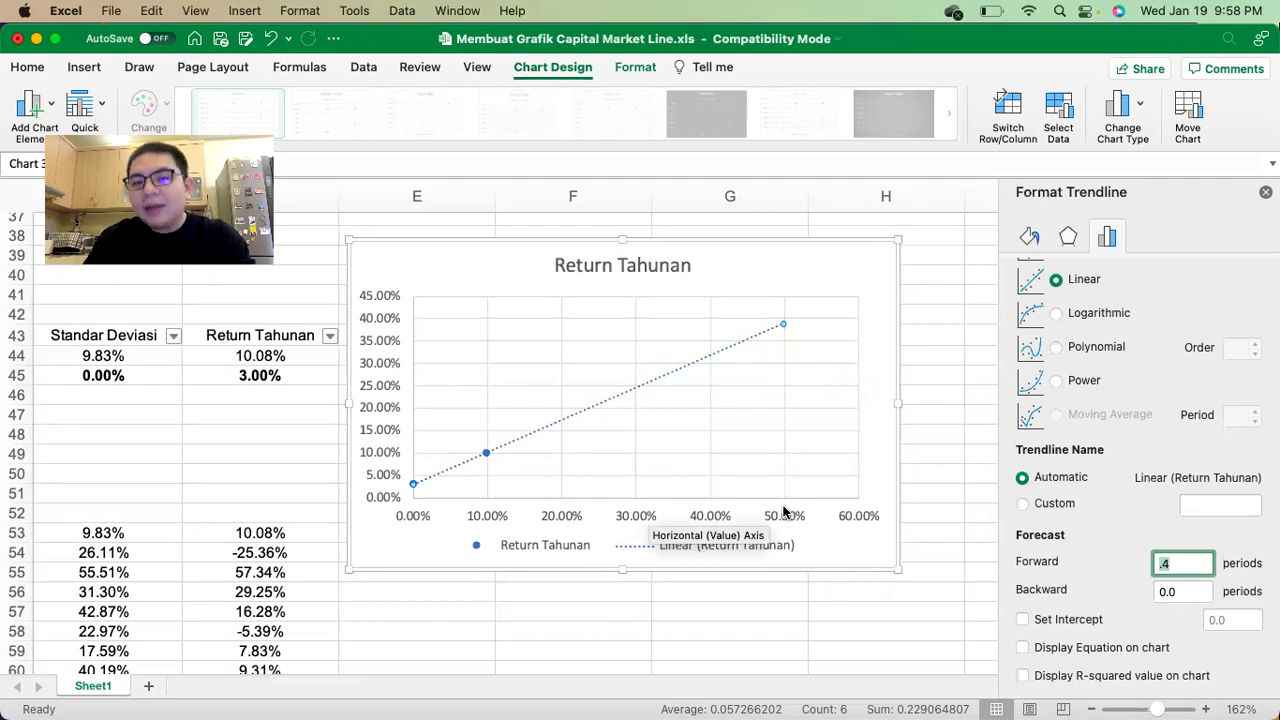
{"action": "scroll", "coordinate": [580, 500], "scroll_direction": "left", "scroll_amount": 2}
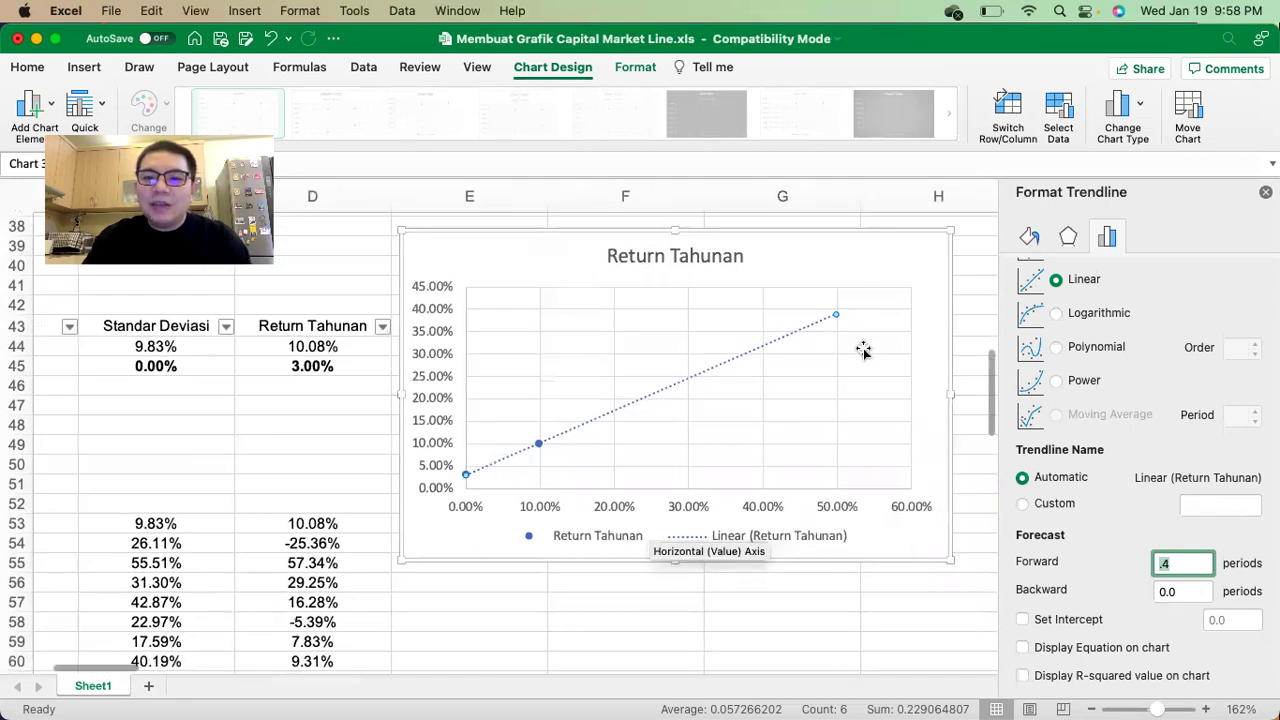
{"action": "left_click", "coordinate": [557, 598]}
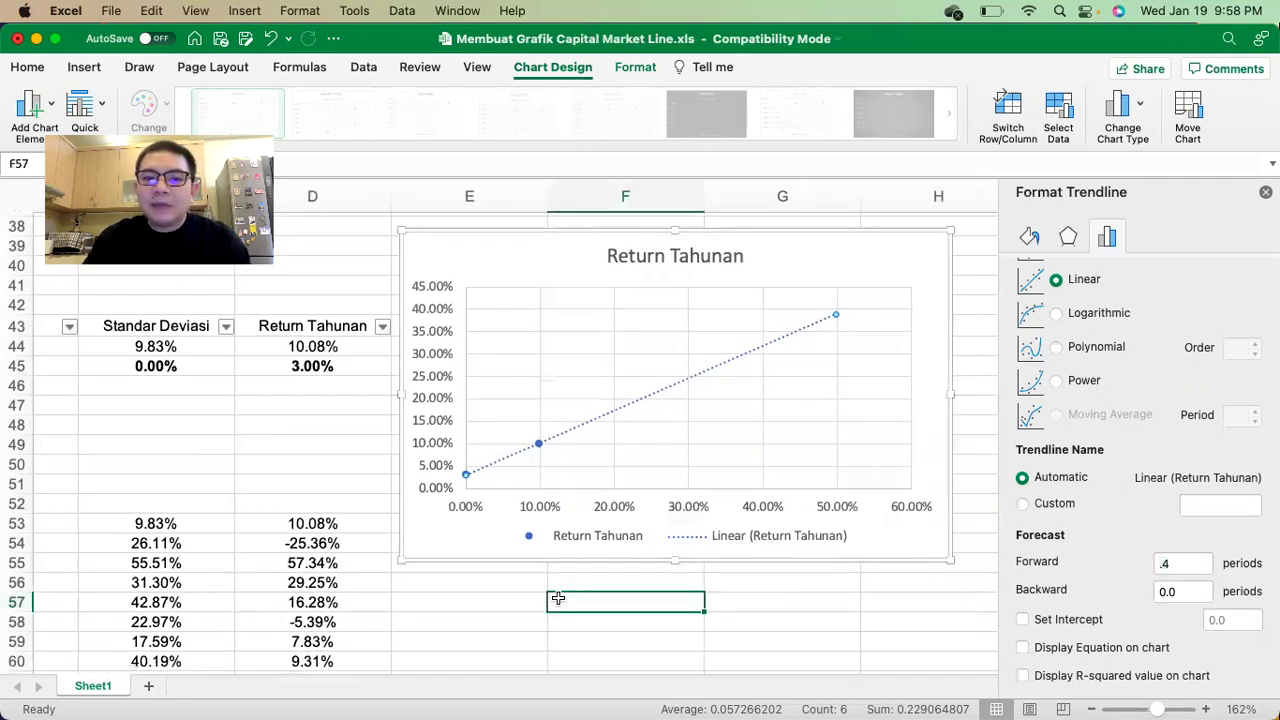
Replace the chart title with "Grafik CAPM CML" on one line and "IHSG dan Saham 2021" on a second line.
{"action": "scroll", "coordinate": [510, 472], "scroll_direction": "left", "scroll_amount": 1}
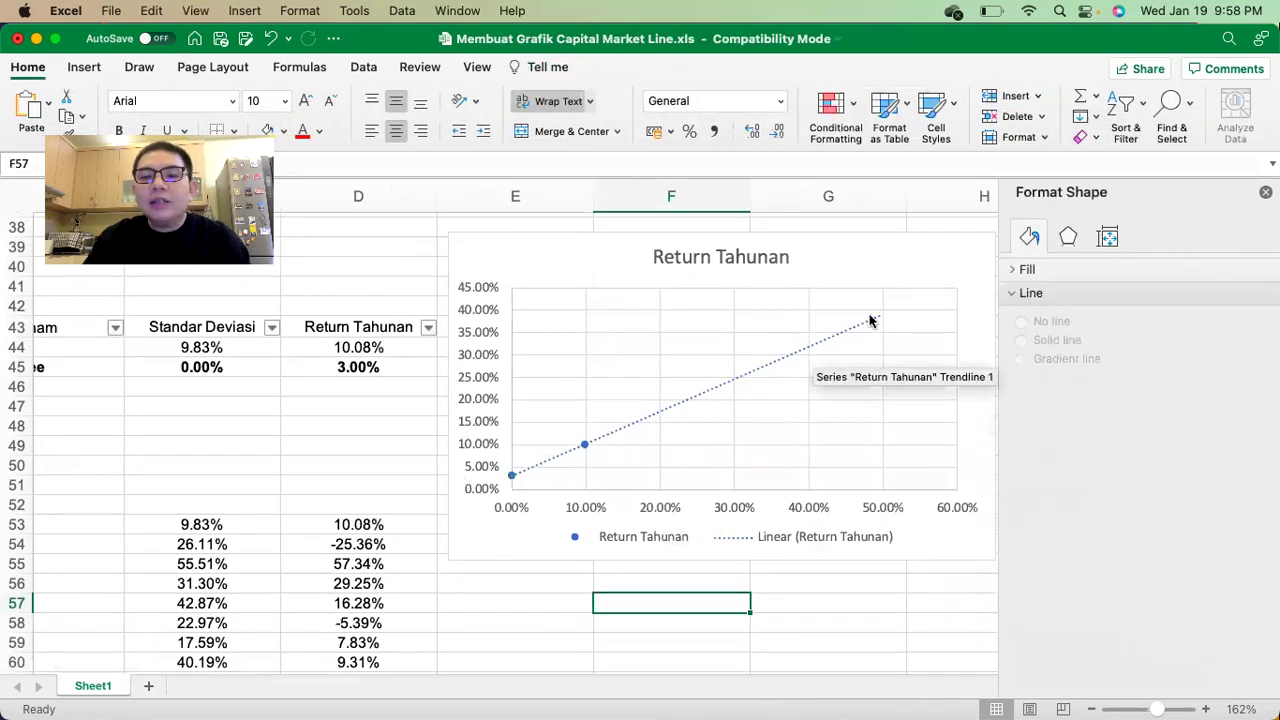
{"action": "left_click", "coordinate": [693, 256]}
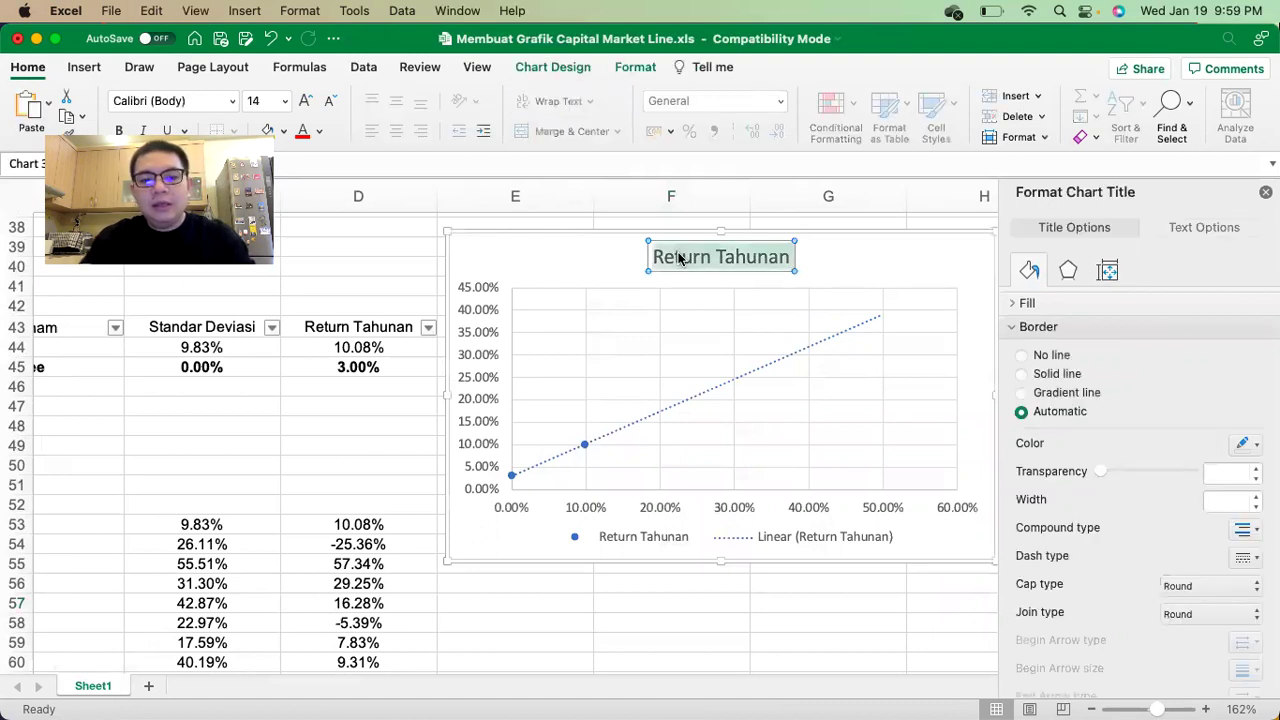
{"action": "type", "text": "Grafik CAPM CML"}
{"action": "key", "text": "Return"}
{"action": "type", "text": "IHSG dan Saham 2021"}
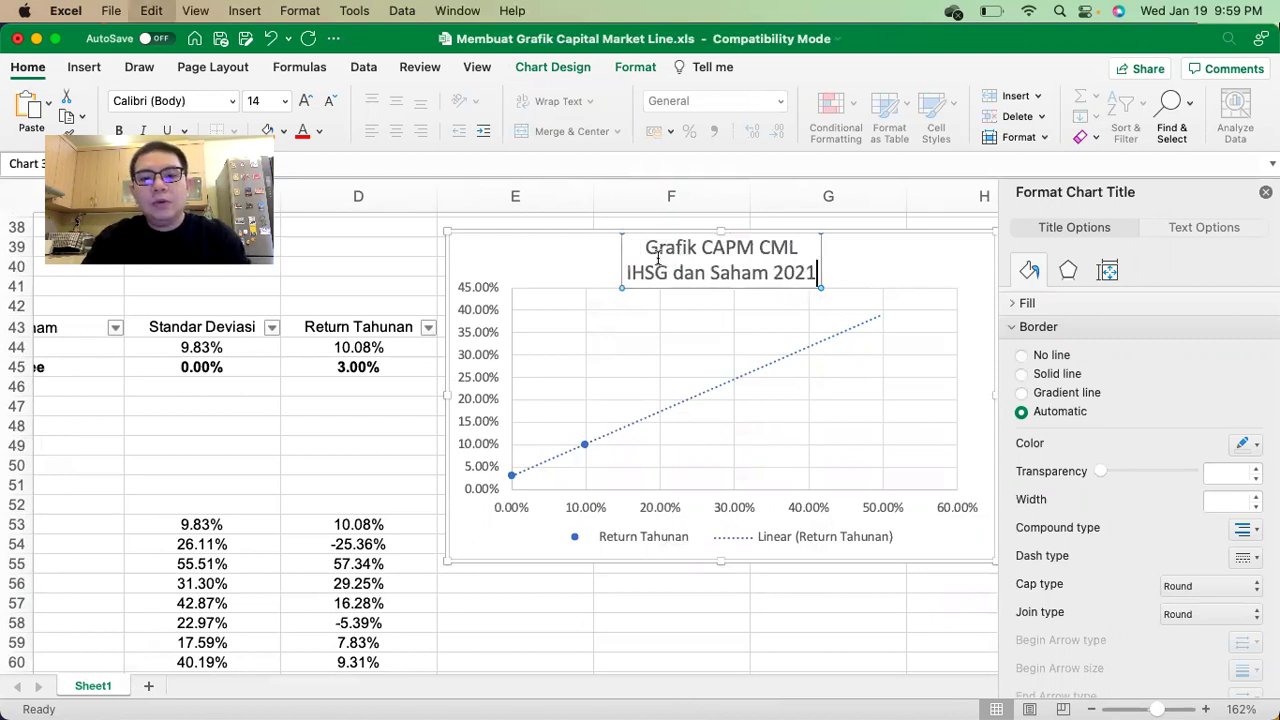
Format the whole chart title as bold red text at size 16.
{"action": "key", "text": "super+a"}
{"action": "left_click", "coordinate": [302, 131]}
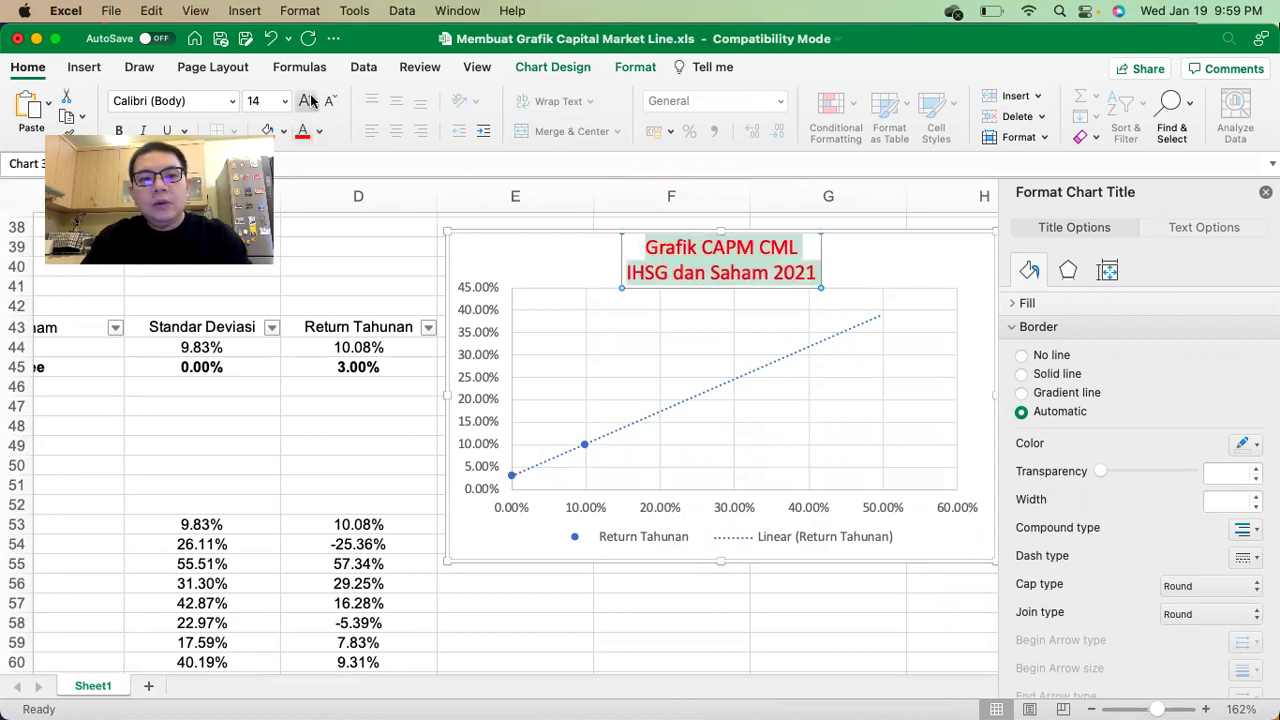
{"action": "left_click", "coordinate": [306, 101]}
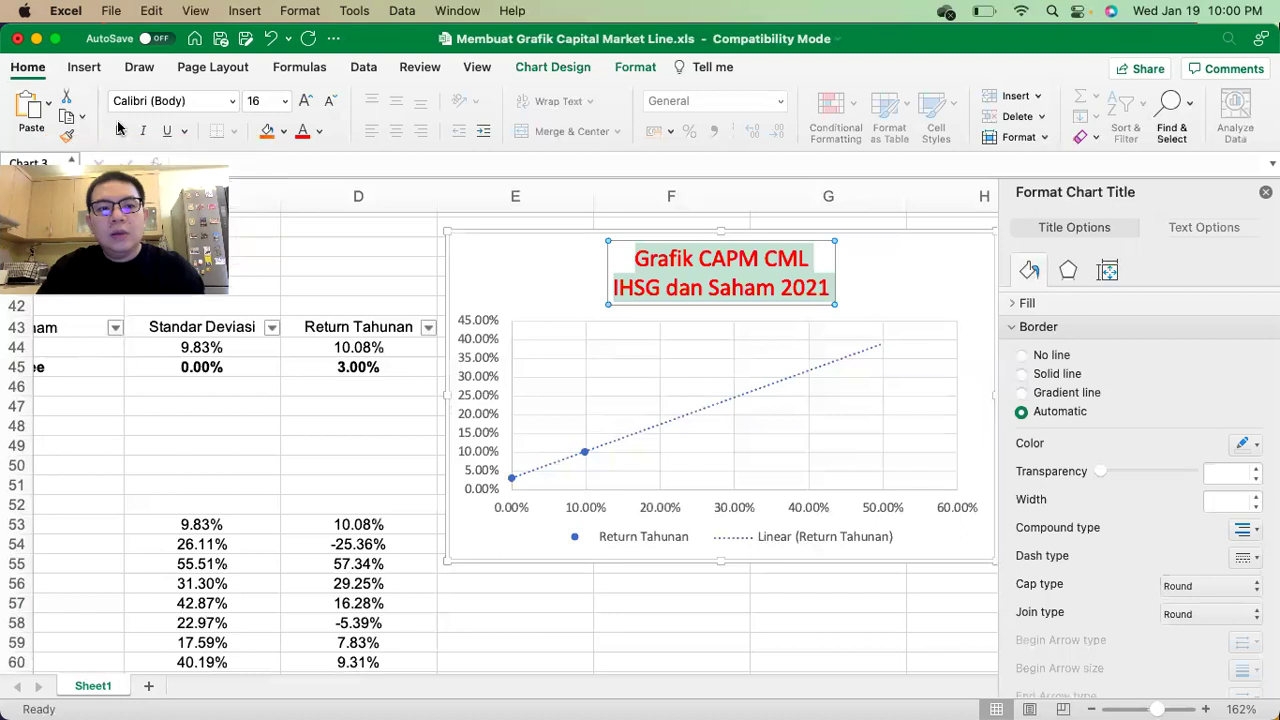
{"action": "left_click", "coordinate": [118, 130]}
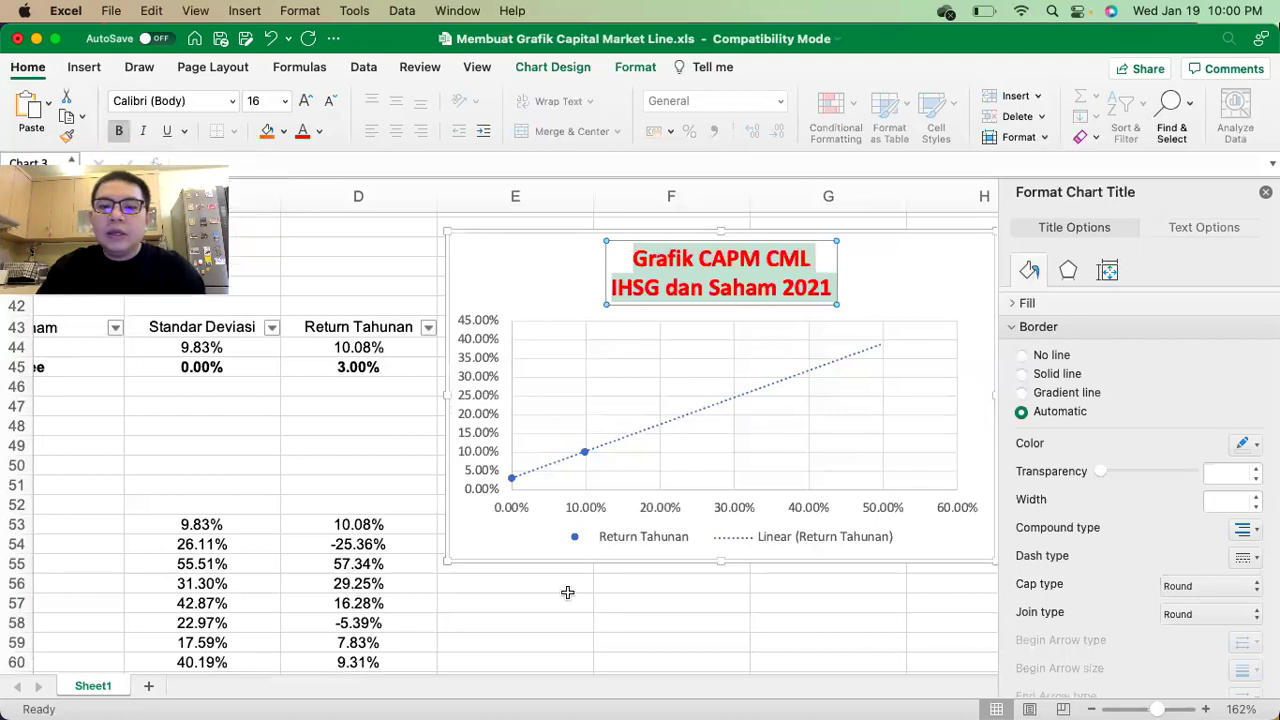
Copy the ADRO name, standard deviation and annual return from B55:D55 into the summary table at B46.
{"action": "scroll", "coordinate": [549, 624], "scroll_direction": "down", "scroll_amount": 2}
{"action": "scroll", "coordinate": [549, 624], "scroll_direction": "left", "scroll_amount": 3}
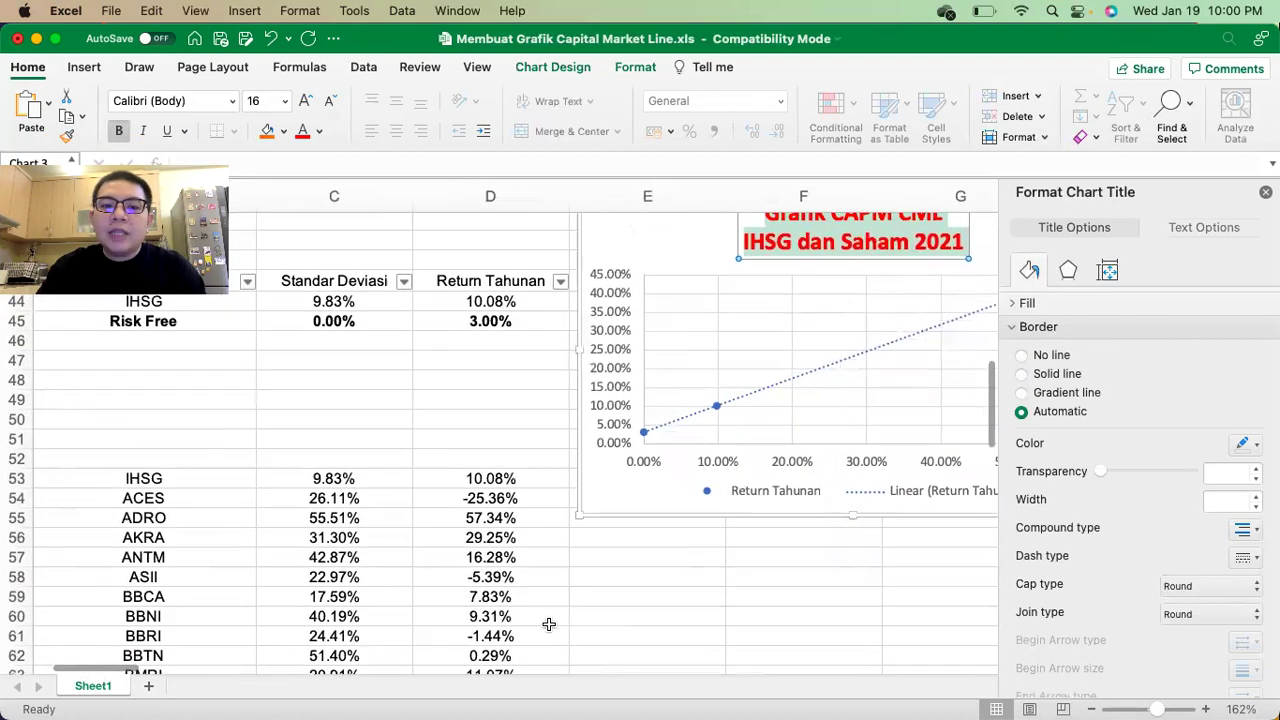
{"action": "scroll", "coordinate": [255, 540], "scroll_direction": "down", "scroll_amount": 1}
{"action": "scroll", "coordinate": [255, 540], "scroll_direction": "left", "scroll_amount": 1}
{"action": "left_click_drag", "start_coordinate": [214, 498], "coordinate": [466, 505]}
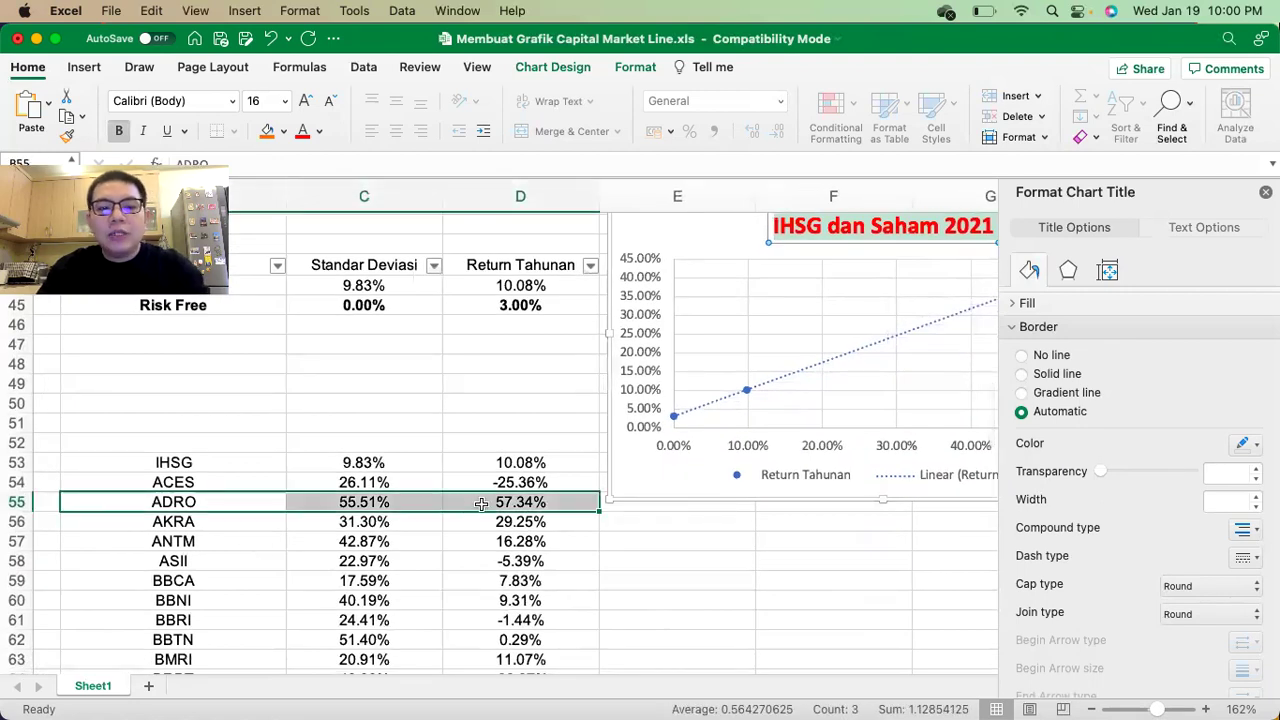
{"action": "key", "text": "super+c"}
{"action": "left_click", "coordinate": [209, 324]}
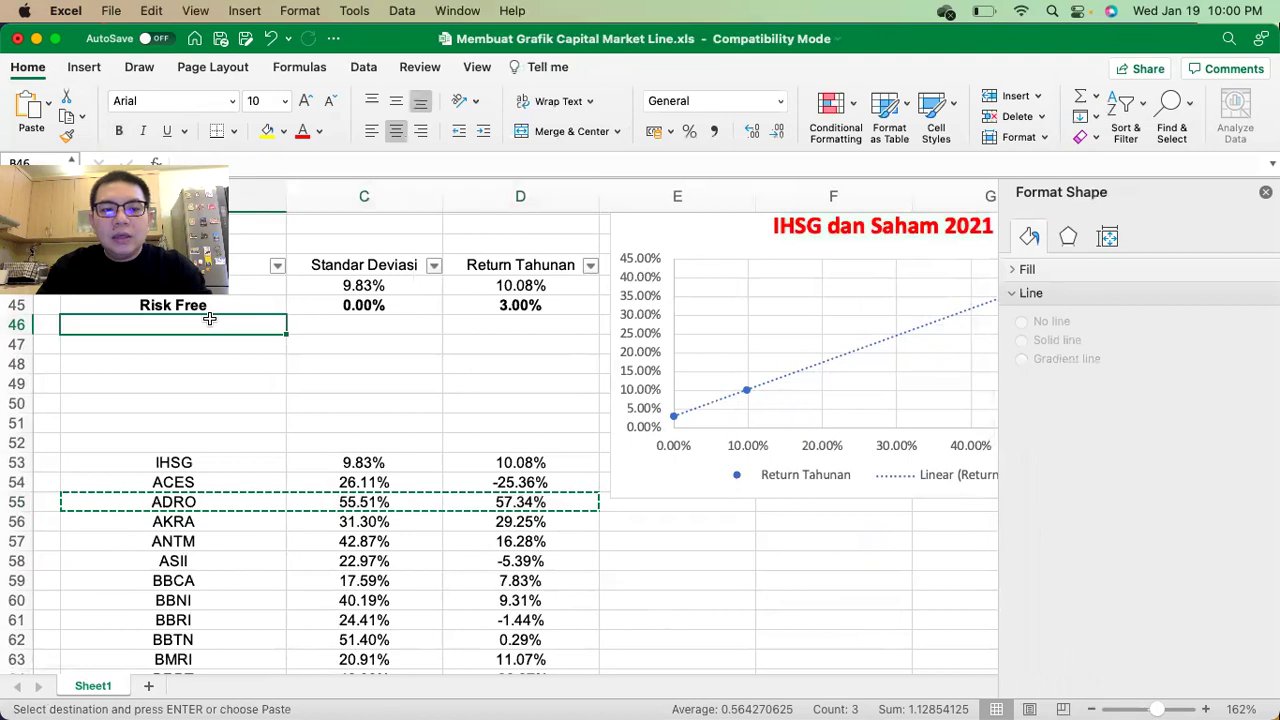
{"action": "key", "text": "super+v"}
Copy the BBCA name, standard deviation and annual return from B59:D59 into the summary table at B47.
{"action": "scroll", "coordinate": [247, 395], "scroll_direction": "down", "scroll_amount": 2}
{"action": "scroll", "coordinate": [247, 395], "scroll_direction": "left", "scroll_amount": 1}
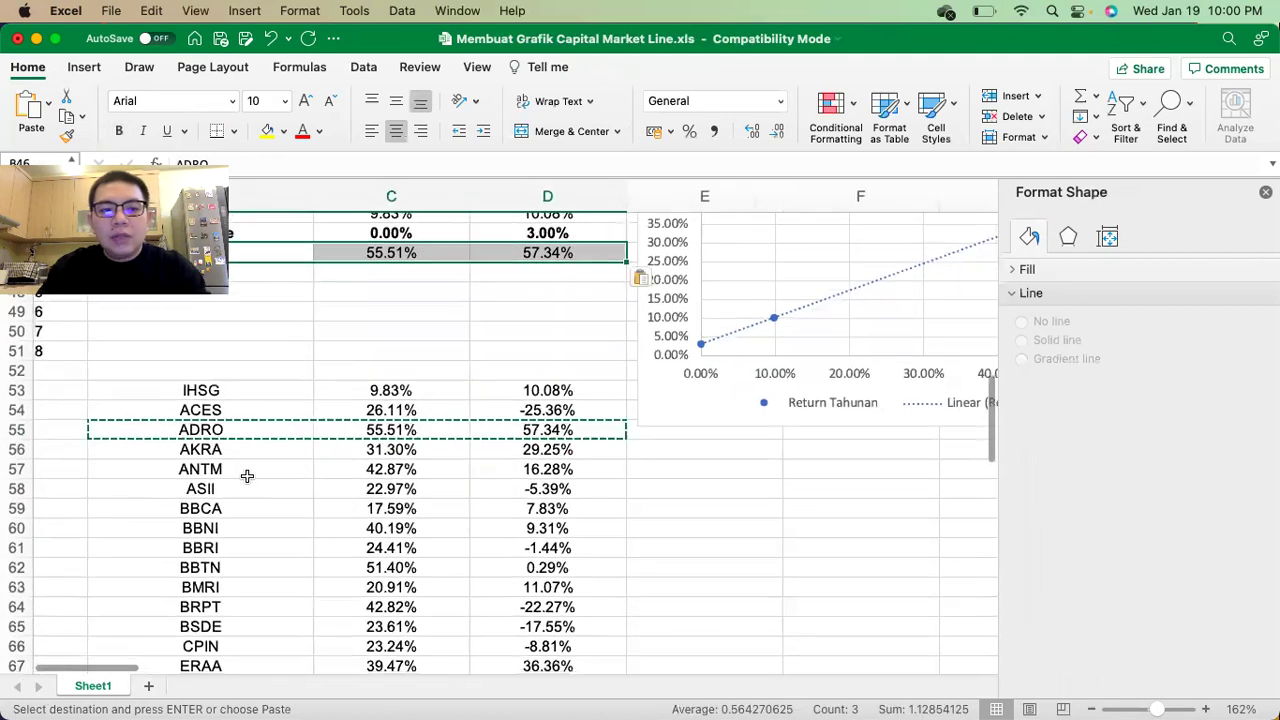
{"action": "left_click_drag", "start_coordinate": [231, 508], "coordinate": [512, 510]}
{"action": "key", "text": "super+c"}
{"action": "scroll", "coordinate": [380, 373], "scroll_direction": "up", "scroll_amount": 3}
{"action": "scroll", "coordinate": [380, 373], "scroll_direction": "left", "scroll_amount": 1}
{"action": "left_click", "coordinate": [257, 337]}
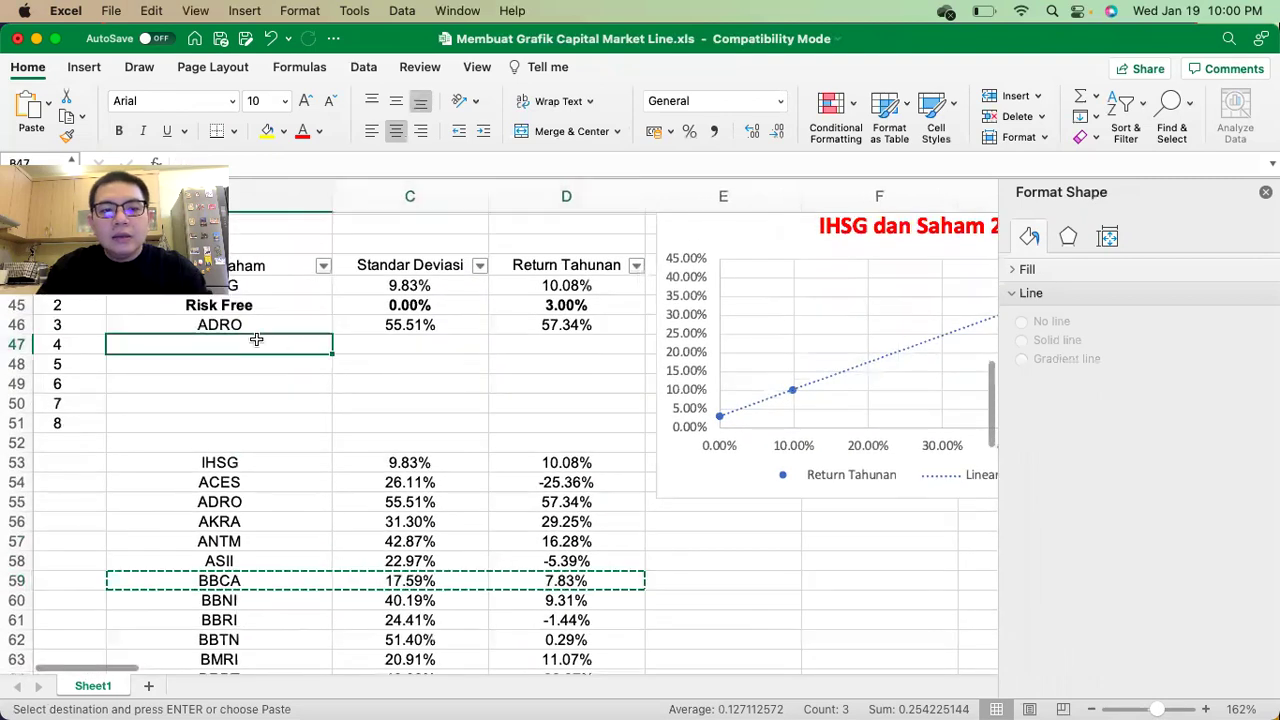
{"action": "key", "text": "super+v"}
Copy the EXCL name, standard deviation and annual return from B68:D68 into the summary table at B48.
{"action": "scroll", "coordinate": [307, 399], "scroll_direction": "down", "scroll_amount": 3}
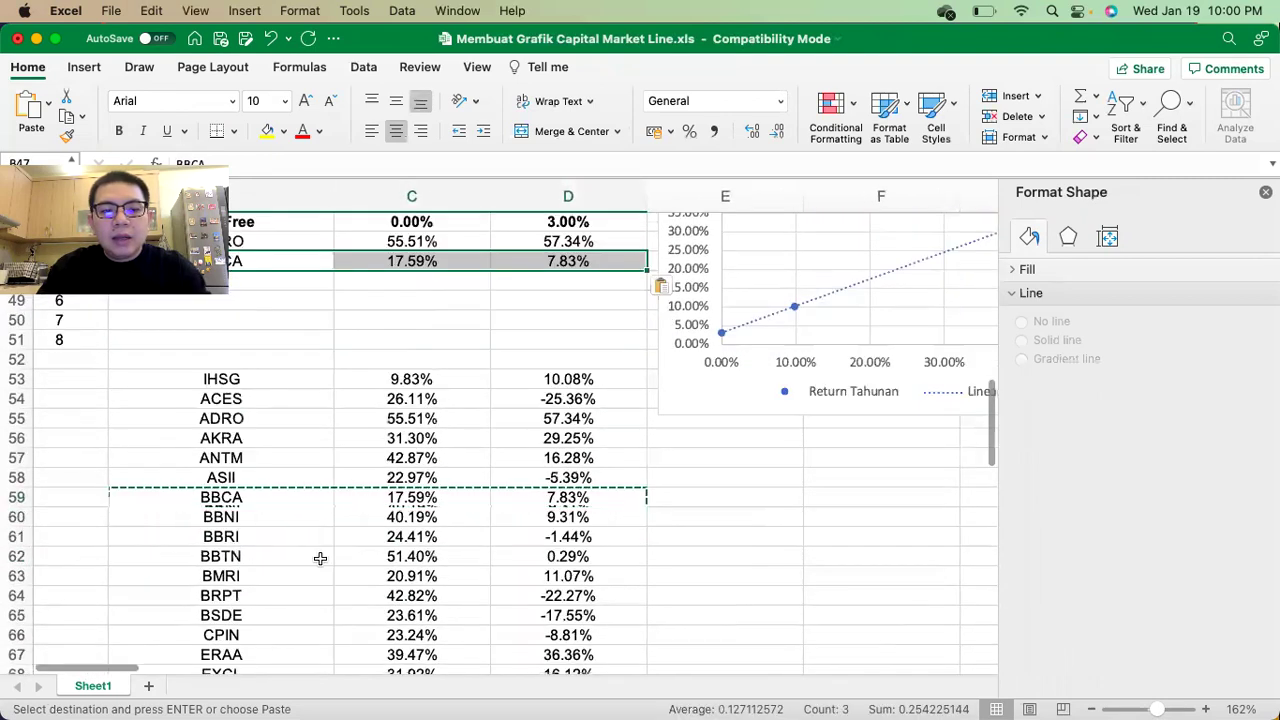
{"action": "scroll", "coordinate": [320, 557], "scroll_direction": "down", "scroll_amount": 3}
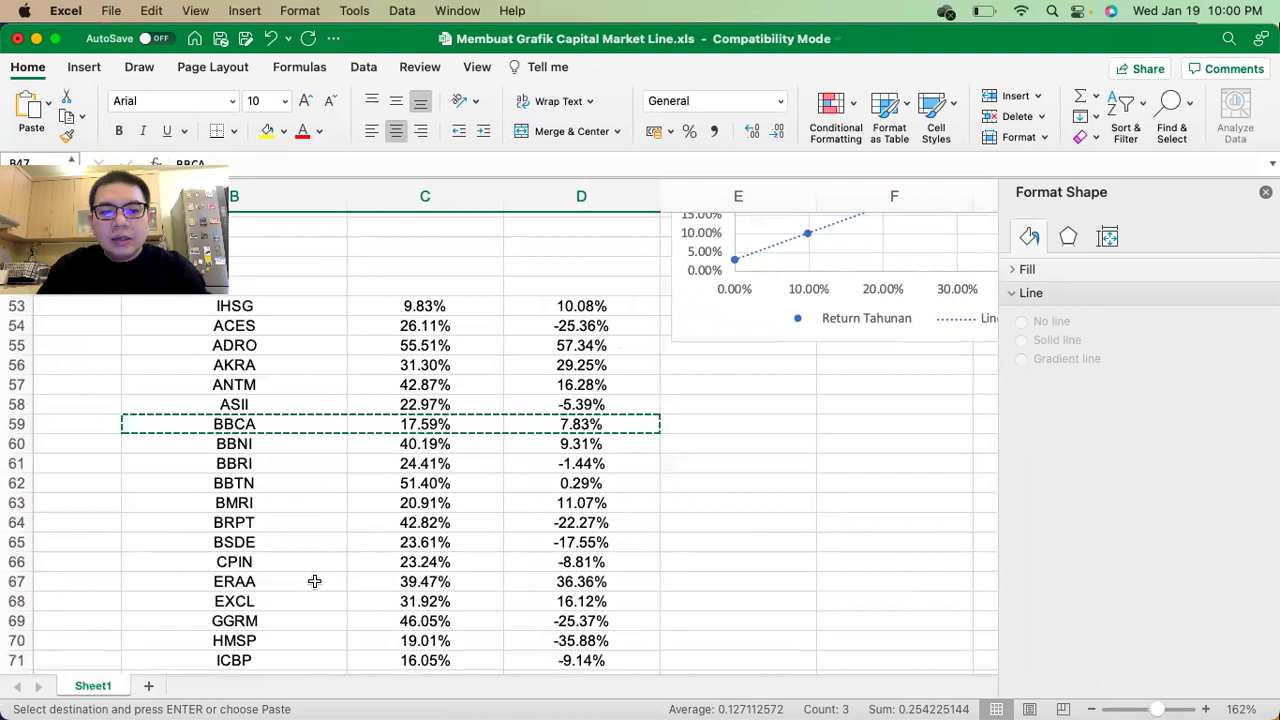
{"action": "left_click_drag", "start_coordinate": [311, 601], "coordinate": [532, 598]}
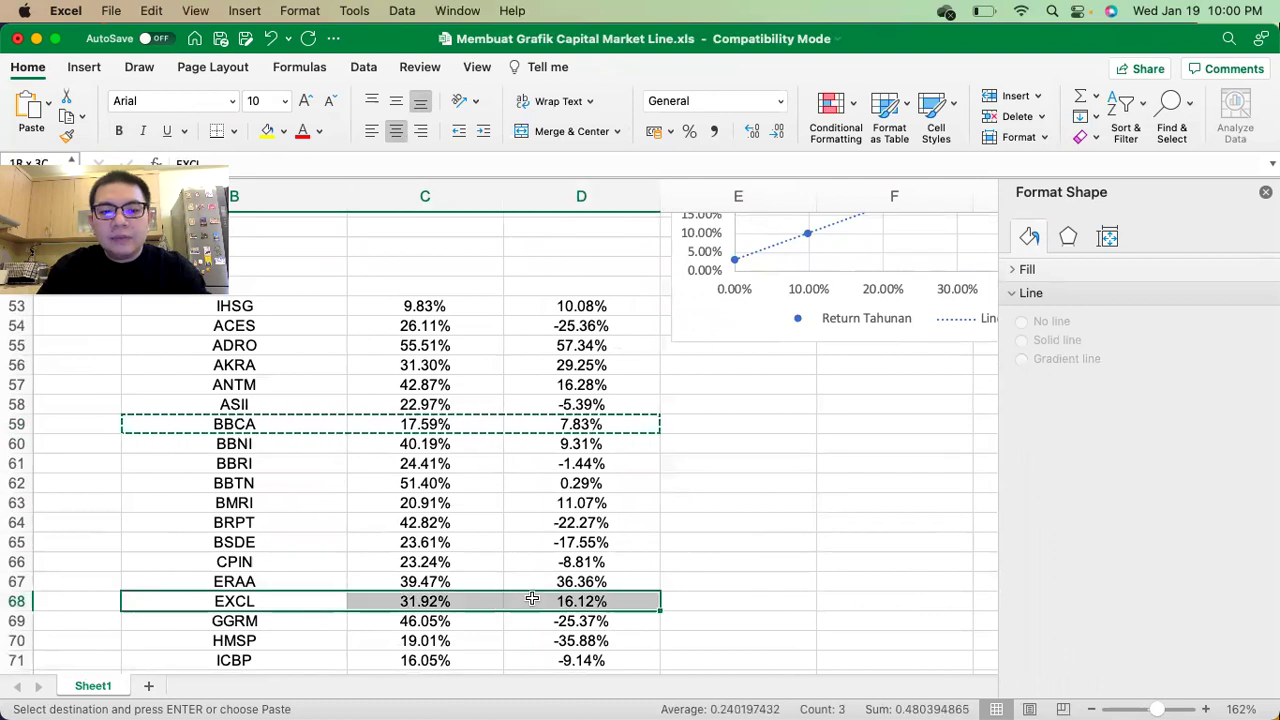
{"action": "scroll", "coordinate": [291, 306], "scroll_direction": "up", "scroll_amount": 3}
{"action": "left_click", "coordinate": [277, 318]}
{"action": "key", "text": "super+v"}
Copy the INDF name, standard deviation and annual return from B73:D73 into the summary table at B49.
{"action": "scroll", "coordinate": [331, 403], "scroll_direction": "down", "scroll_amount": 5}
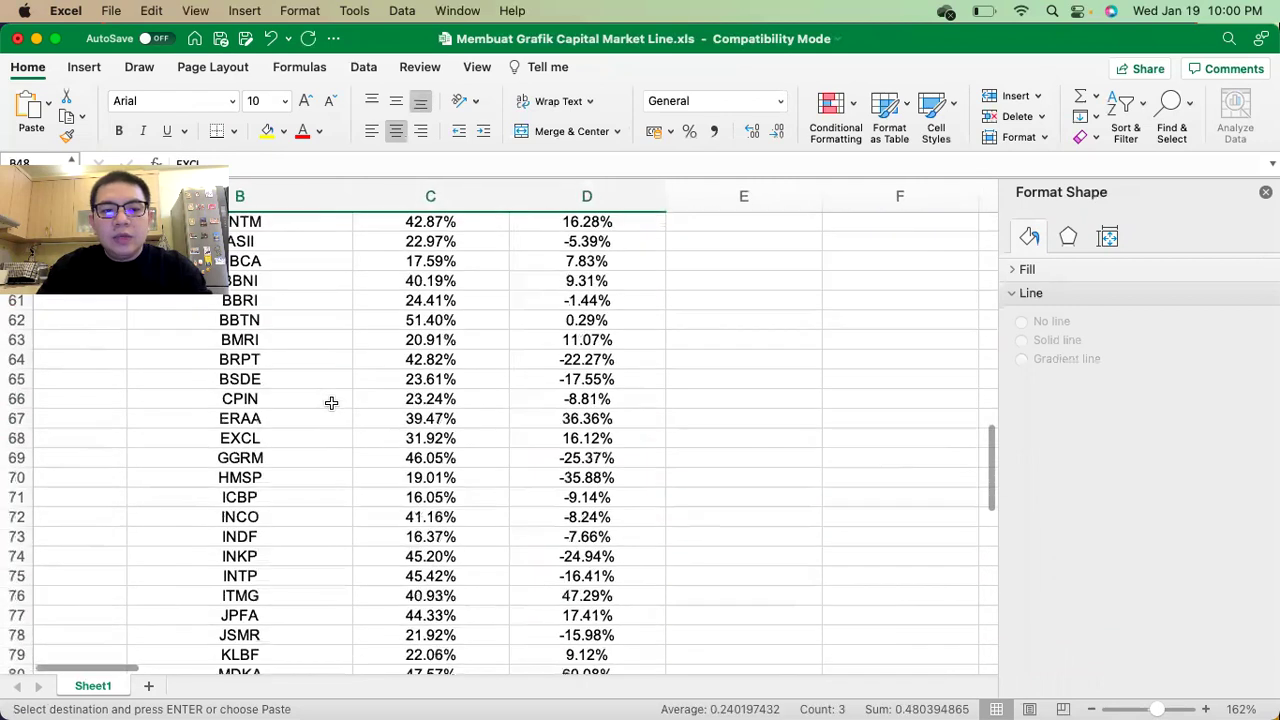
{"action": "left_click_drag", "start_coordinate": [270, 526], "coordinate": [532, 527]}
{"action": "key", "text": "super+c"}
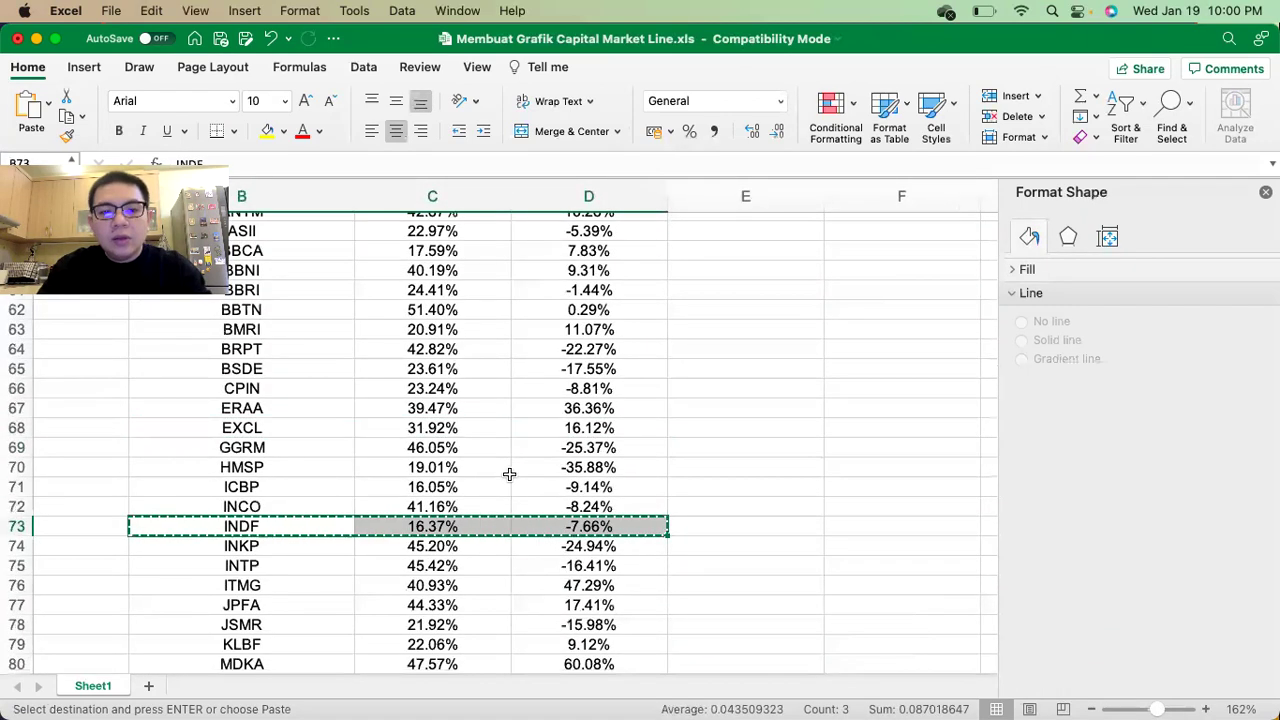
{"action": "scroll", "coordinate": [508, 471], "scroll_direction": "up", "scroll_amount": 6}
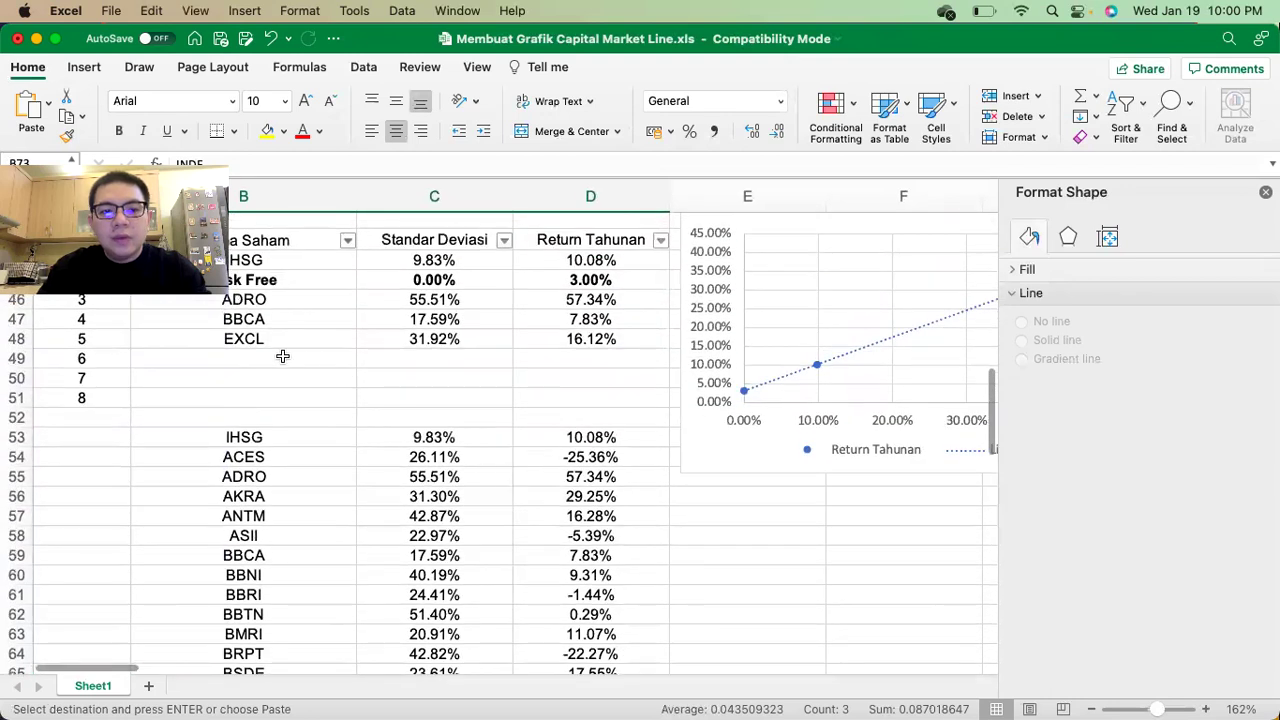
{"action": "left_click", "coordinate": [283, 356]}
{"action": "key", "text": "super+v"}
Copy the KLBF name, standard deviation and annual return from B79:D79 into the summary table at B50.
{"action": "scroll", "coordinate": [336, 408], "scroll_direction": "down", "scroll_amount": 10}
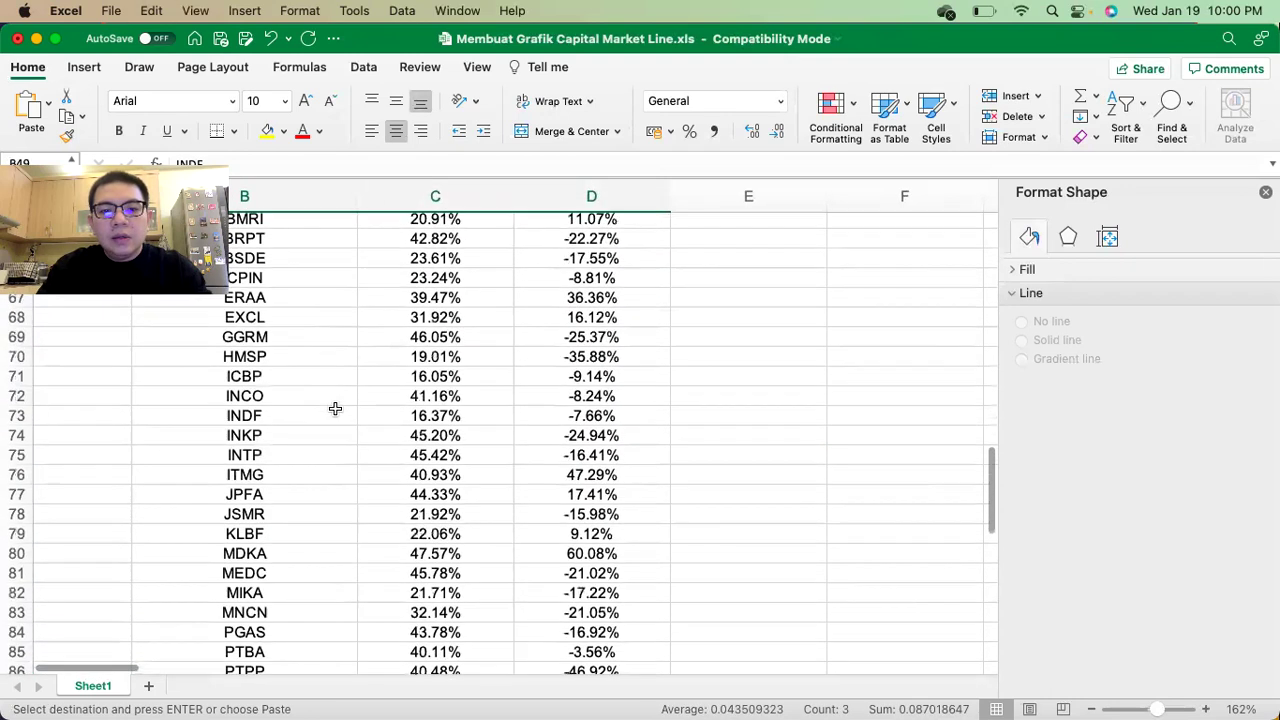
{"action": "left_click_drag", "start_coordinate": [284, 532], "coordinate": [563, 531]}
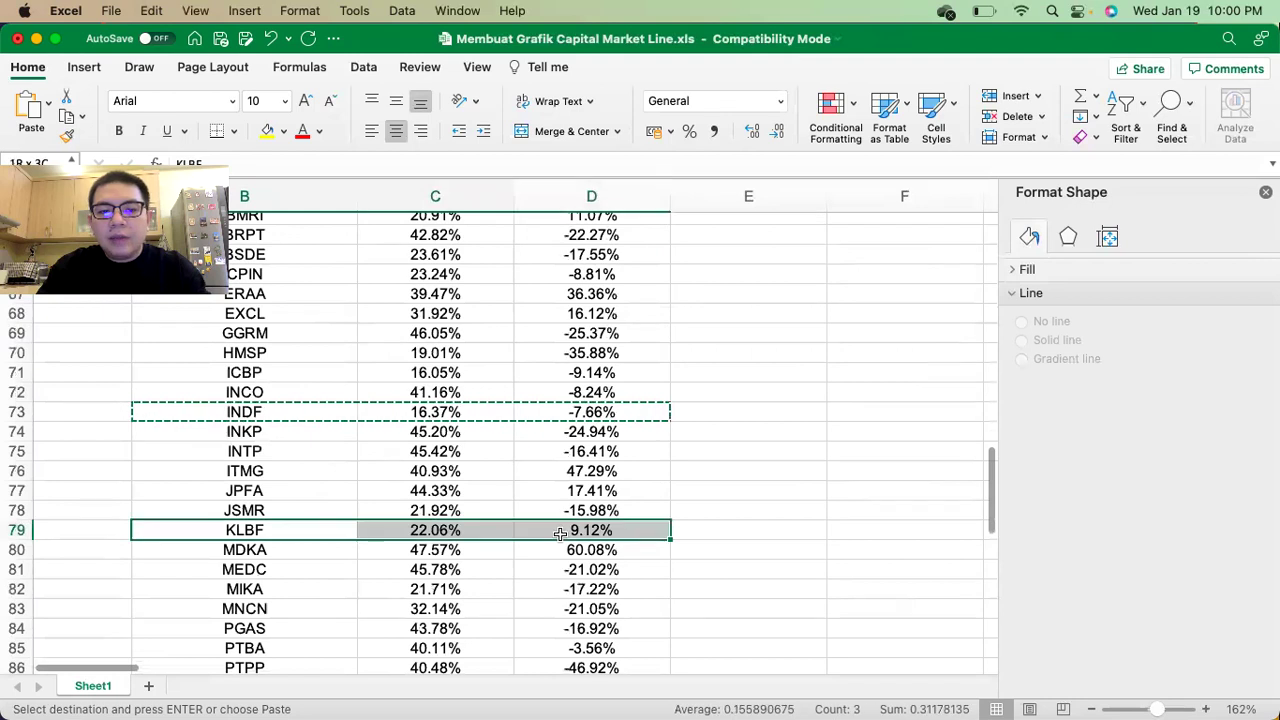
{"action": "key", "text": "super+c"}
{"action": "scroll", "coordinate": [563, 537], "scroll_direction": "up", "scroll_amount": 10}
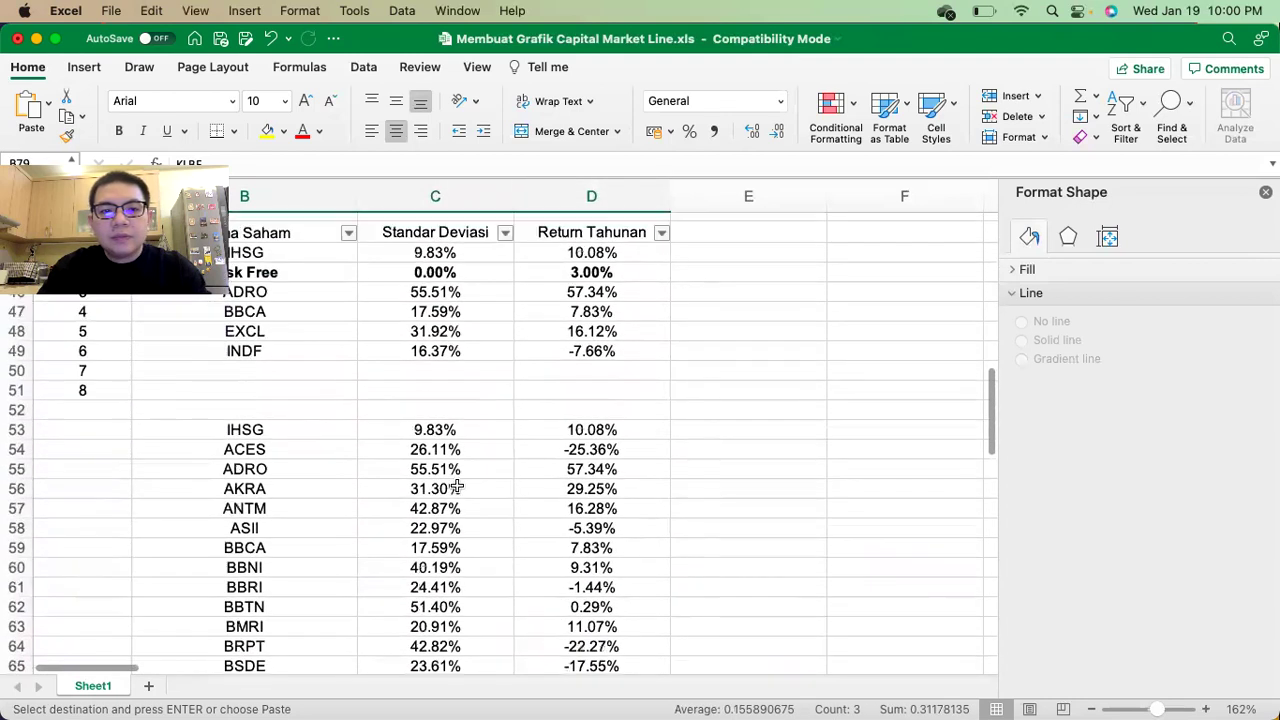
{"action": "left_click", "coordinate": [283, 371]}
{"action": "key", "text": "super+v"}
Copy the TLKM name, standard deviation and annual return from B92:D92 into the summary table at B51.
{"action": "scroll", "coordinate": [360, 443], "scroll_direction": "down", "scroll_amount": 12}
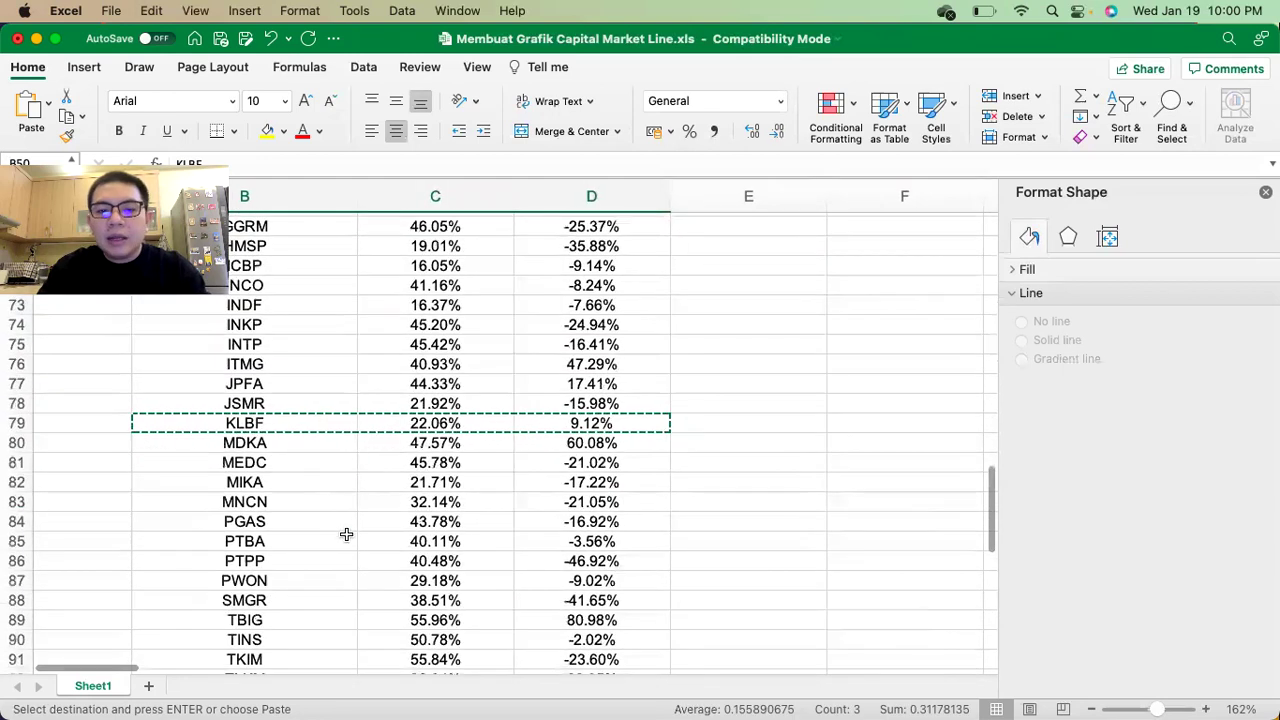
{"action": "scroll", "coordinate": [346, 558], "scroll_direction": "down", "scroll_amount": 2}
{"action": "scroll", "coordinate": [346, 560], "scroll_direction": "down", "scroll_amount": 3}
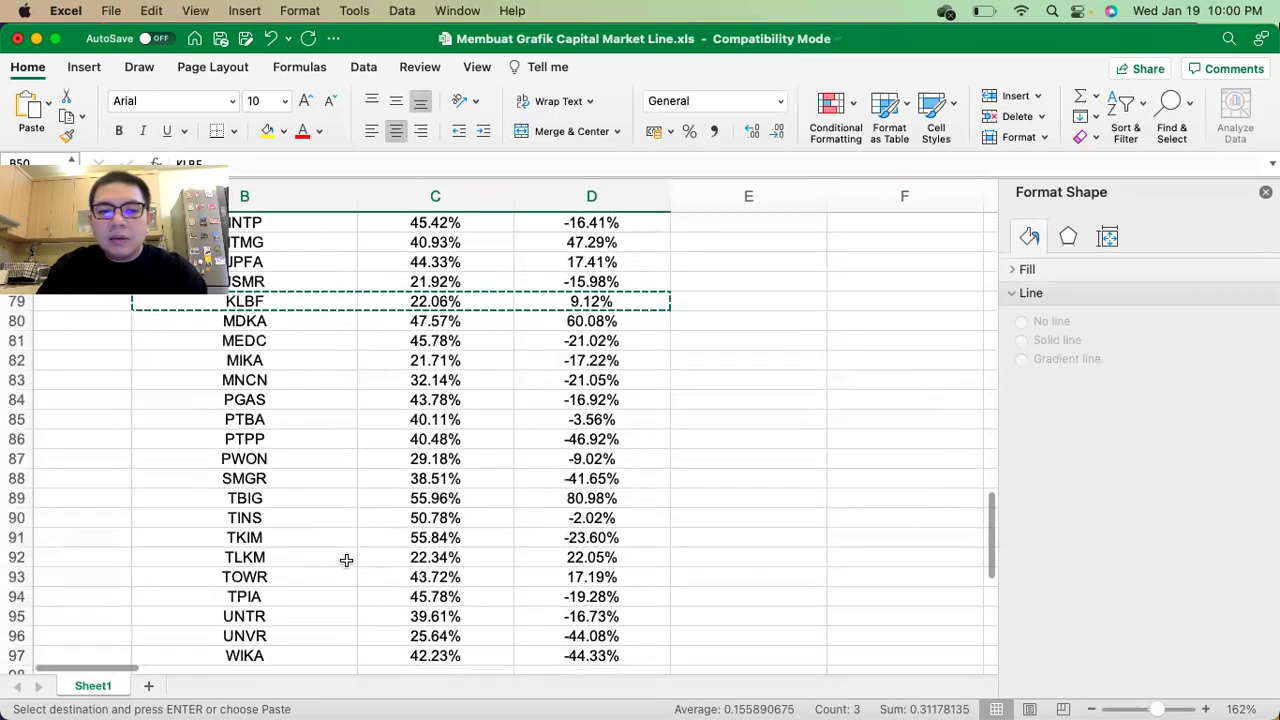
{"action": "left_click", "coordinate": [295, 557]}
{"action": "left_click", "coordinate": [563, 557], "text": "shift"}
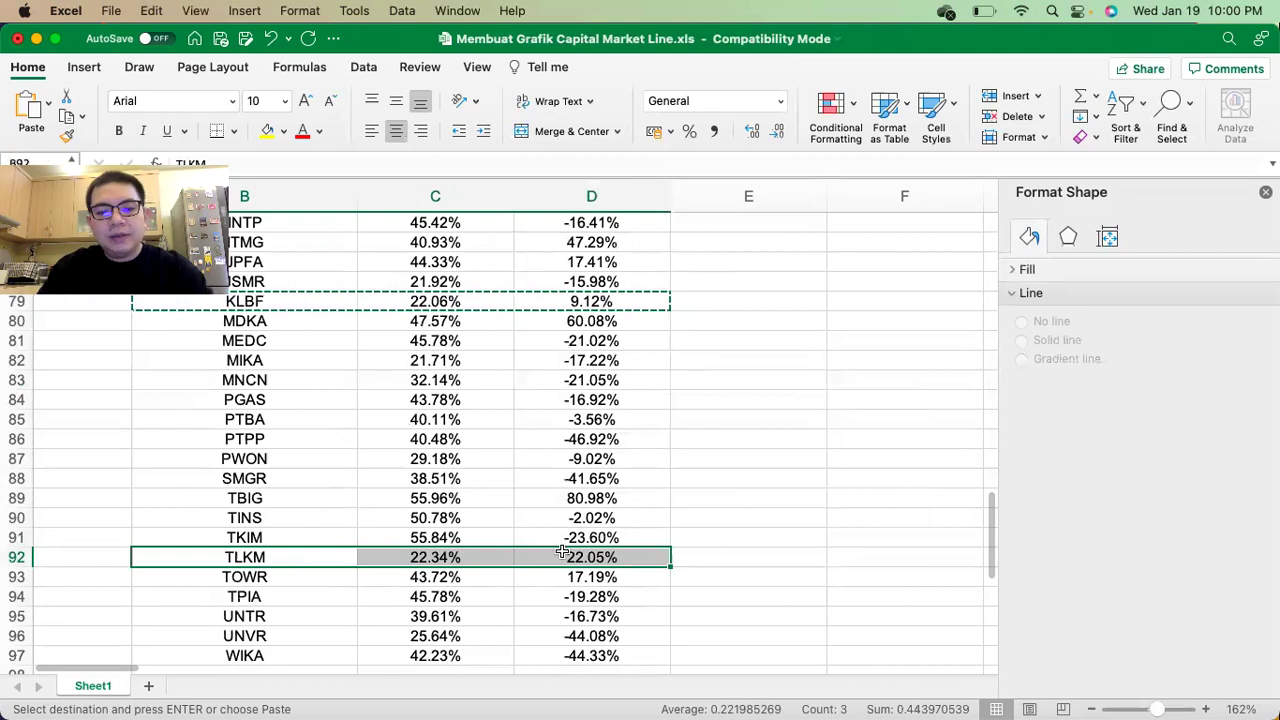
{"action": "scroll", "coordinate": [563, 557], "scroll_direction": "up", "scroll_amount": 4}
{"action": "scroll", "coordinate": [563, 557], "scroll_direction": "up", "scroll_amount": 12}
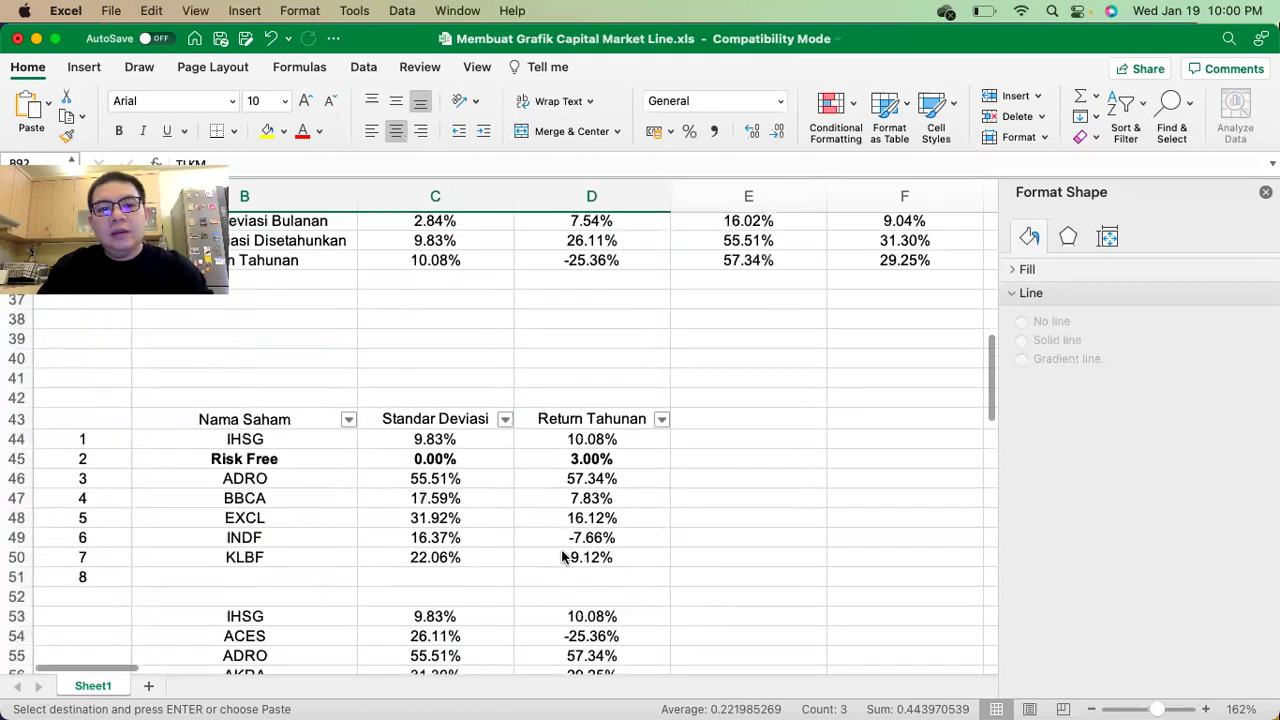
{"action": "left_click", "coordinate": [262, 581]}
{"action": "key", "text": "super+v"}
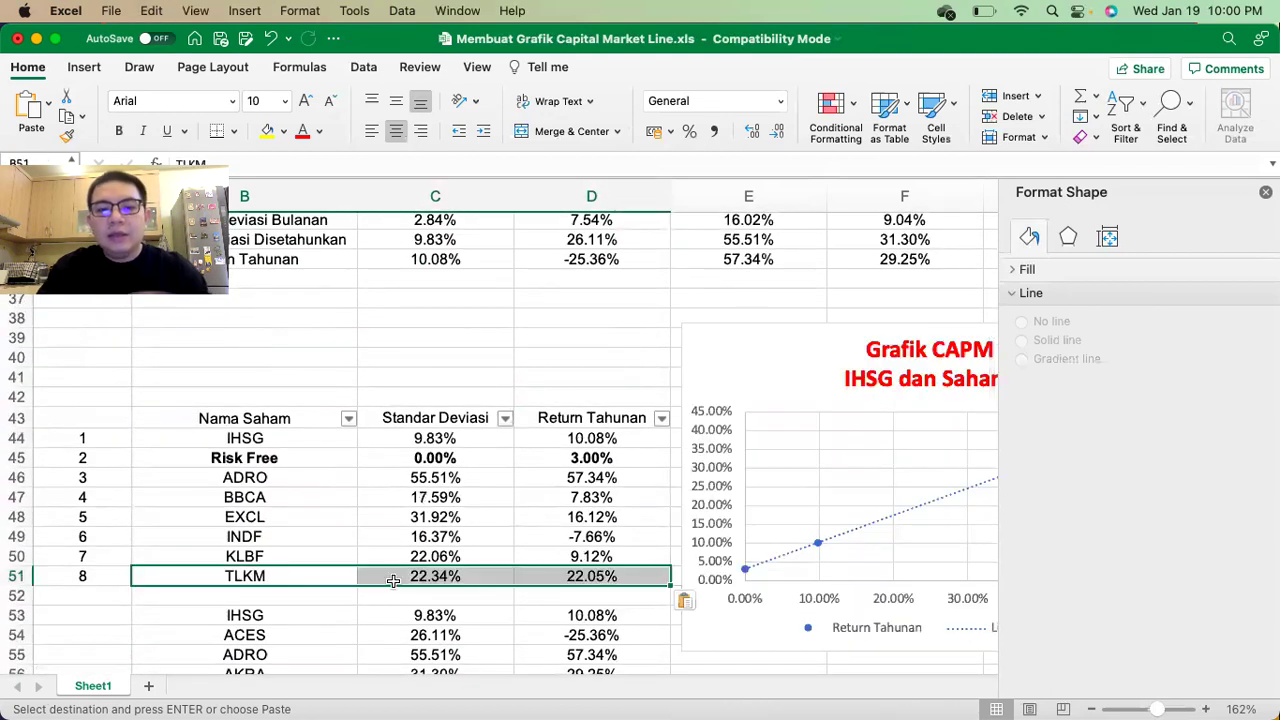
Close the Format Shape pane and add a new blank series to the Grafik CAPM CML chart's data source.
{"action": "scroll", "coordinate": [393, 581], "scroll_direction": "right", "scroll_amount": 3}
{"action": "scroll", "coordinate": [393, 581], "scroll_direction": "down", "scroll_amount": 2}
{"action": "scroll", "coordinate": [393, 581], "scroll_direction": "left", "scroll_amount": 2}
{"action": "scroll", "coordinate": [393, 581], "scroll_direction": "down", "scroll_amount": 1}
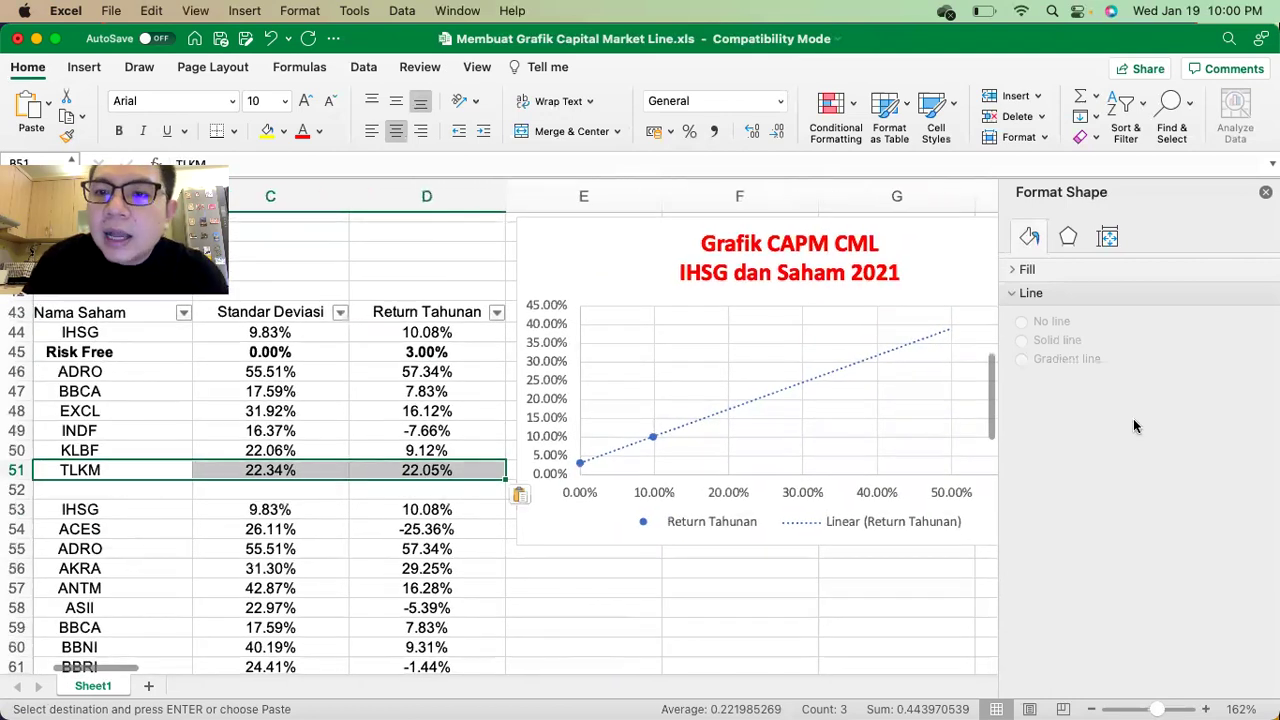
{"action": "left_click", "coordinate": [1265, 192]}
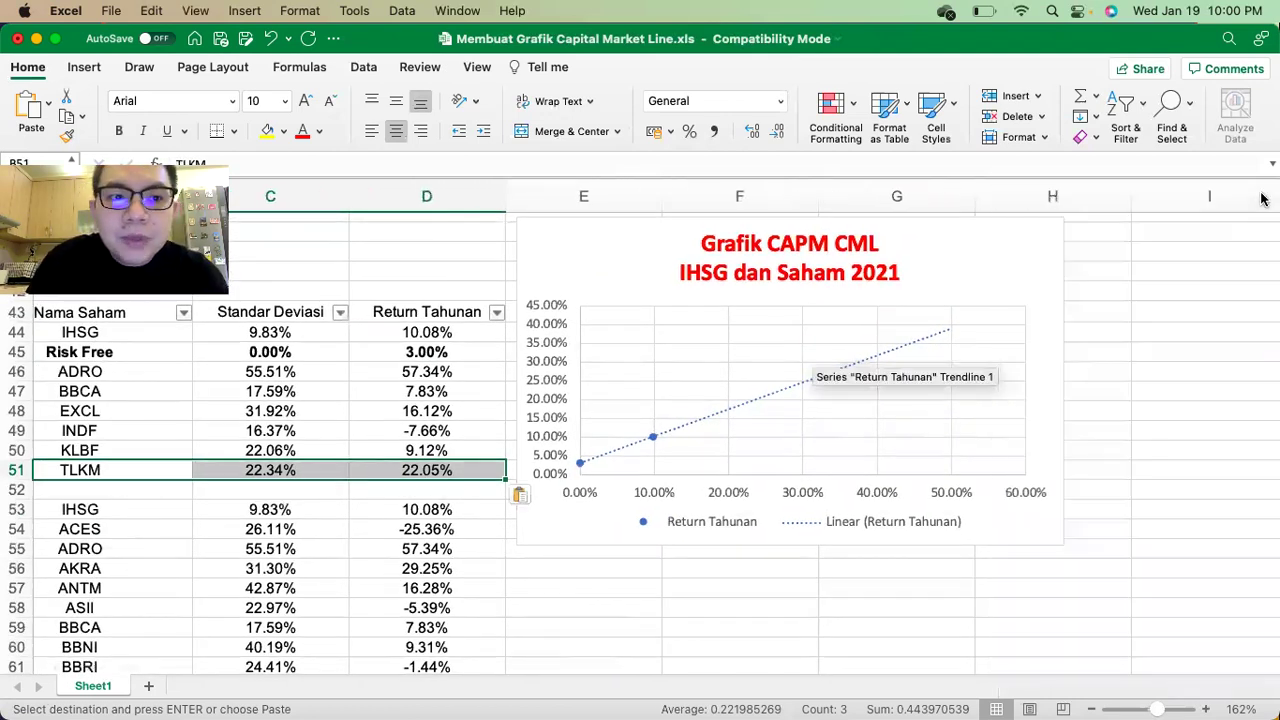
{"action": "right_click", "coordinate": [642, 354]}
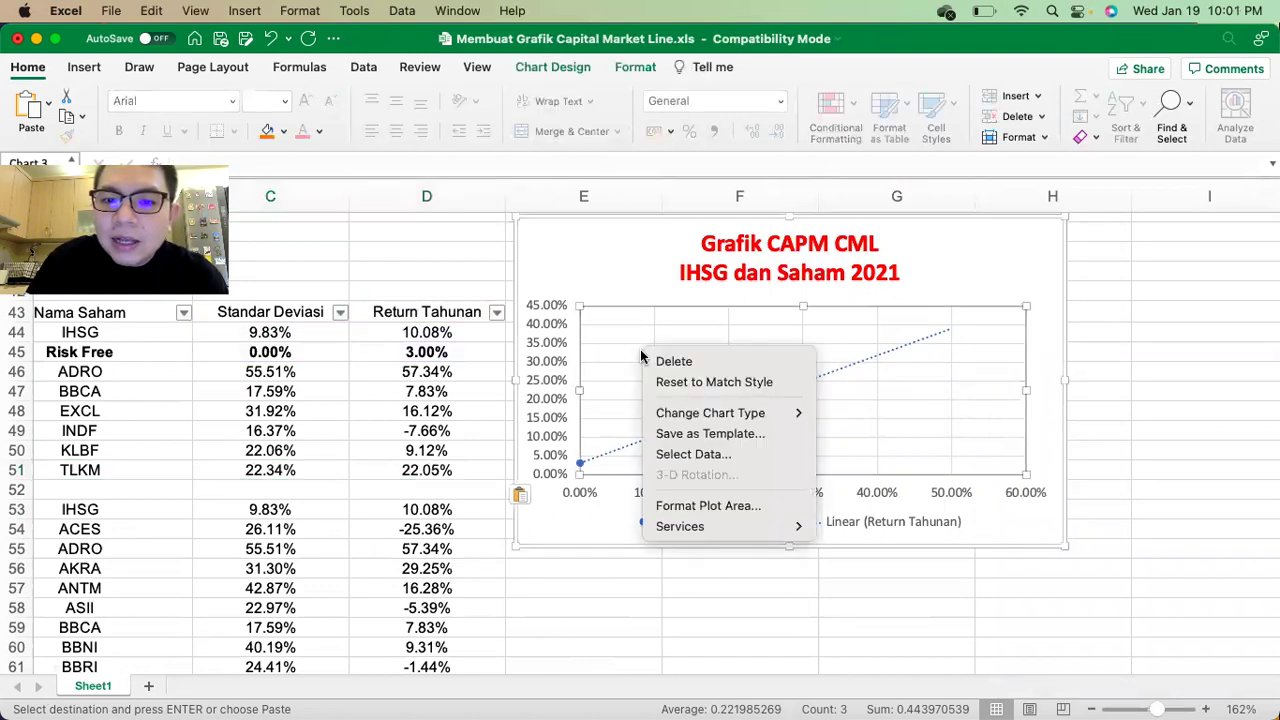
{"action": "left_click", "coordinate": [680, 455]}
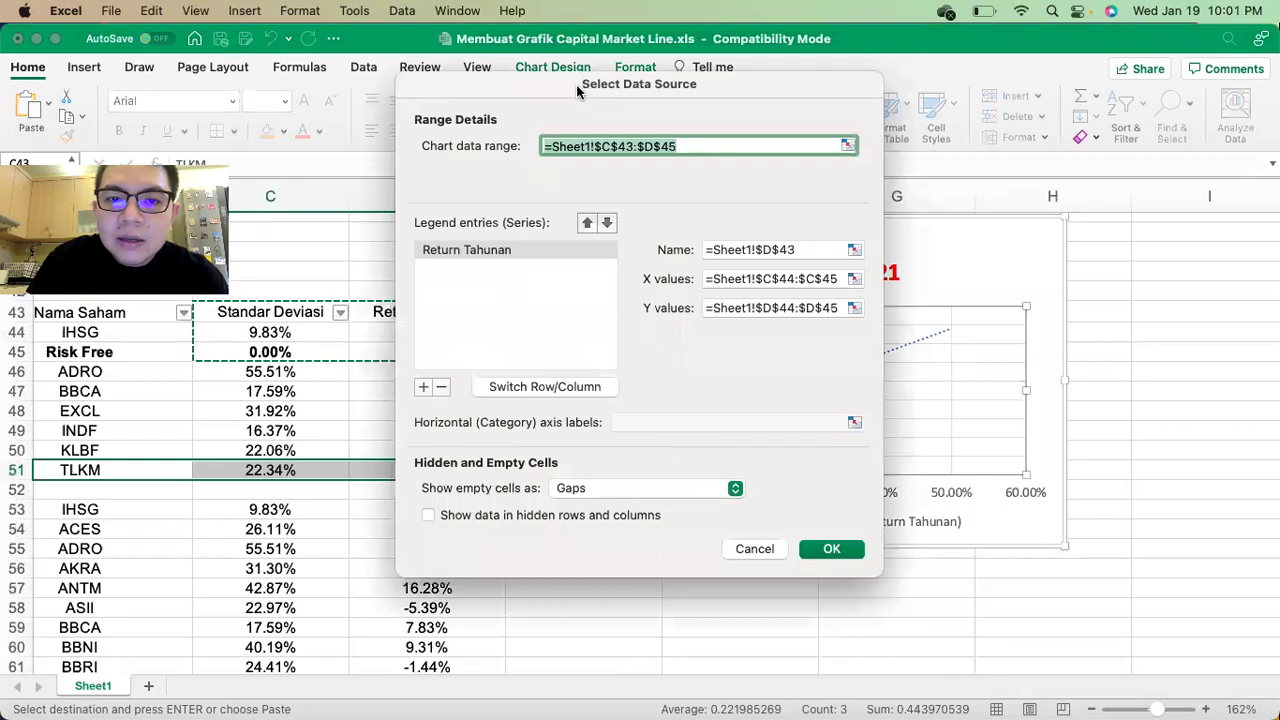
{"action": "left_click_drag", "start_coordinate": [575, 88], "coordinate": [697, 102]}
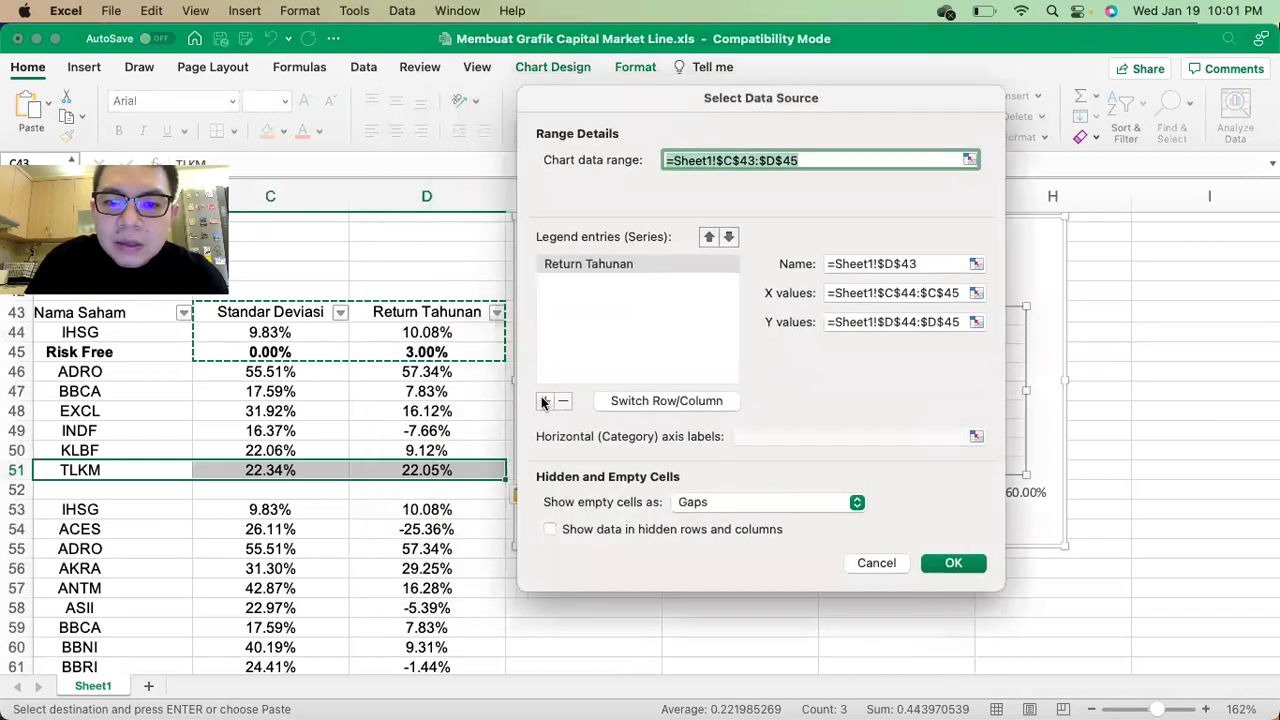
{"action": "left_click", "coordinate": [545, 401]}
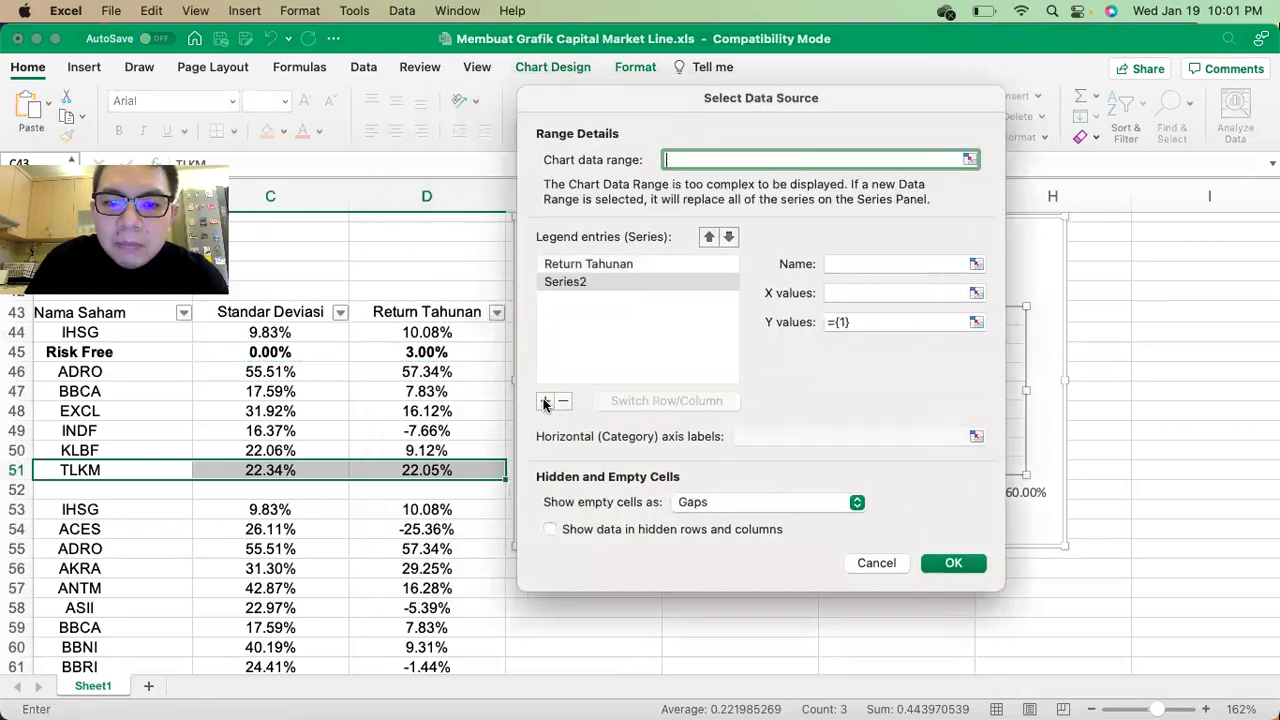
{"action": "left_click", "coordinate": [100, 371]}
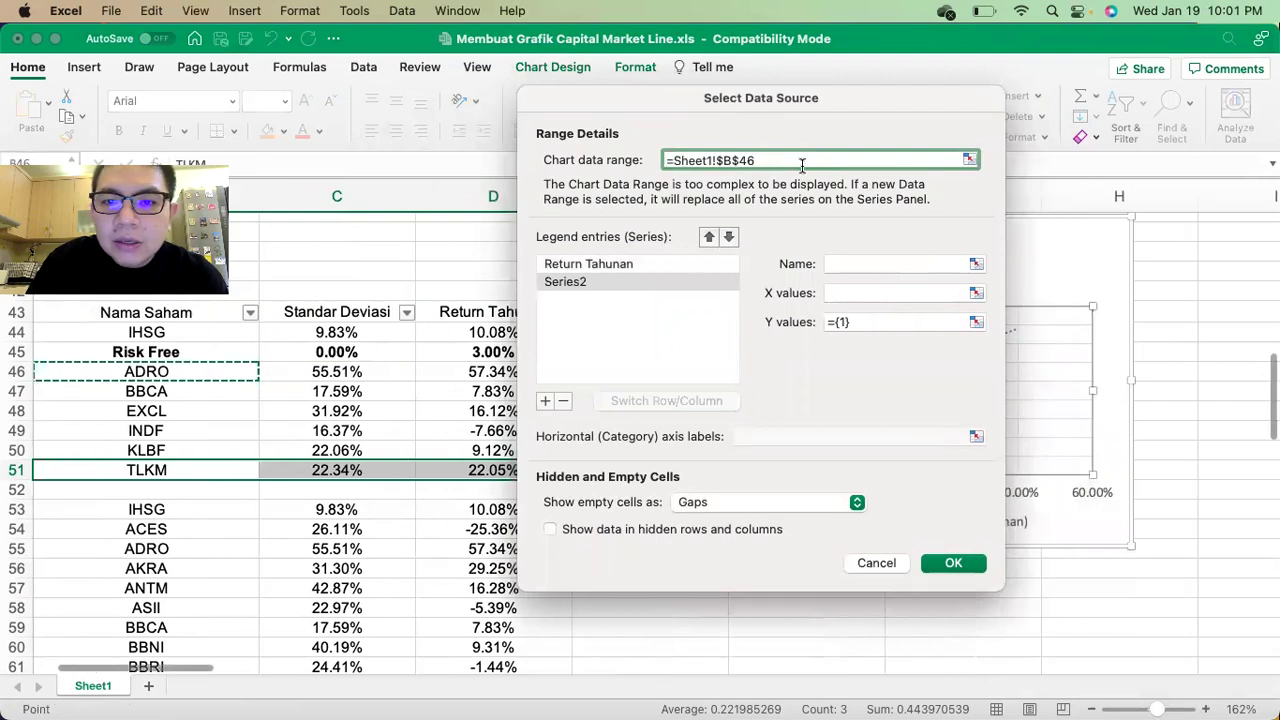
{"action": "left_click_drag", "start_coordinate": [777, 165], "coordinate": [578, 126]}
{"action": "key", "text": "BackSpace"}
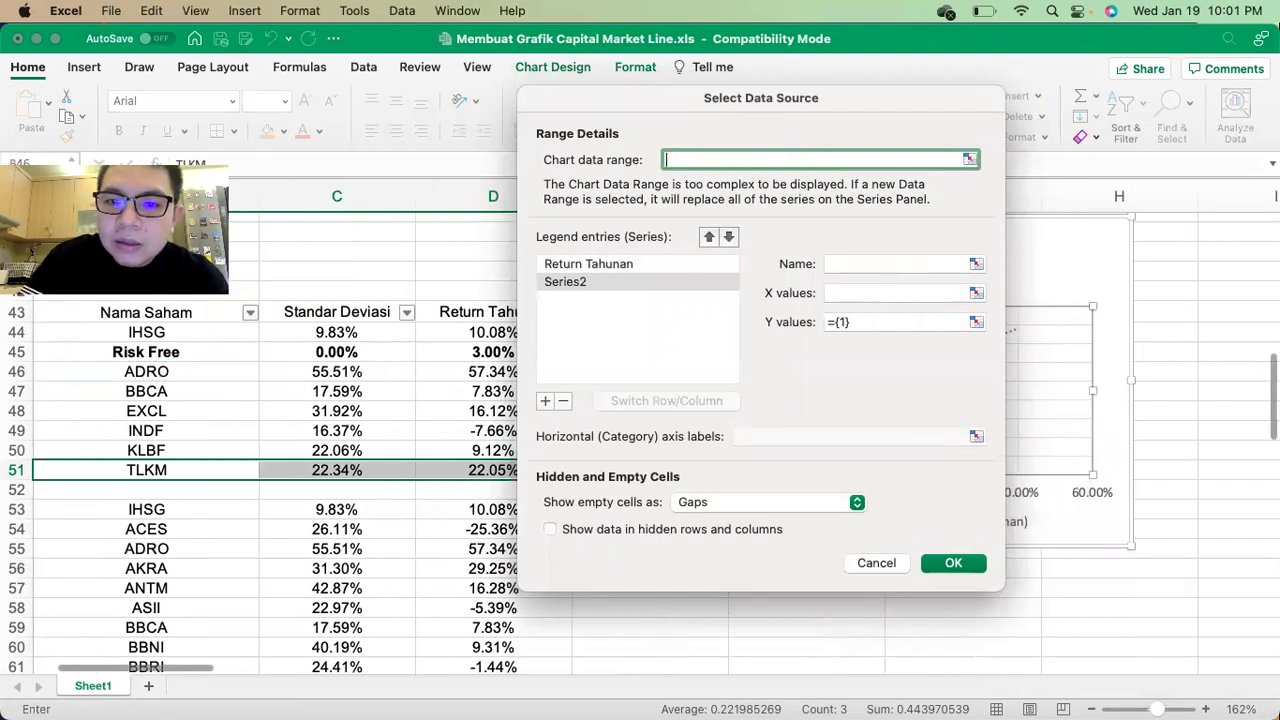
Define the new blank series as ADRO, with its name from B46, X value from C46 and Y value from D46.
{"action": "left_click", "coordinate": [593, 281]}
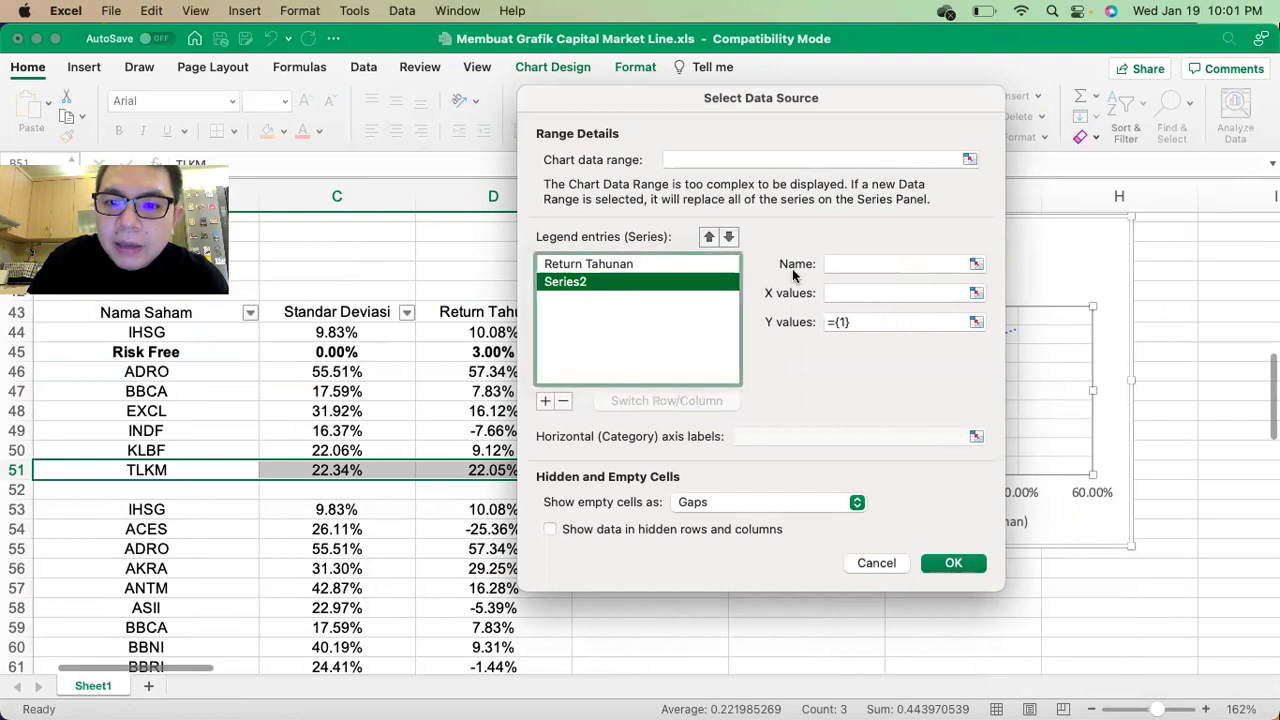
{"action": "left_click", "coordinate": [841, 262]}
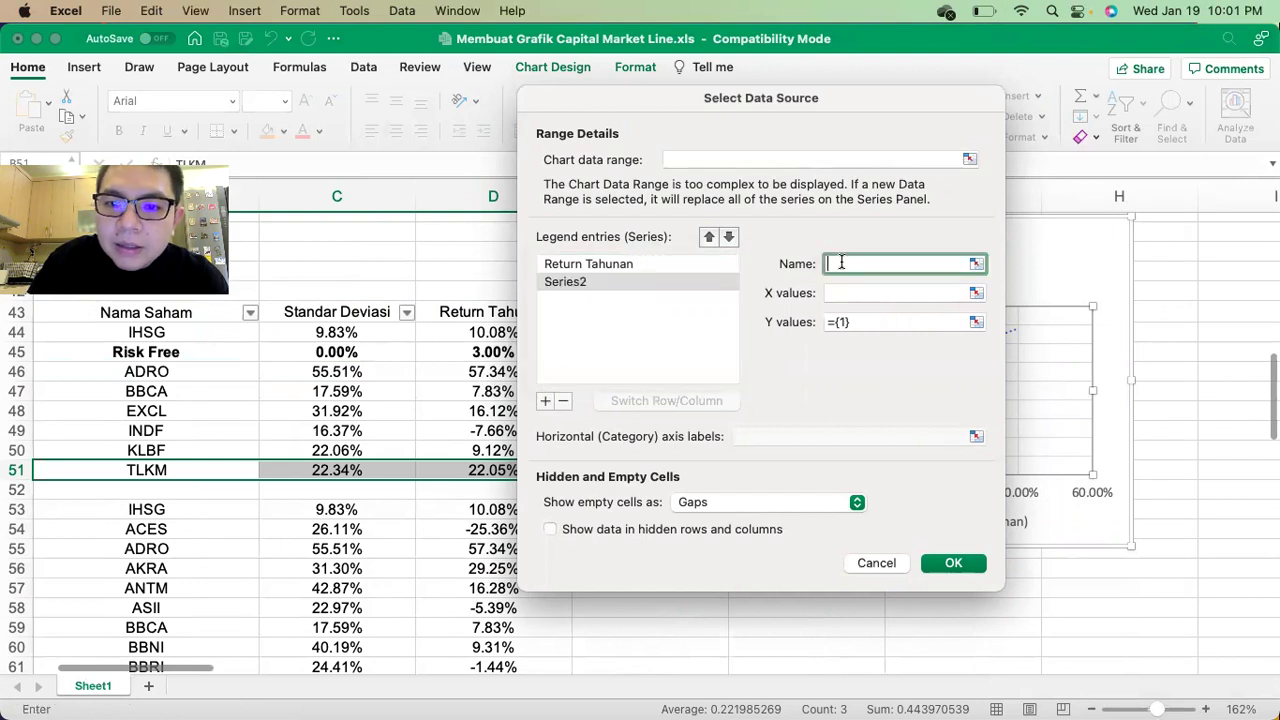
{"action": "left_click", "coordinate": [158, 373]}
{"action": "left_click", "coordinate": [838, 291]}
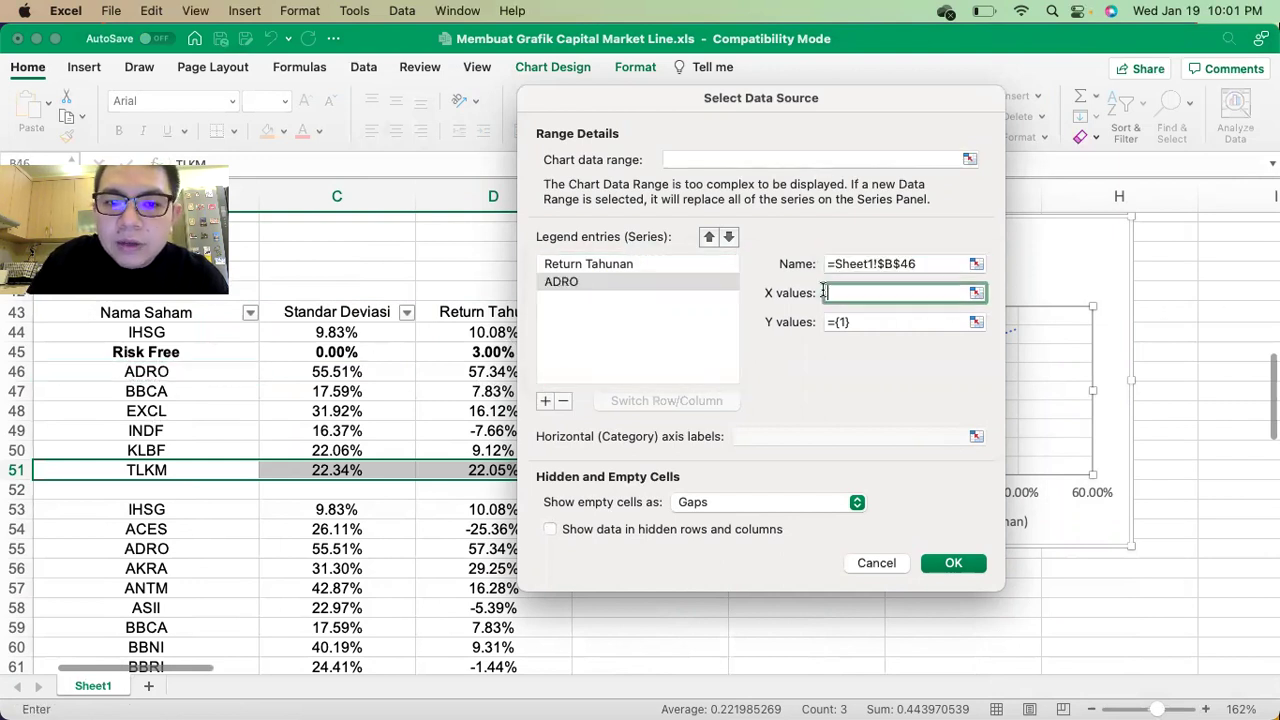
{"action": "left_click", "coordinate": [355, 371]}
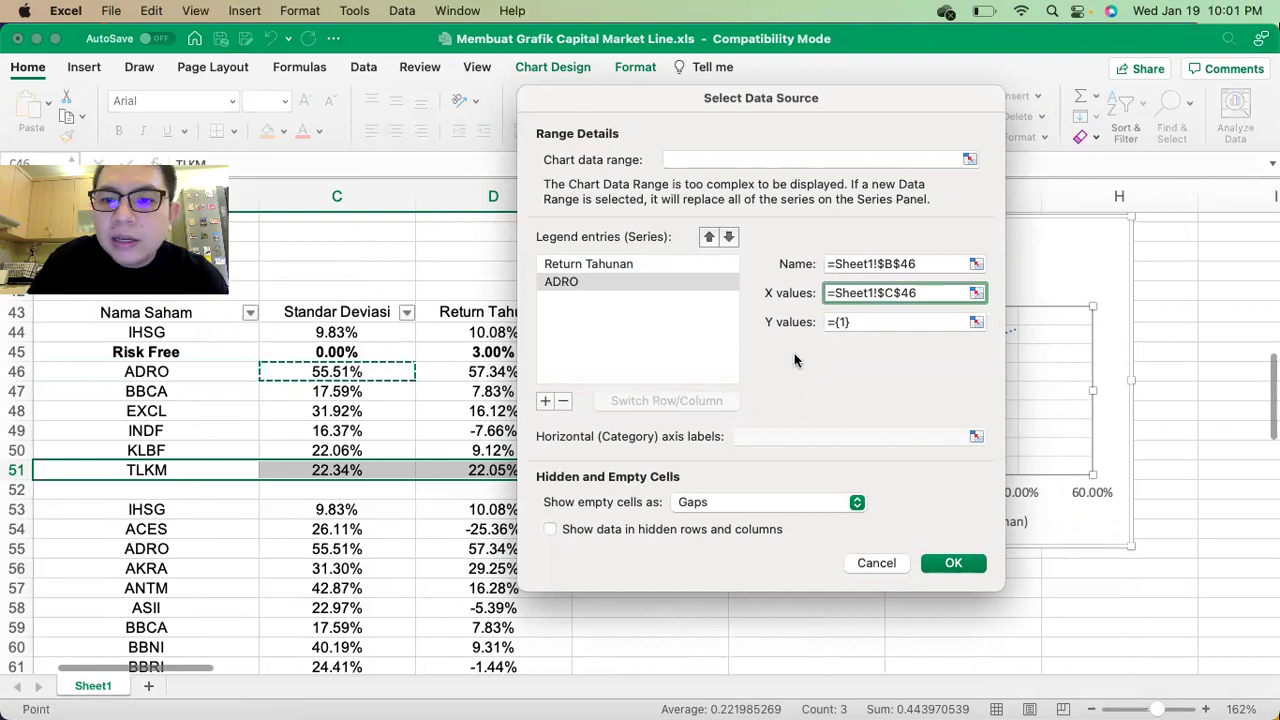
{"action": "key", "text": "Tab"}
{"action": "key", "text": "BackSpace"}
{"action": "left_click_drag", "start_coordinate": [722, 101], "coordinate": [845, 88]}
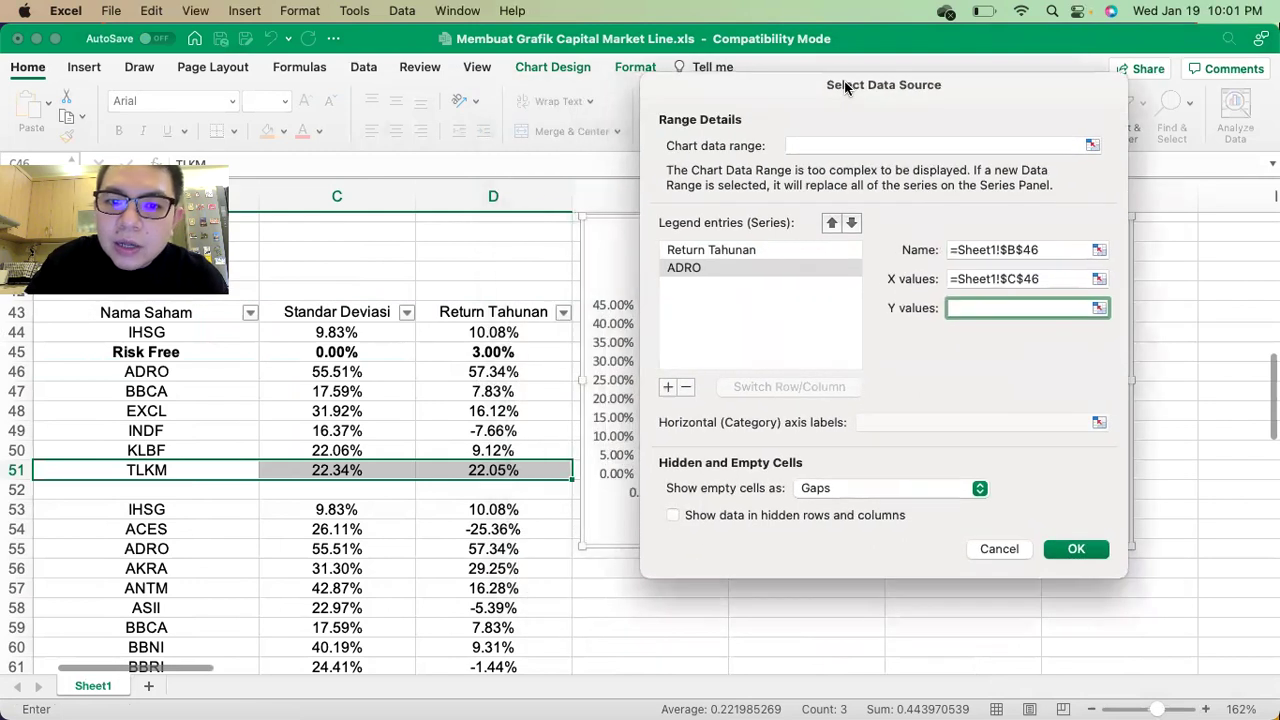
{"action": "left_click", "coordinate": [477, 373]}
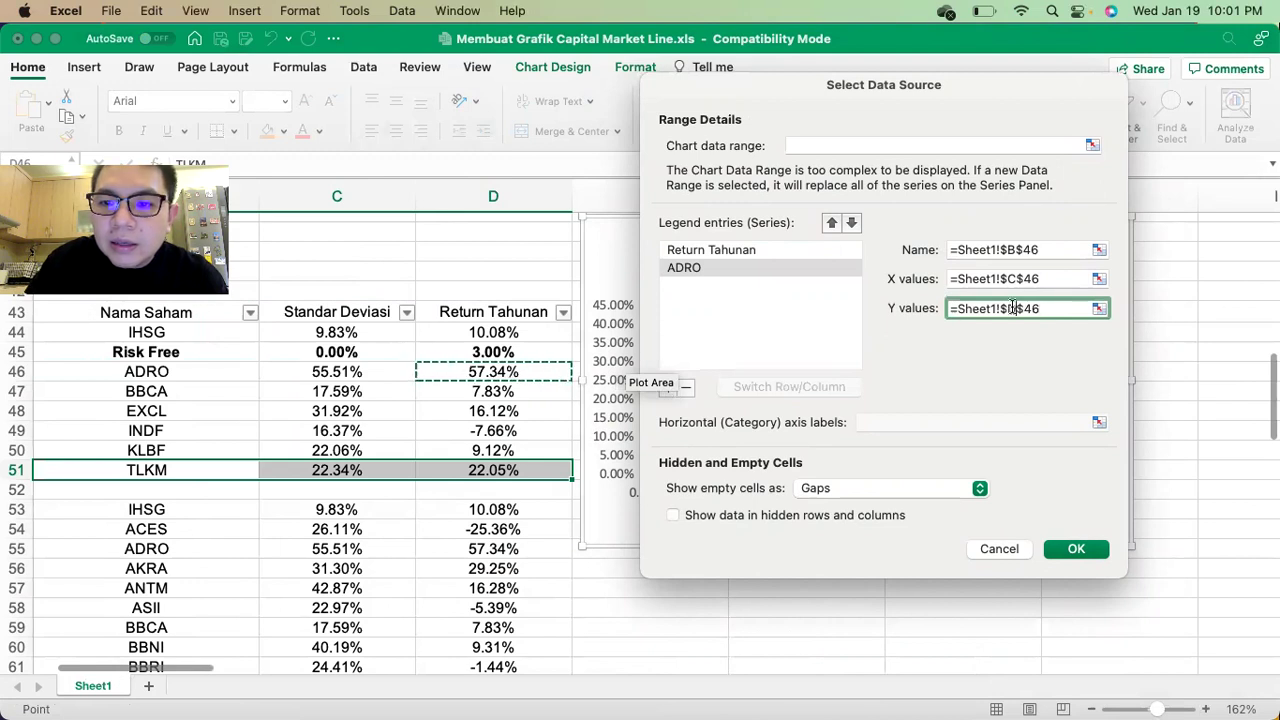
Add a BBCA series with name from B47, X value from C47 and Y value from D47, and start another blank series.
{"action": "left_click", "coordinate": [669, 391]}
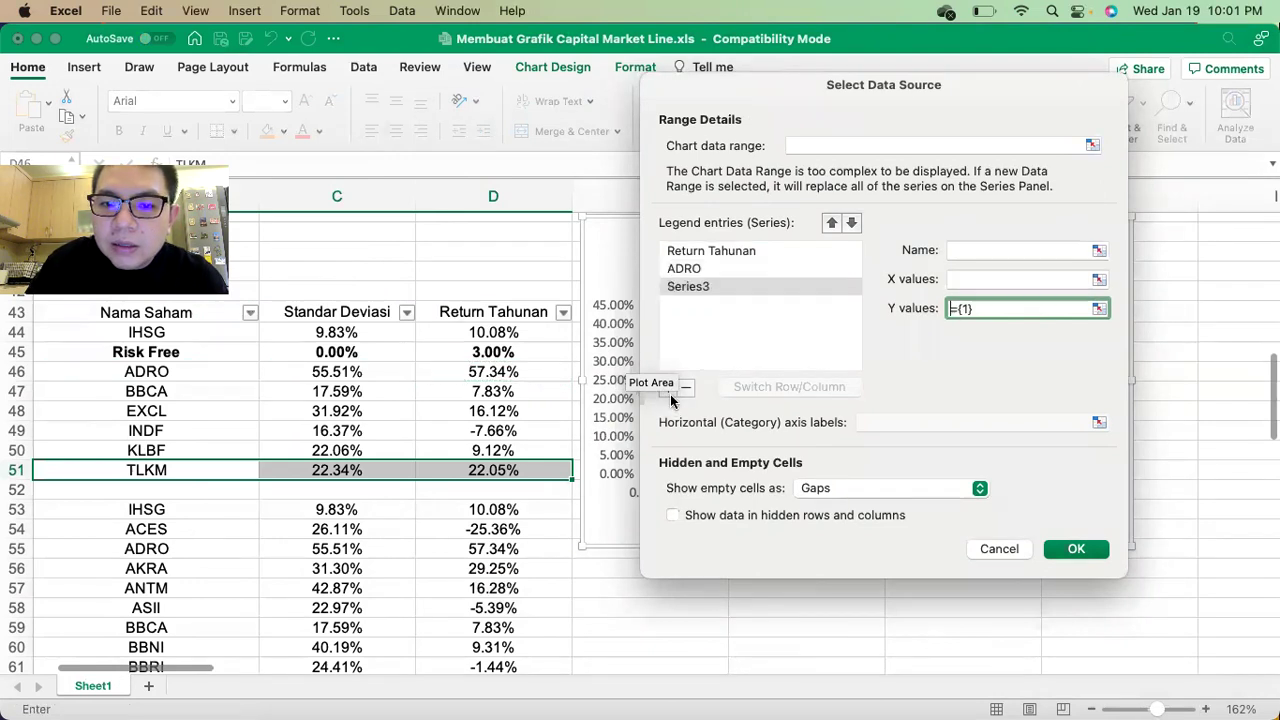
{"action": "left_click", "coordinate": [963, 252]}
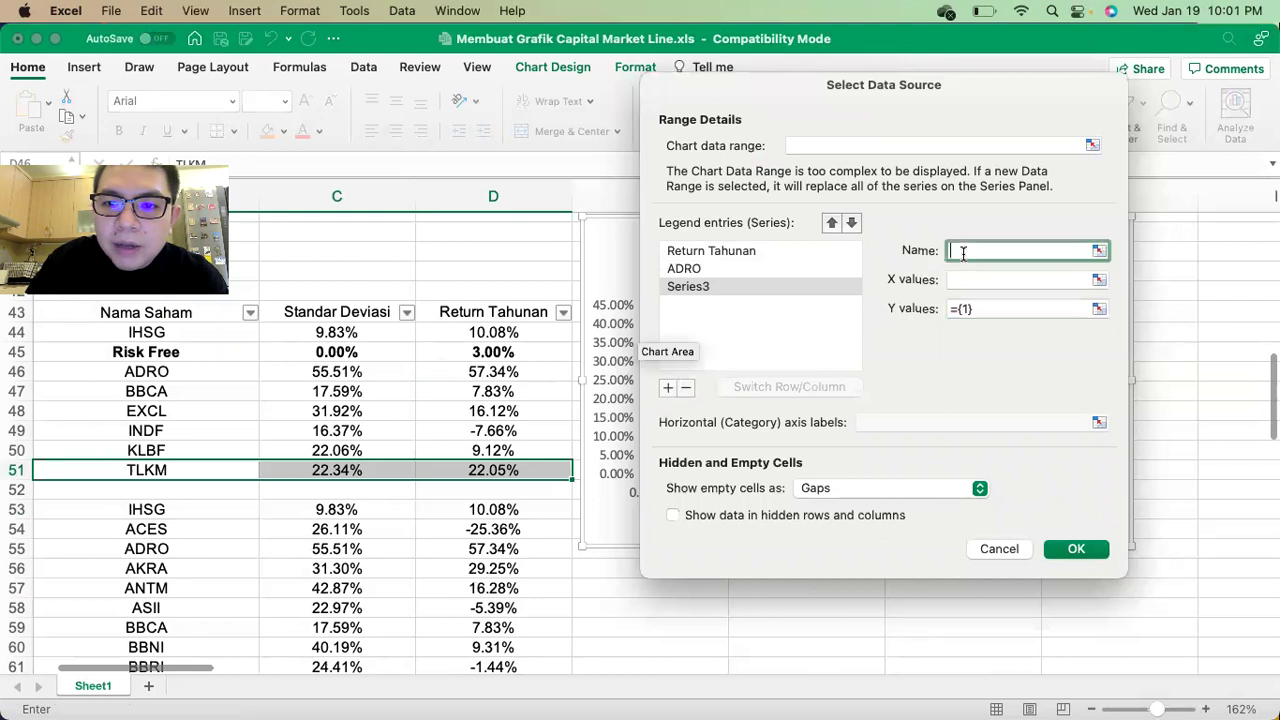
{"action": "left_click", "coordinate": [138, 390]}
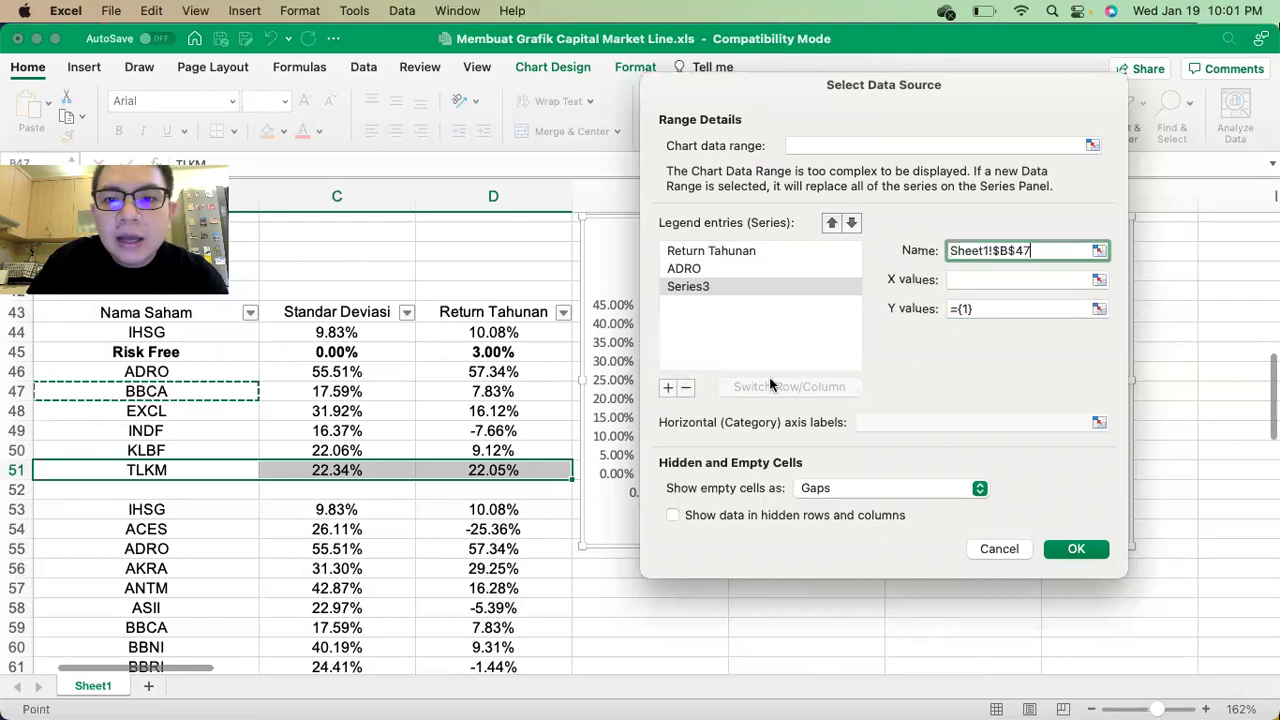
{"action": "left_click", "coordinate": [967, 279]}
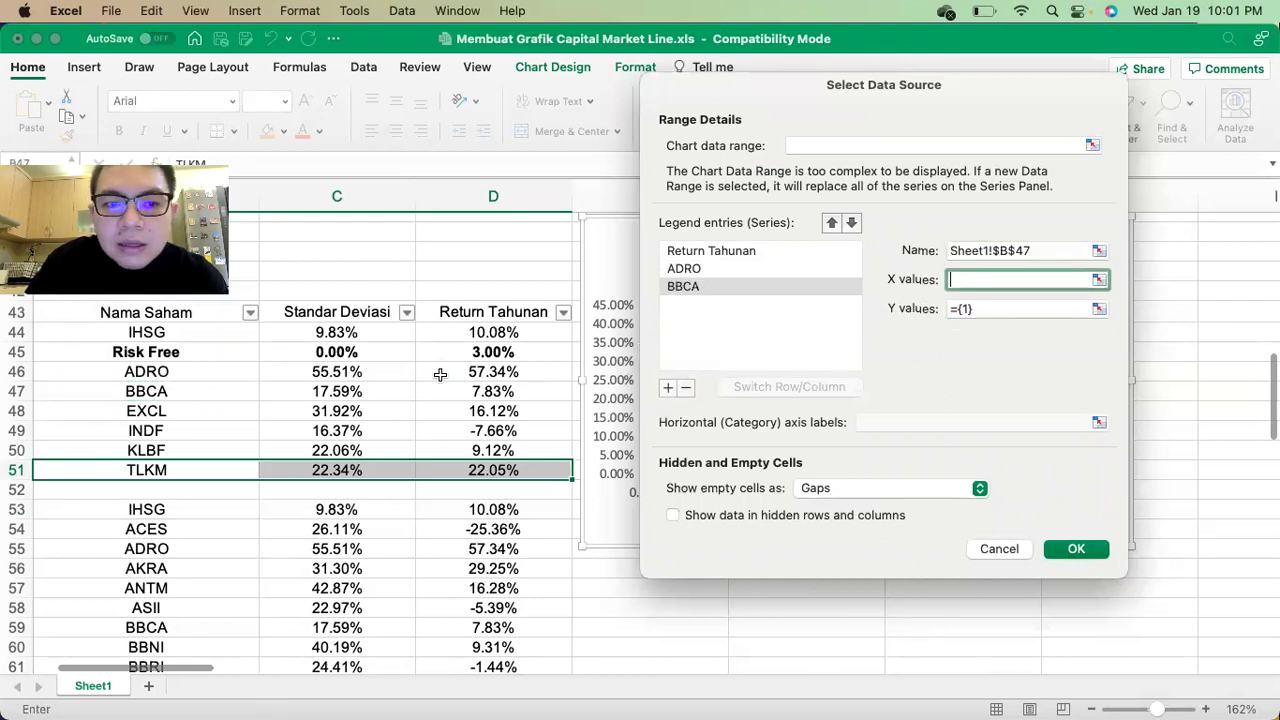
{"action": "left_click", "coordinate": [336, 390]}
{"action": "key", "text": "Tab"}
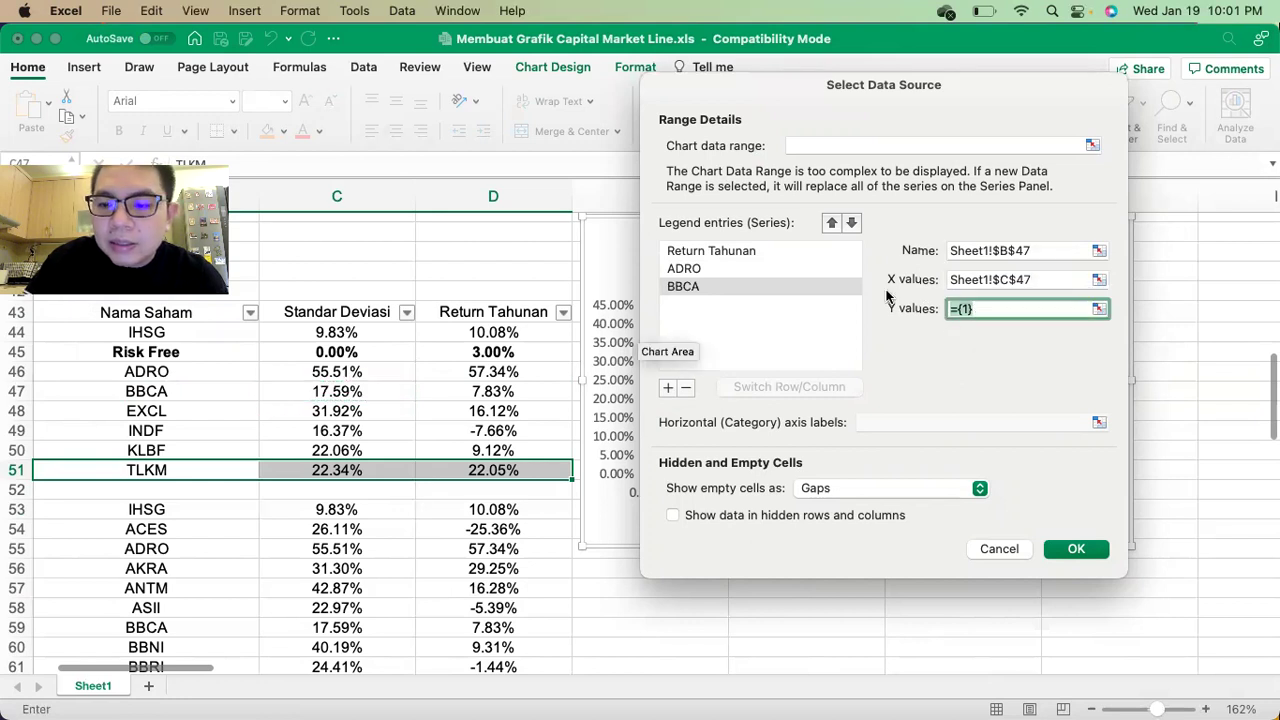
{"action": "key", "text": "BackSpace"}
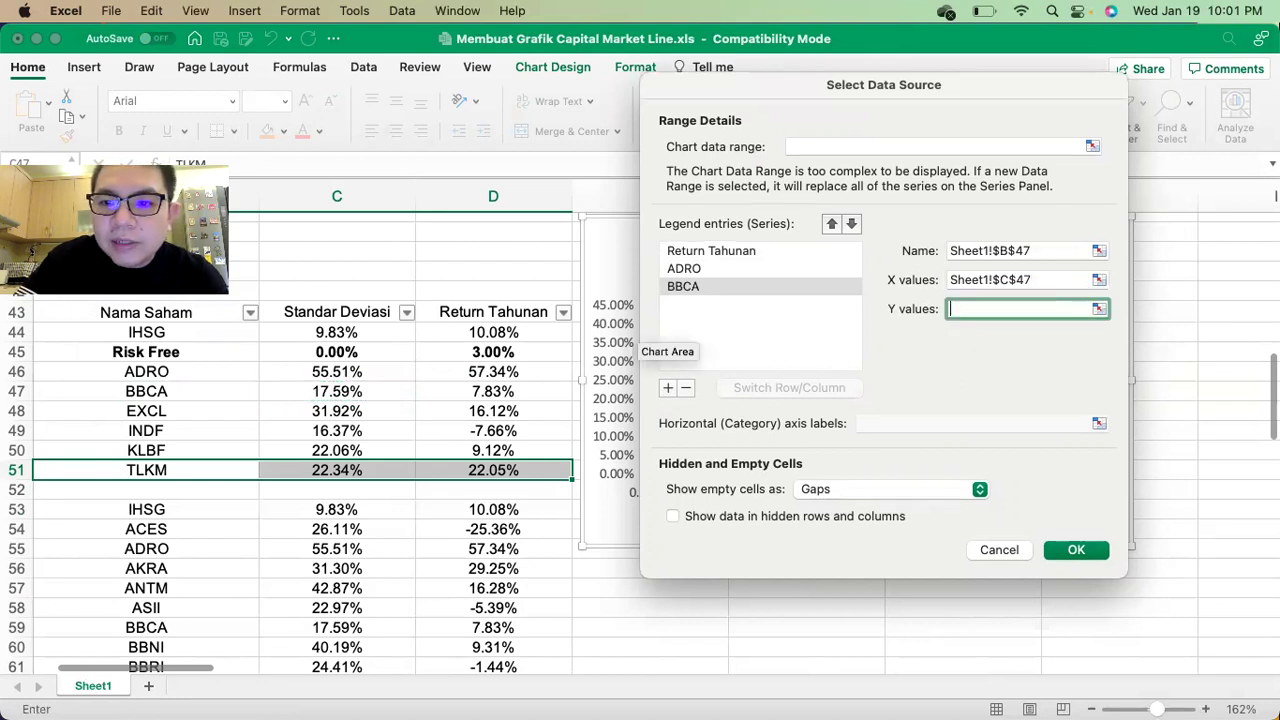
{"action": "left_click", "coordinate": [490, 390]}
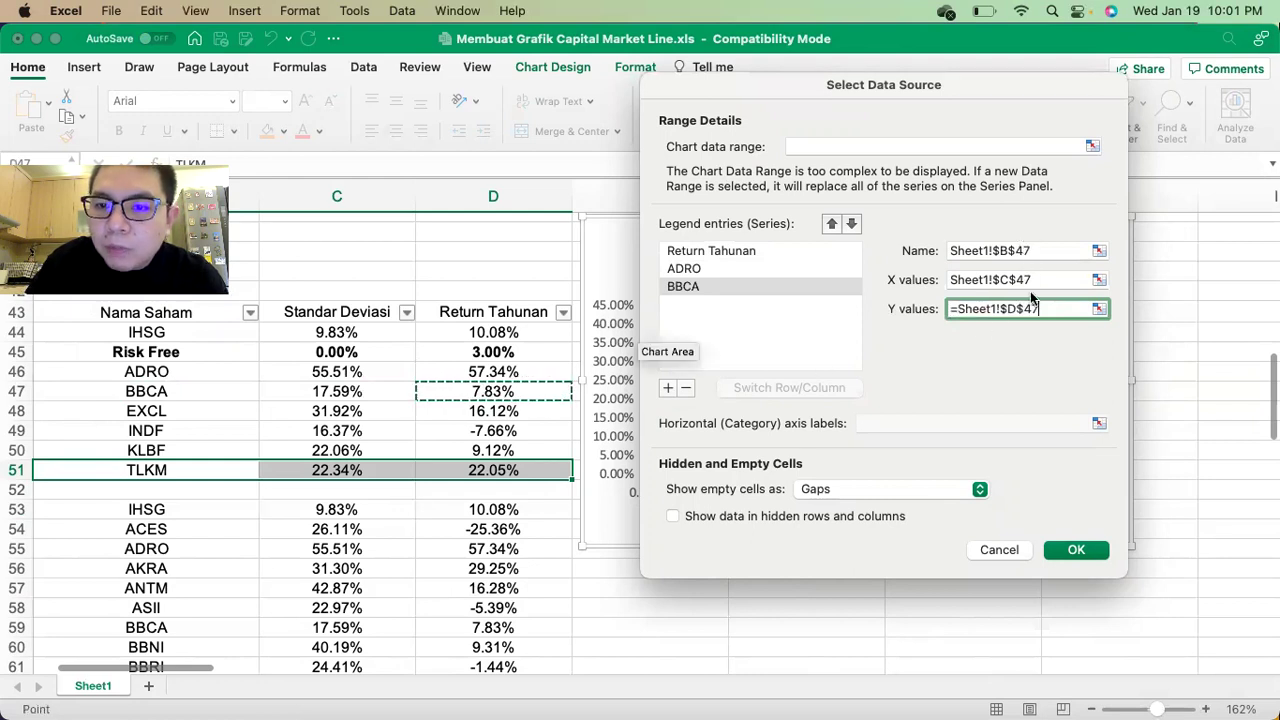
{"action": "left_click", "coordinate": [668, 388]}
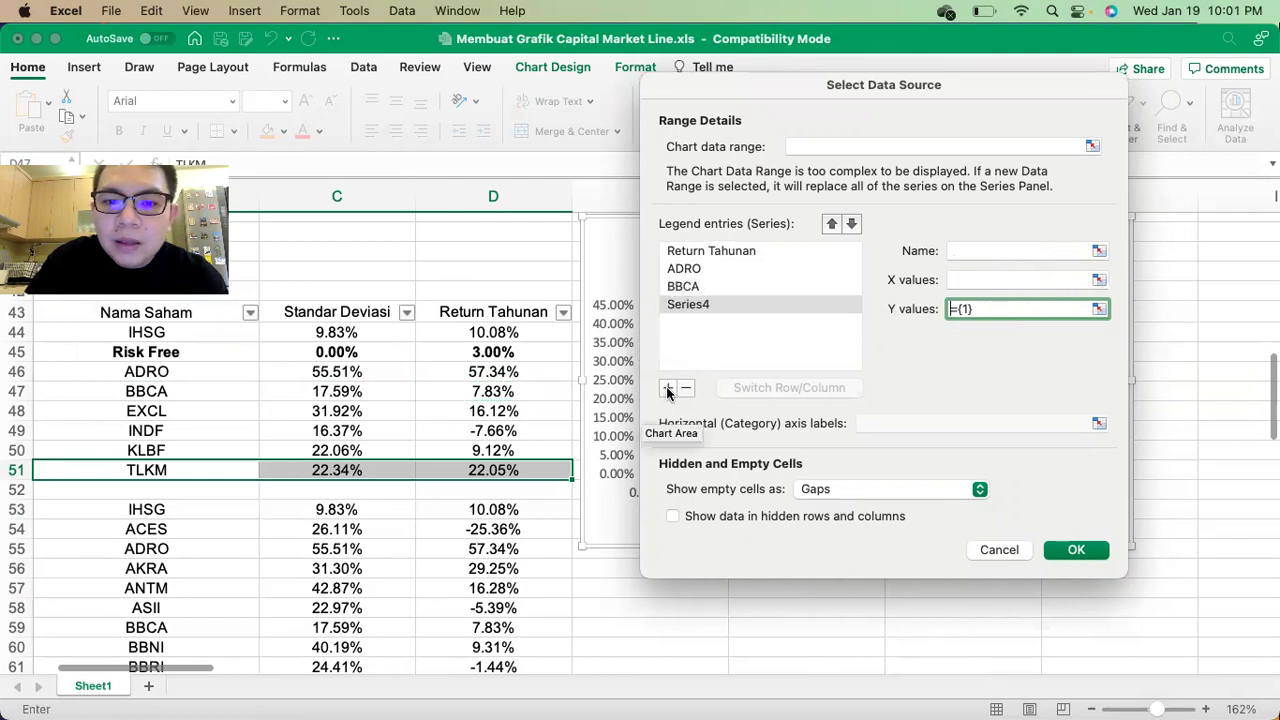
{"action": "left_click", "coordinate": [202, 409]}
{"action": "key", "text": "BackSpace"}
{"action": "key", "text": "BackSpace"}
{"action": "key", "text": "BackSpace"}
{"action": "key", "text": "BackSpace"}
{"action": "key", "text": "BackSpace"}
{"action": "key", "text": "BackSpace"}
{"action": "key", "text": "BackSpace"}
{"action": "key", "text": "BackSpace"}
{"action": "key", "text": "BackSpace"}
{"action": "key", "text": "BackSpace"}
{"action": "key", "text": "BackSpace"}
{"action": "key", "text": "BackSpace"}
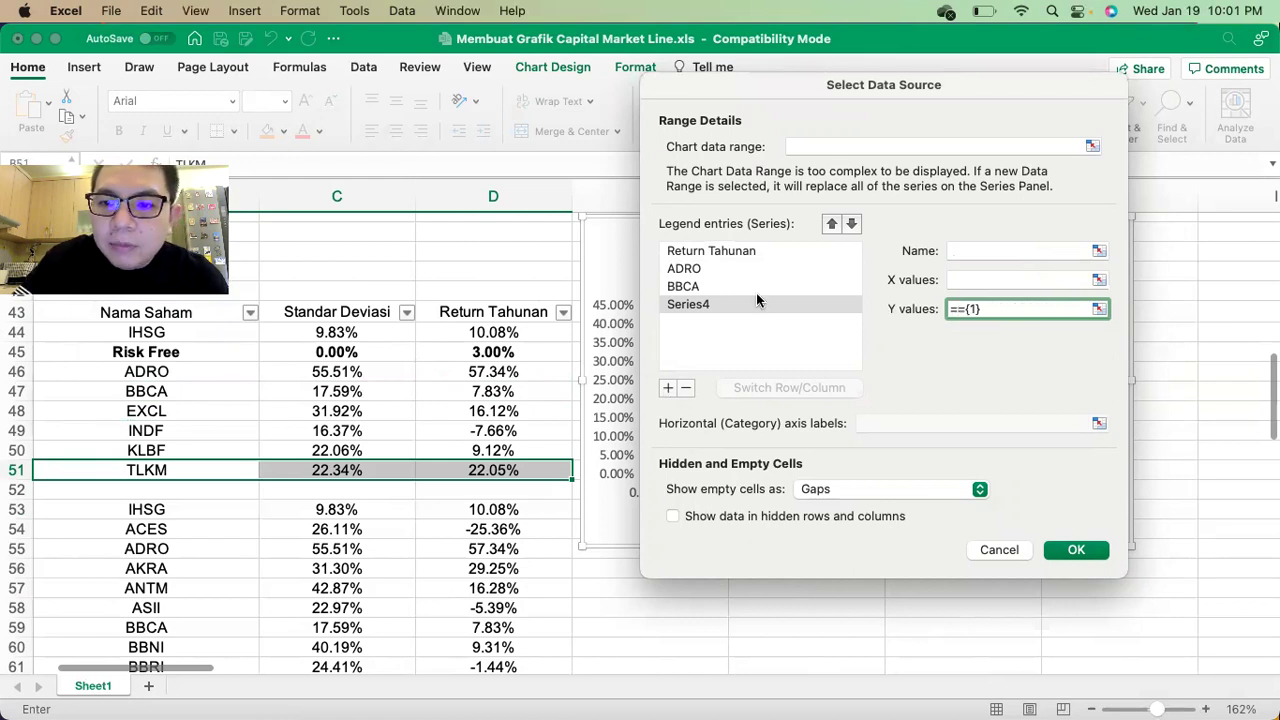
Define the blank fourth series as EXCL, with its name from B48, X value from C48 and Y value from D48.
{"action": "left_click", "coordinate": [977, 252]}
{"action": "left_click", "coordinate": [831, 404]}
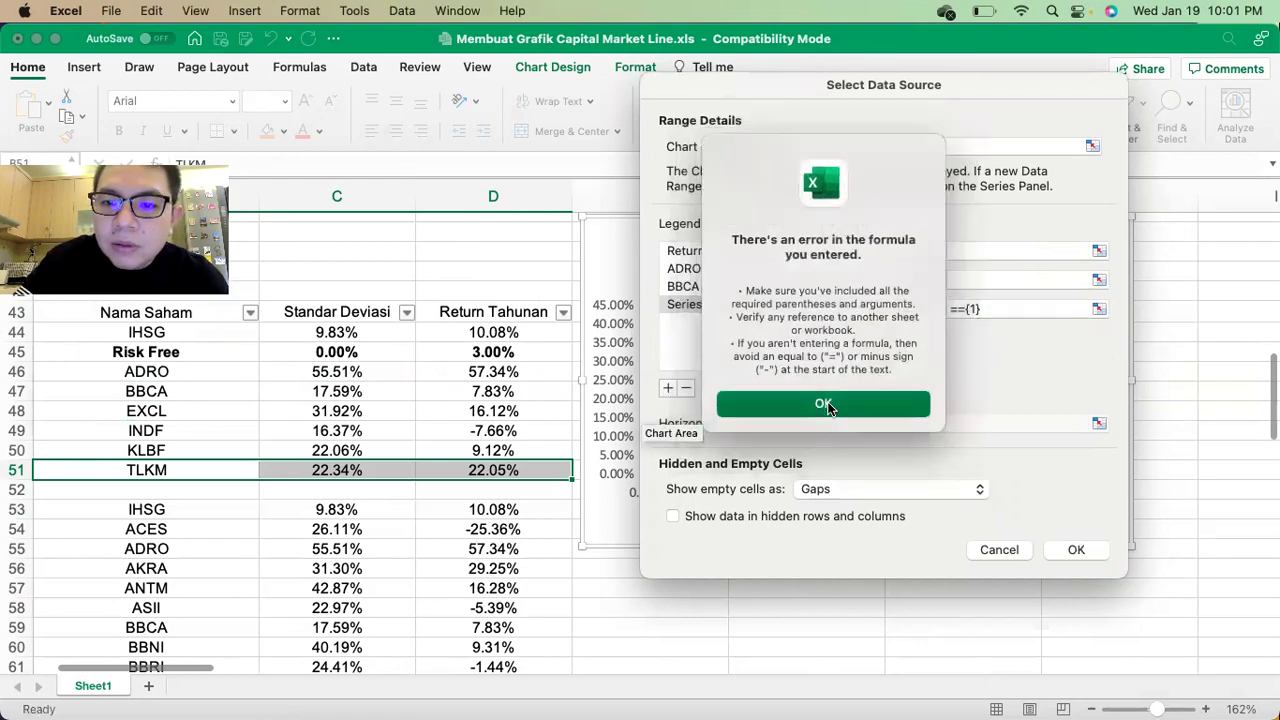
{"action": "left_click", "coordinate": [181, 411]}
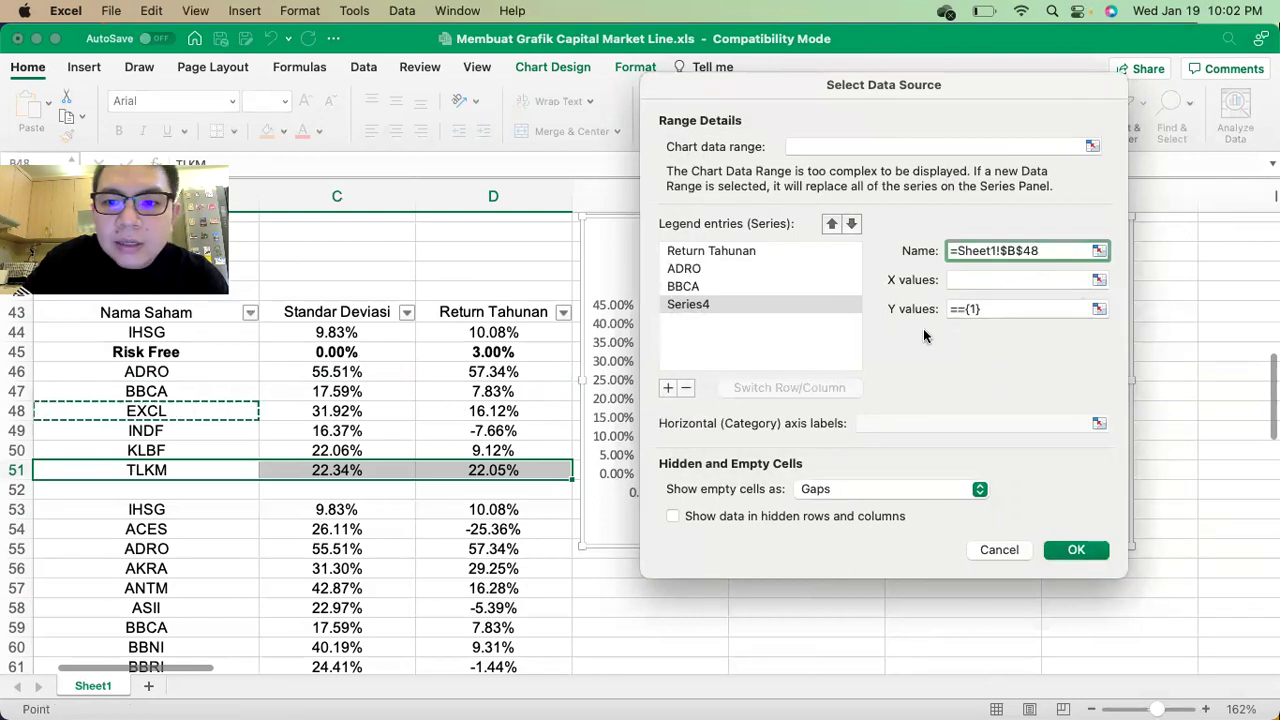
{"action": "left_click", "coordinate": [970, 280]}
{"action": "left_click", "coordinate": [358, 411]}
{"action": "left_click", "coordinate": [980, 310]}
{"action": "key", "text": "super+a"}
{"action": "key", "text": "BackSpace"}
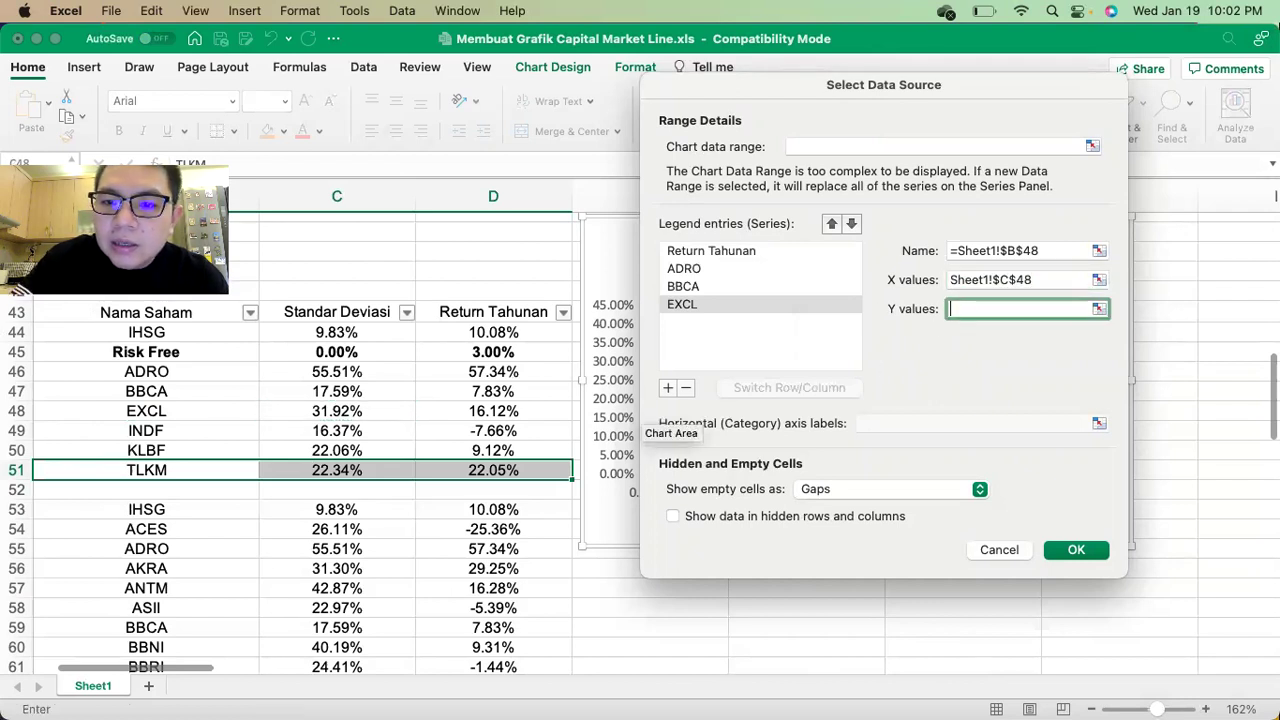
{"action": "left_click", "coordinate": [497, 411]}
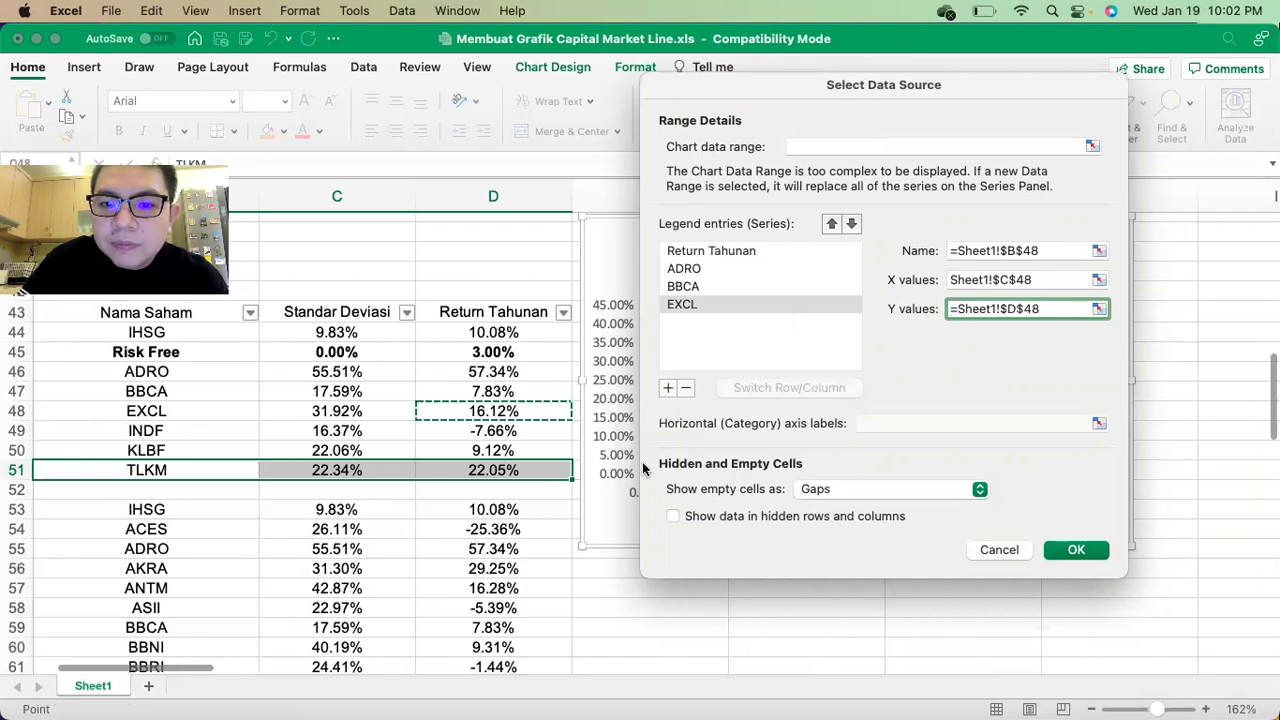
Add an INDF series to the chart's data source with name from B49, X value from C49 and Y value from D49.
{"action": "left_click", "coordinate": [668, 389]}
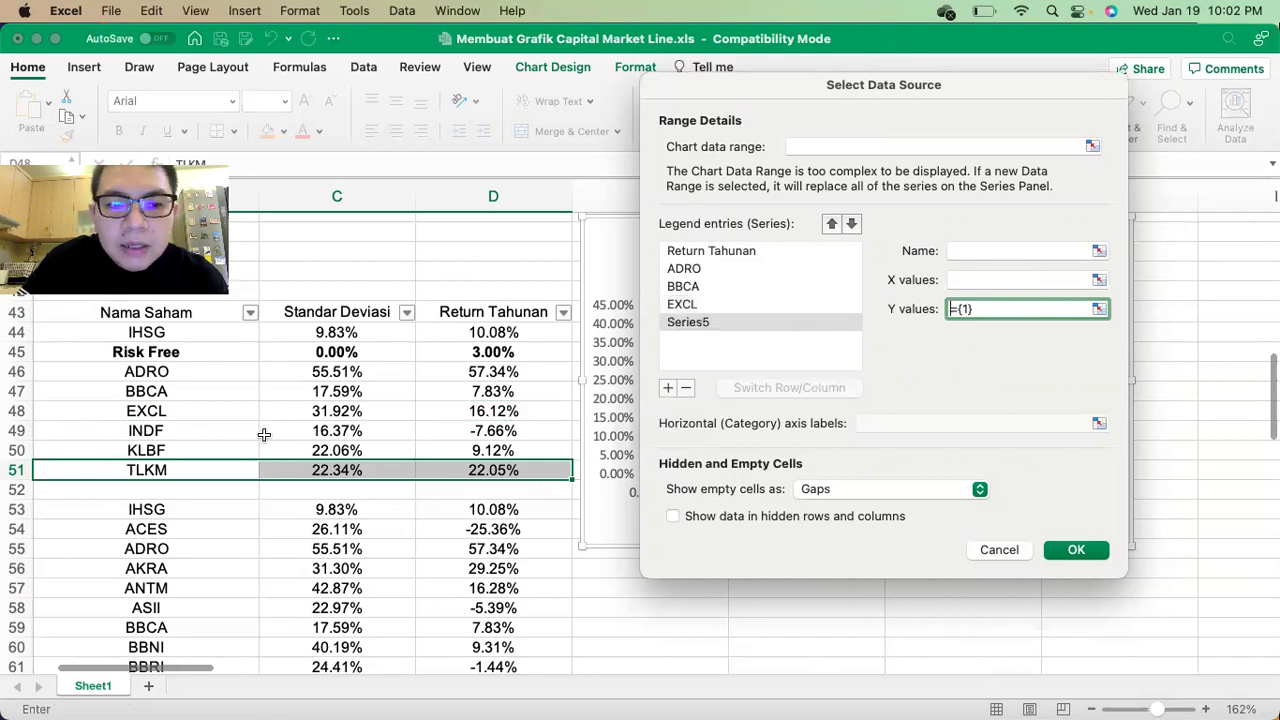
{"action": "left_click", "coordinate": [963, 252]}
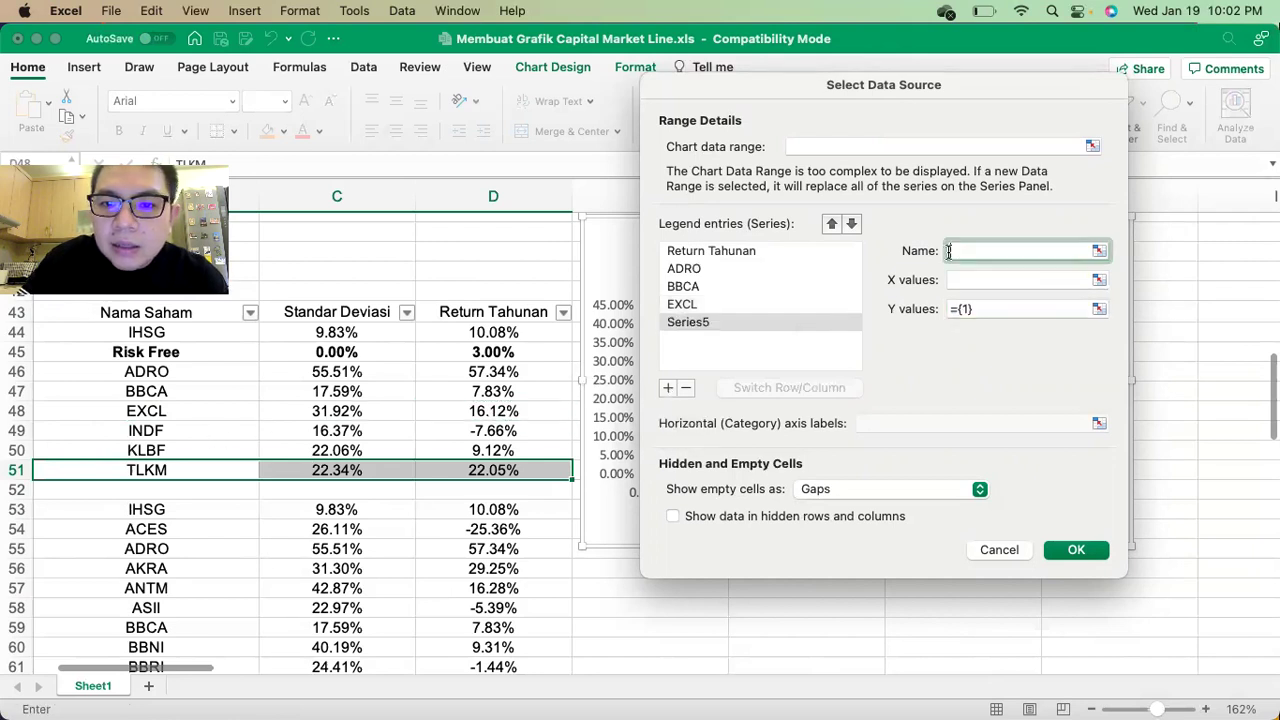
{"action": "left_click", "coordinate": [168, 432]}
{"action": "left_click", "coordinate": [977, 280]}
{"action": "left_click", "coordinate": [326, 428]}
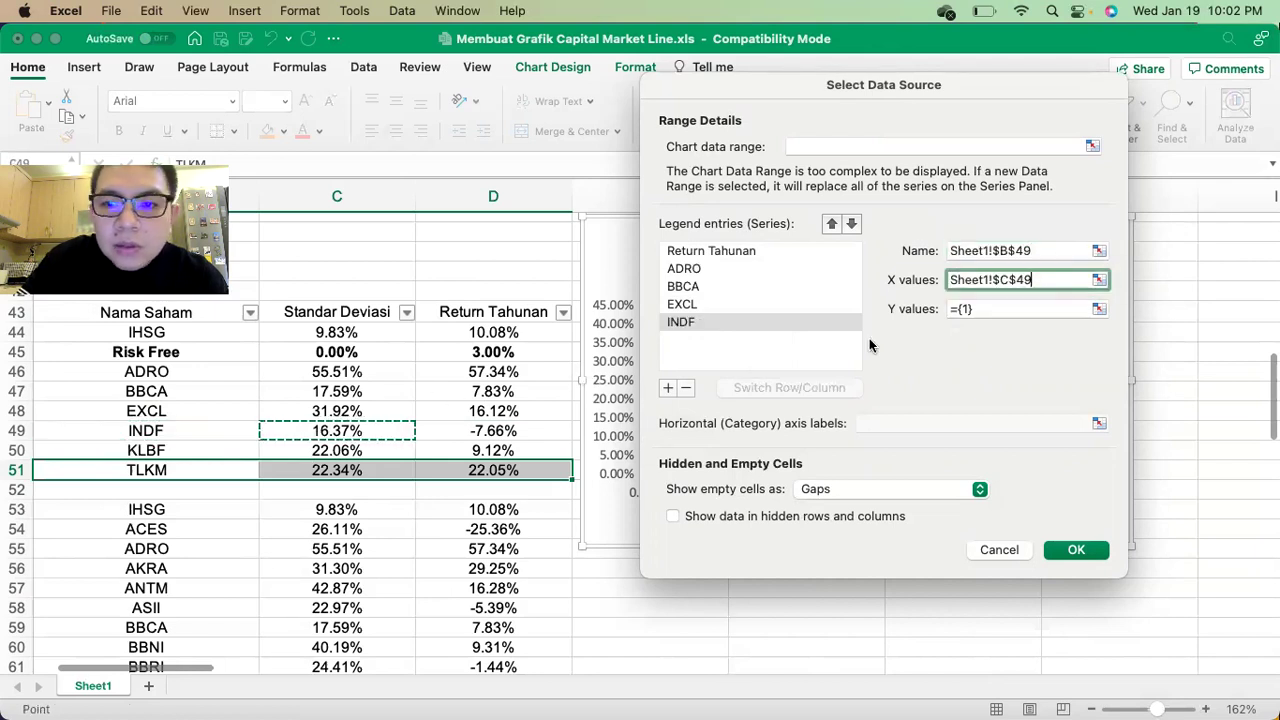
{"action": "key", "text": "Tab"}
{"action": "key", "text": "BackSpace"}
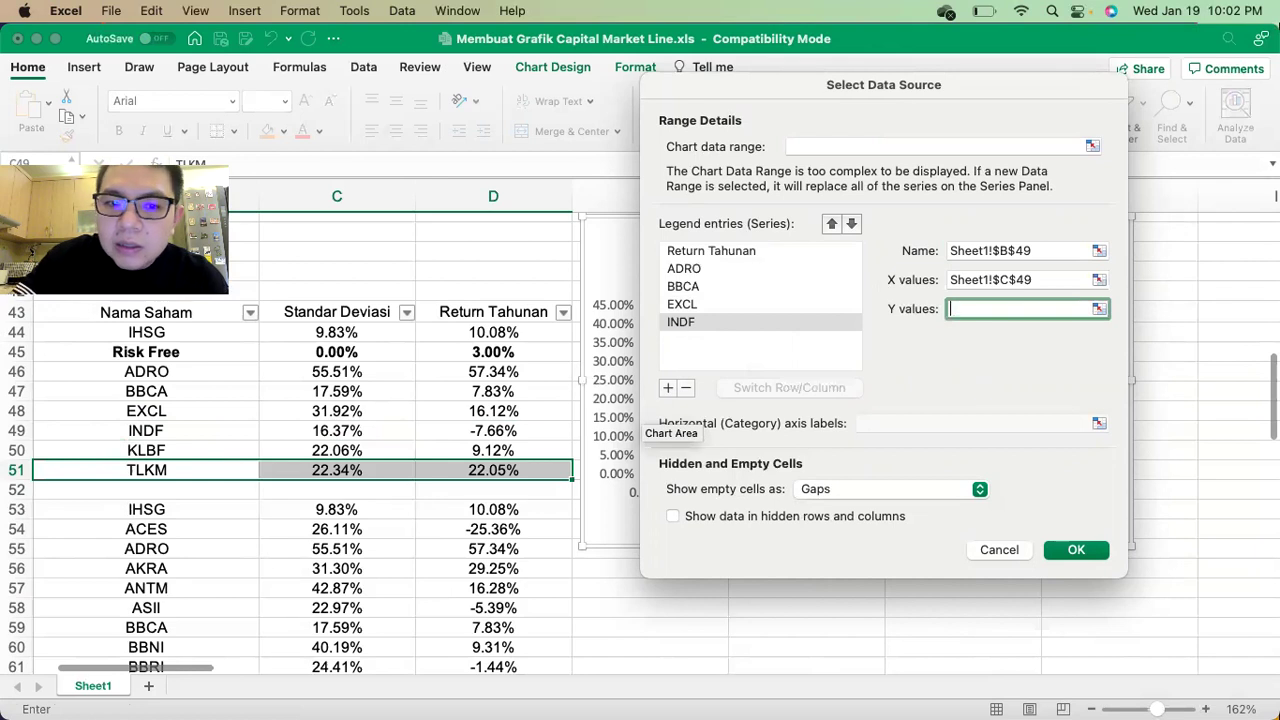
{"action": "left_click", "coordinate": [505, 430]}
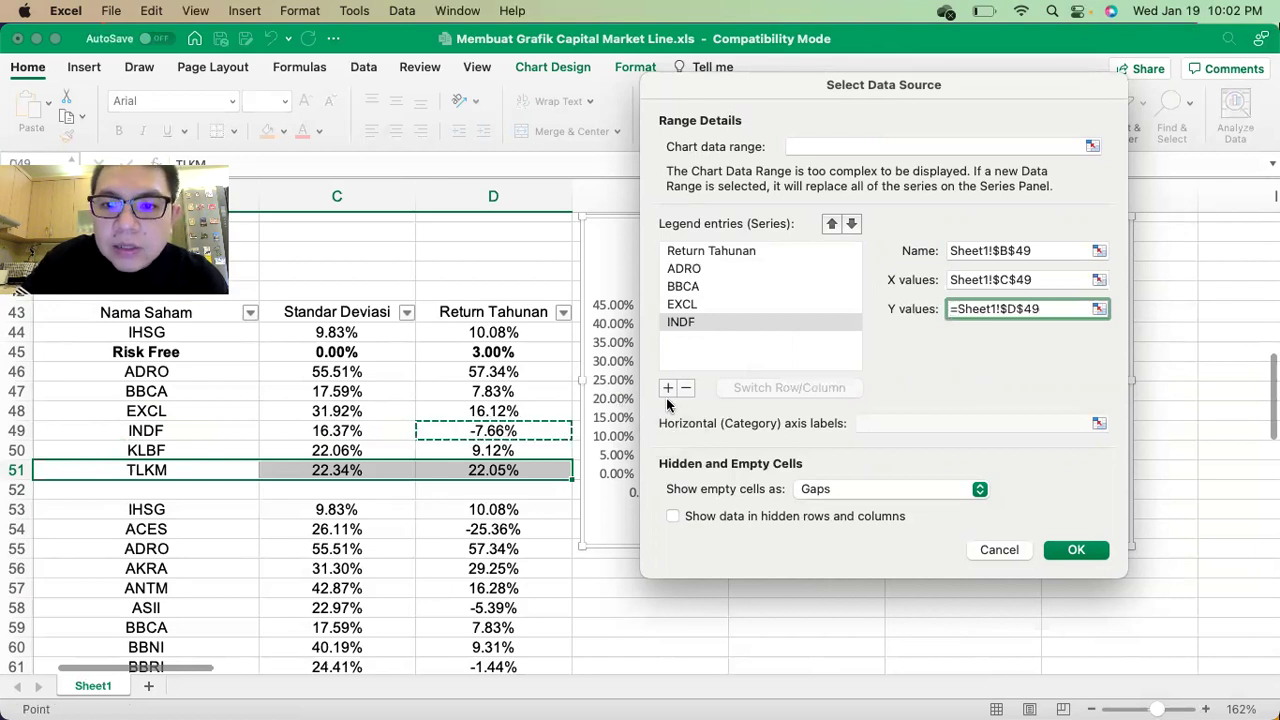
Add a KLBF series with its name from B50, X value from C50 and Y value from D50.
{"action": "left_click", "coordinate": [668, 387]}
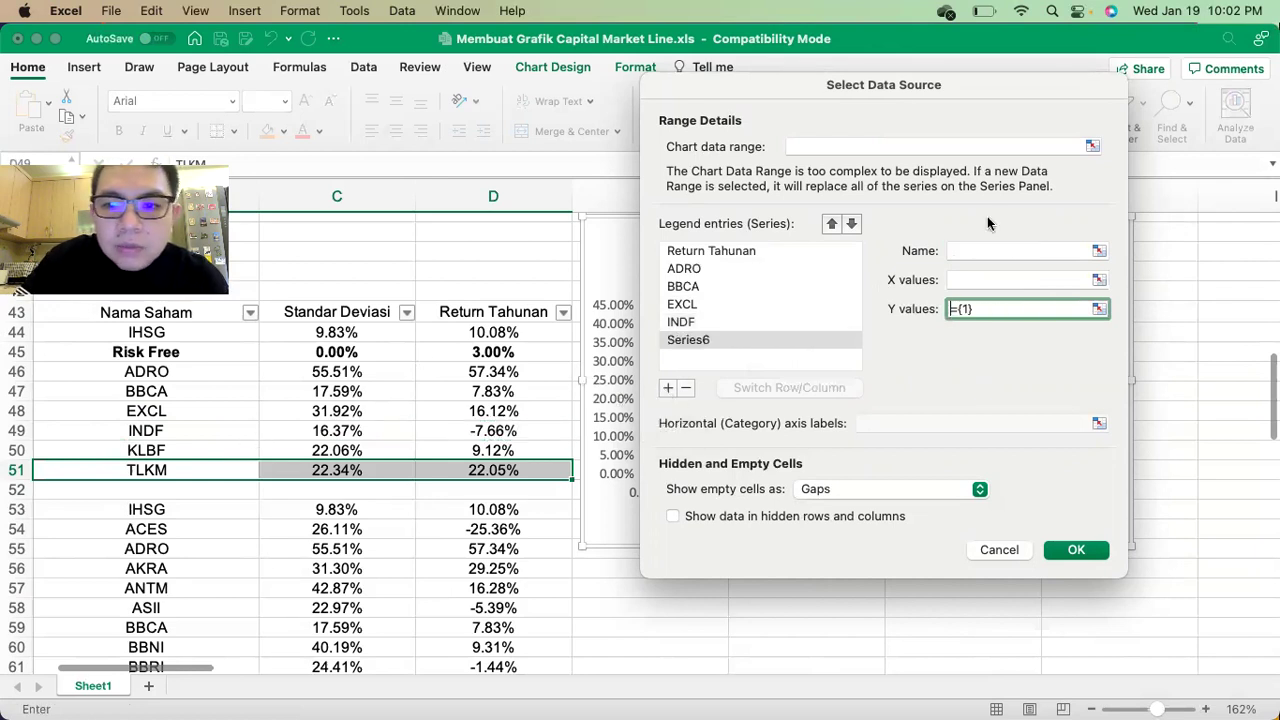
{"action": "left_click", "coordinate": [975, 250]}
{"action": "left_click", "coordinate": [182, 450]}
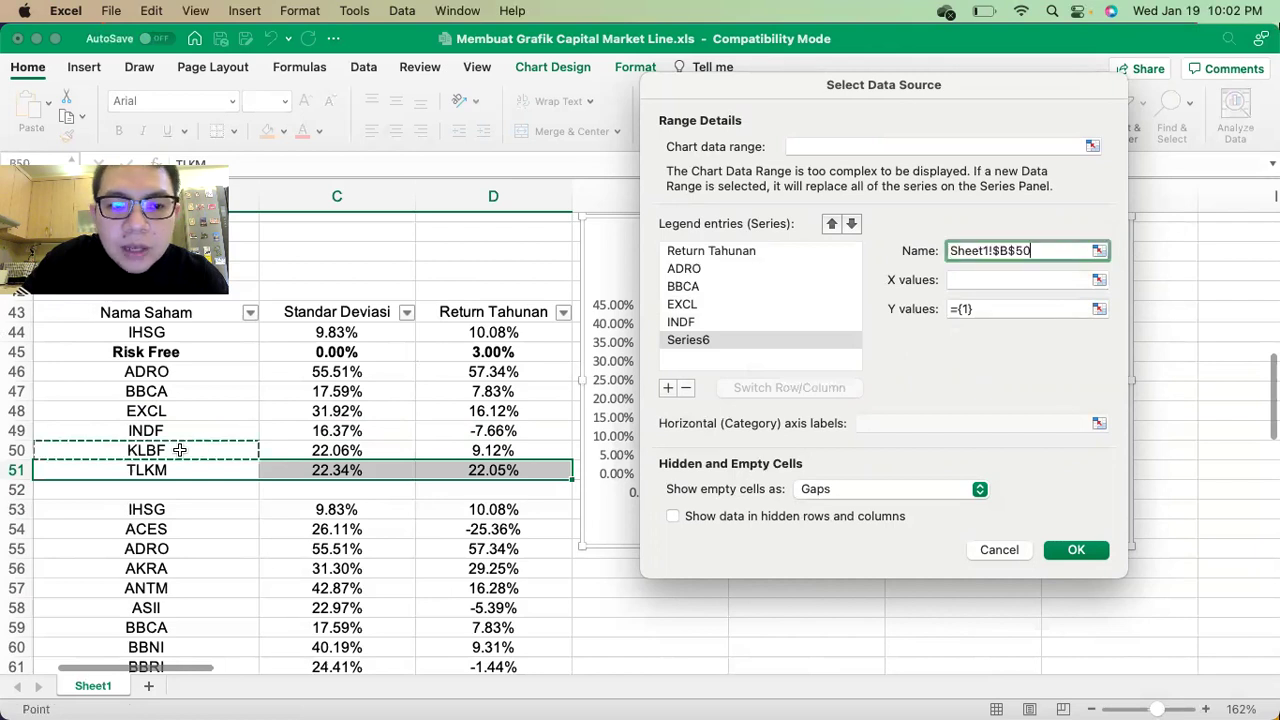
{"action": "left_click", "coordinate": [972, 281]}
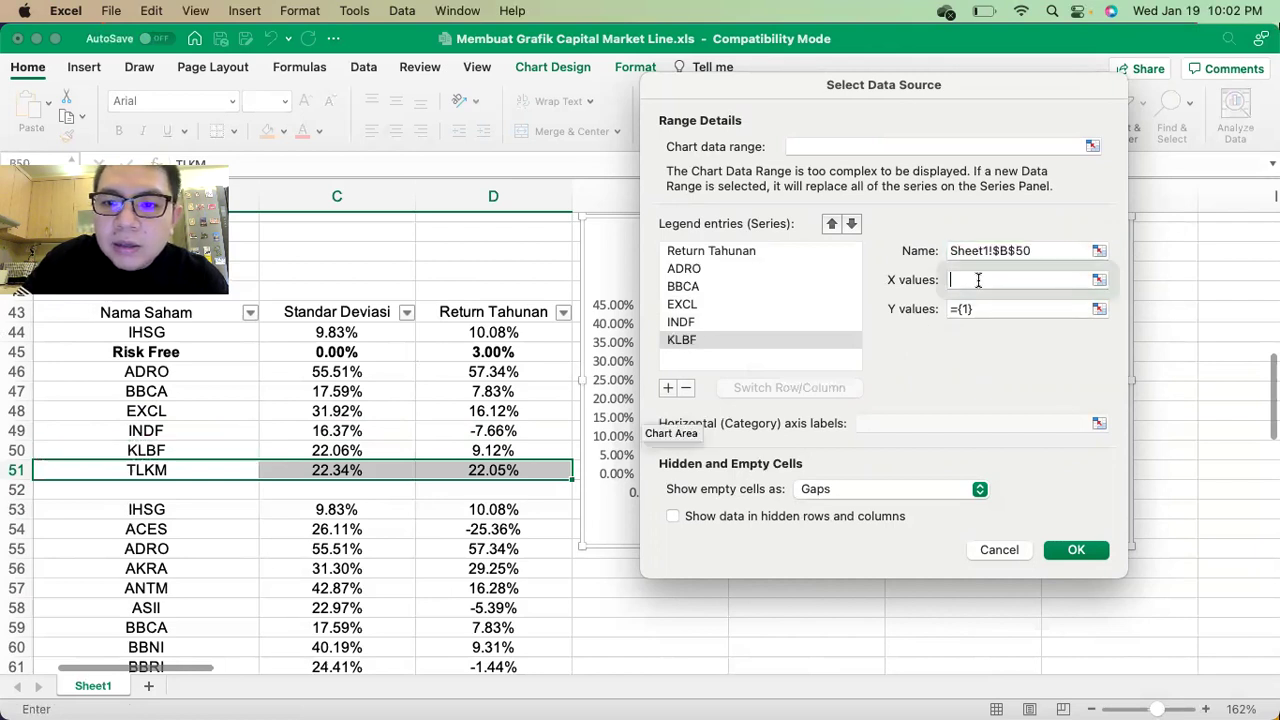
{"action": "left_click", "coordinate": [328, 450]}
{"action": "left_click", "coordinate": [936, 314]}
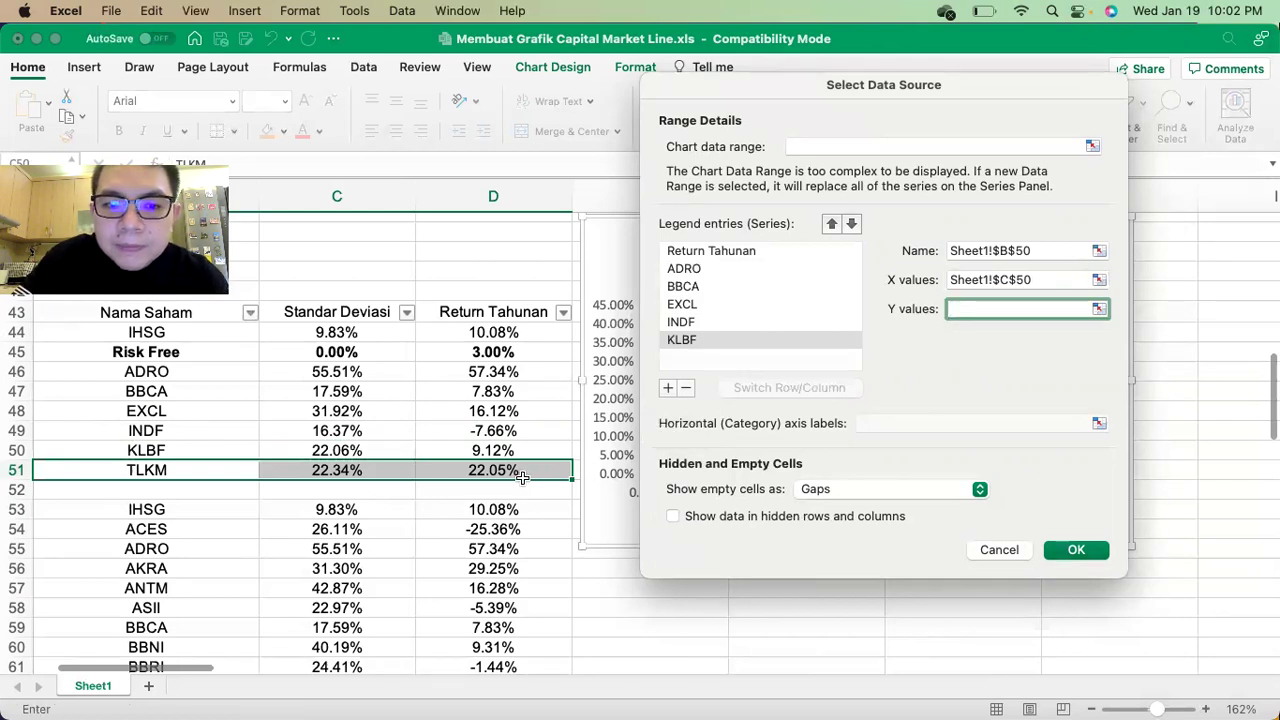
{"action": "left_click", "coordinate": [493, 450]}
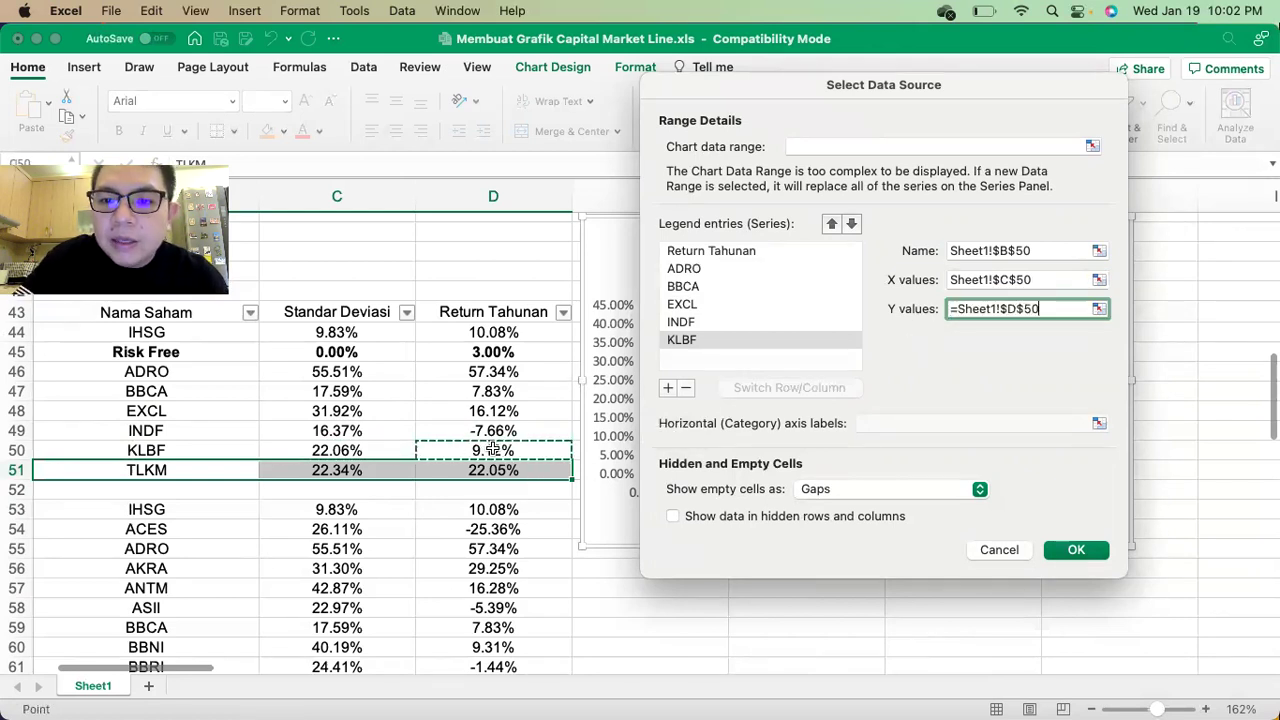
Add a TLKM series with name from B51, X value from C51 and Y value from D51, and apply the data source changes.
{"action": "left_click", "coordinate": [667, 388]}
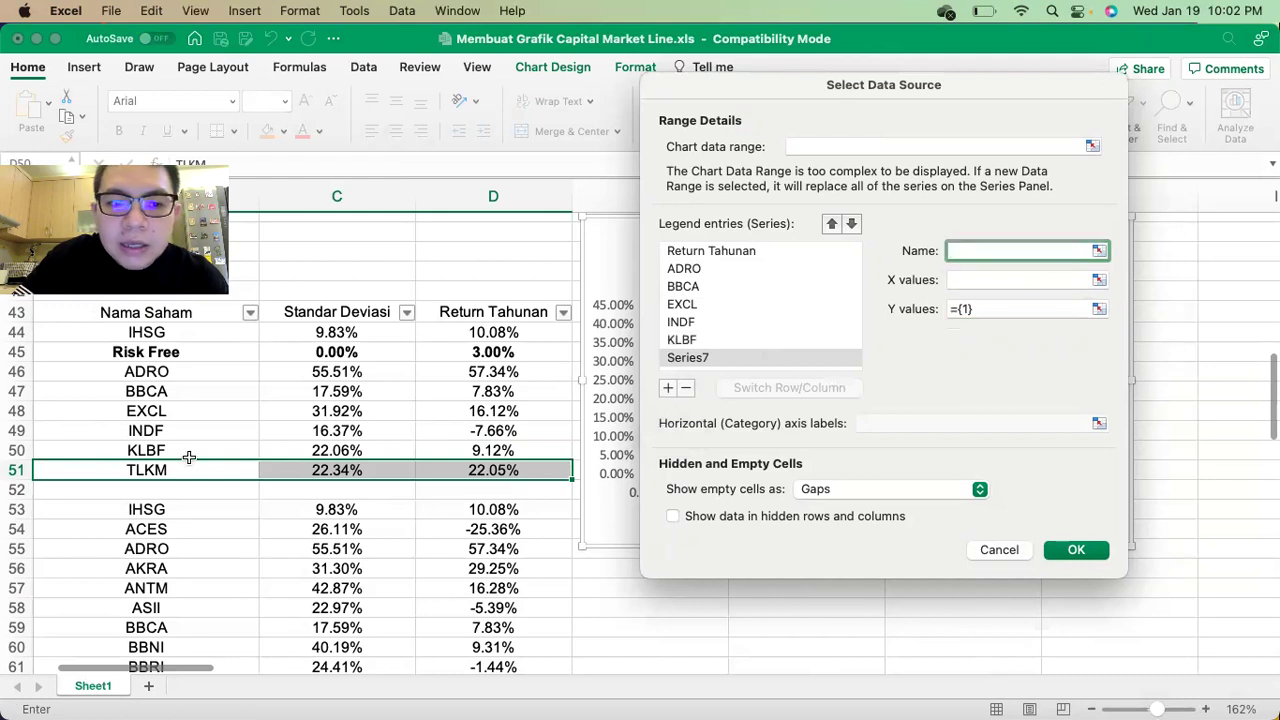
{"action": "left_click", "coordinate": [163, 473]}
{"action": "key", "text": "Tab"}
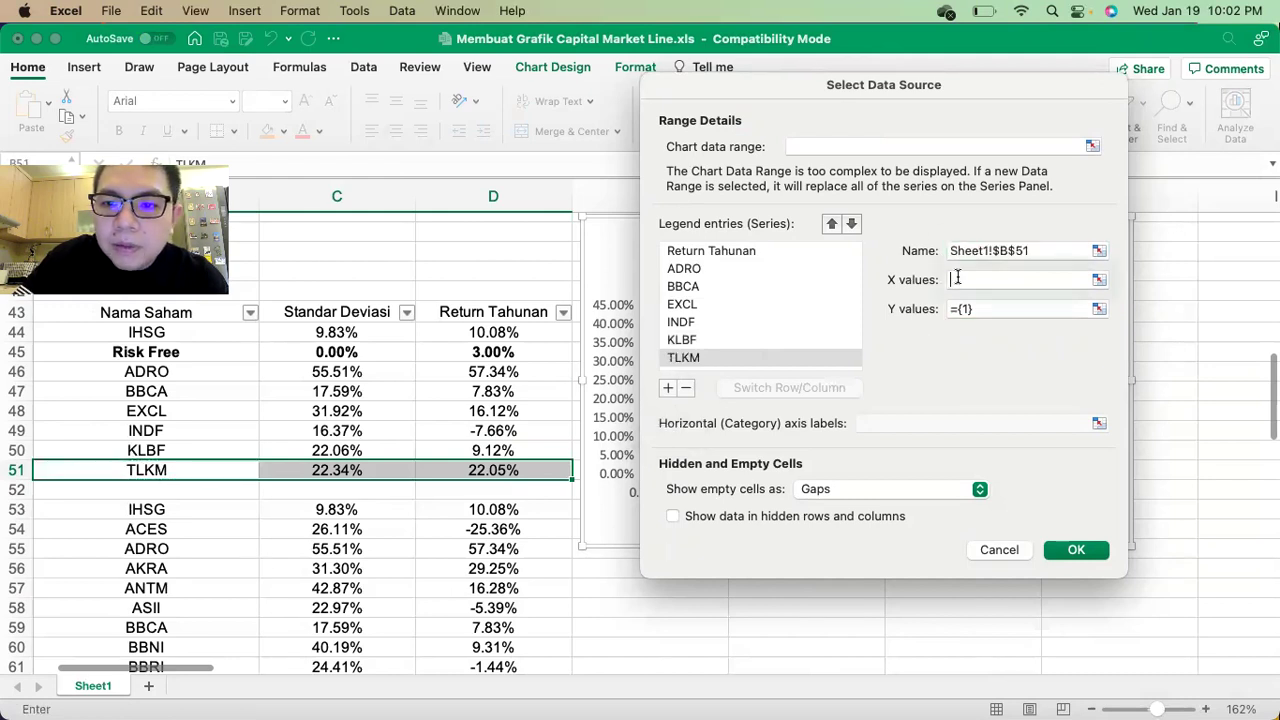
{"action": "left_click", "coordinate": [324, 469]}
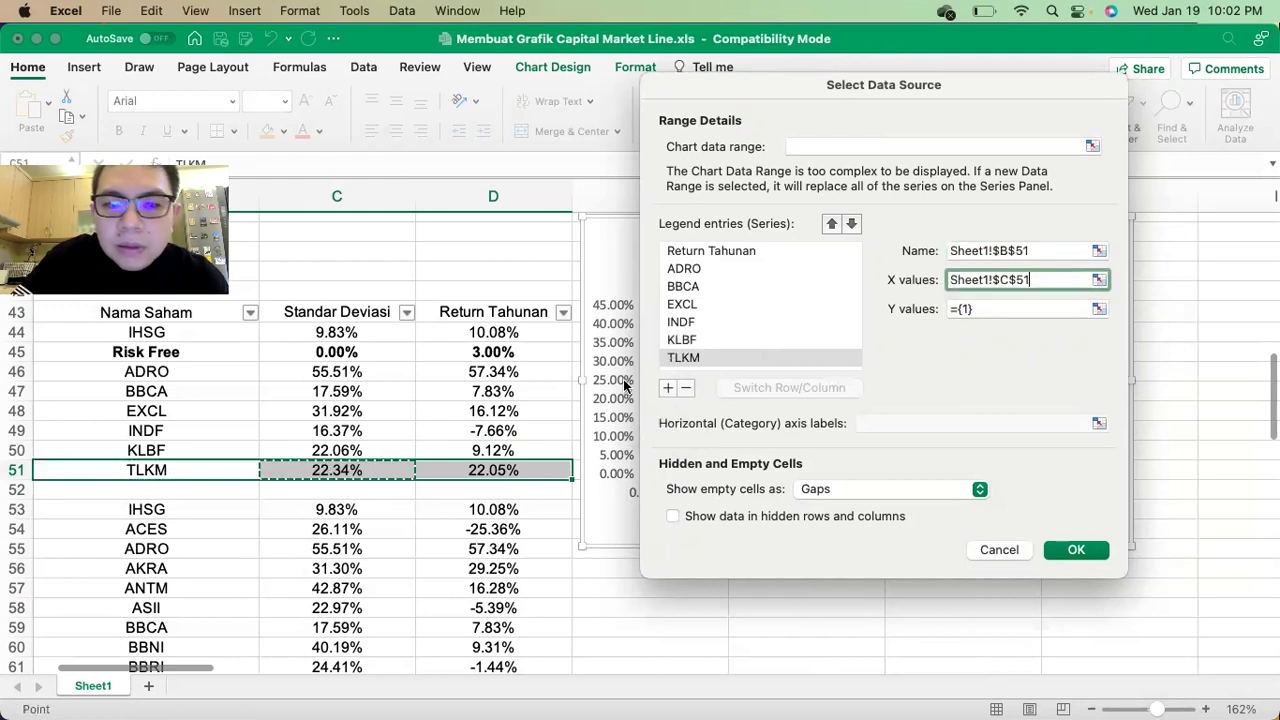
{"action": "left_click", "coordinate": [984, 310]}
{"action": "key", "text": "BackSpace"}
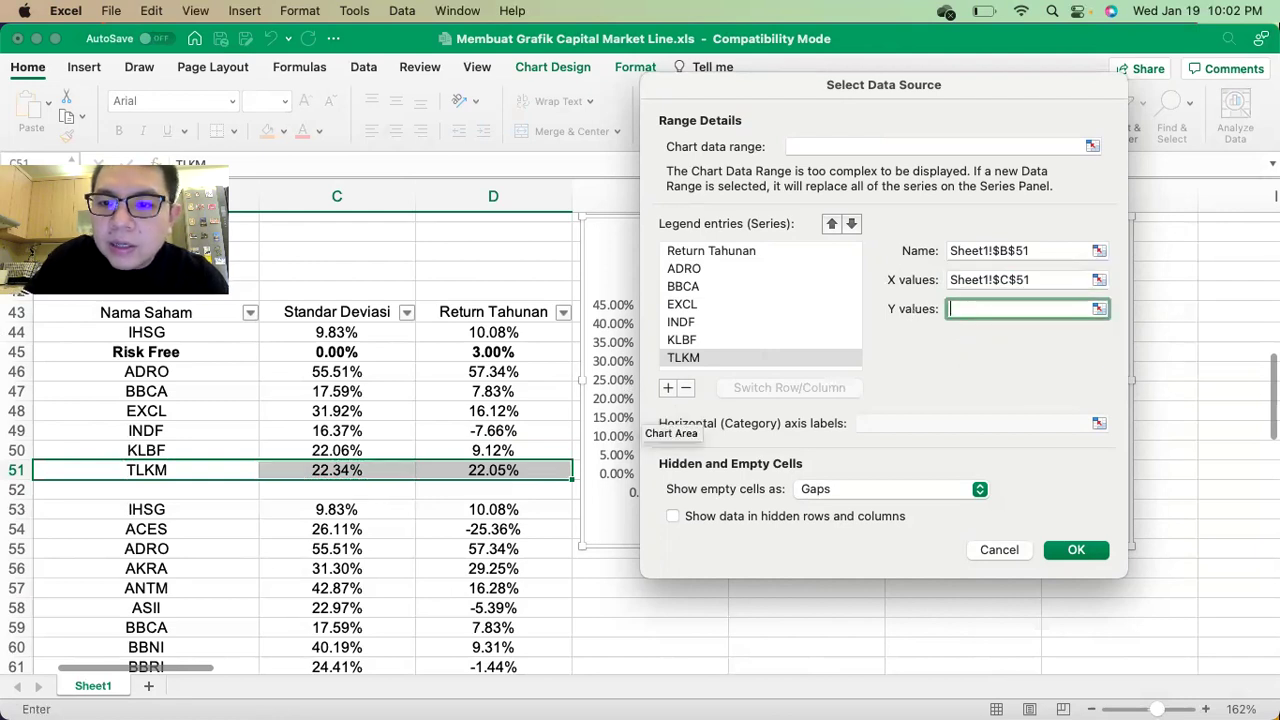
{"action": "left_click", "coordinate": [507, 467]}
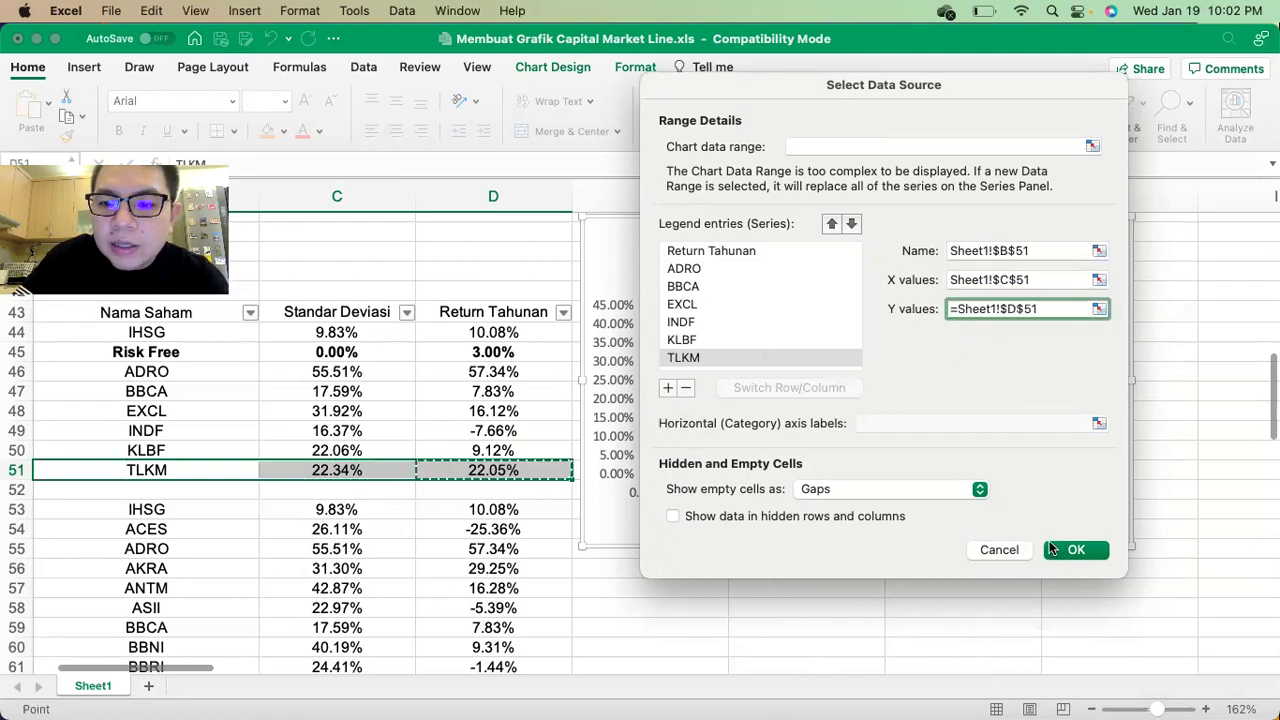
{"action": "left_click", "coordinate": [1062, 550]}
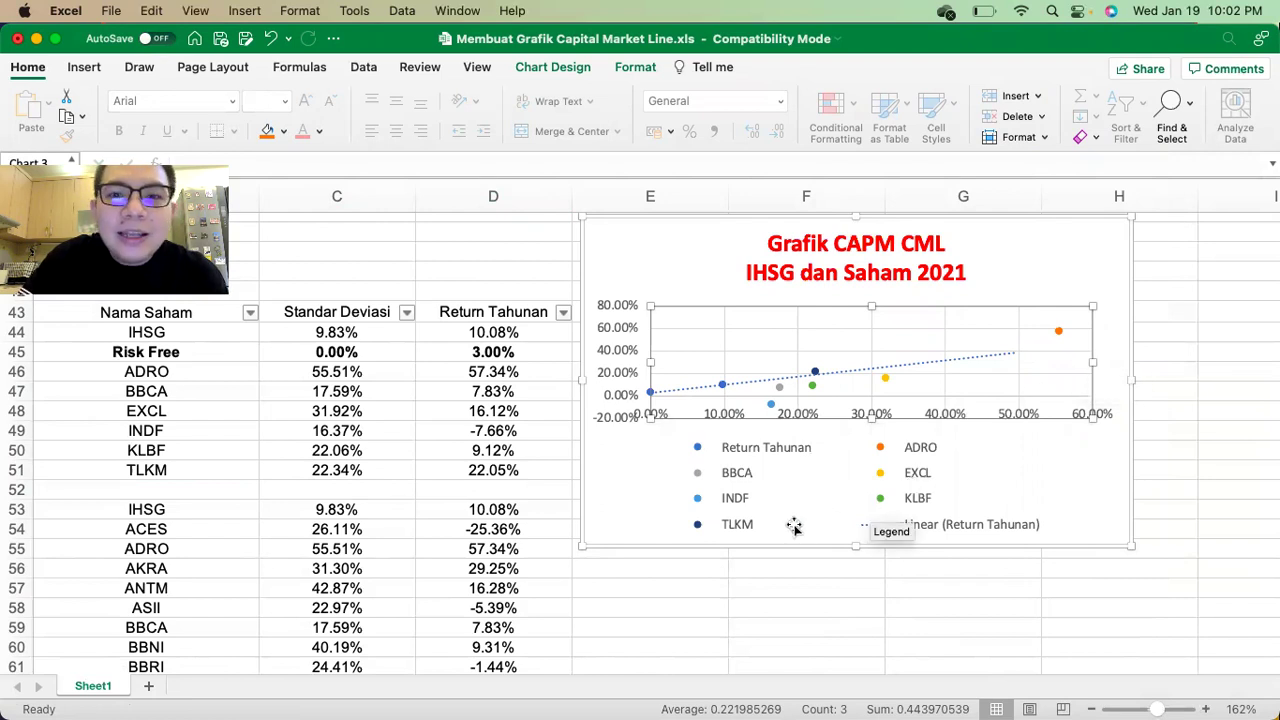
Delete the legend from the Grafik CAPM CML chart and enlarge the chart slightly in width and height.
{"action": "left_click", "coordinate": [741, 493]}
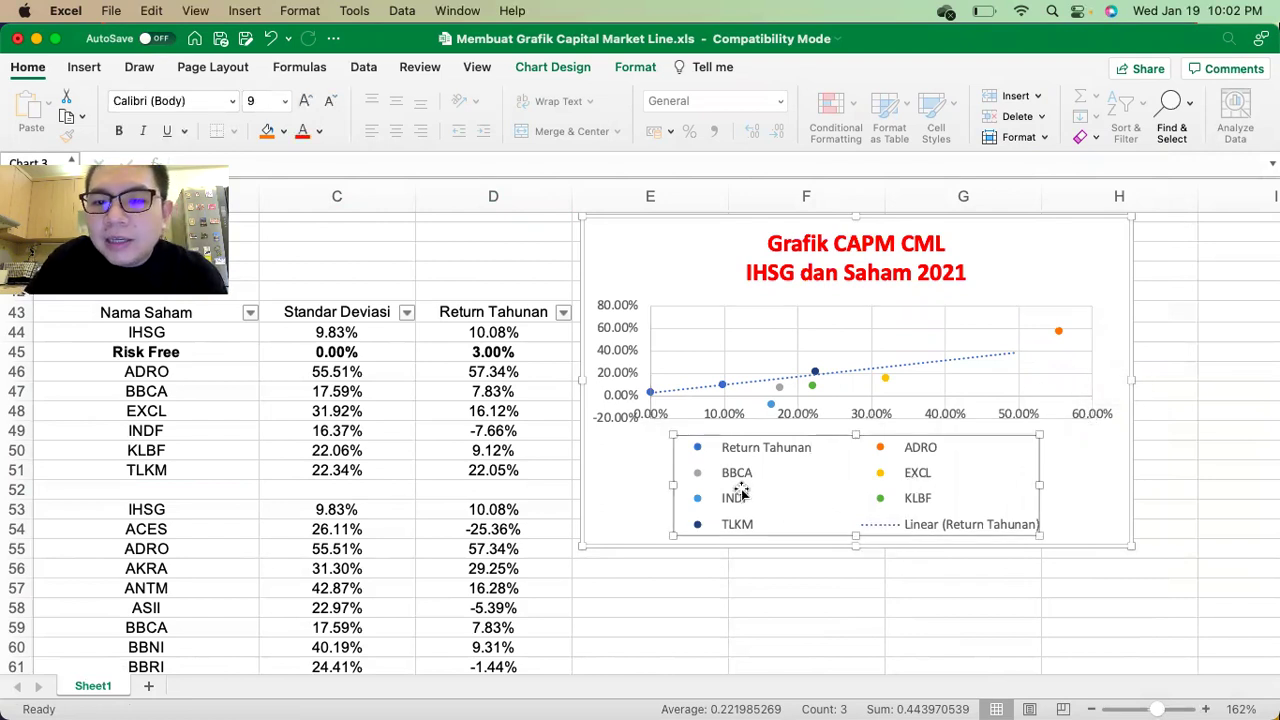
{"action": "key", "text": "Delete"}
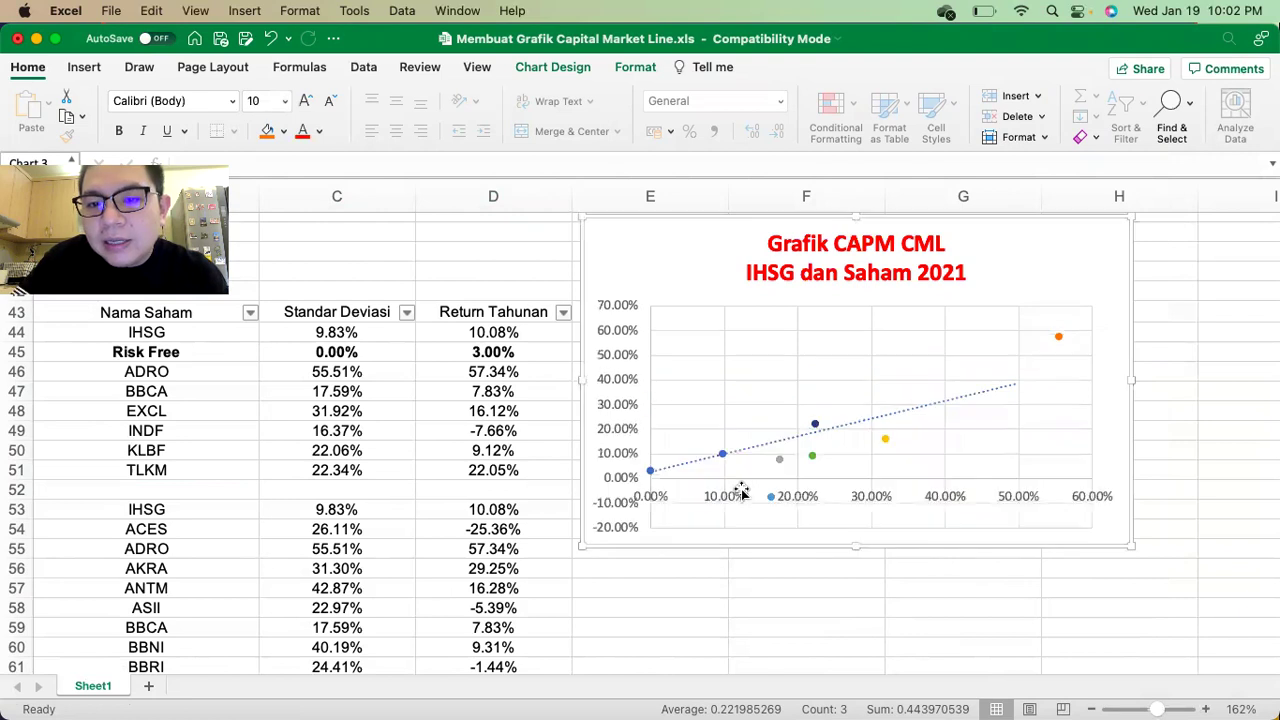
{"action": "left_click_drag", "start_coordinate": [1131, 544], "coordinate": [1162, 604]}
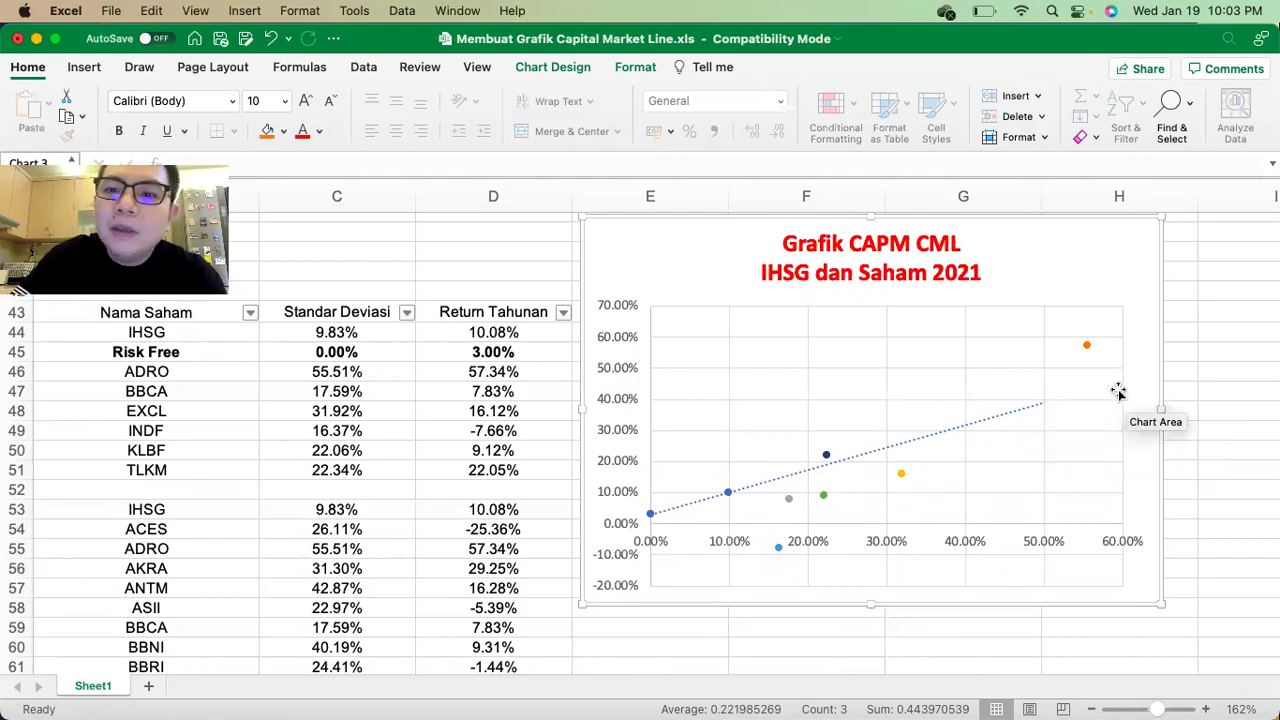
Add a data label to the orange ADRO point on the chart.
{"action": "mouse_move", "coordinate": [1089, 350]}
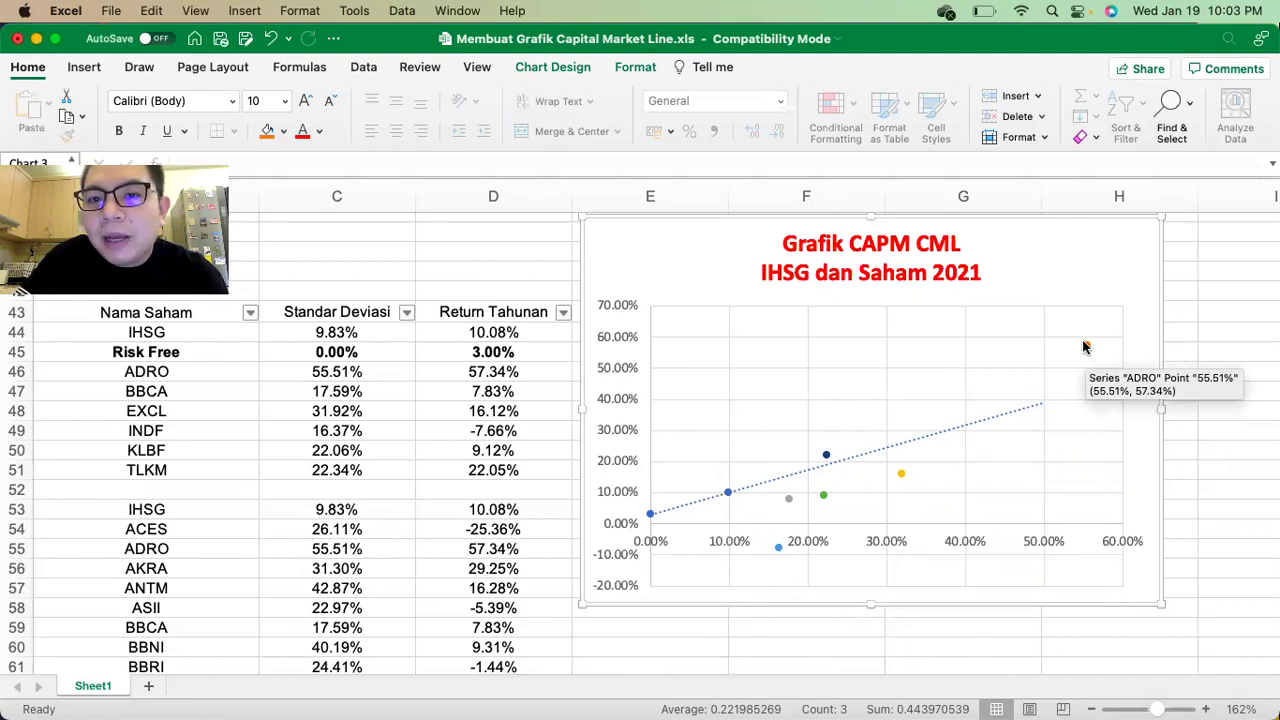
{"action": "left_click", "coordinate": [1086, 346]}
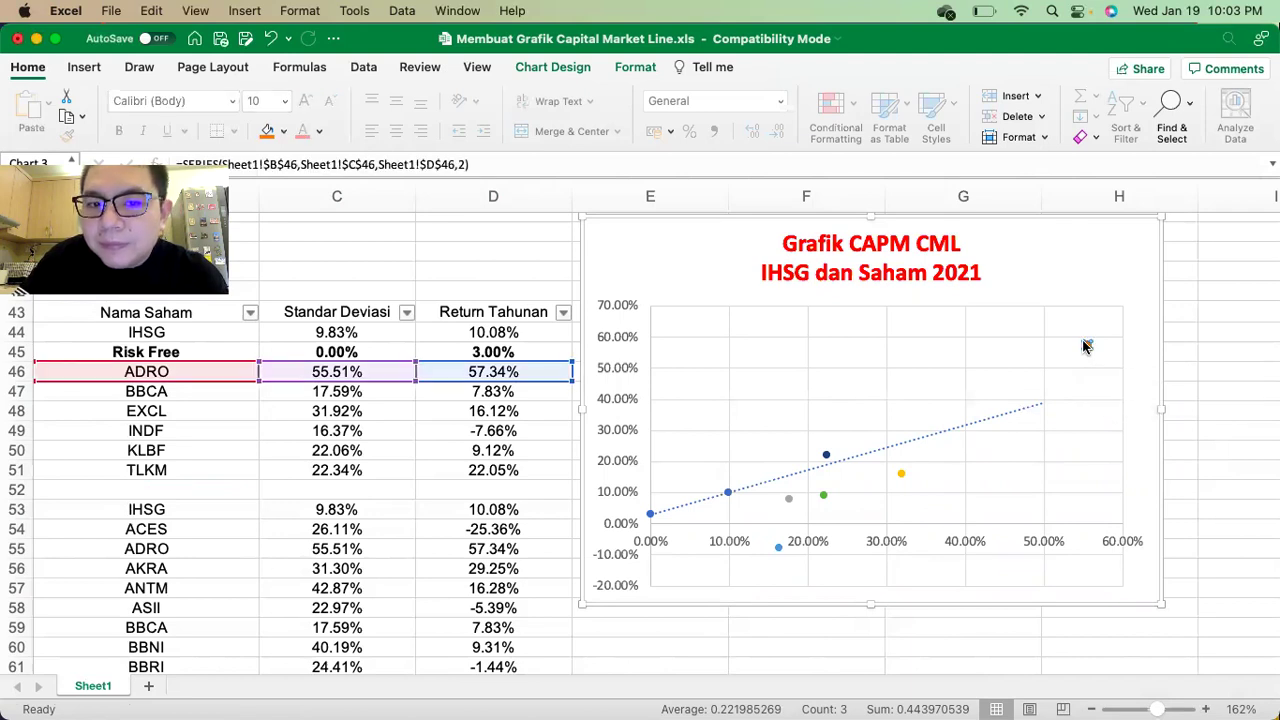
{"action": "right_click", "coordinate": [1086, 346]}
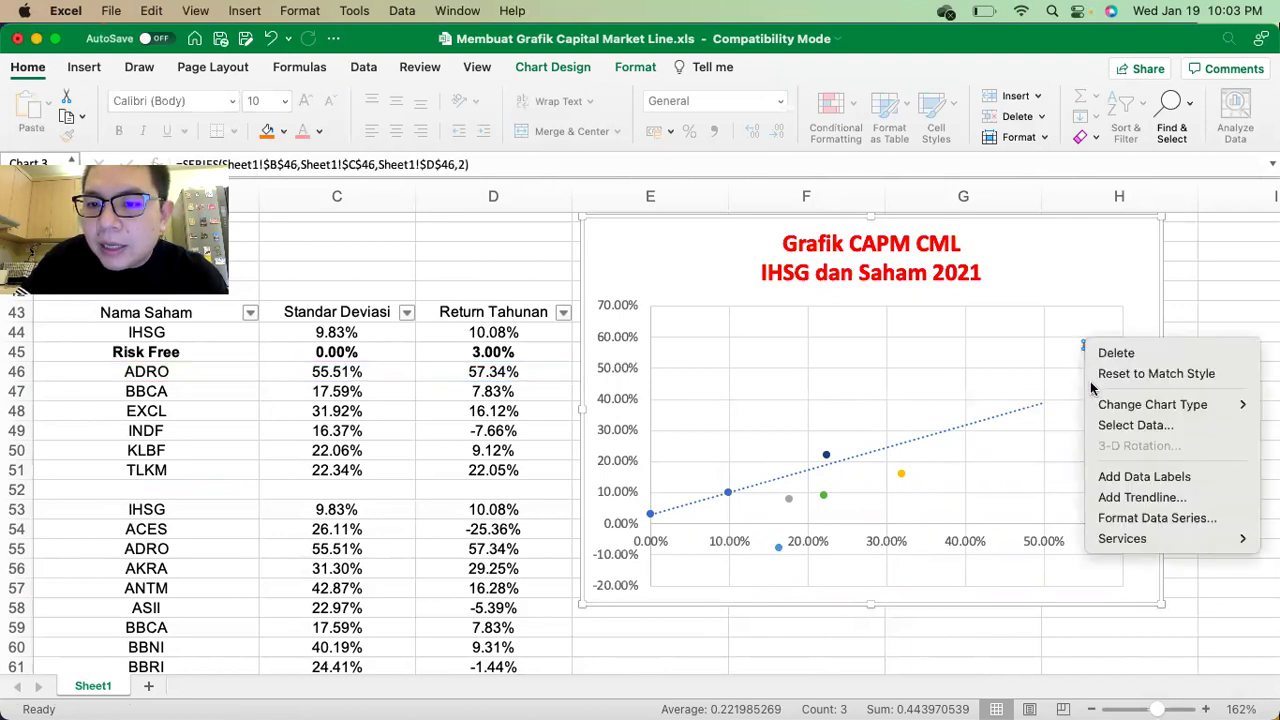
{"action": "left_click", "coordinate": [1112, 481]}
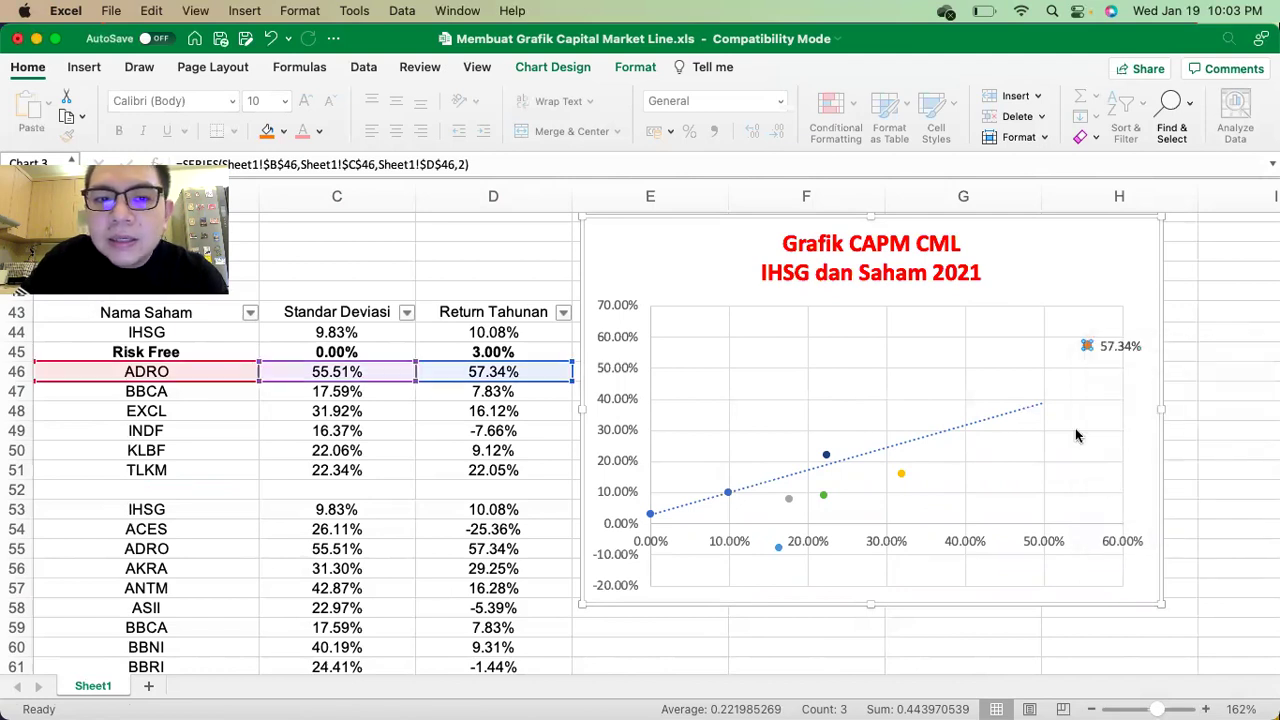
Include the series name and X value in the ADRO data label and place the label above its point.
{"action": "left_click", "coordinate": [1116, 350]}
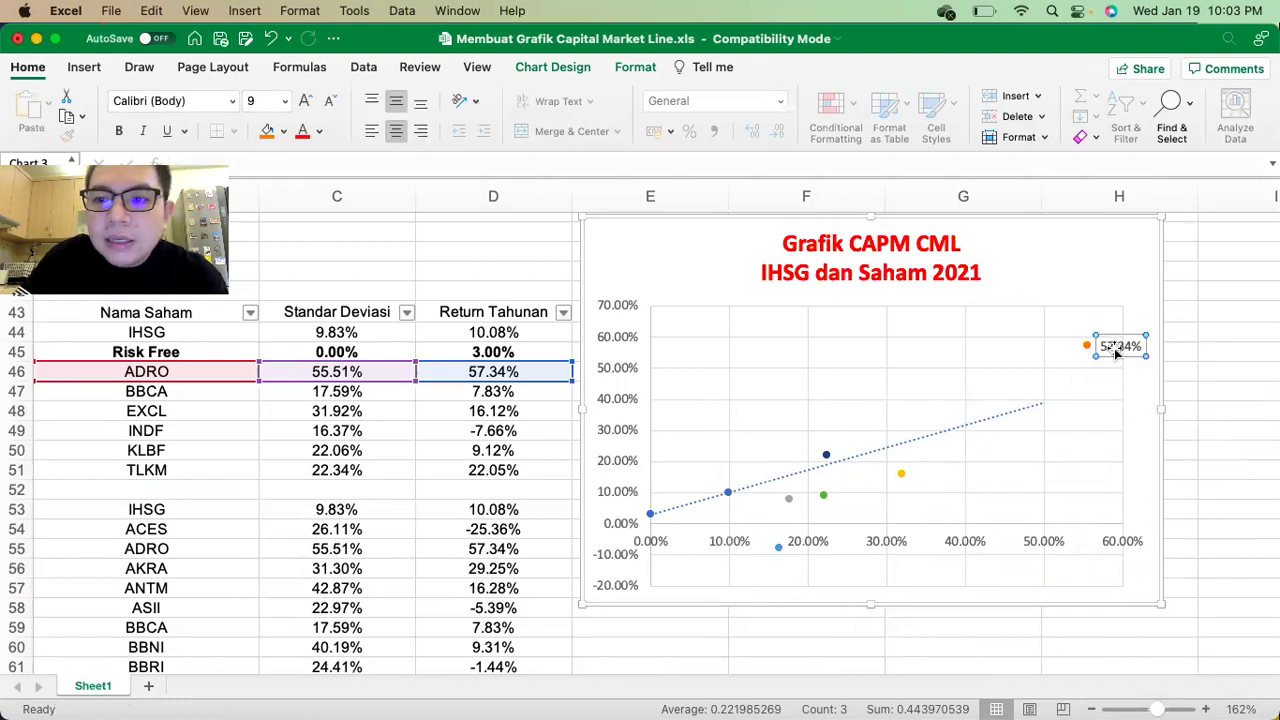
{"action": "scroll", "coordinate": [1114, 348], "scroll_direction": "right", "scroll_amount": 3}
{"action": "right_click", "coordinate": [968, 353]}
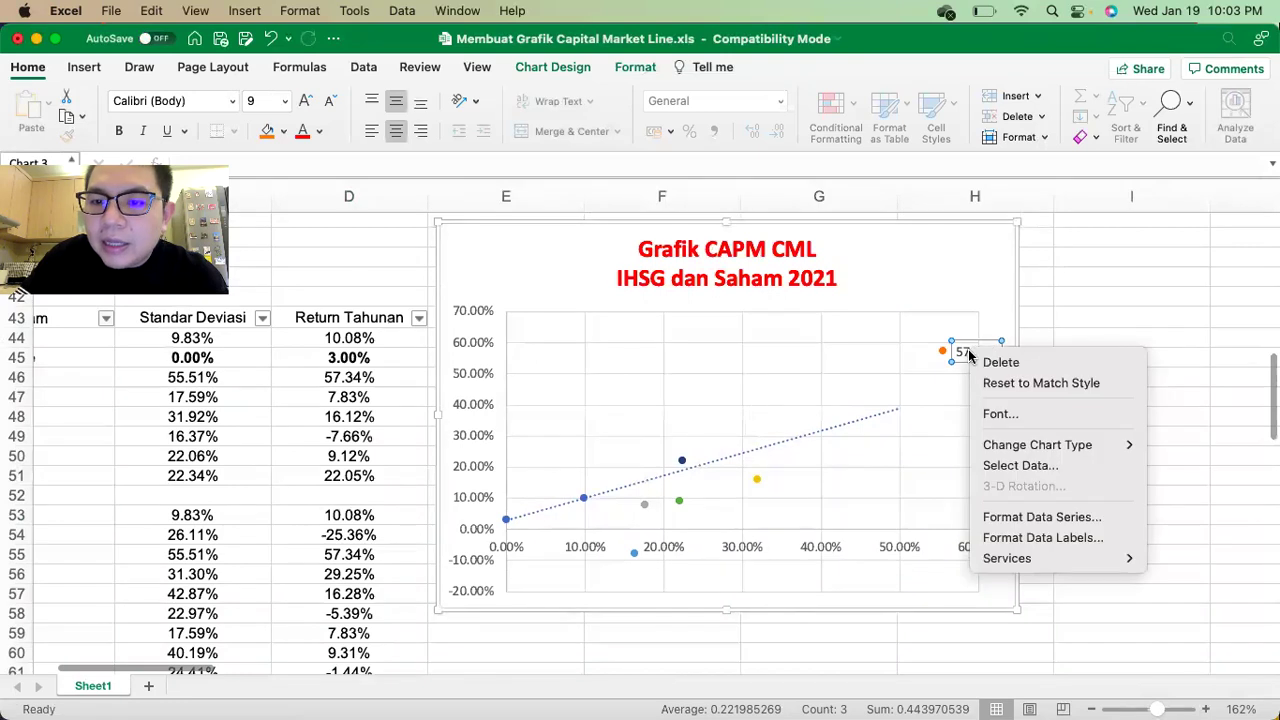
{"action": "left_click", "coordinate": [1015, 537]}
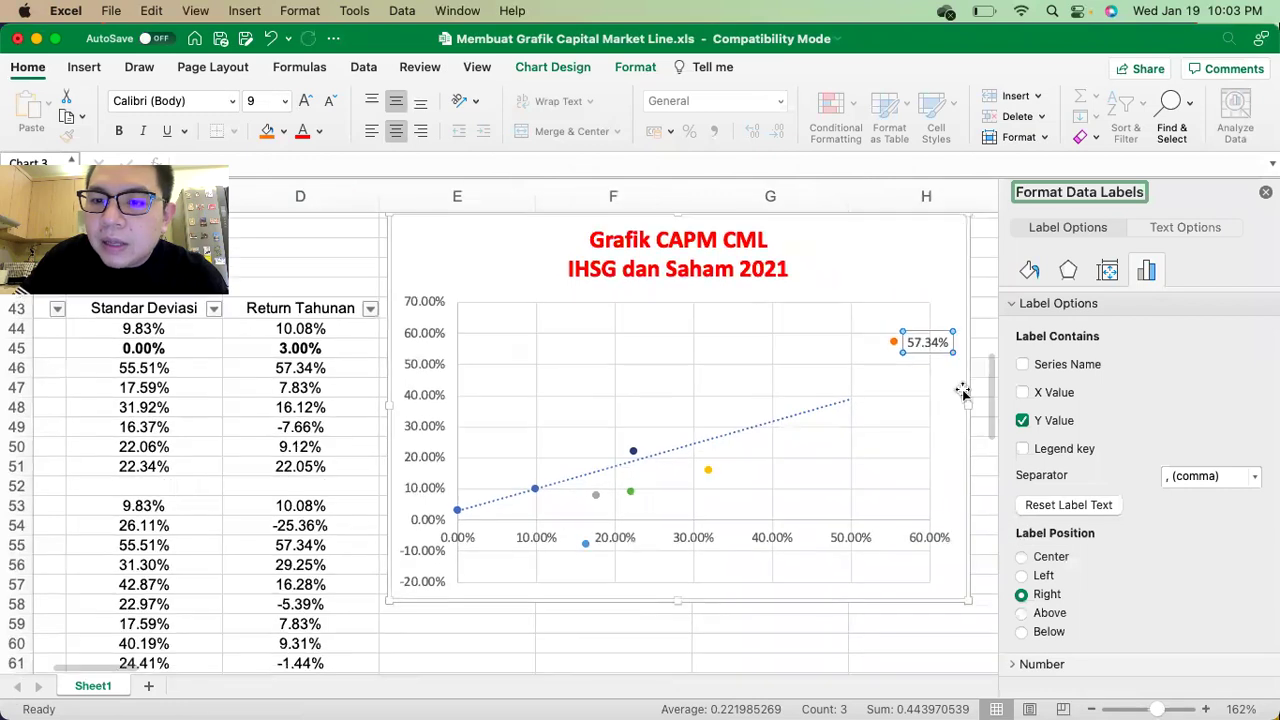
{"action": "left_click", "coordinate": [1022, 364]}
{"action": "left_click", "coordinate": [1024, 394]}
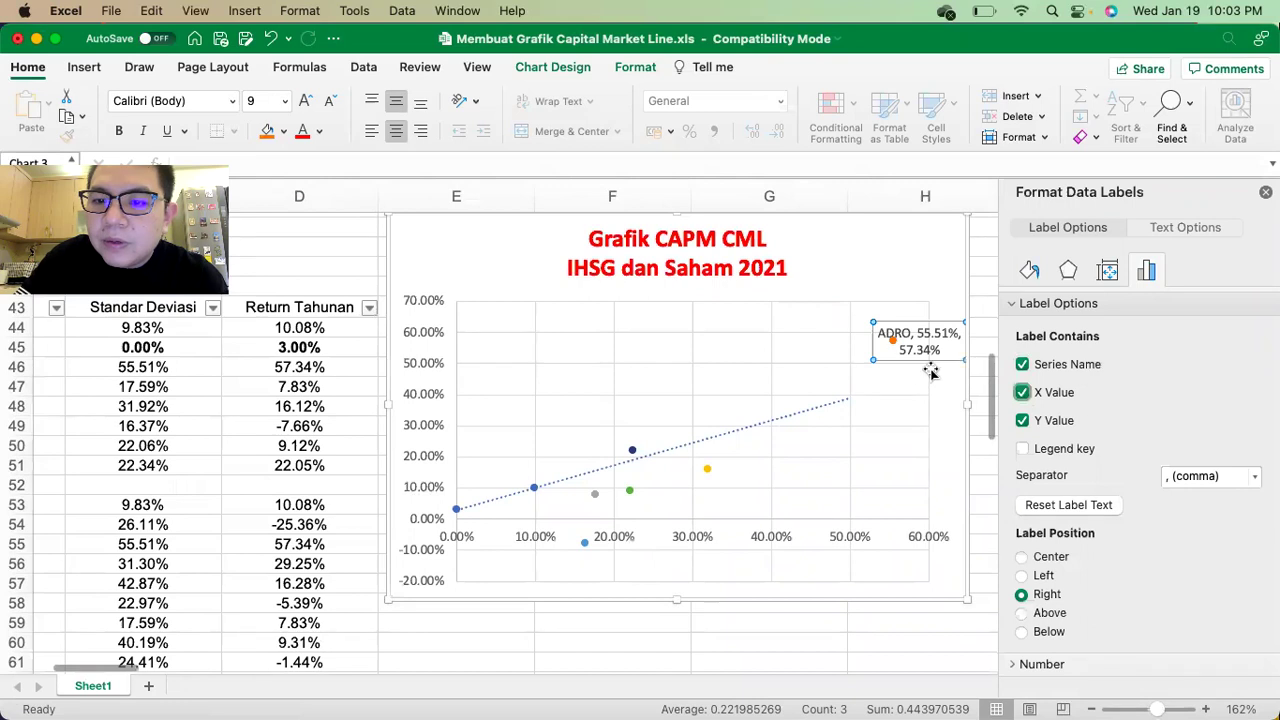
{"action": "left_click", "coordinate": [1022, 613]}
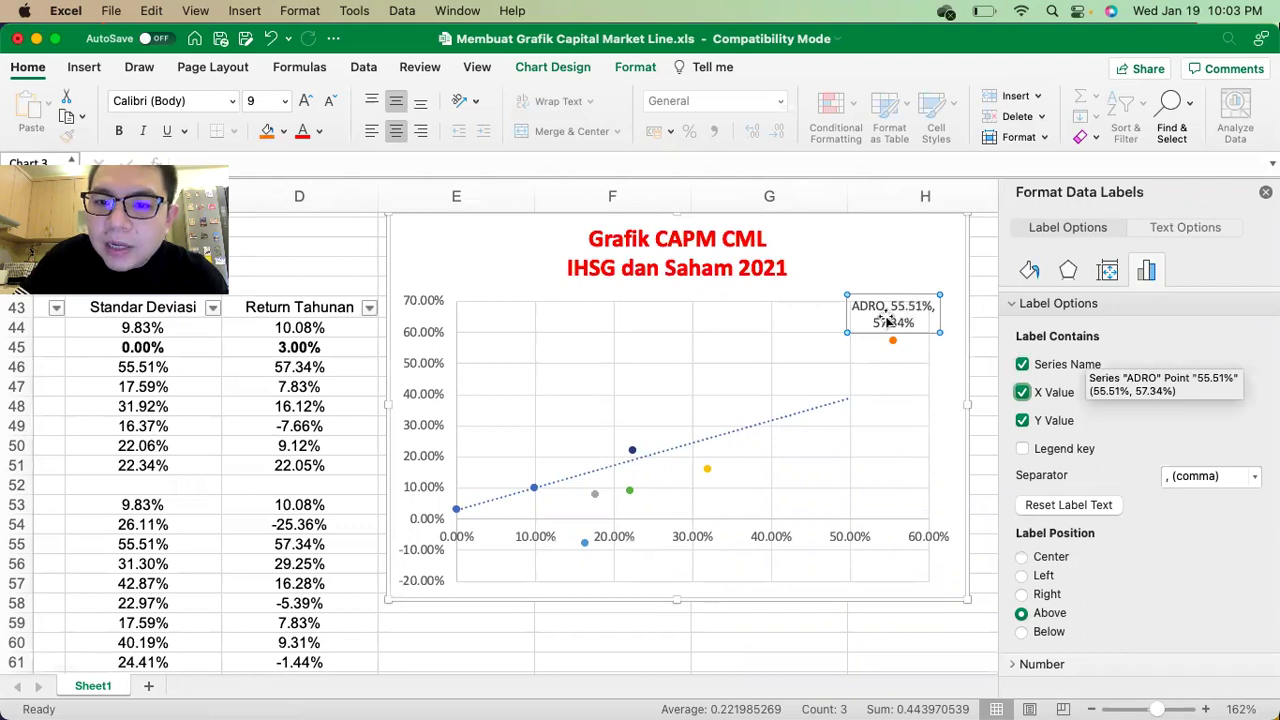
Add a data label to the dark blue TLKM point just above the trendline.
{"action": "left_click", "coordinate": [632, 449]}
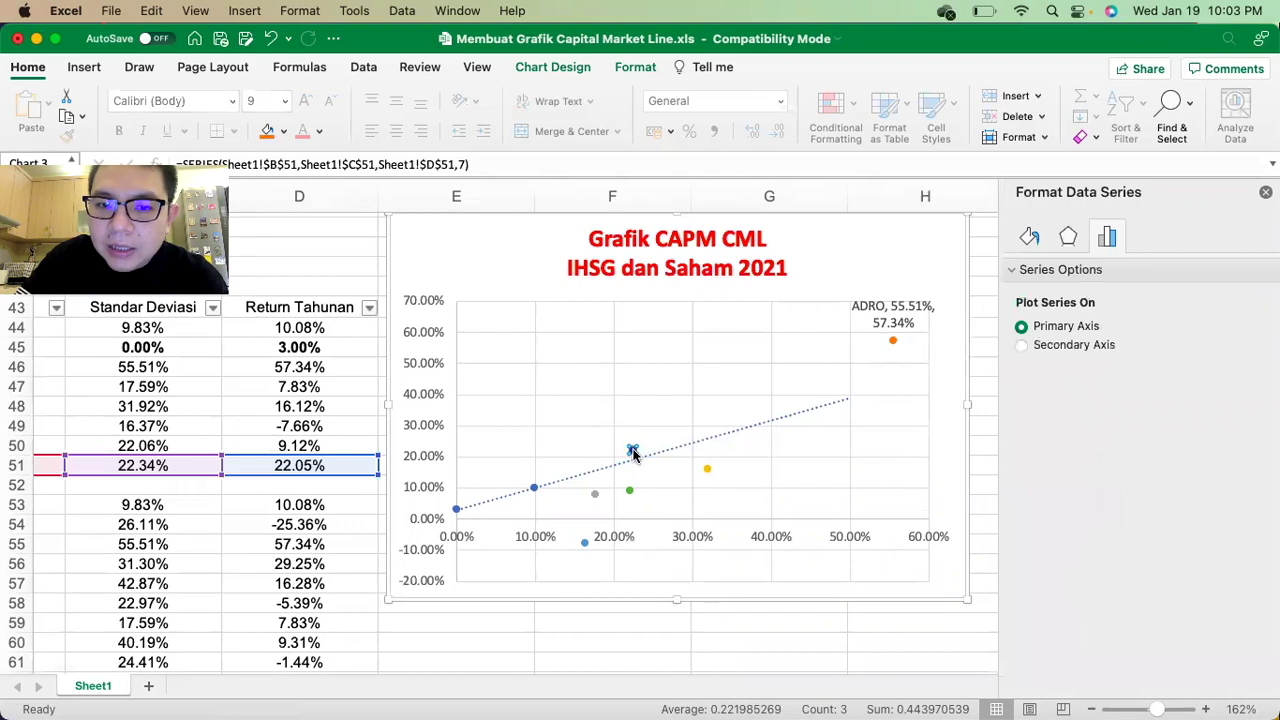
{"action": "right_click", "coordinate": [633, 451]}
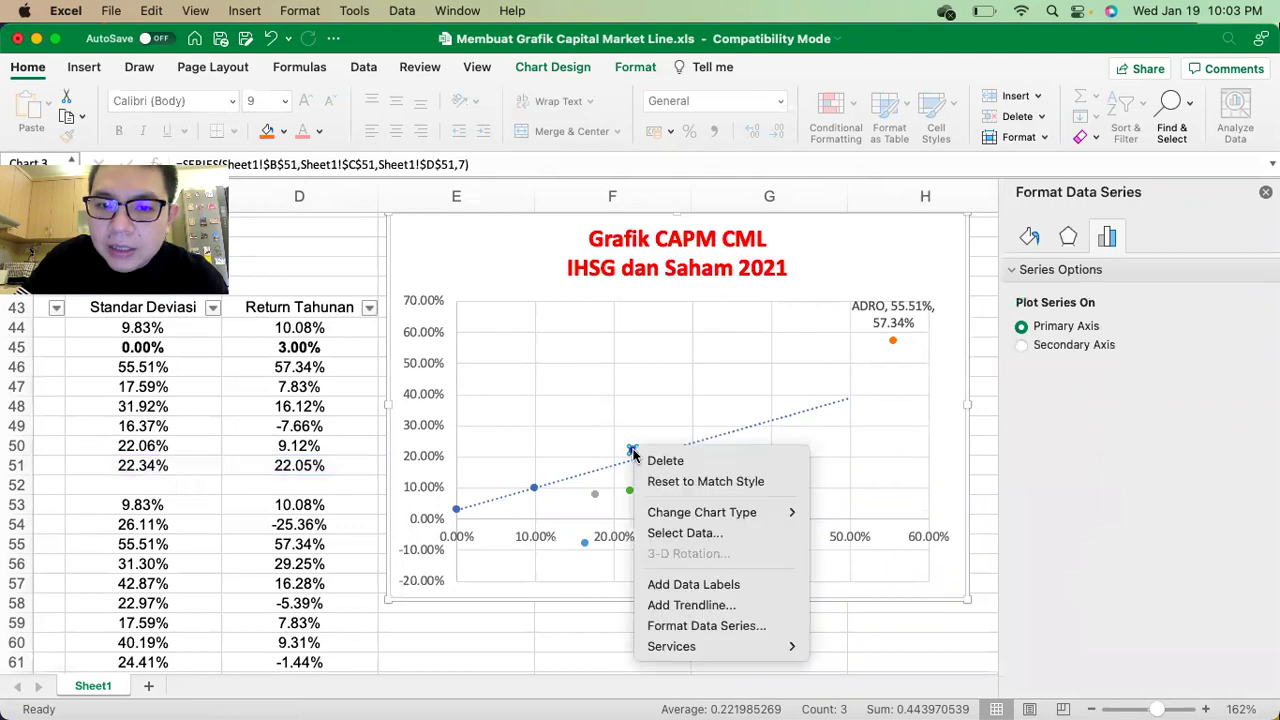
{"action": "left_click", "coordinate": [697, 588]}
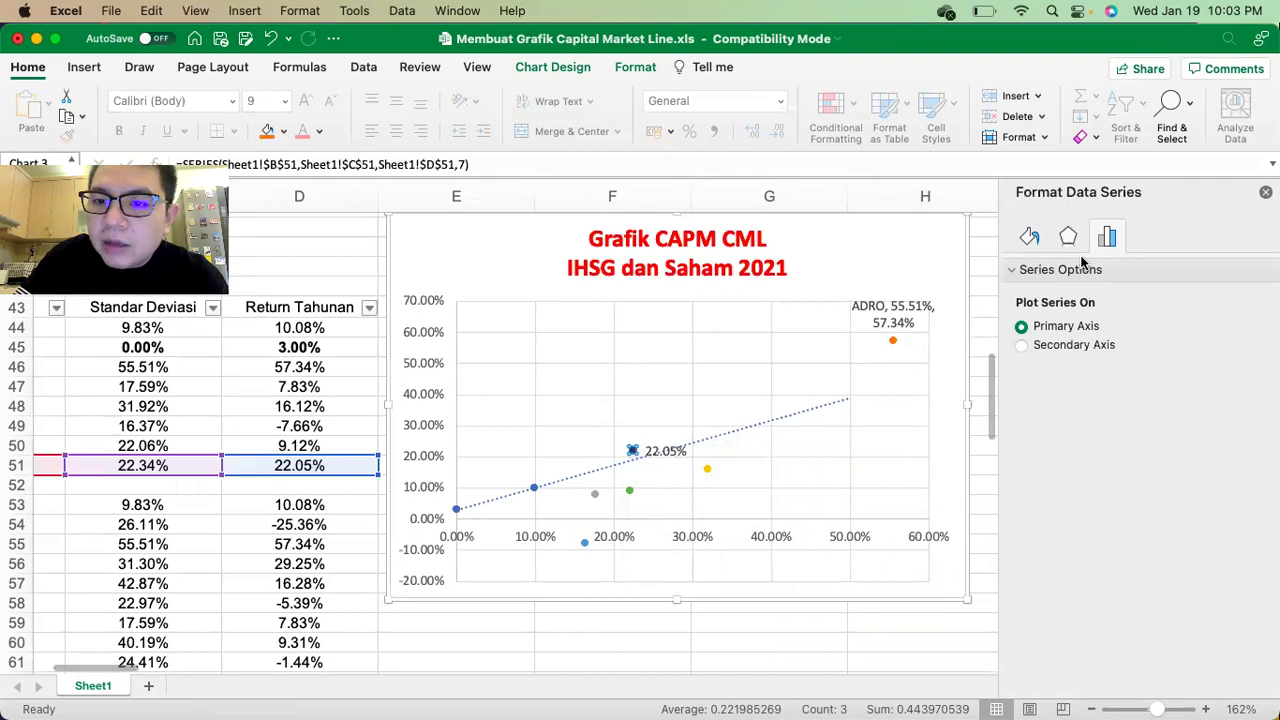
Include the series name and X value in the TLKM data label and place the label above its point.
{"action": "left_click", "coordinate": [669, 452]}
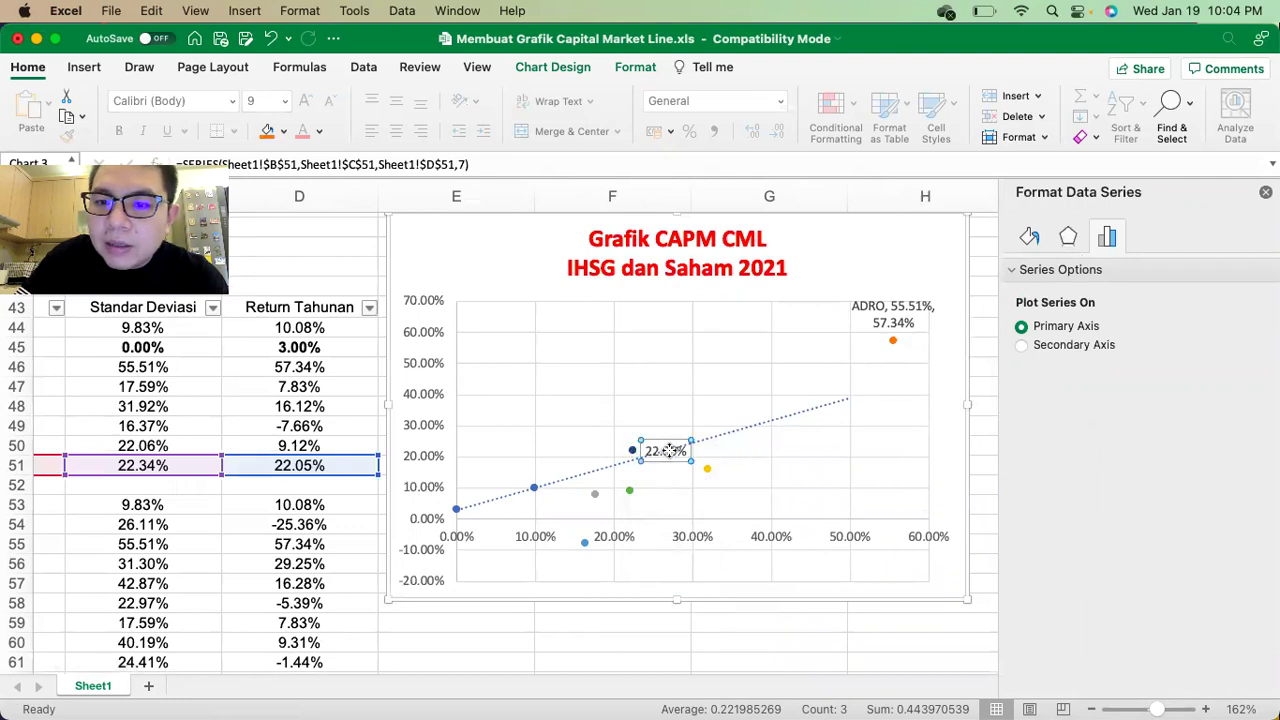
{"action": "left_click", "coordinate": [1204, 230]}
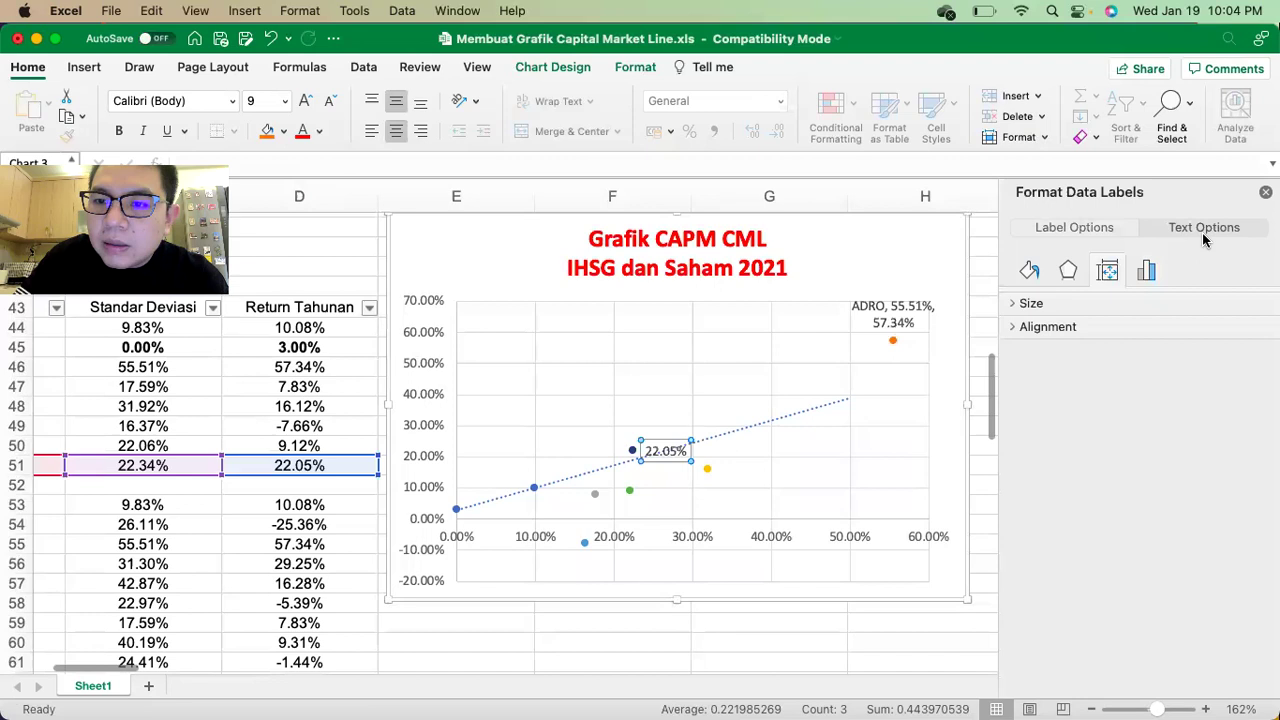
{"action": "left_click", "coordinate": [1066, 226]}
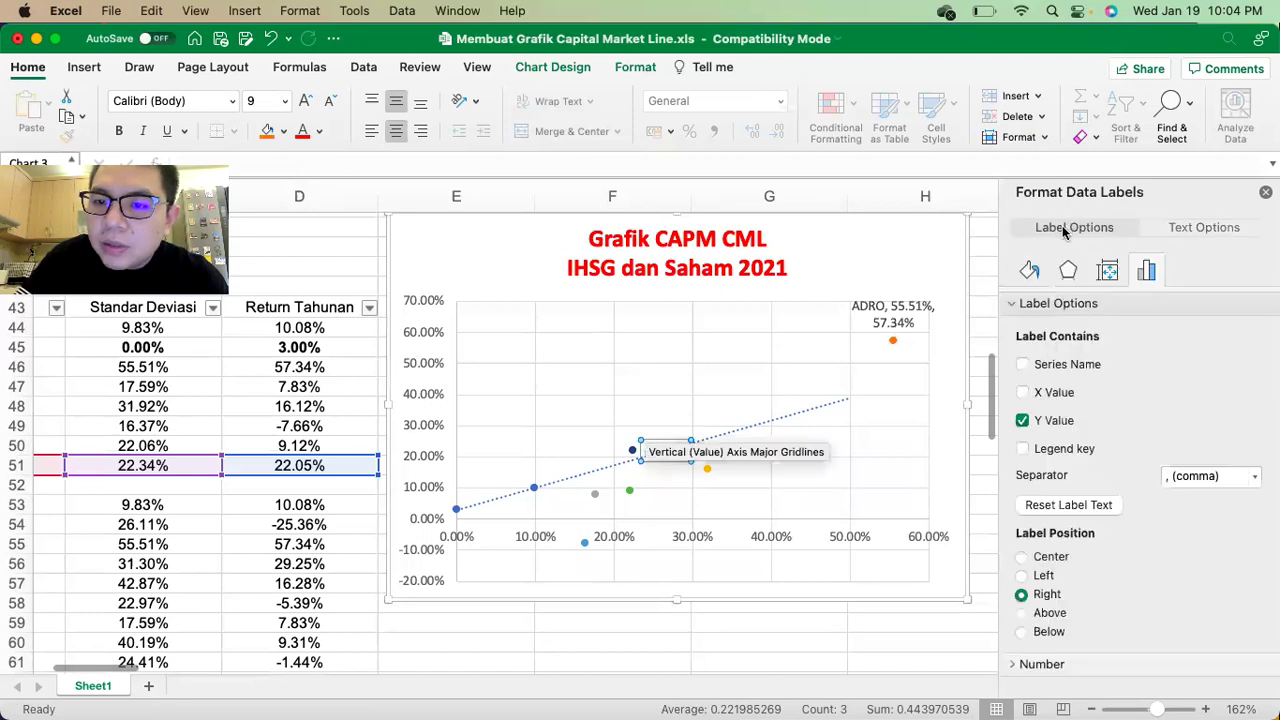
{"action": "left_click", "coordinate": [1022, 364]}
{"action": "left_click", "coordinate": [1022, 392]}
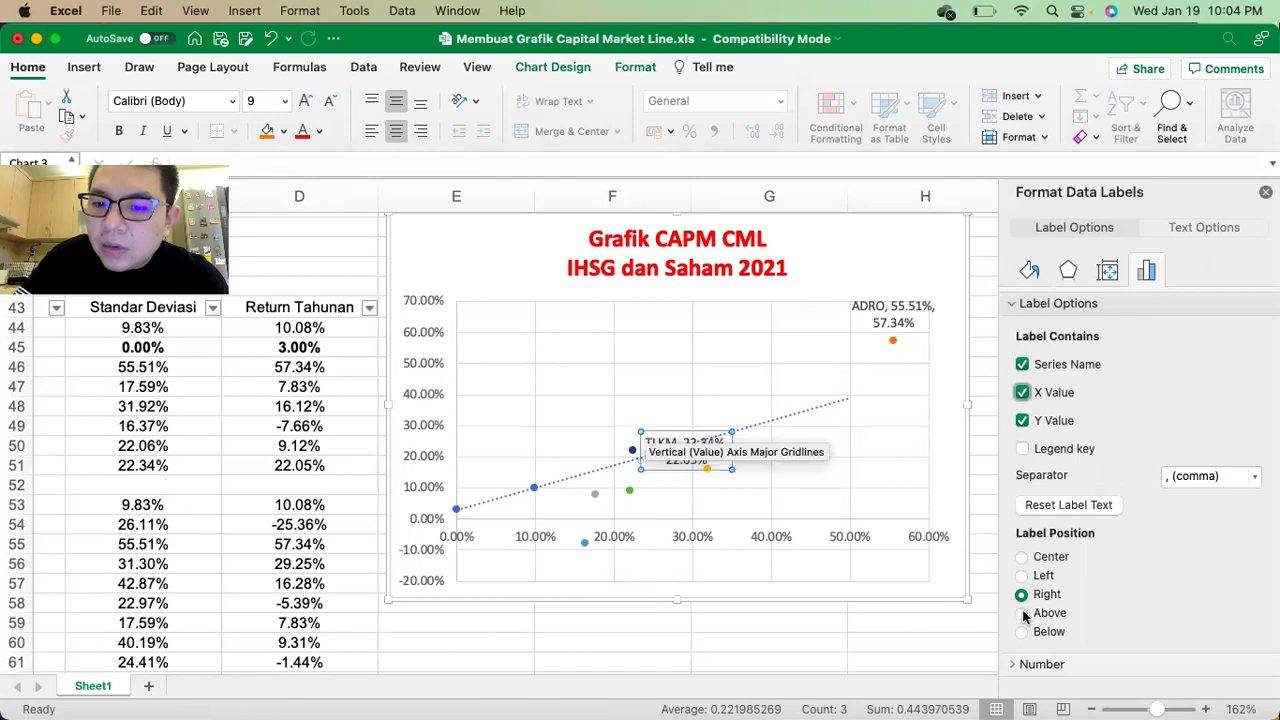
{"action": "left_click", "coordinate": [782, 514]}
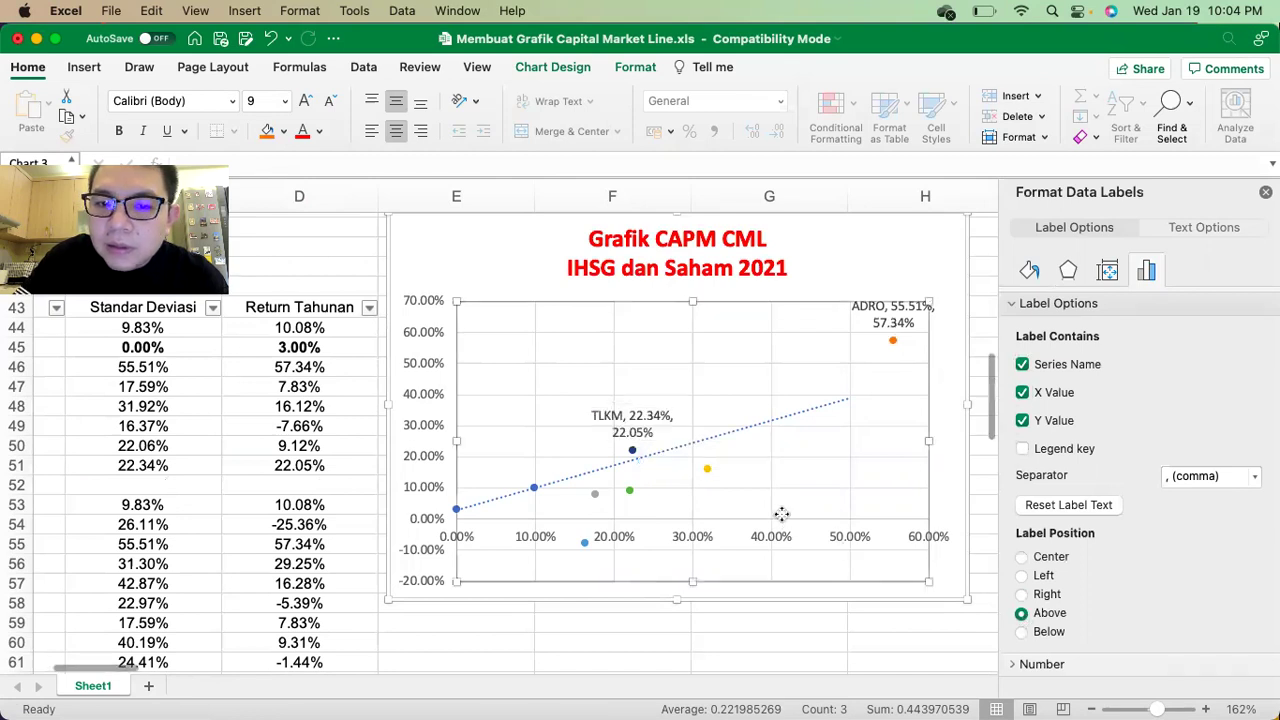
Add a data label to the yellow EXCL point below the trendline, showing its series name and X value alongside the Y value.
{"action": "left_click", "coordinate": [705, 470]}
{"action": "right_click", "coordinate": [705, 470]}
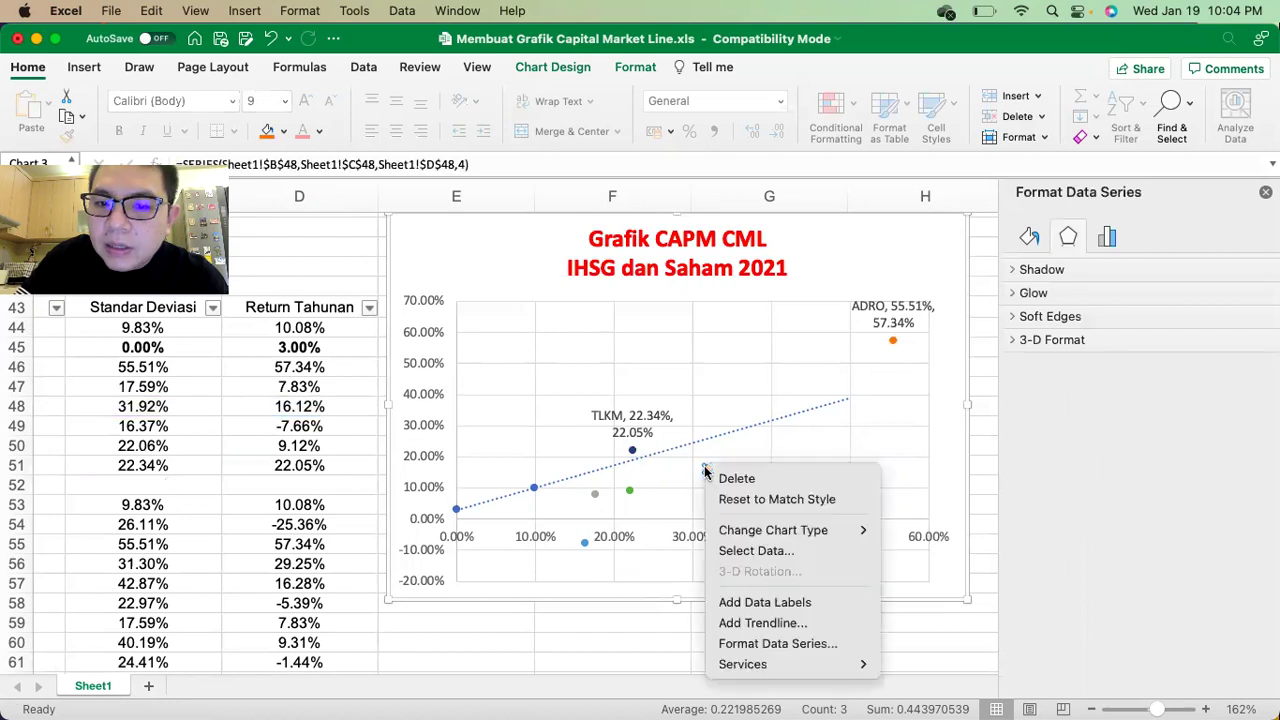
{"action": "left_click", "coordinate": [748, 601]}
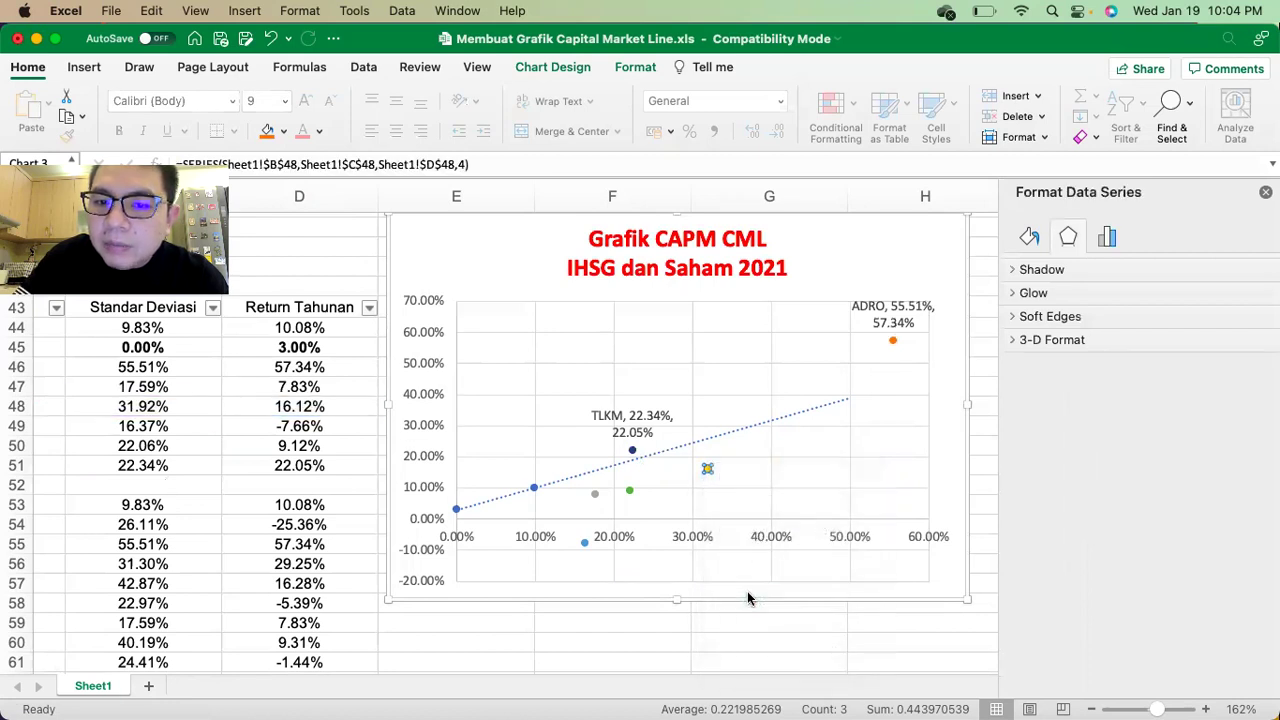
{"action": "left_click", "coordinate": [740, 468]}
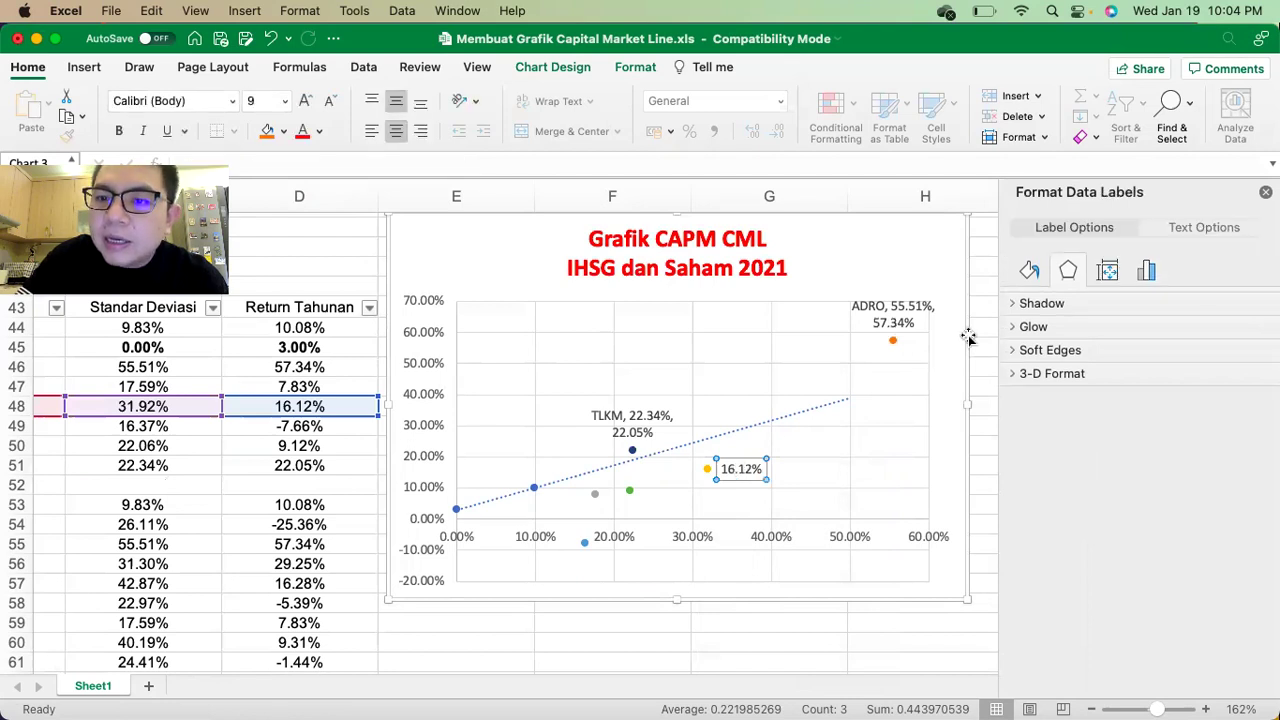
{"action": "left_click", "coordinate": [1157, 226]}
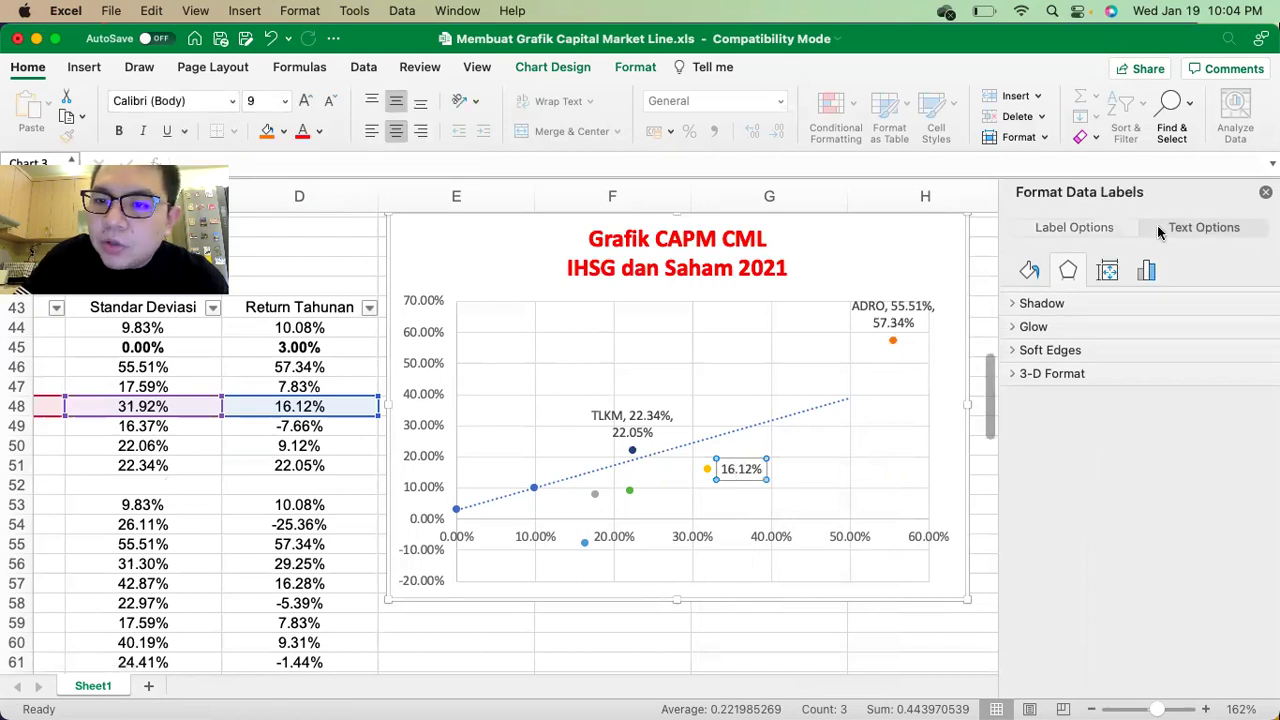
{"action": "left_click", "coordinate": [1107, 227]}
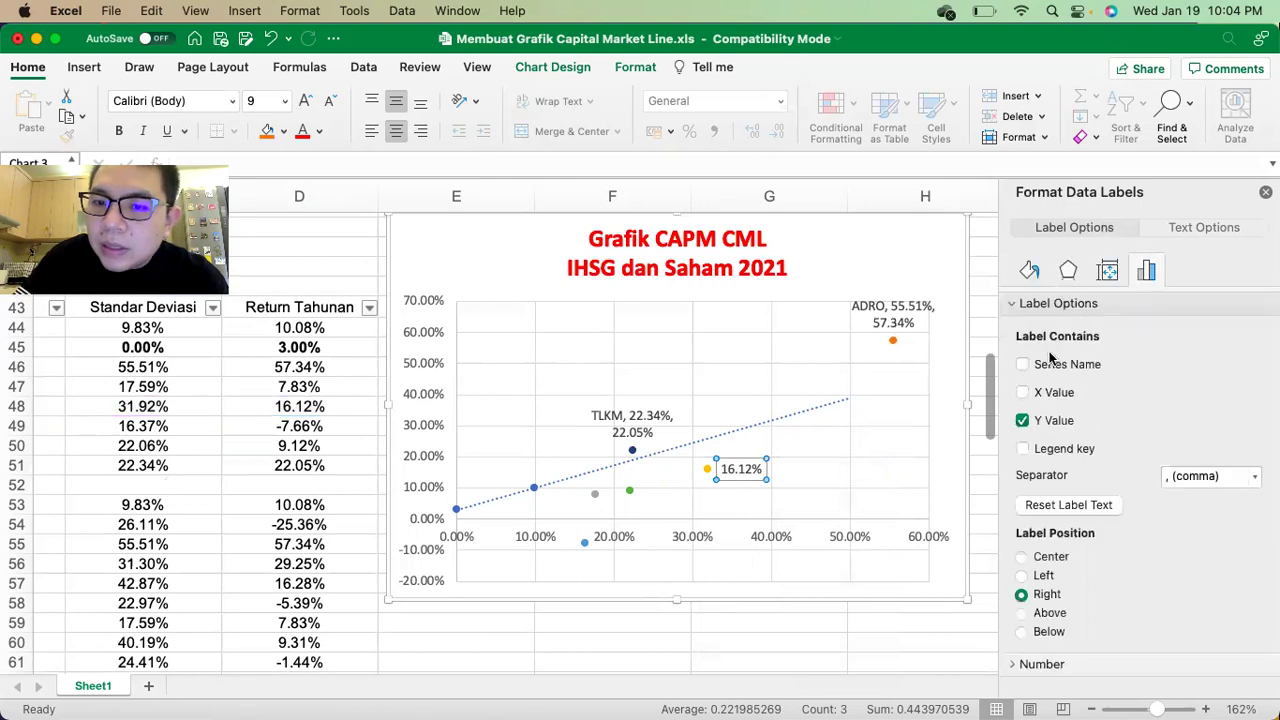
{"action": "left_click", "coordinate": [1023, 365]}
{"action": "left_click", "coordinate": [1028, 393]}
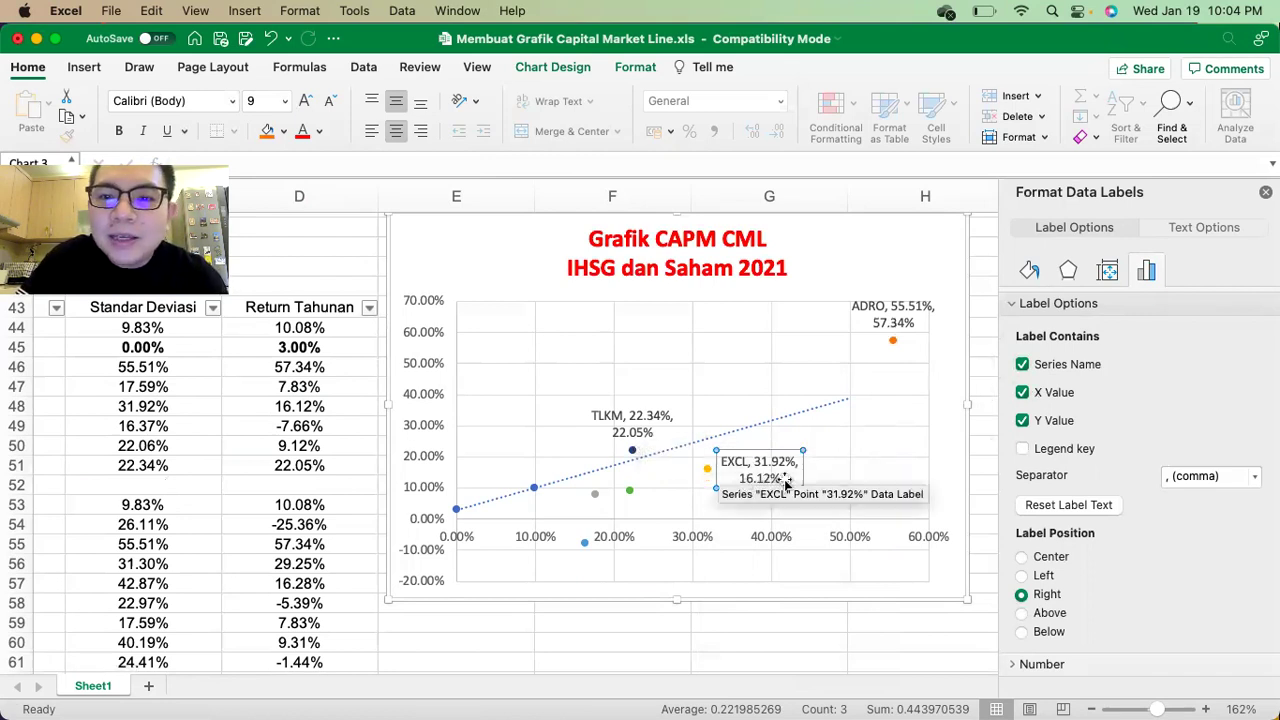
Colour the TLKM data label's text dark blue to match its point.
{"action": "left_click", "coordinate": [641, 423]}
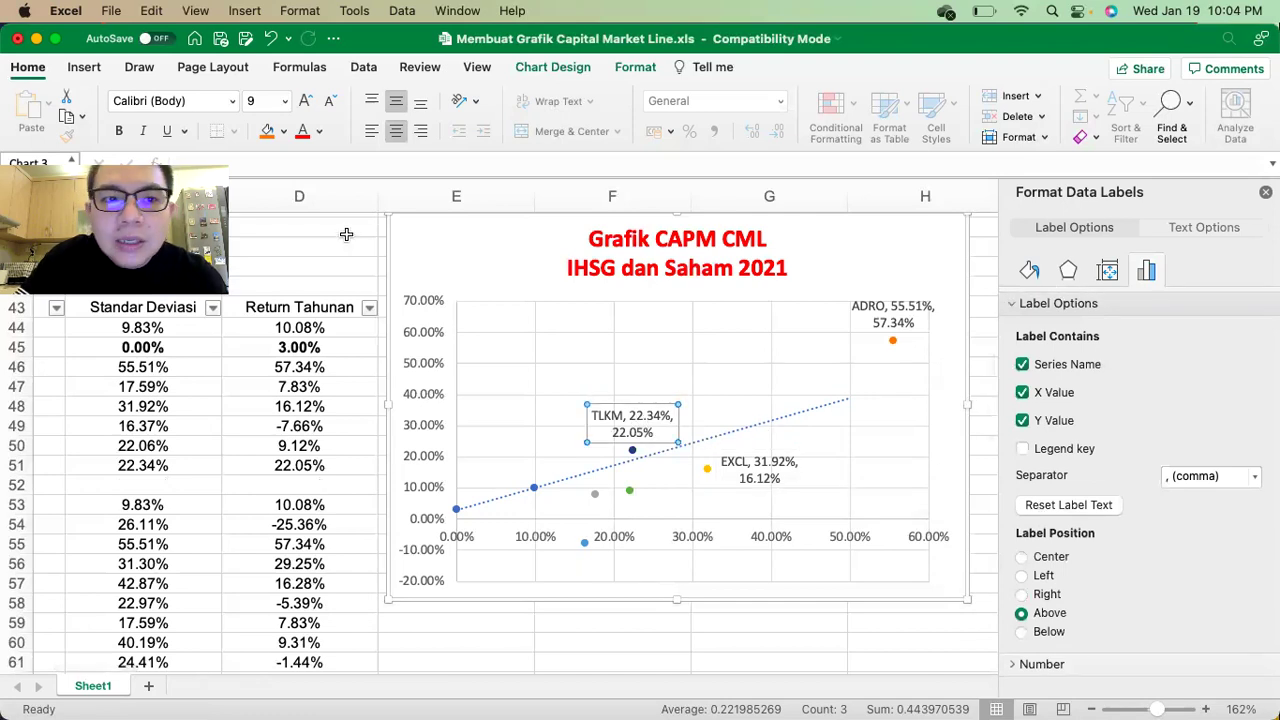
{"action": "left_click", "coordinate": [320, 133]}
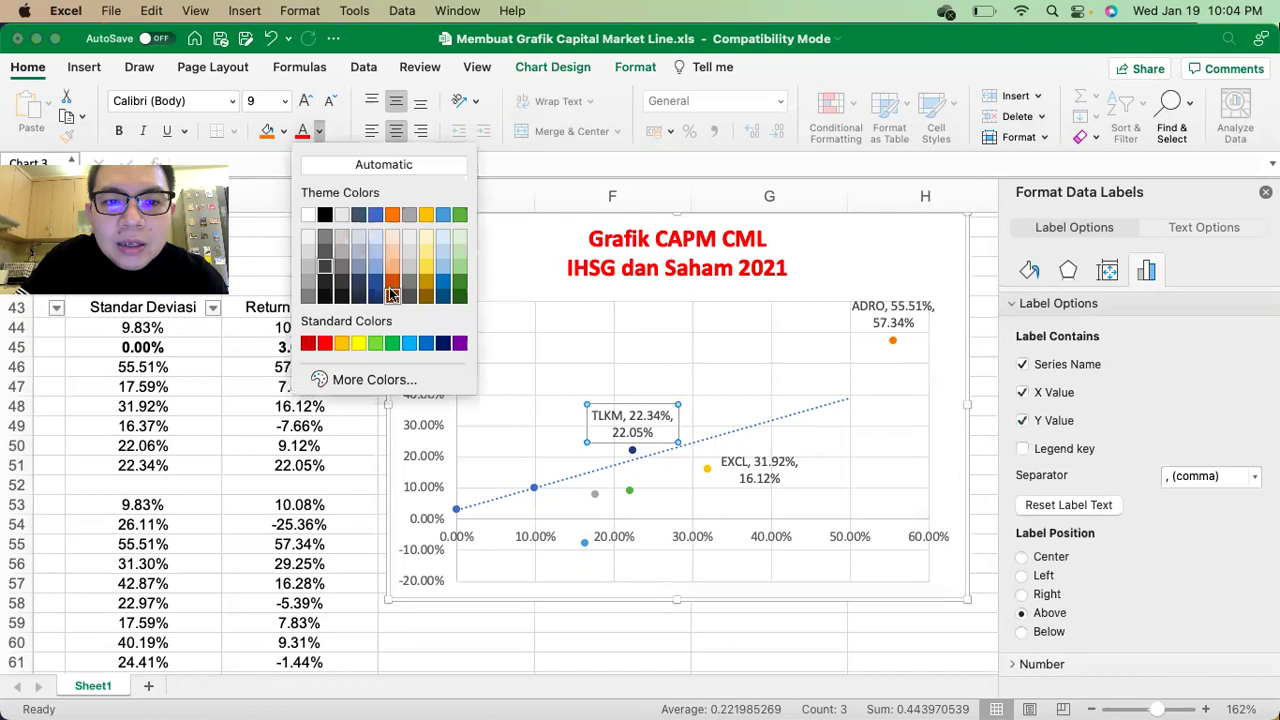
{"action": "left_click", "coordinate": [380, 295]}
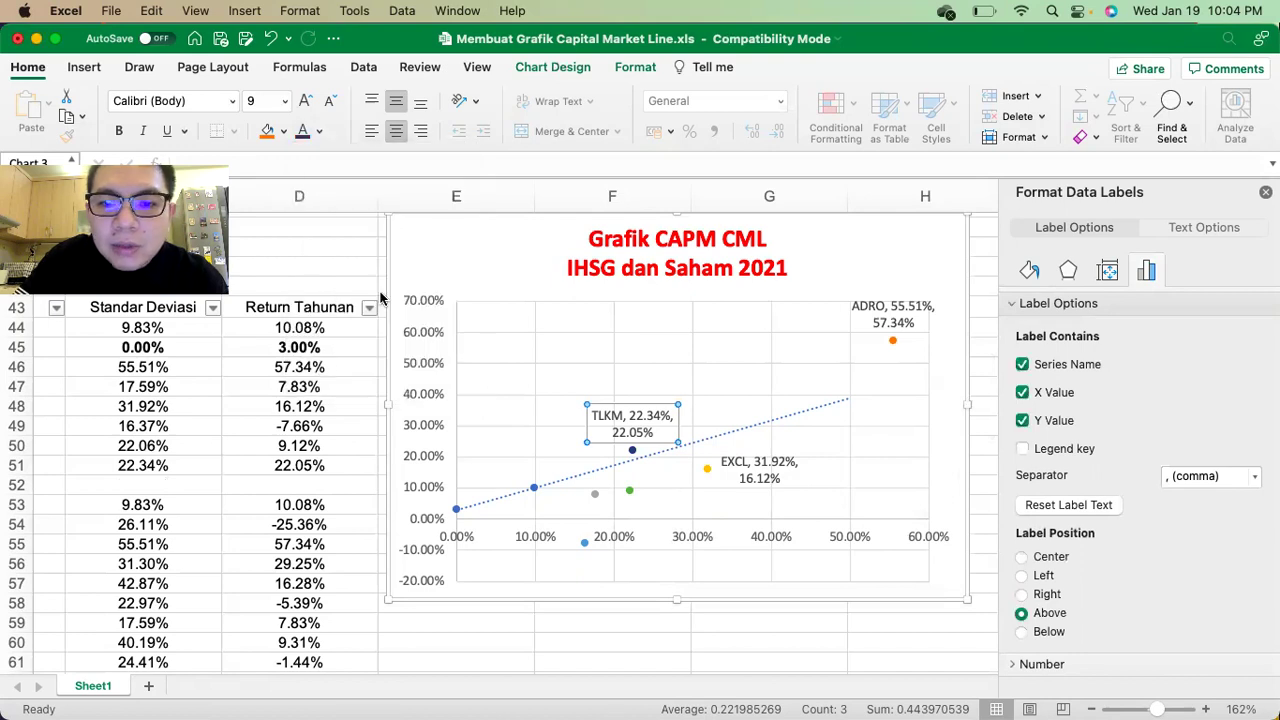
Colour the EXCL data label's text in the standard gold shade that matches its point.
{"action": "left_click", "coordinate": [743, 472]}
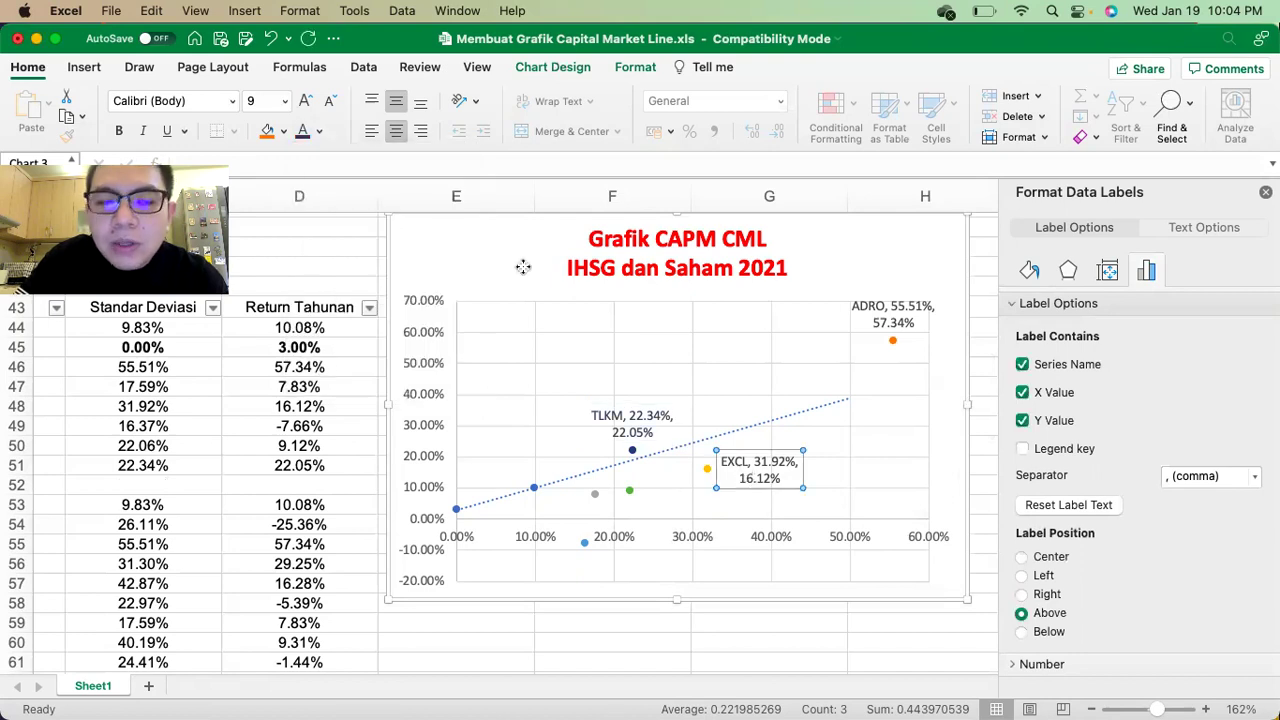
{"action": "left_click", "coordinate": [321, 133]}
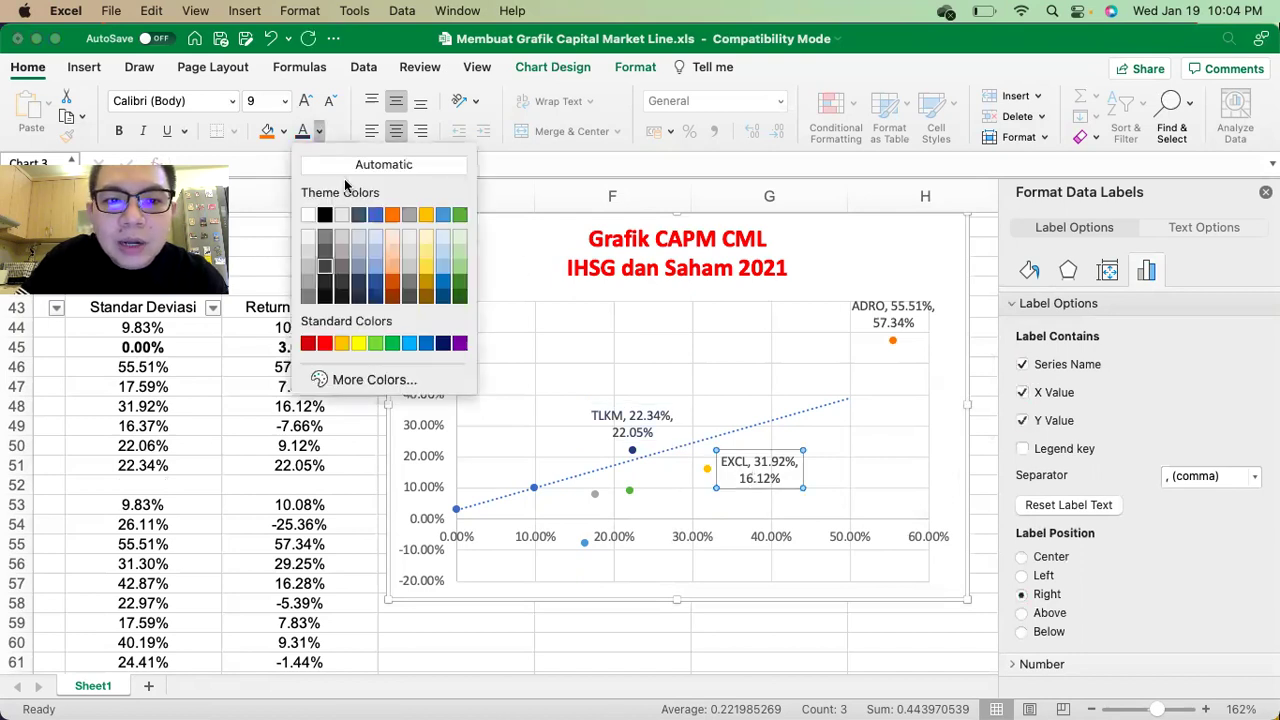
{"action": "left_click", "coordinate": [356, 343]}
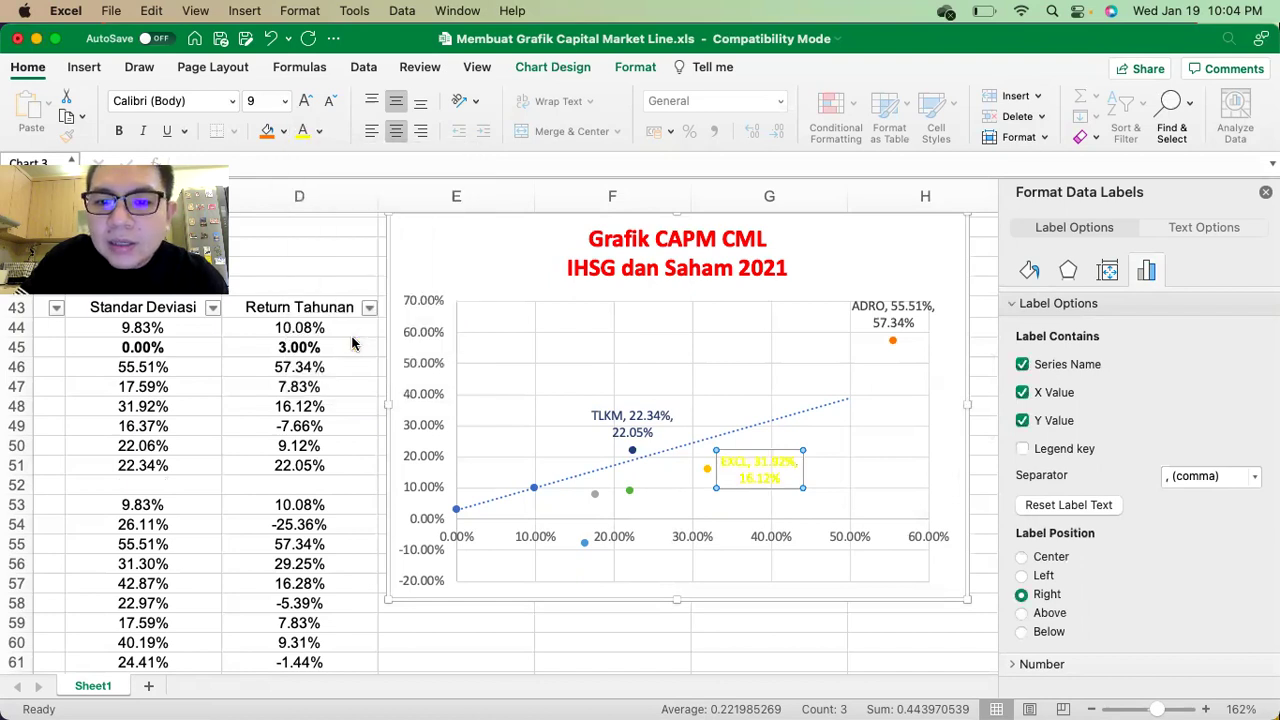
{"action": "left_click", "coordinate": [319, 132]}
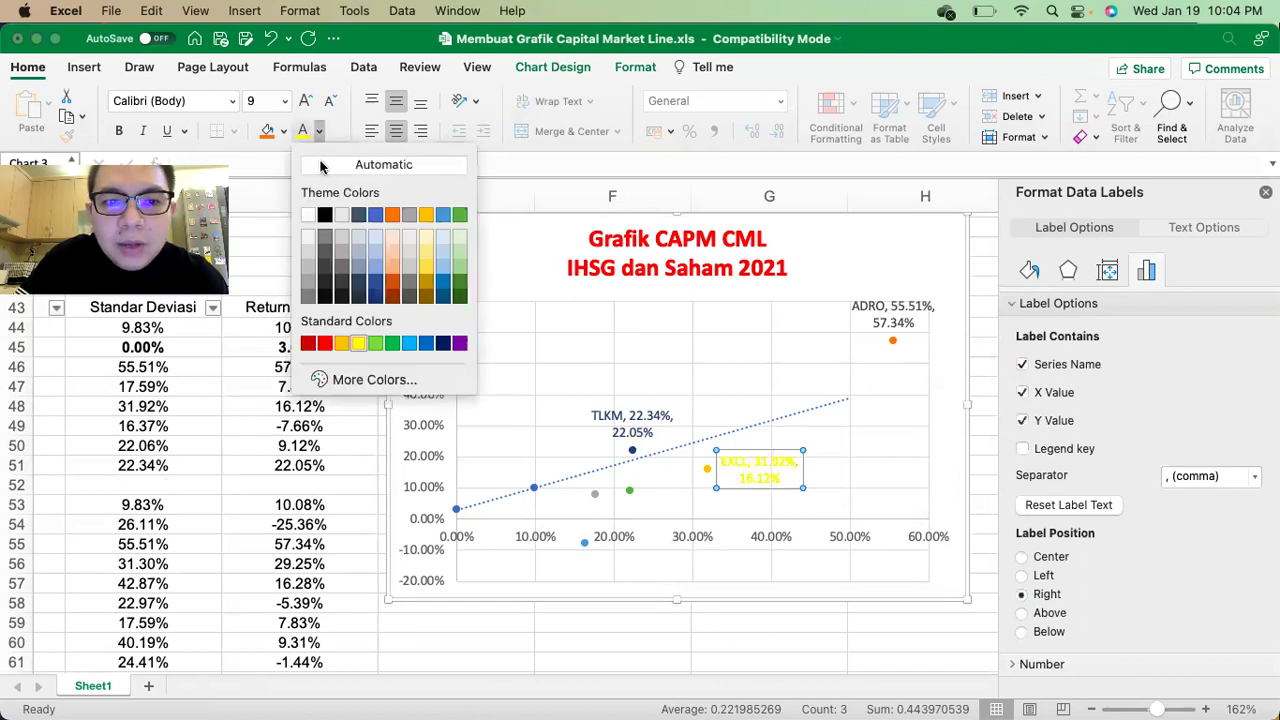
{"action": "left_click", "coordinate": [342, 343]}
Move the TLKM data label slightly up and to the left of its point, clear of the trendline.
{"action": "left_click", "coordinate": [885, 316]}
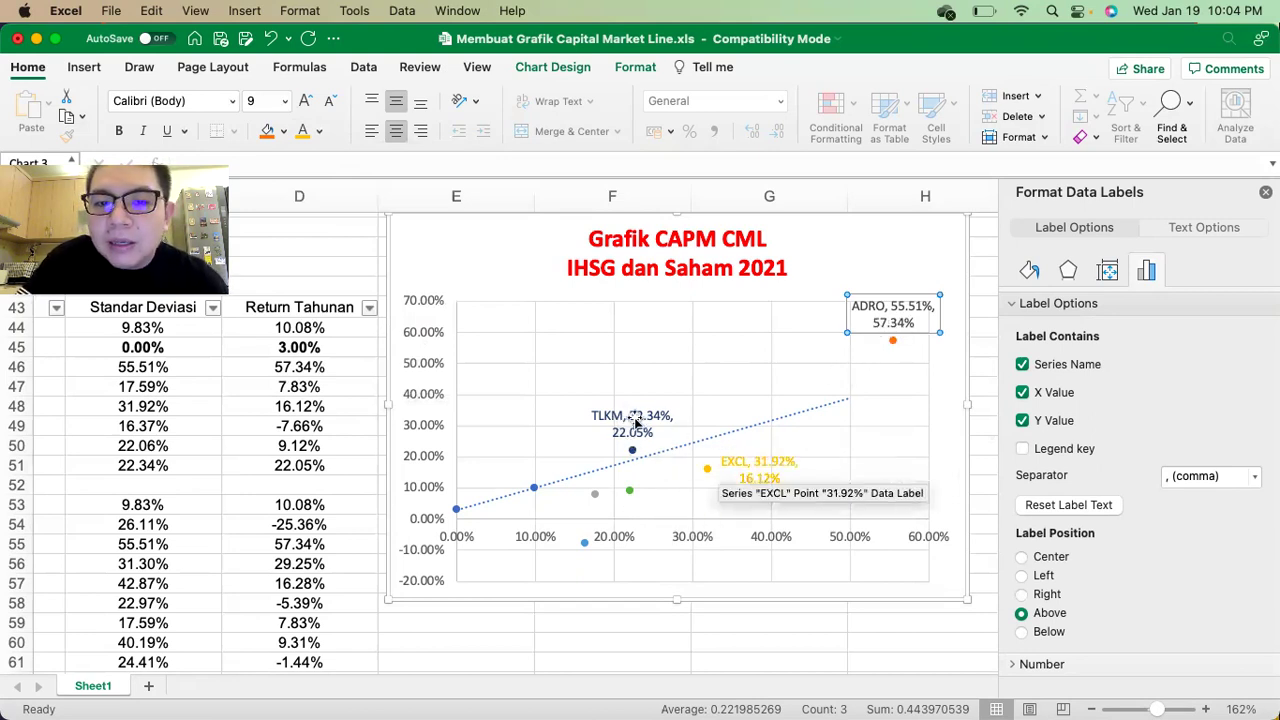
{"action": "left_click_drag", "start_coordinate": [635, 420], "coordinate": [578, 342]}
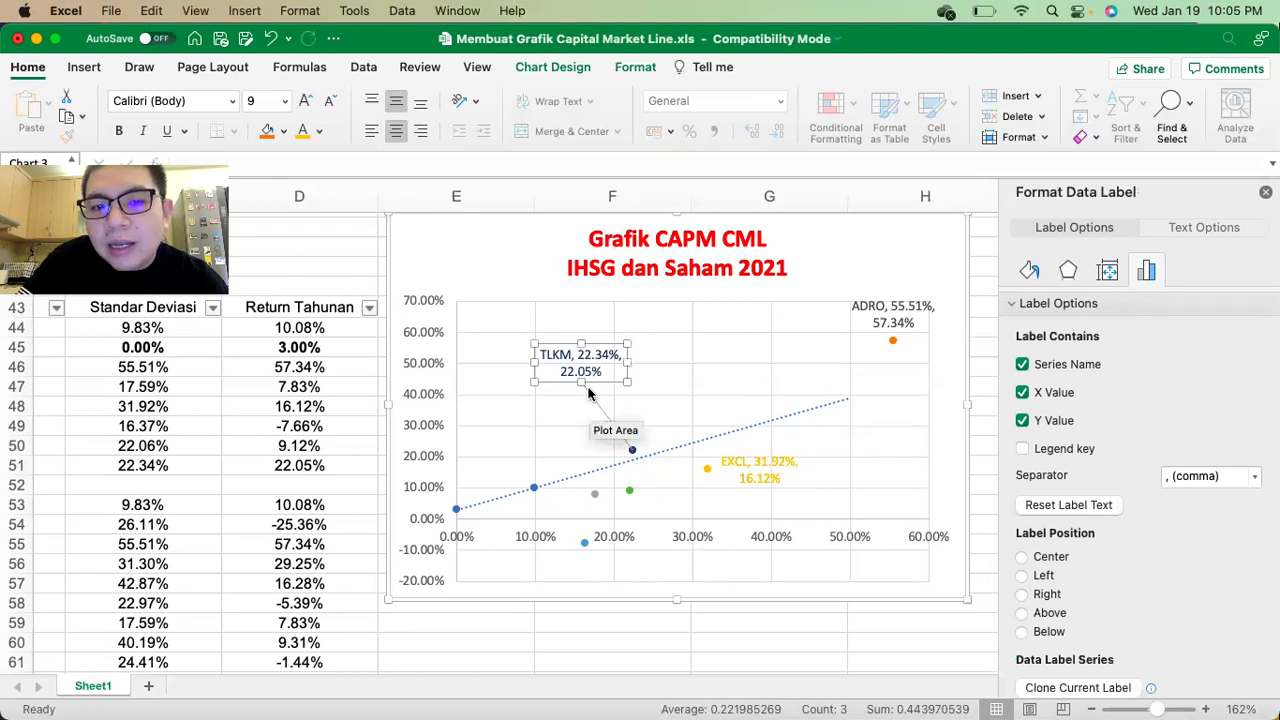
{"action": "left_click_drag", "start_coordinate": [610, 382], "coordinate": [630, 434]}
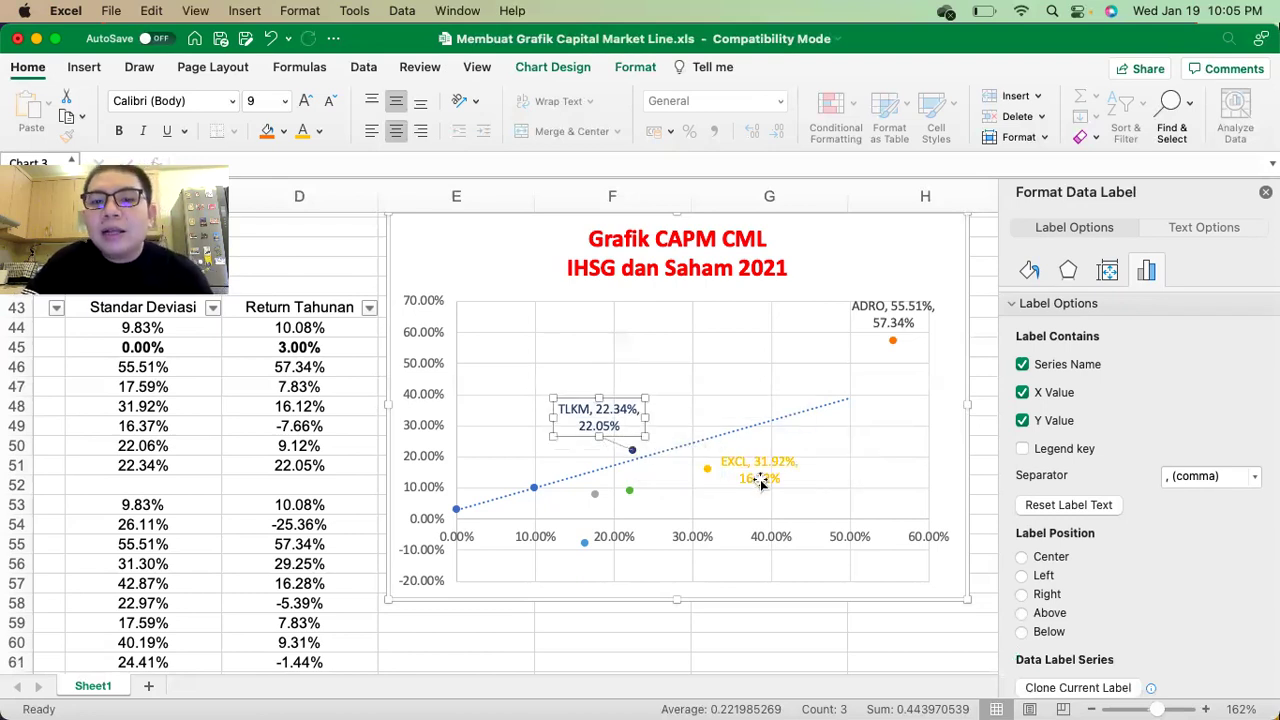
Add a data label to the green KLBF point, showing its series name and X value alongside the Y value.
{"action": "left_click", "coordinate": [630, 490]}
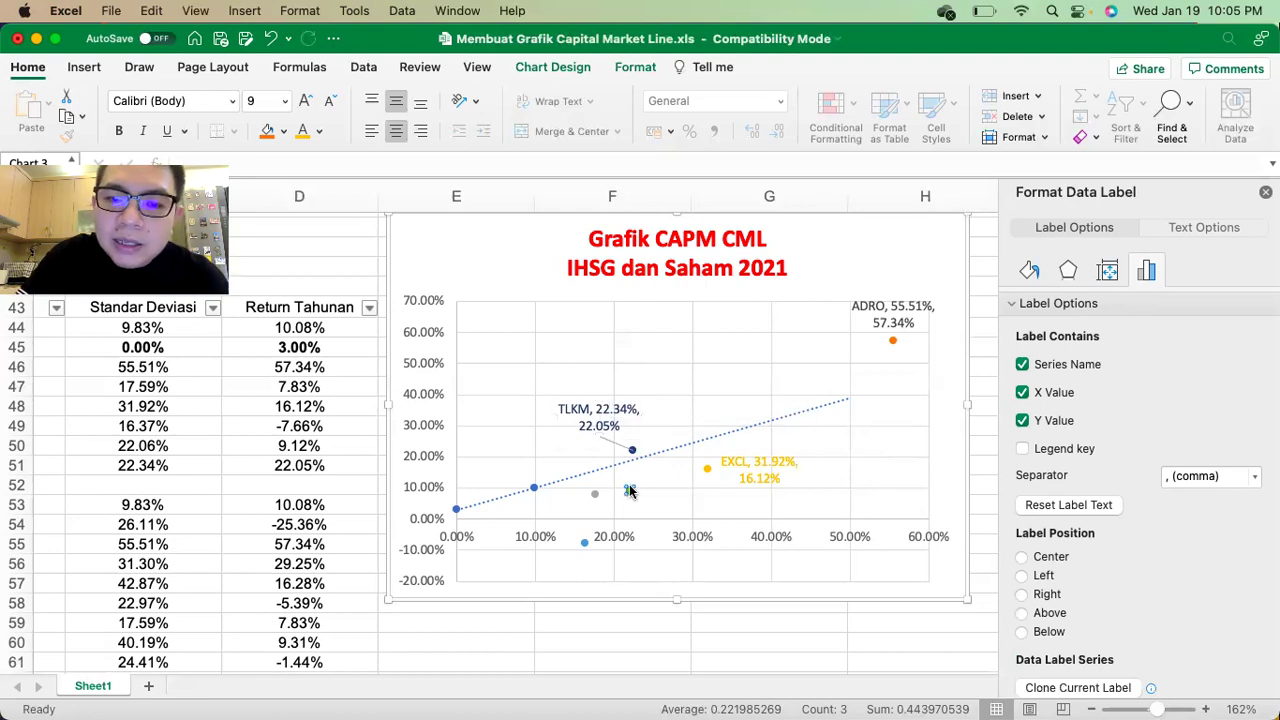
{"action": "right_click", "coordinate": [630, 490]}
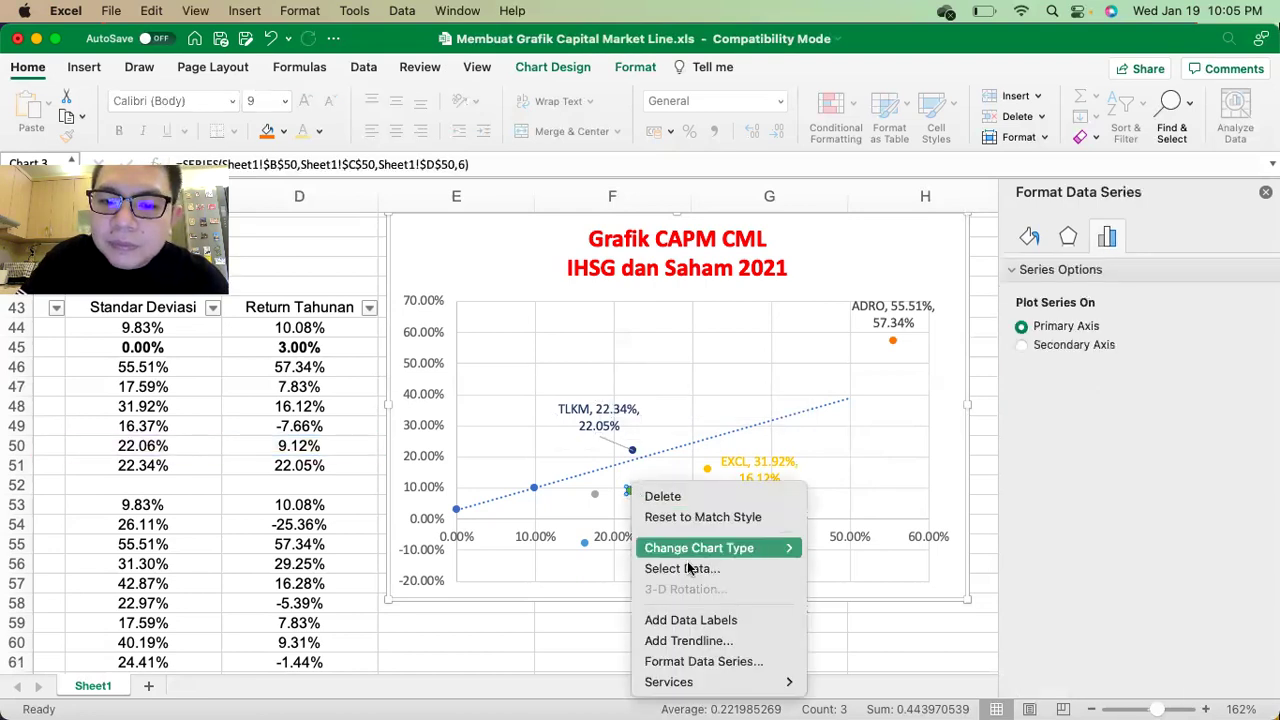
{"action": "left_click", "coordinate": [716, 621]}
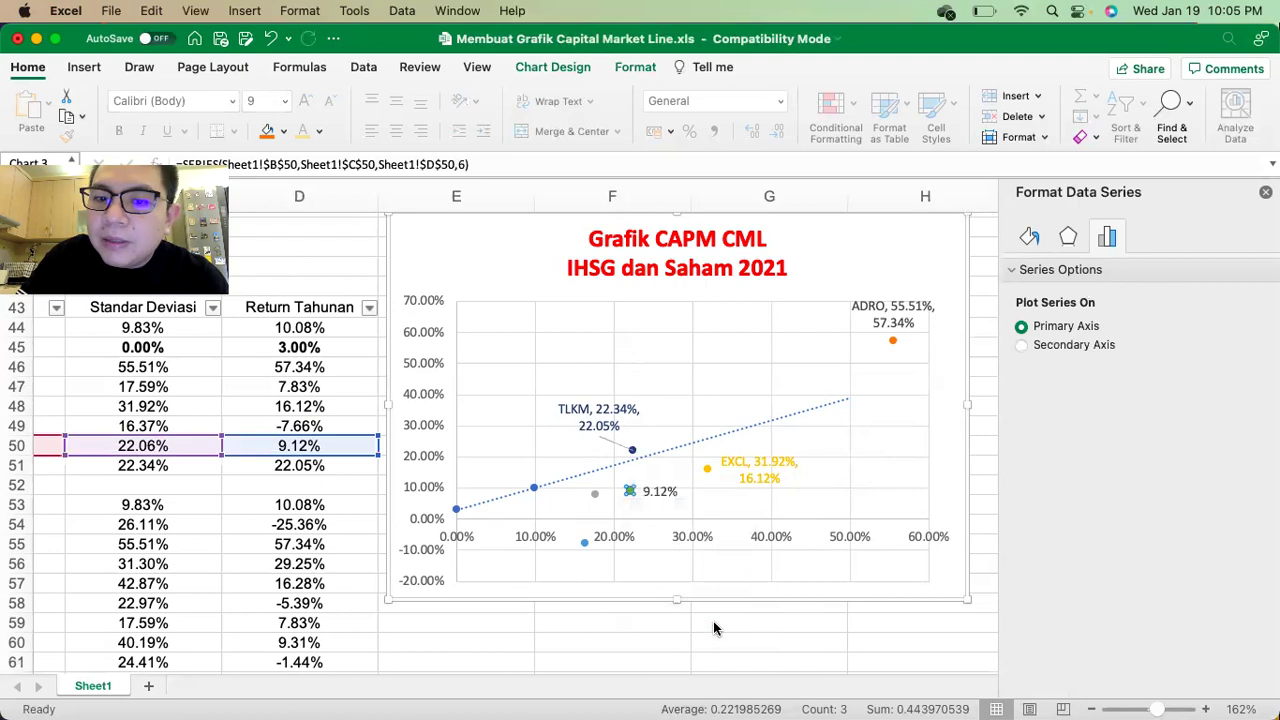
{"action": "left_click", "coordinate": [661, 496]}
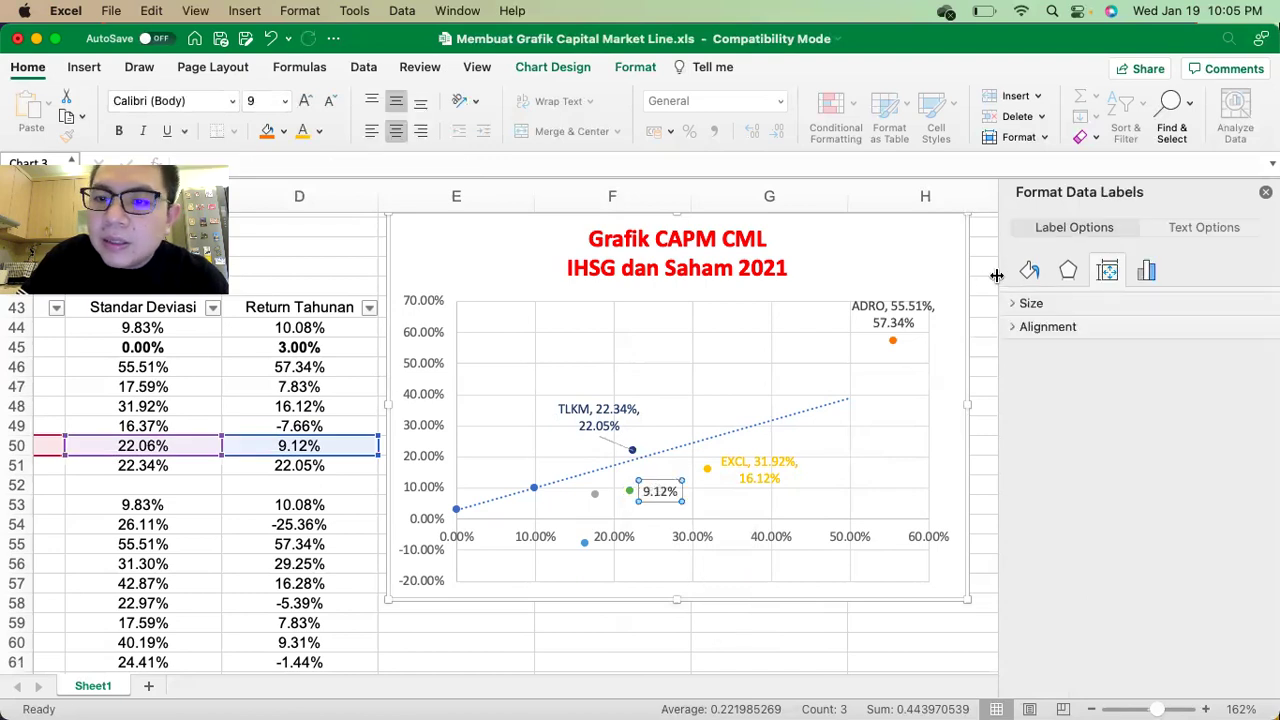
{"action": "left_click", "coordinate": [1177, 235]}
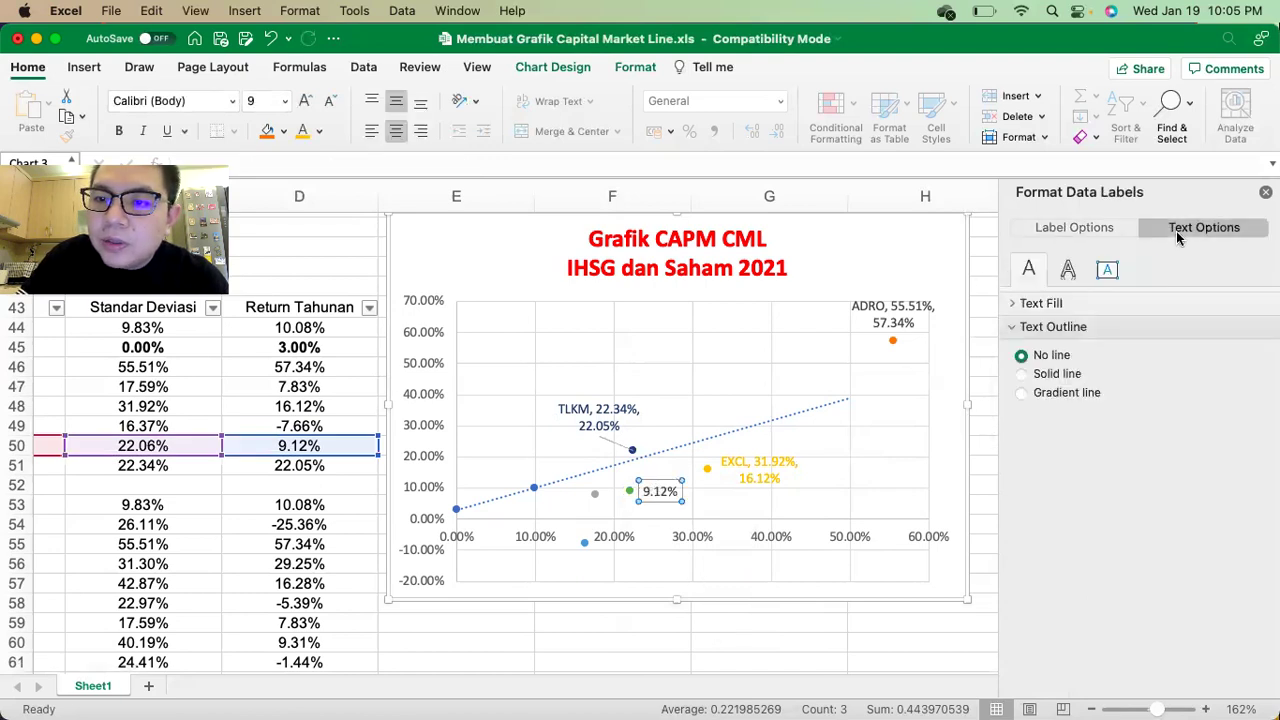
{"action": "left_click", "coordinate": [1090, 230]}
{"action": "left_click", "coordinate": [1022, 364]}
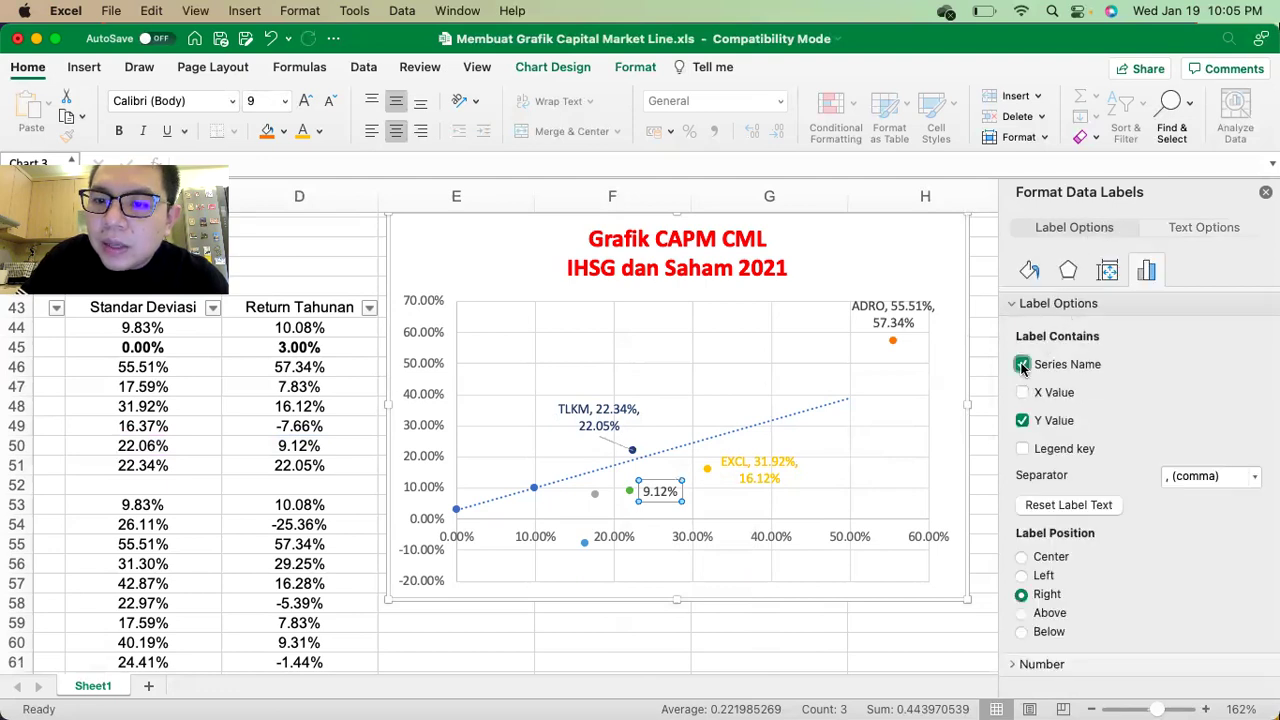
{"action": "left_click", "coordinate": [1022, 392]}
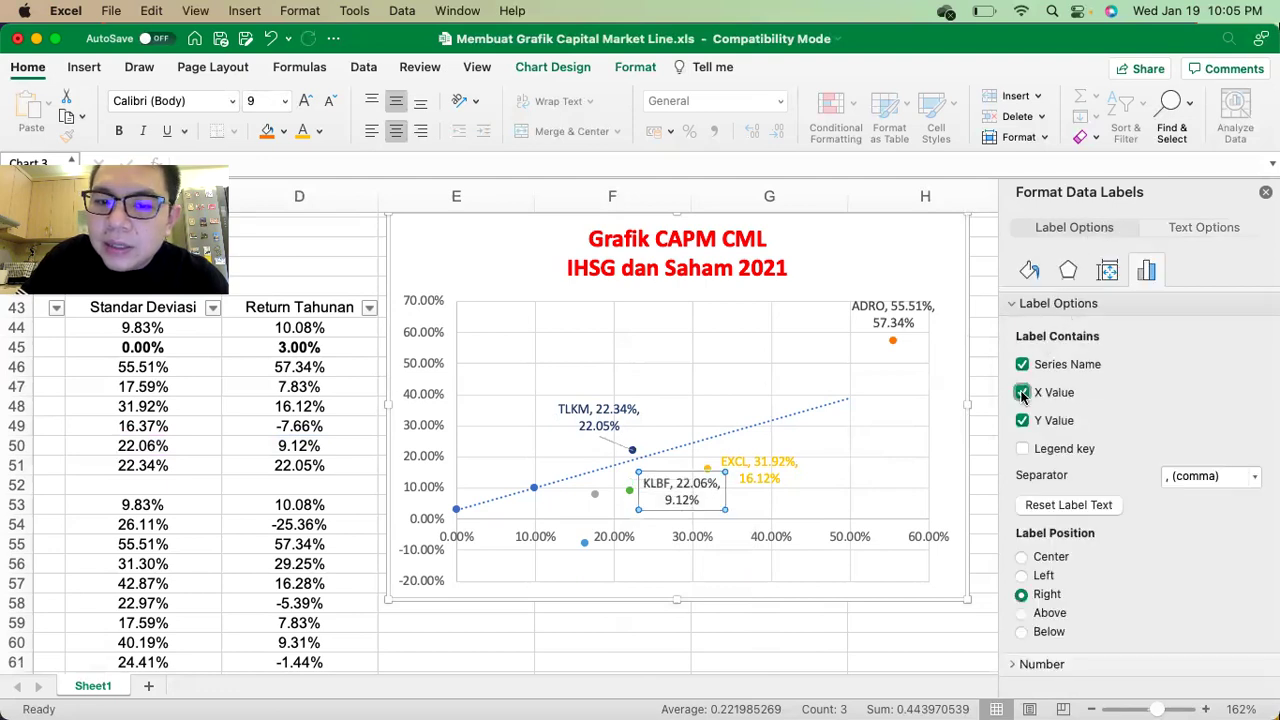
Move the KLBF data label down below and right of its point, clear of the EXCL point and label.
{"action": "left_click", "coordinate": [594, 495]}
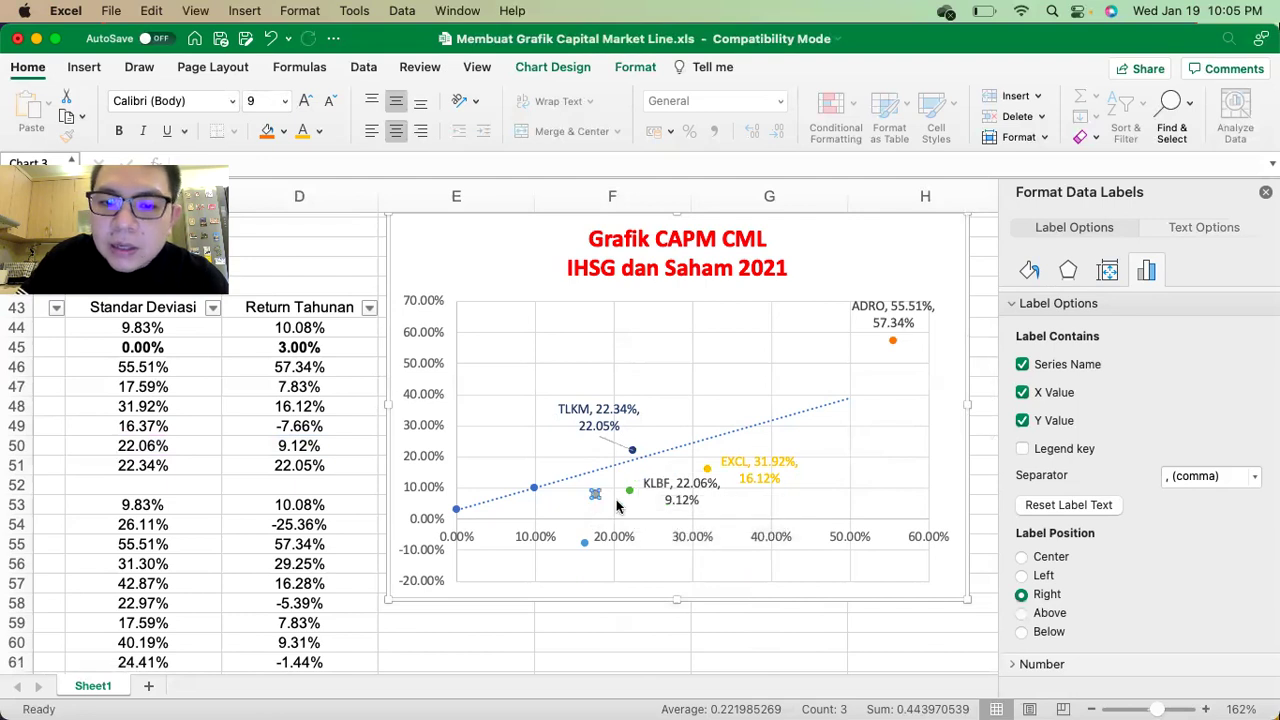
{"action": "left_click", "coordinate": [681, 499]}
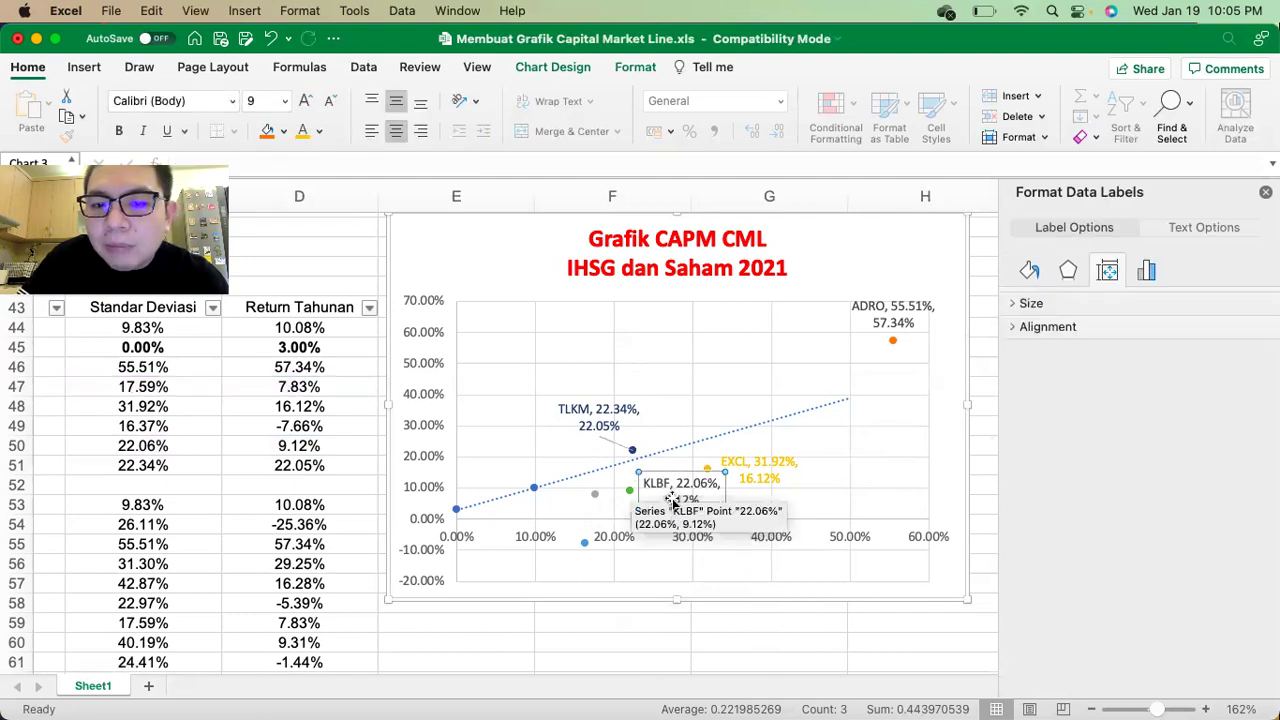
{"action": "left_click_drag", "start_coordinate": [668, 482], "coordinate": [664, 512]}
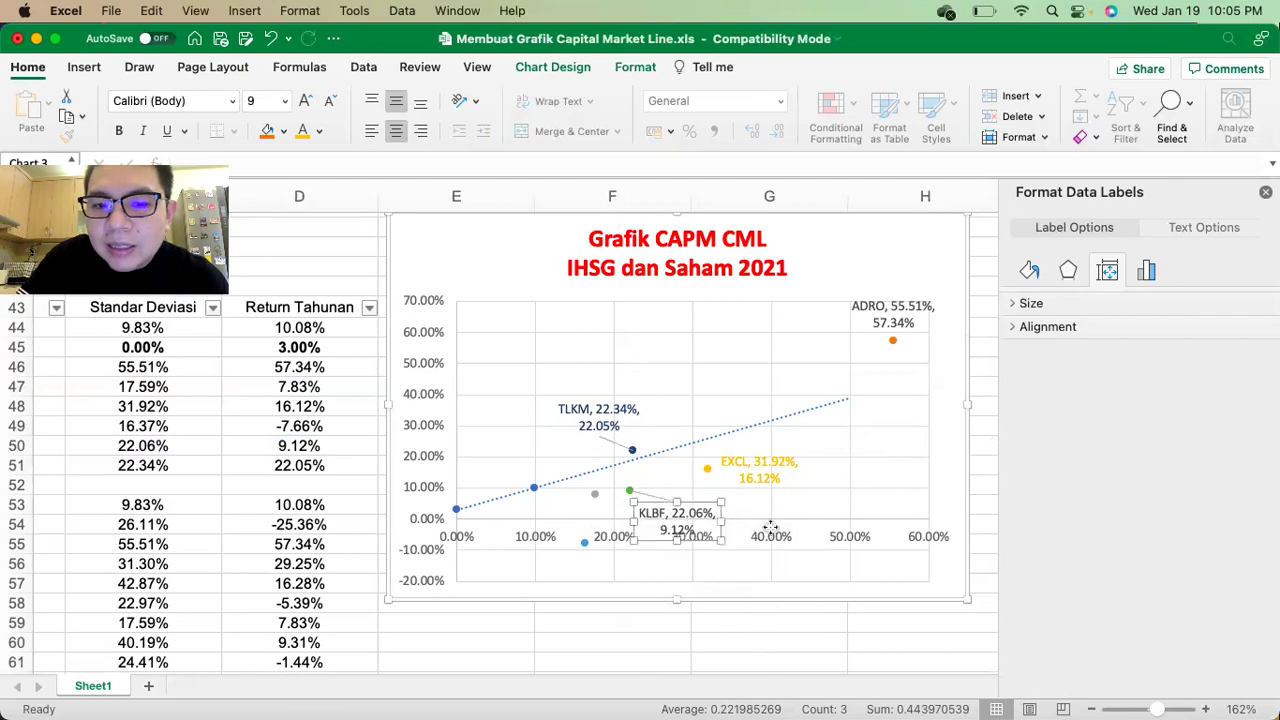
Label the grey BBCA point with its series name, X value and Y value, and place the label left of the point.
{"action": "left_click", "coordinate": [595, 495]}
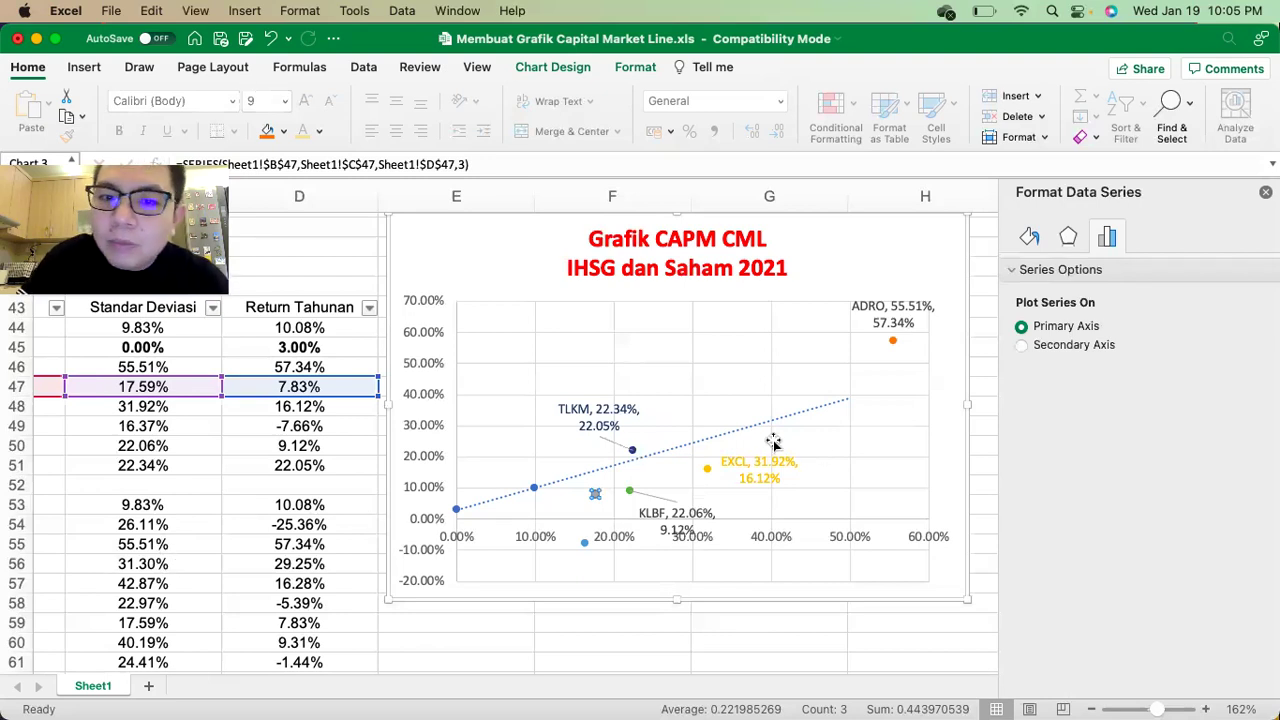
{"action": "right_click", "coordinate": [594, 494]}
{"action": "left_click", "coordinate": [655, 628]}
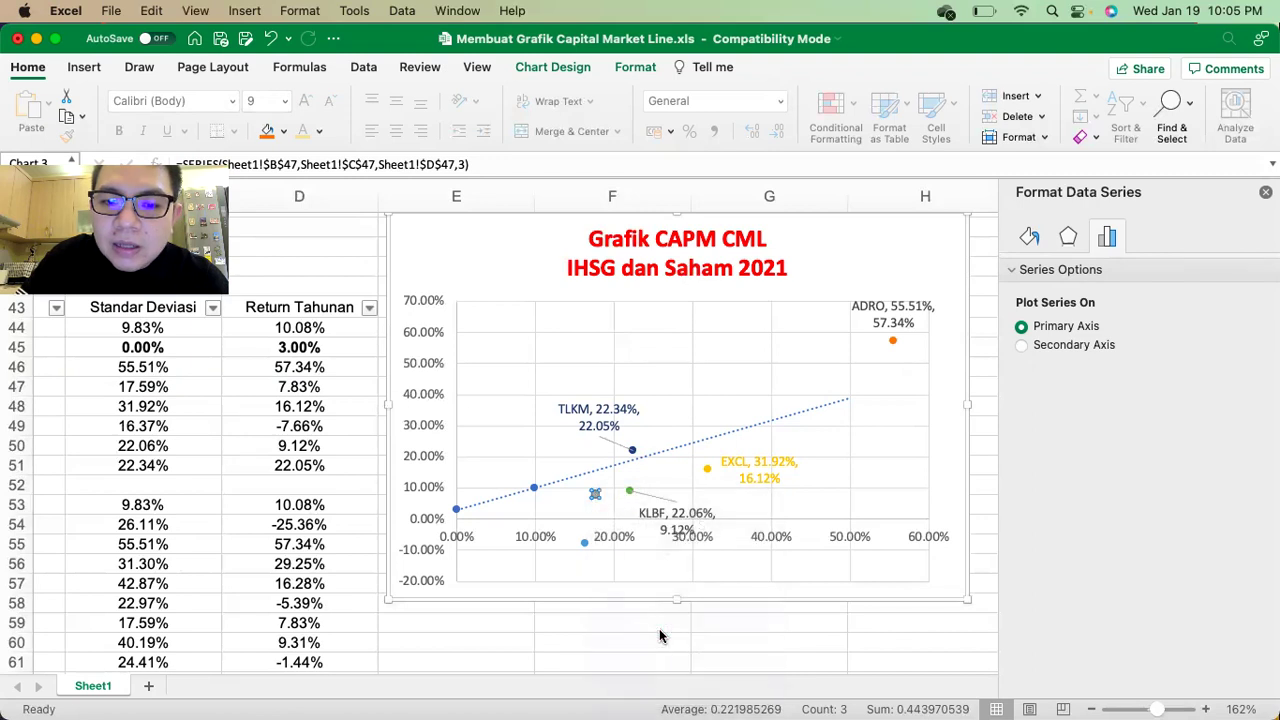
{"action": "left_click", "coordinate": [625, 496]}
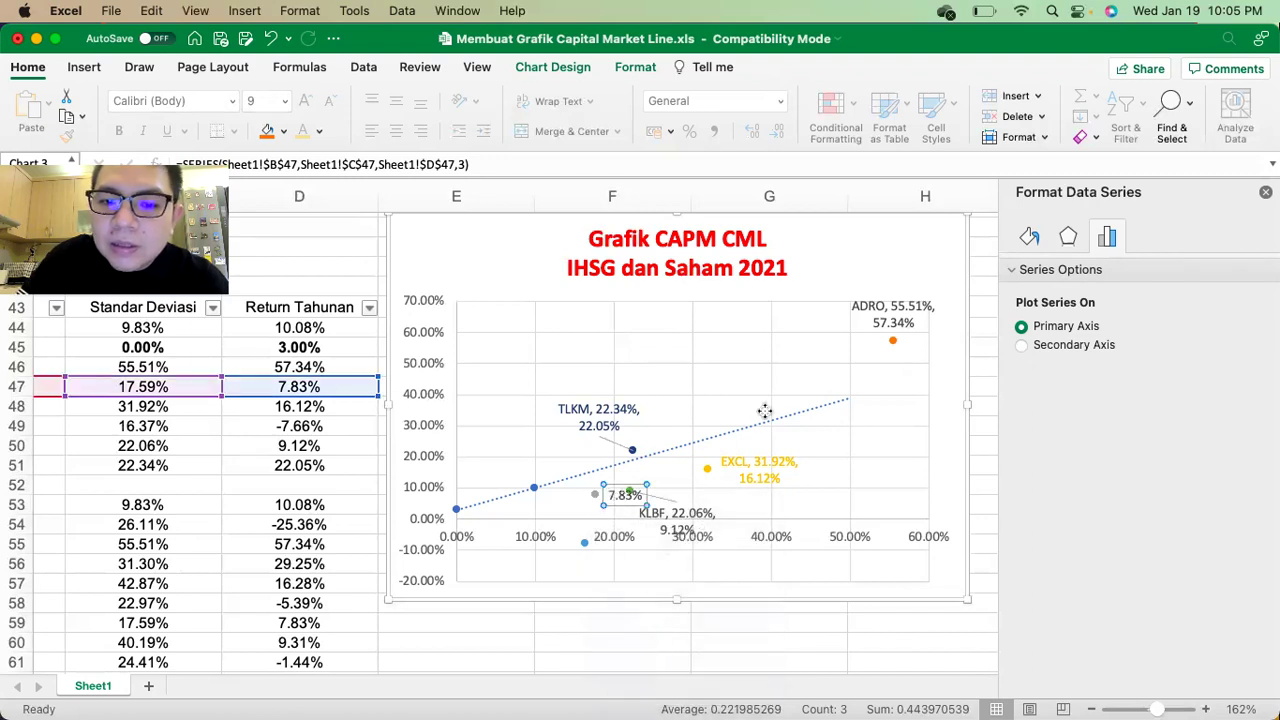
{"action": "left_click", "coordinate": [1176, 228]}
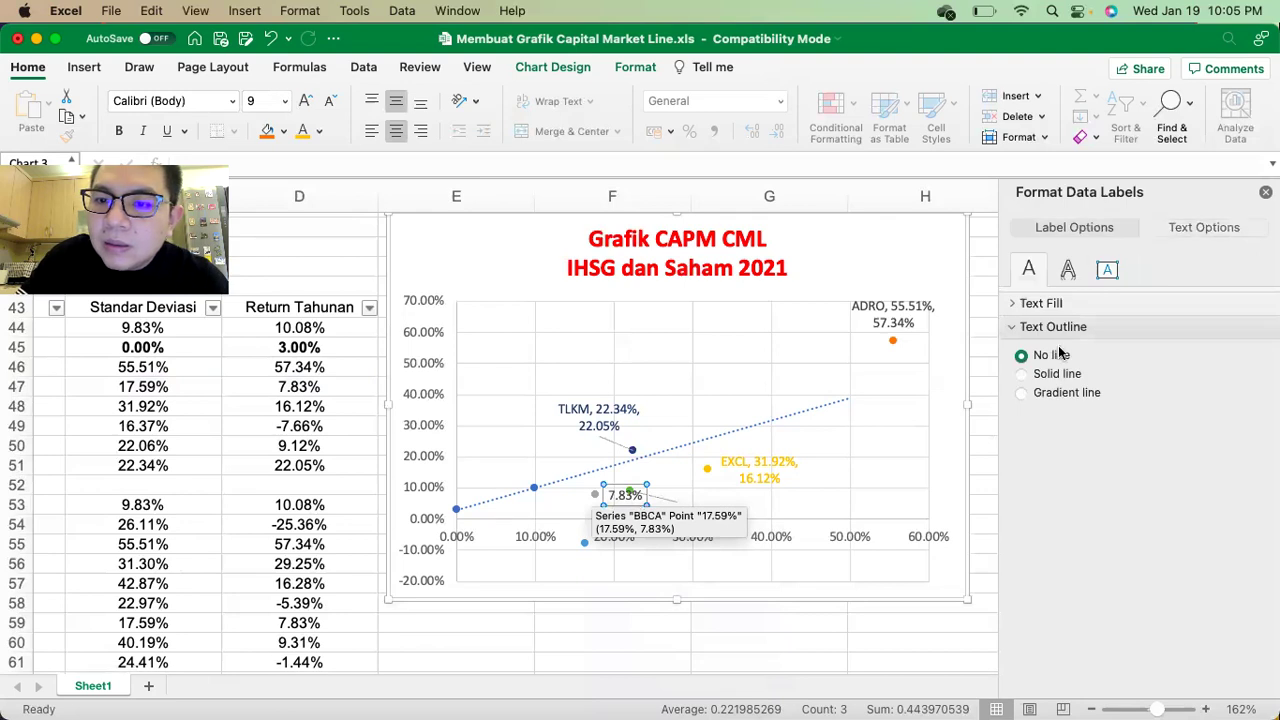
{"action": "left_click", "coordinate": [1044, 366]}
{"action": "left_click", "coordinate": [1040, 398]}
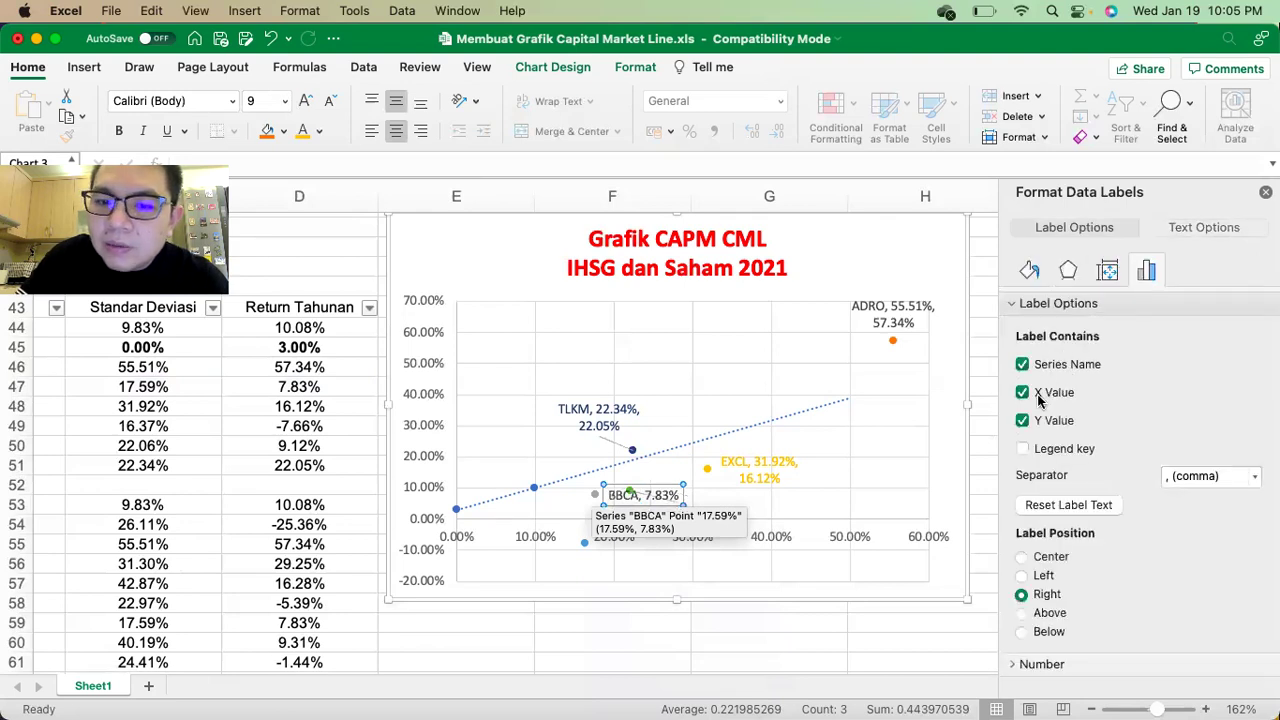
{"action": "left_click_drag", "start_coordinate": [652, 484], "coordinate": [544, 491]}
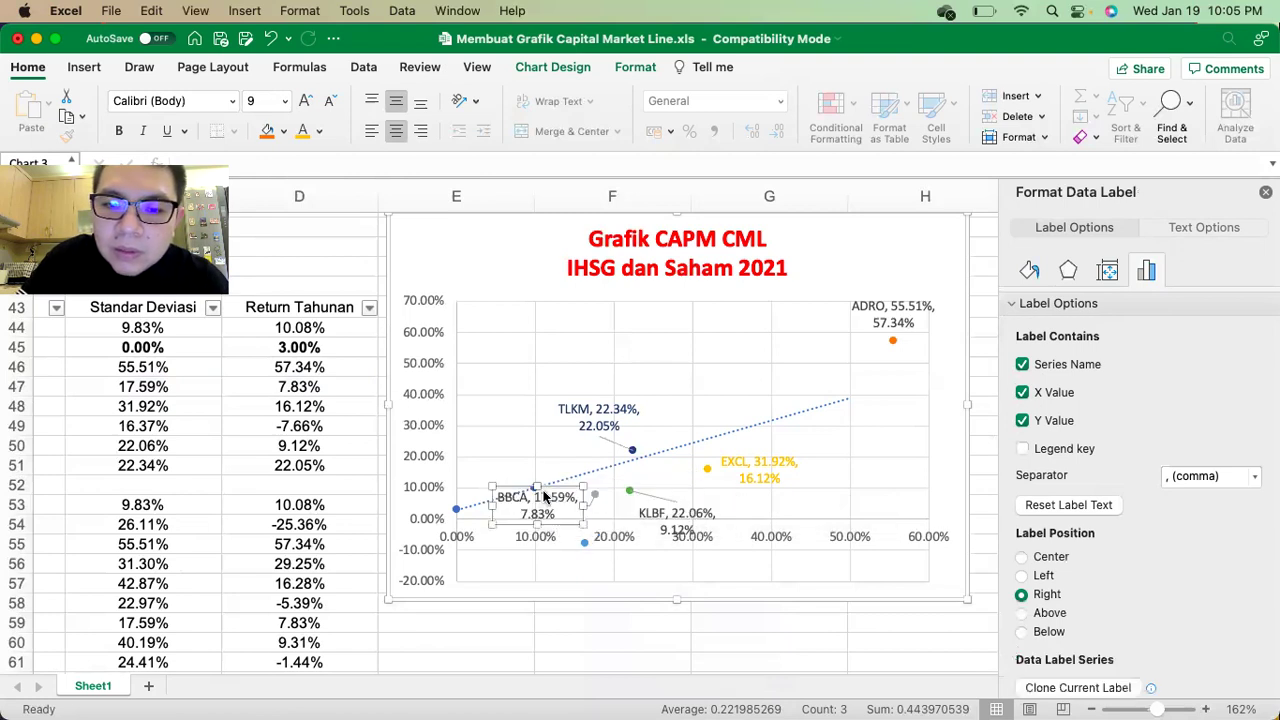
Label the light blue INDF point with its series name, X value and Y value, and place the label just below the horizontal axis numbers.
{"action": "left_click", "coordinate": [585, 543]}
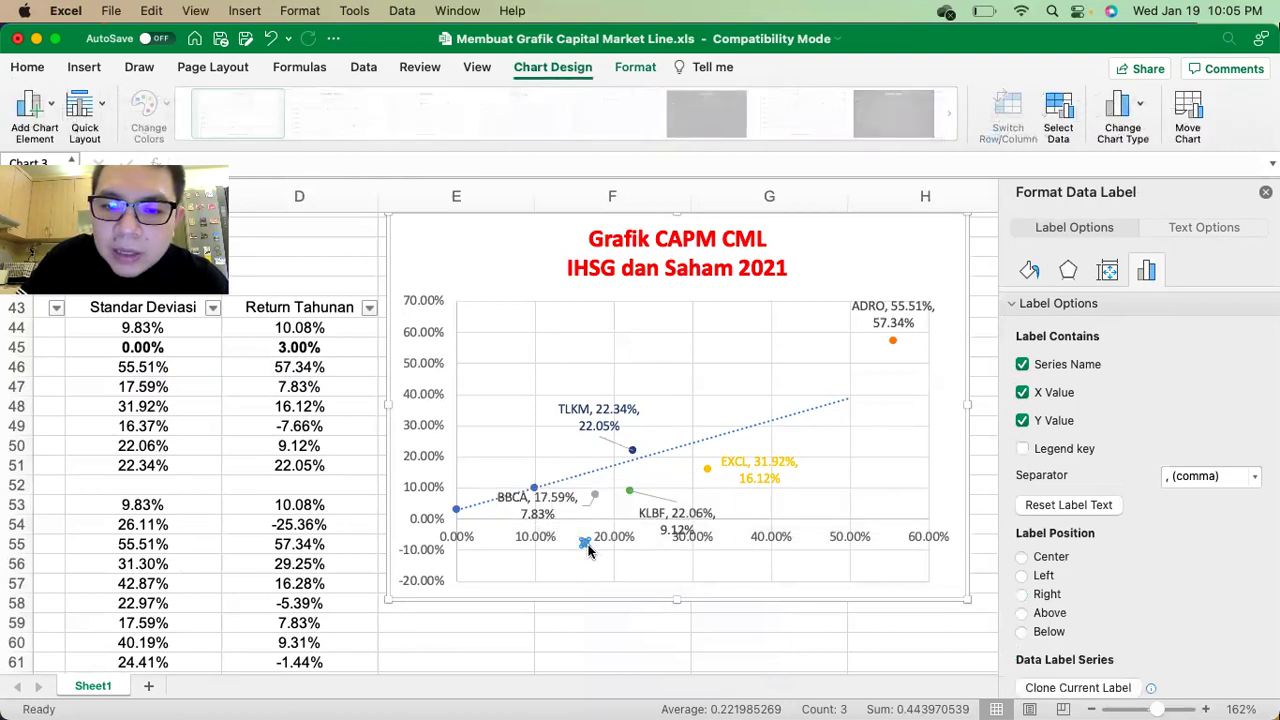
{"action": "left_click", "coordinate": [585, 543]}
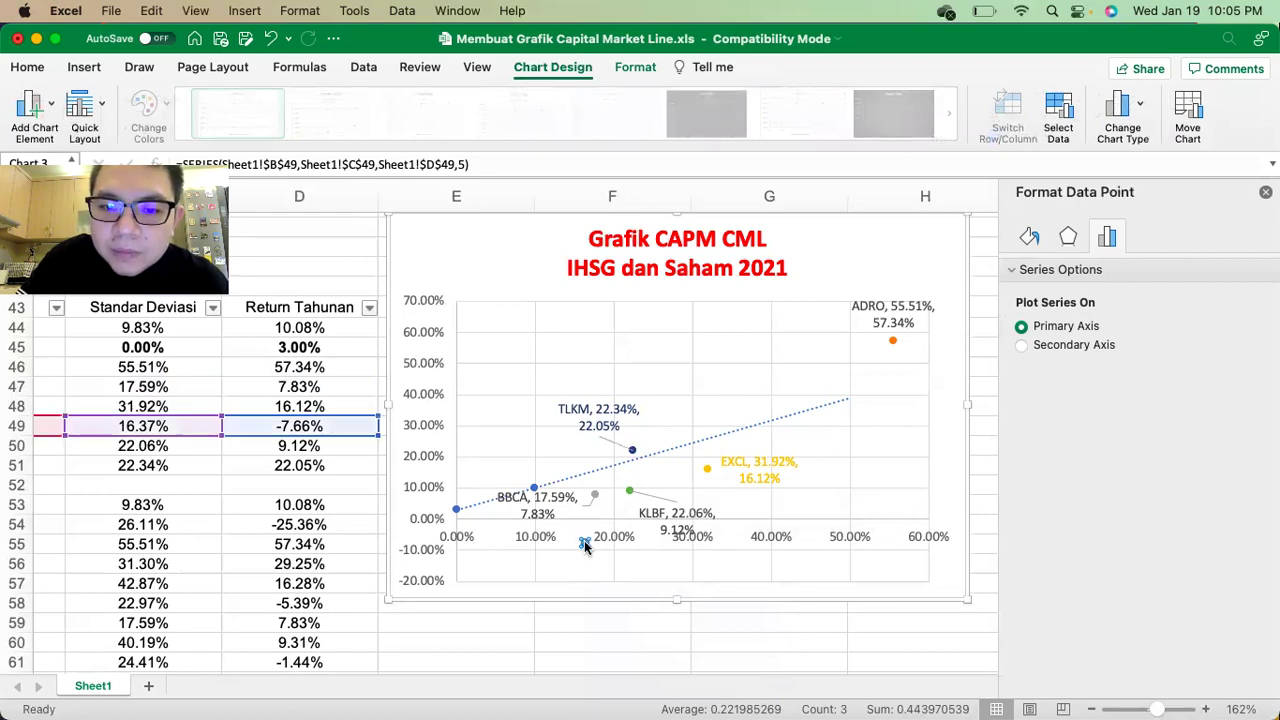
{"action": "right_click", "coordinate": [585, 545]}
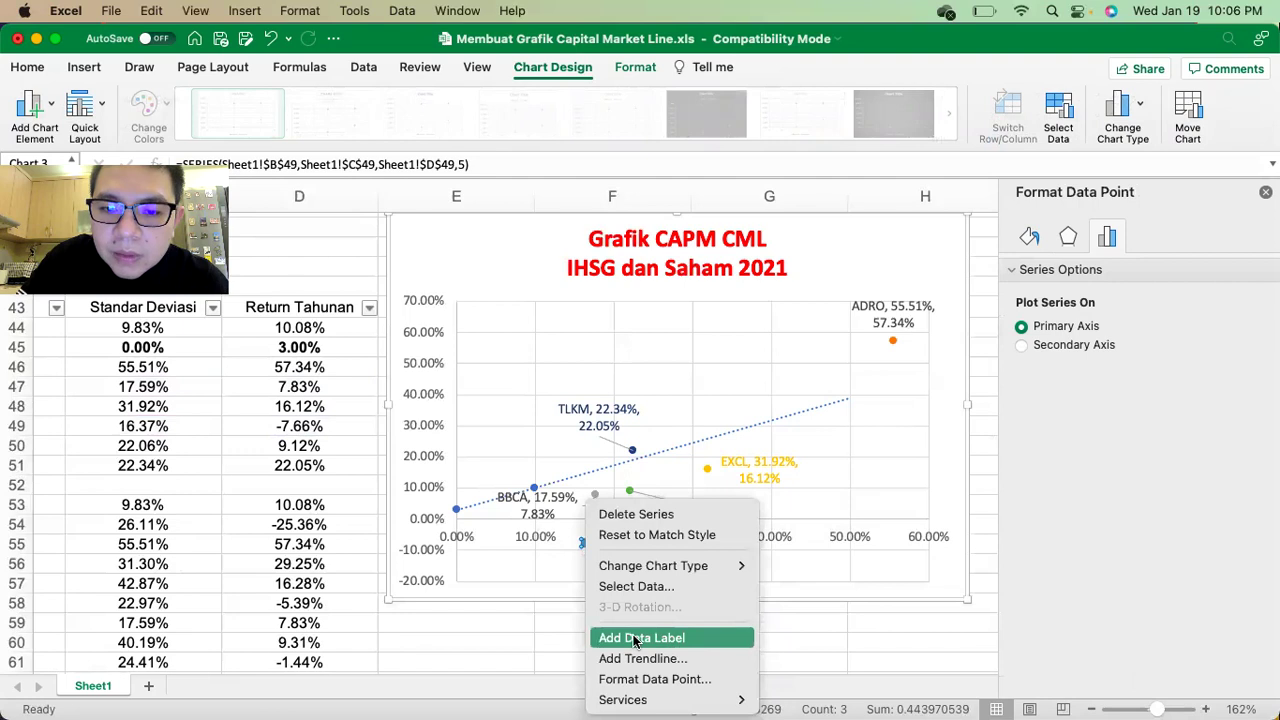
{"action": "left_click", "coordinate": [634, 638]}
{"action": "left_click", "coordinate": [622, 548]}
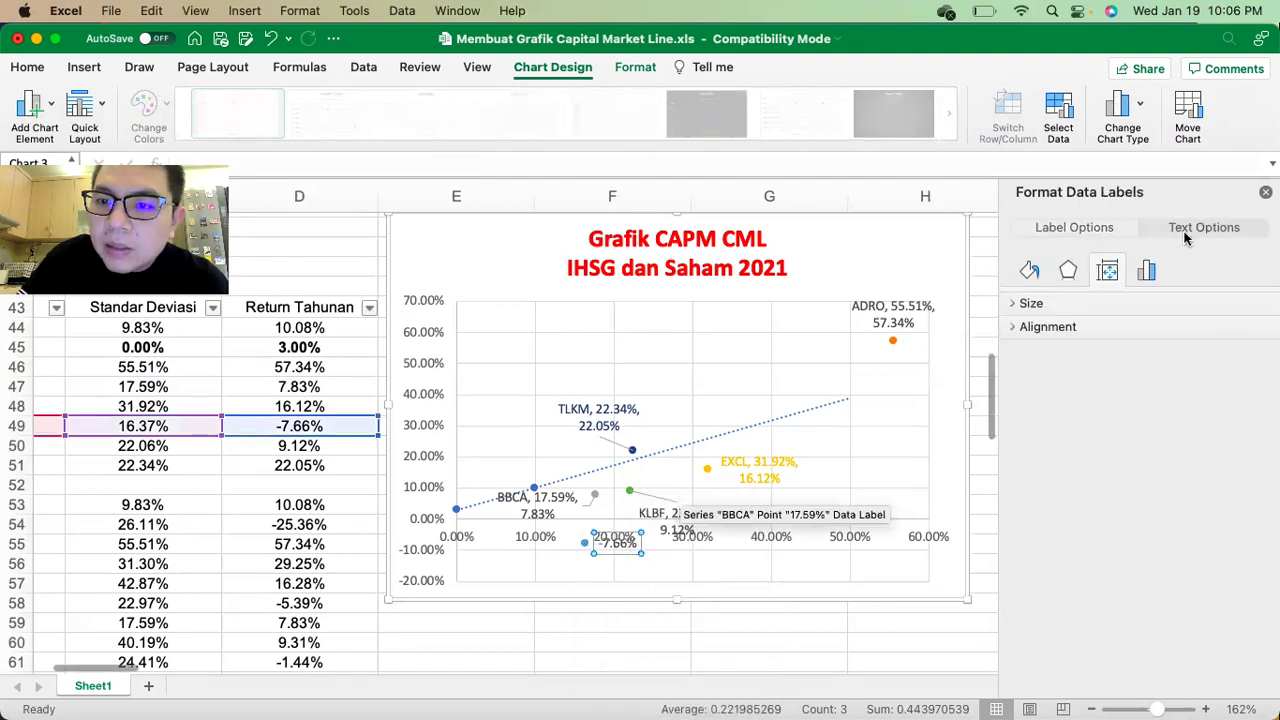
{"action": "left_click", "coordinate": [1190, 228]}
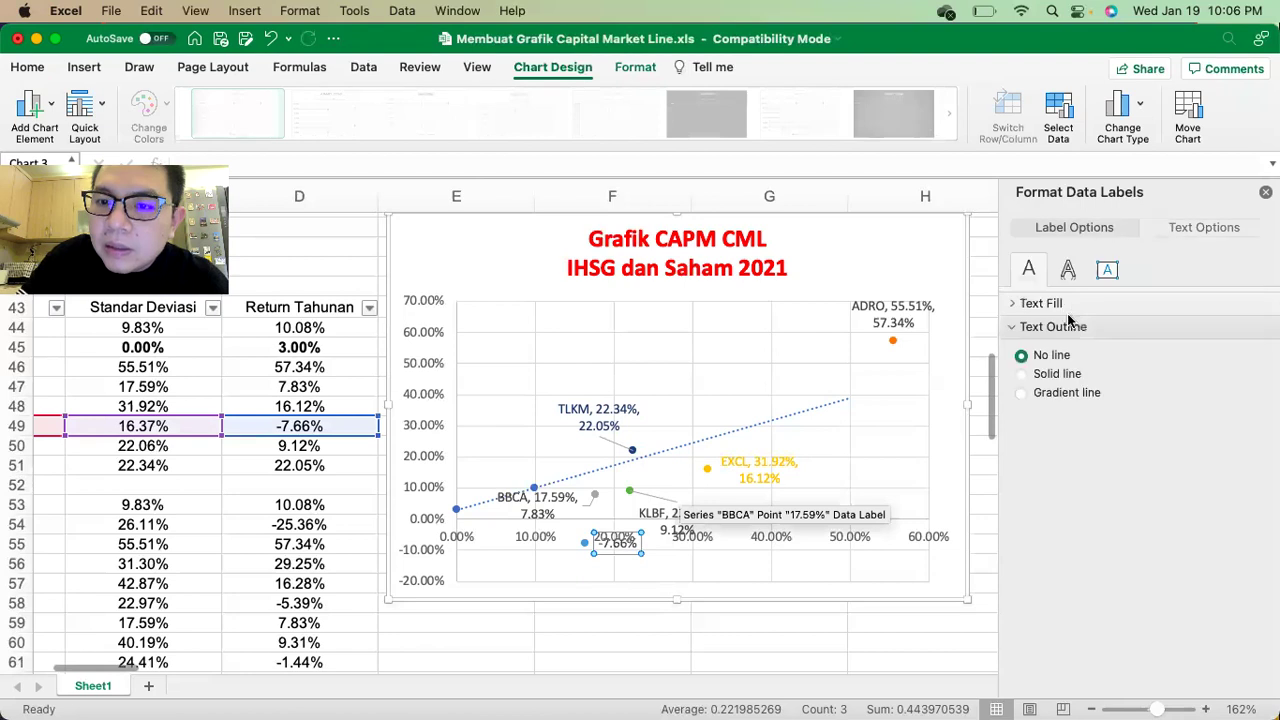
{"action": "left_click", "coordinate": [1054, 365]}
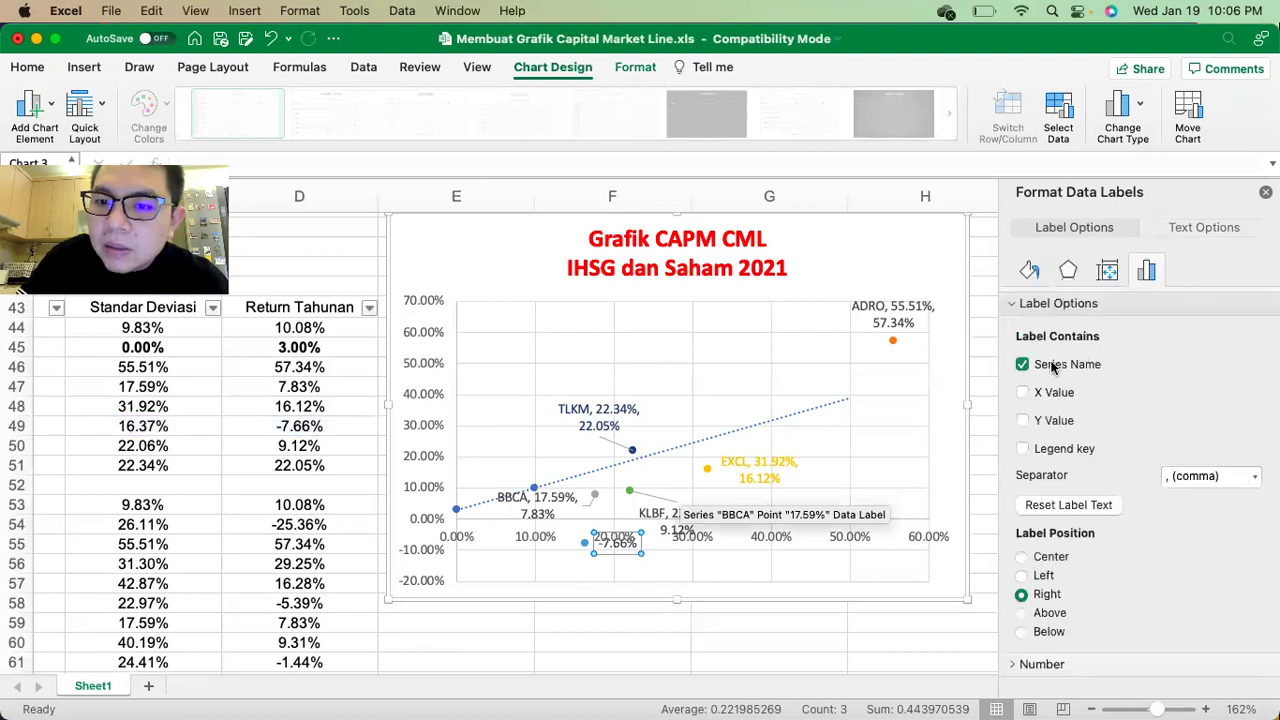
{"action": "left_click", "coordinate": [1046, 396]}
{"action": "left_click", "coordinate": [1046, 421]}
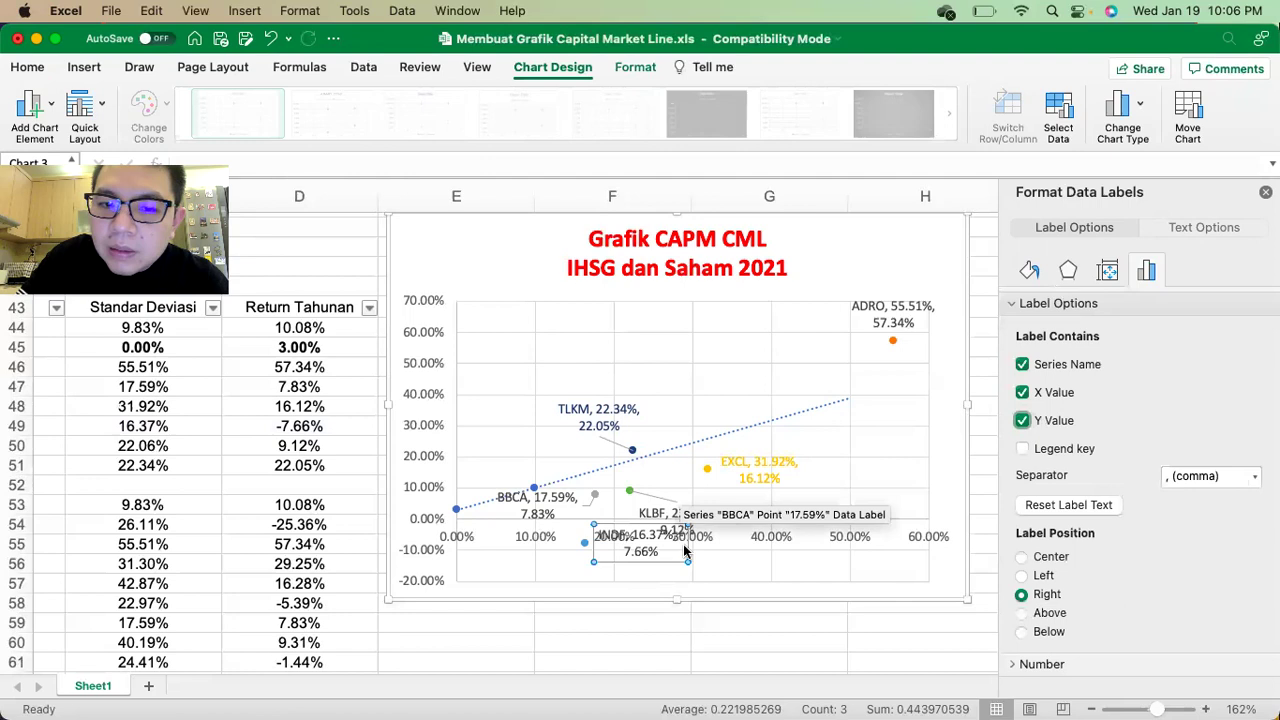
{"action": "left_click_drag", "start_coordinate": [657, 560], "coordinate": [655, 583]}
{"action": "left_click", "coordinate": [659, 644]}
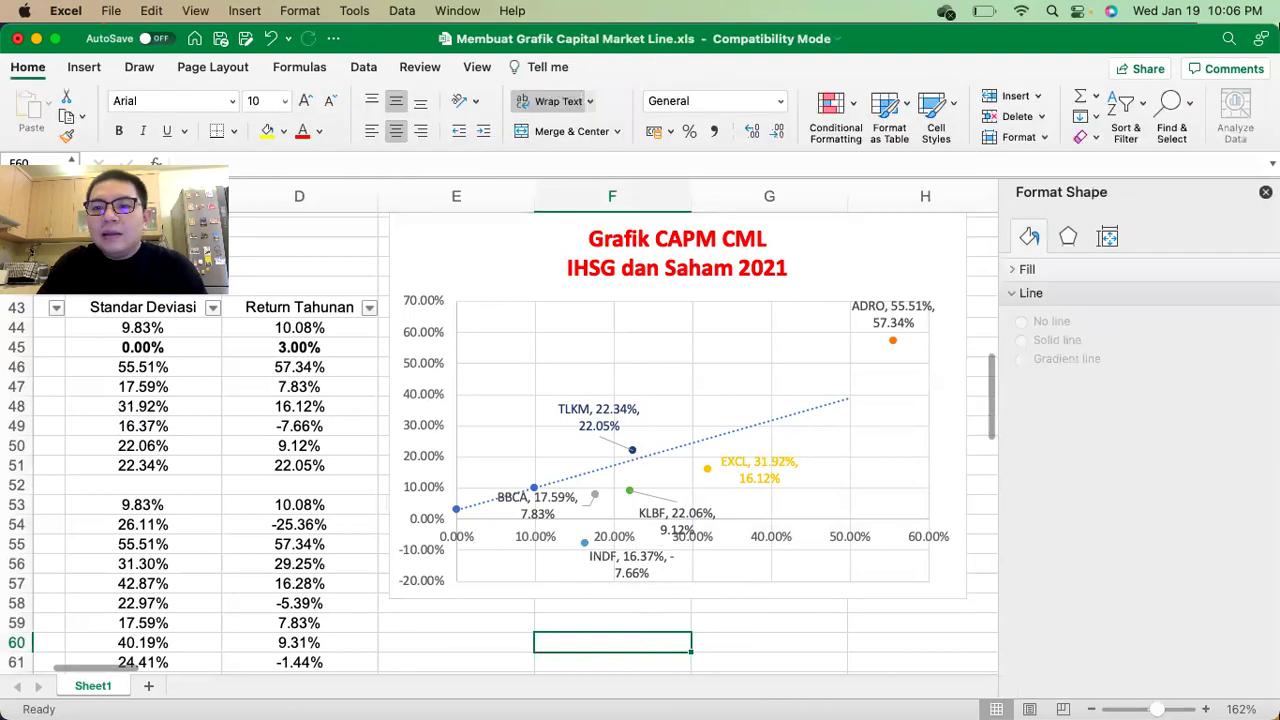
Copy the ANTM name, standard deviation and annual return from row 57 over the INDF entry in row 49.
{"action": "scroll", "coordinate": [999, 408], "scroll_direction": "left", "scroll_amount": 3}
{"action": "scroll", "coordinate": [999, 408], "scroll_direction": "down", "scroll_amount": 1}
{"action": "scroll", "coordinate": [999, 408], "scroll_direction": "left", "scroll_amount": 3}
{"action": "scroll", "coordinate": [999, 408], "scroll_direction": "down", "scroll_amount": 1}
{"action": "left_click_drag", "start_coordinate": [269, 521], "coordinate": [537, 521]}
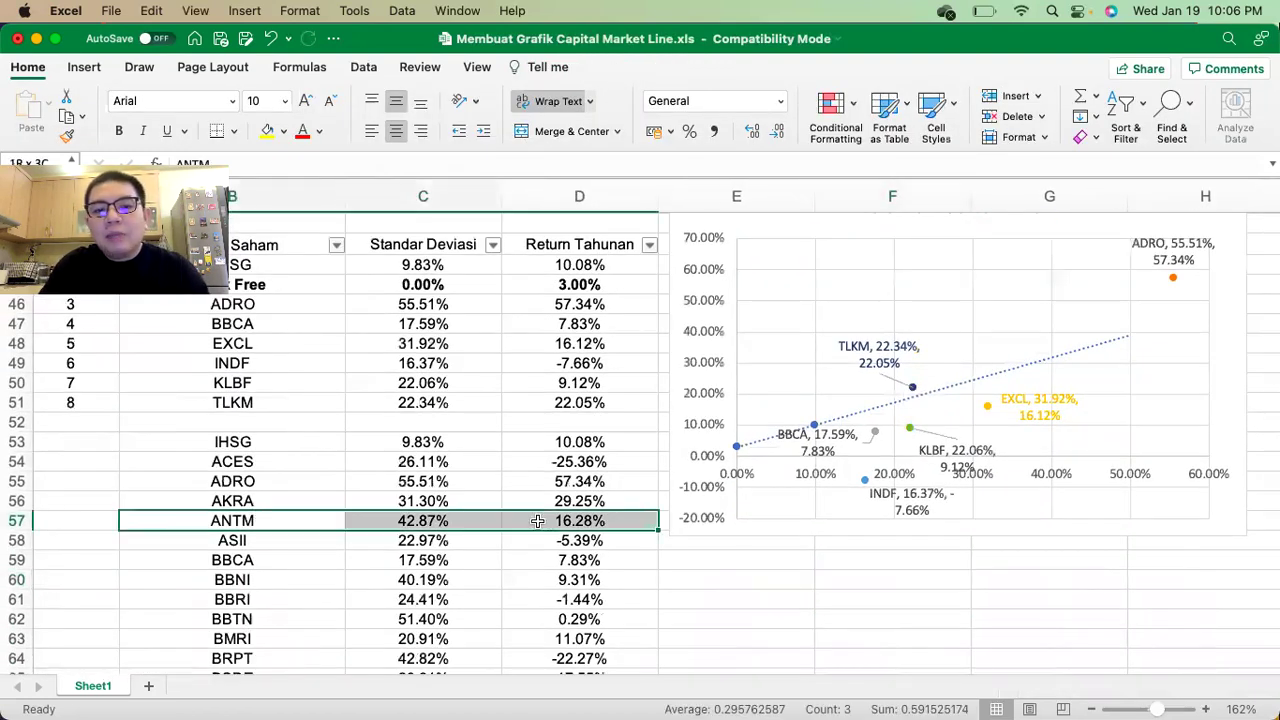
{"action": "key", "text": "super+c"}
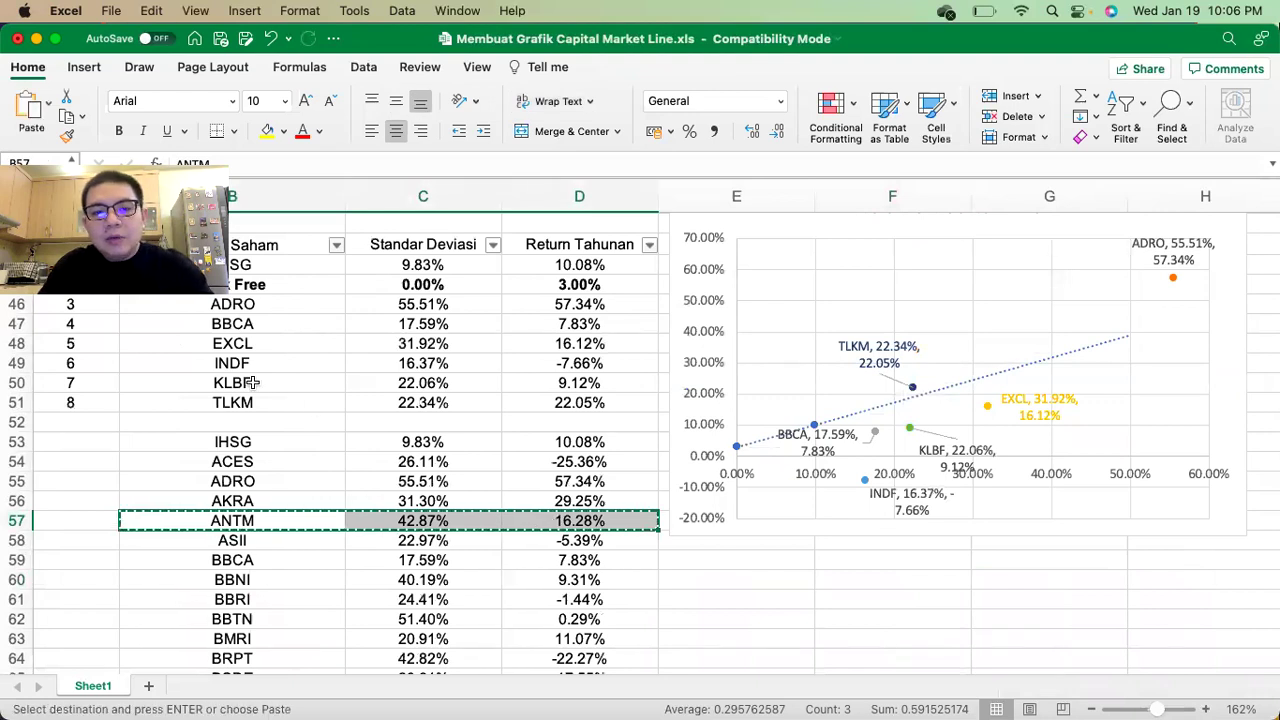
{"action": "left_click", "coordinate": [254, 362]}
{"action": "key", "text": "super+v"}
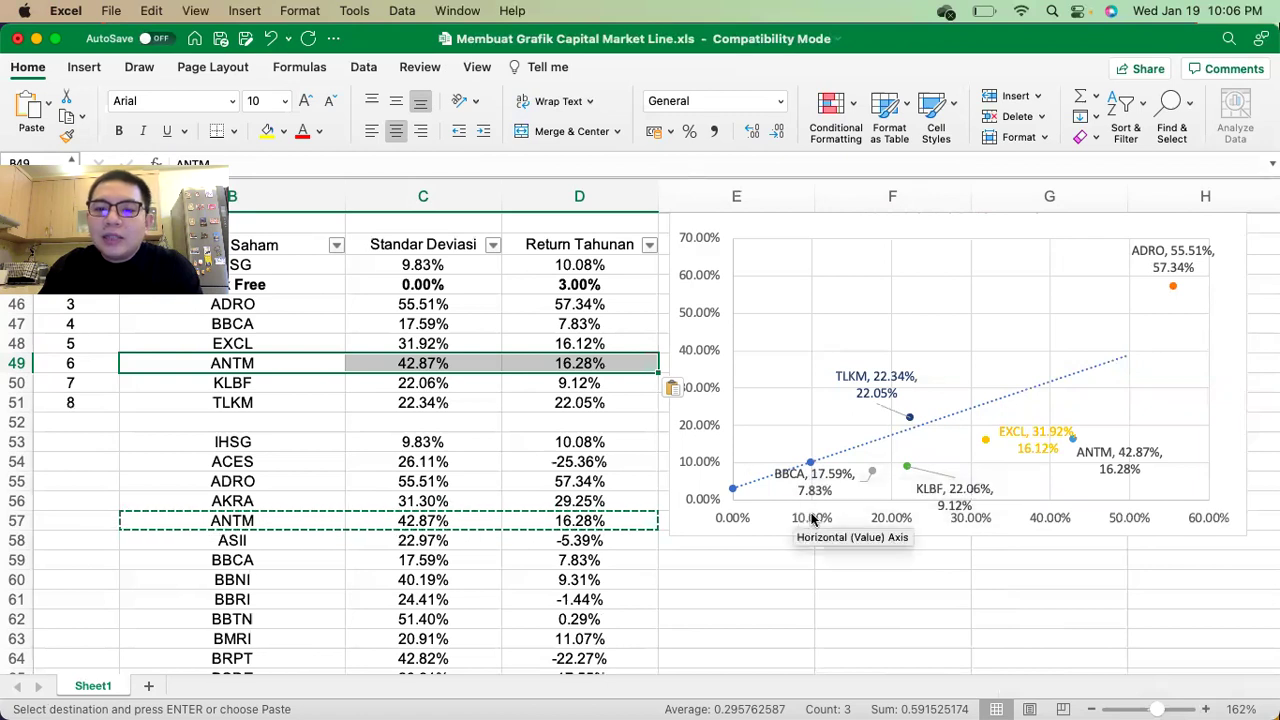
{"action": "left_click", "coordinate": [447, 264]}
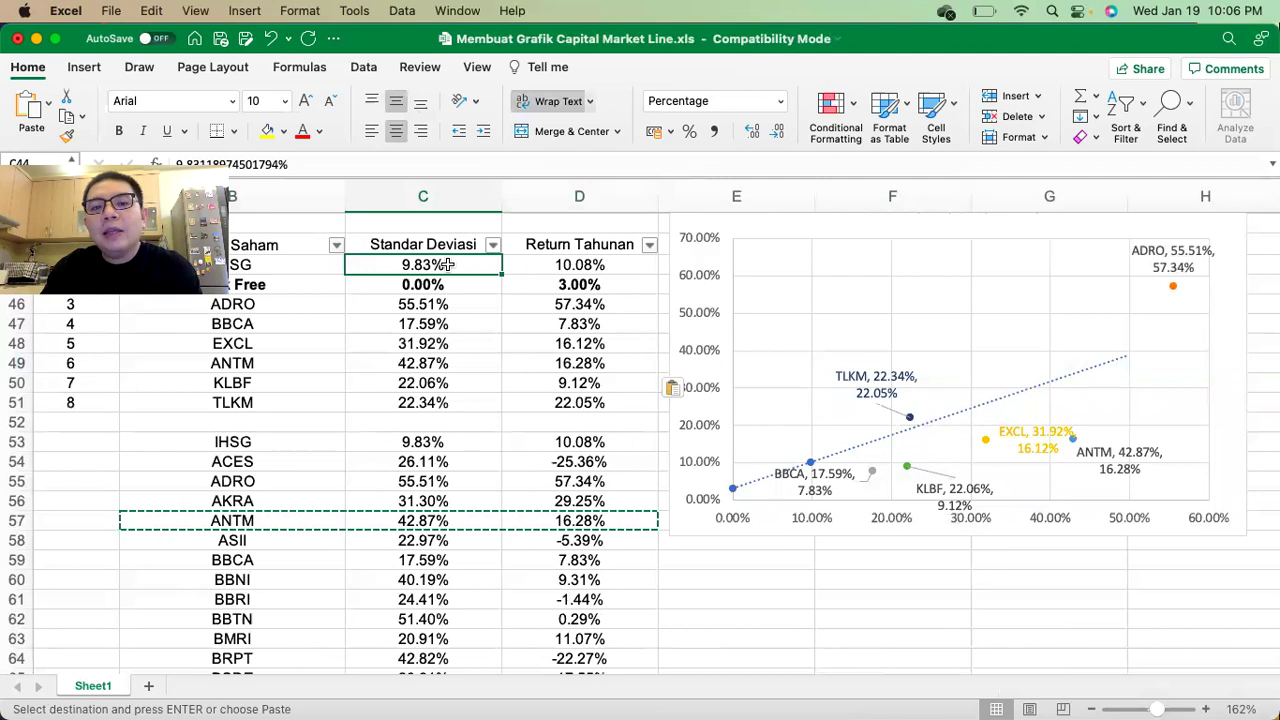
{"action": "left_click", "coordinate": [603, 266]}
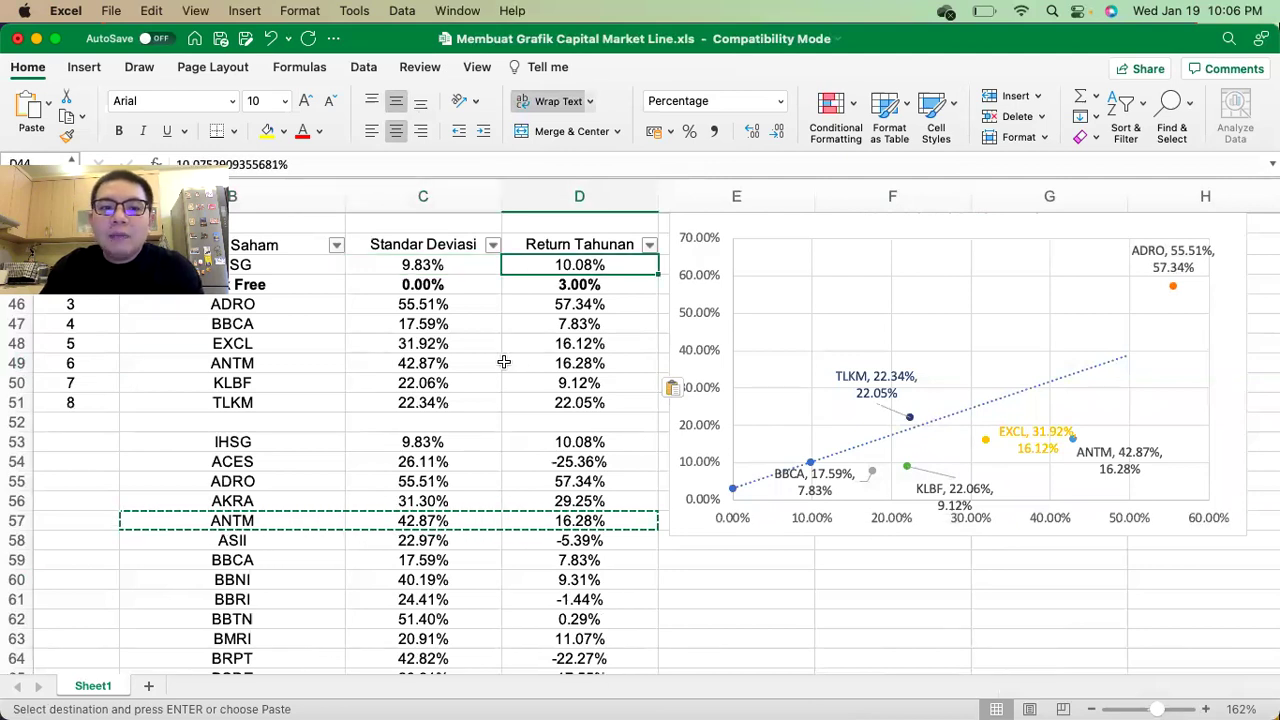
{"action": "left_click", "coordinate": [445, 322]}
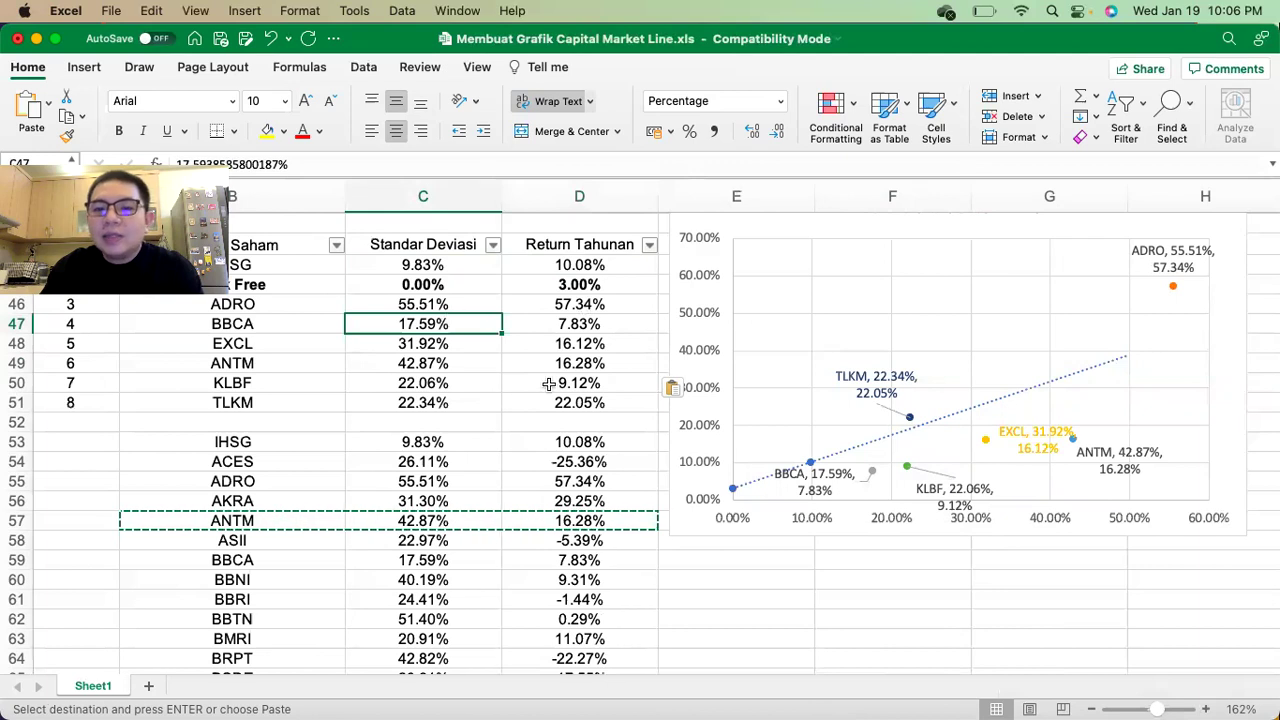
{"action": "left_click", "coordinate": [813, 477]}
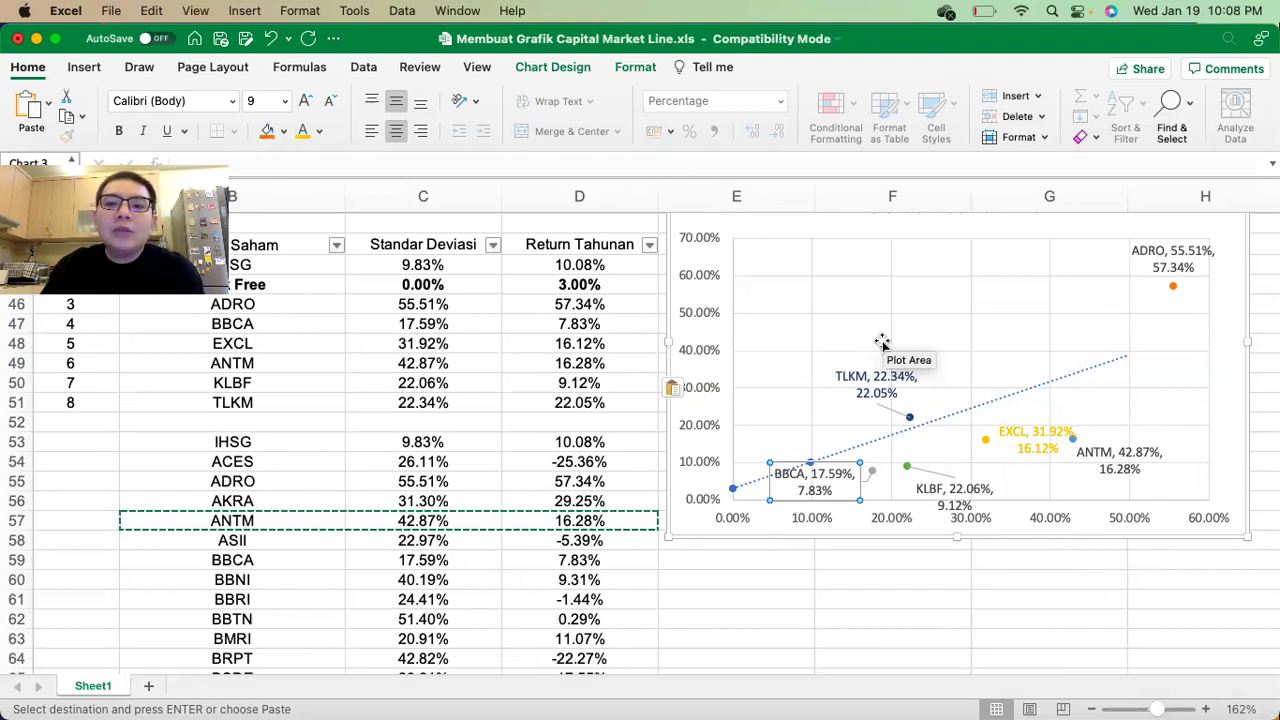
{"action": "scroll", "coordinate": [881, 342], "scroll_direction": "up", "scroll_amount": 2}
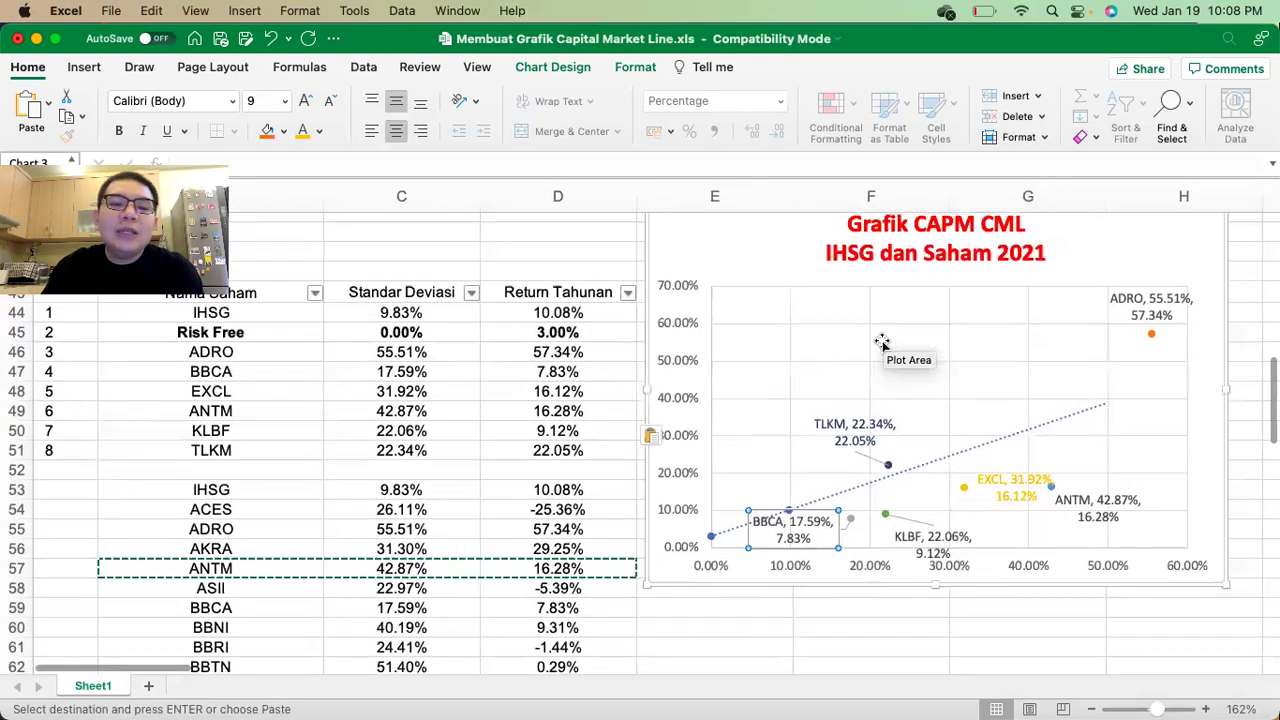